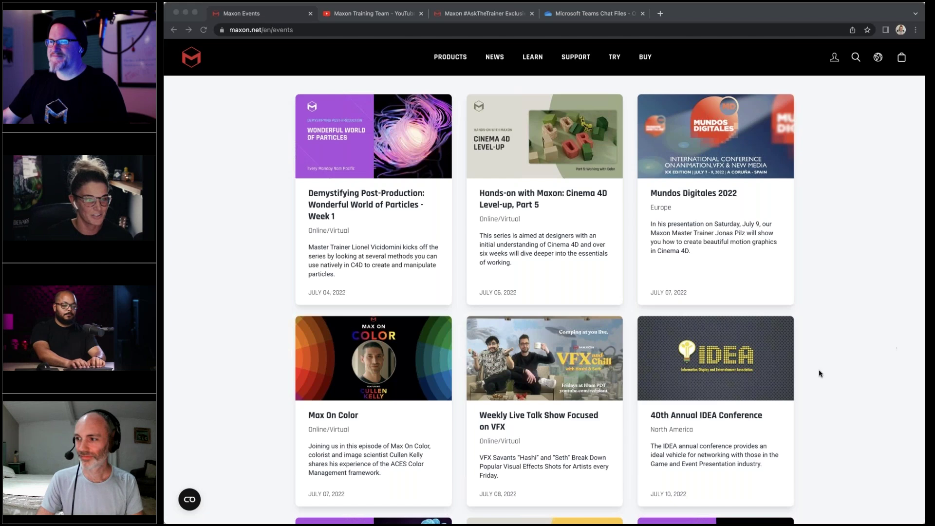
# Look through the upcoming webinars and conferences on the Maxon events page
pyautogui.click(803, 321)
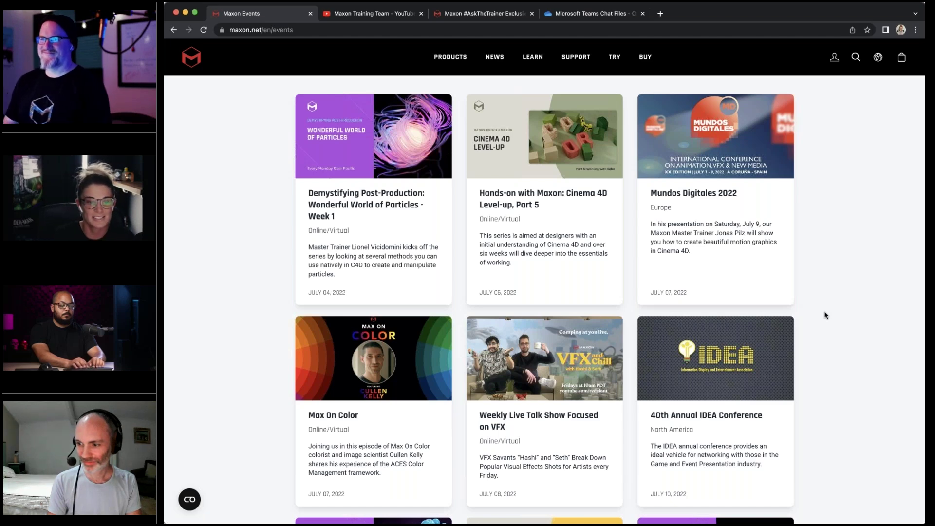
pyautogui.scroll(-3, 825, 316)
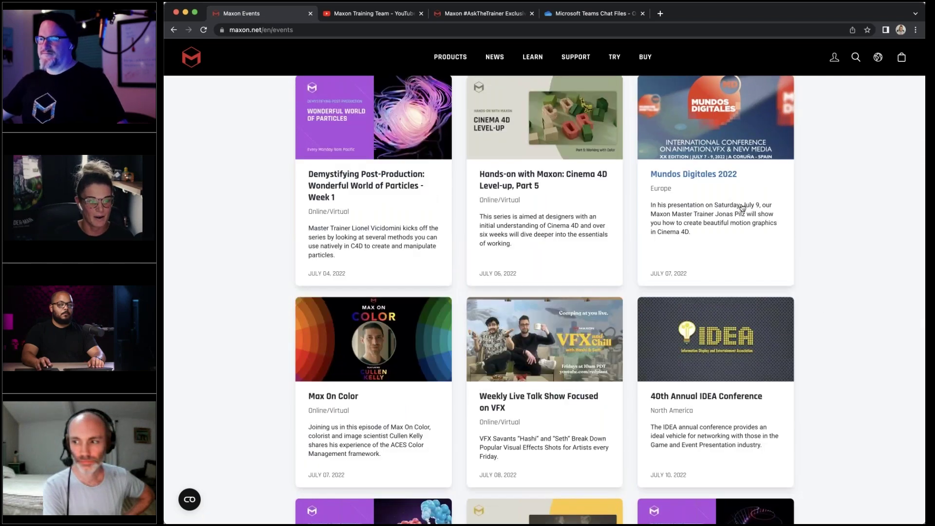
pyautogui.scroll(-1, 743, 208)
pyautogui.scroll(-2, 743, 208)
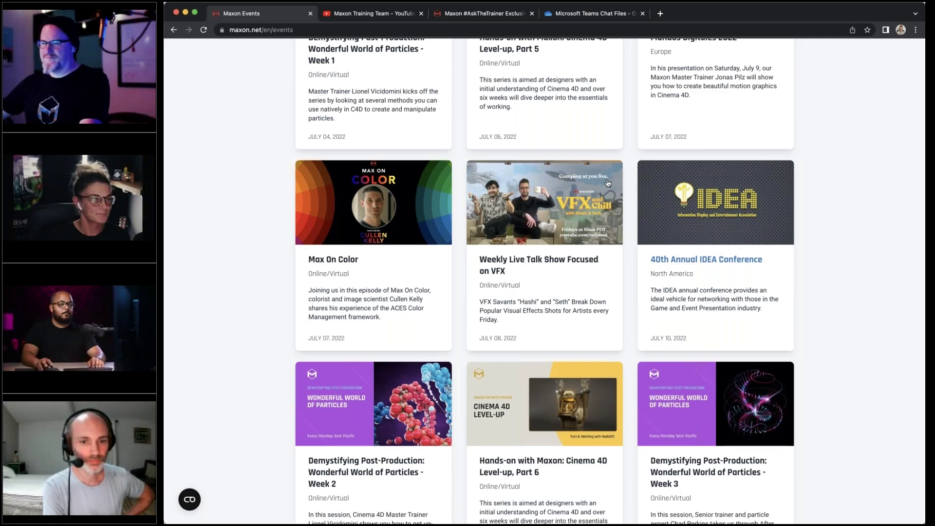
# Switch to the Maxon Training Team YouTube channel and look over its live streams, uploads and webinar replays
pyautogui.click(389, 13)
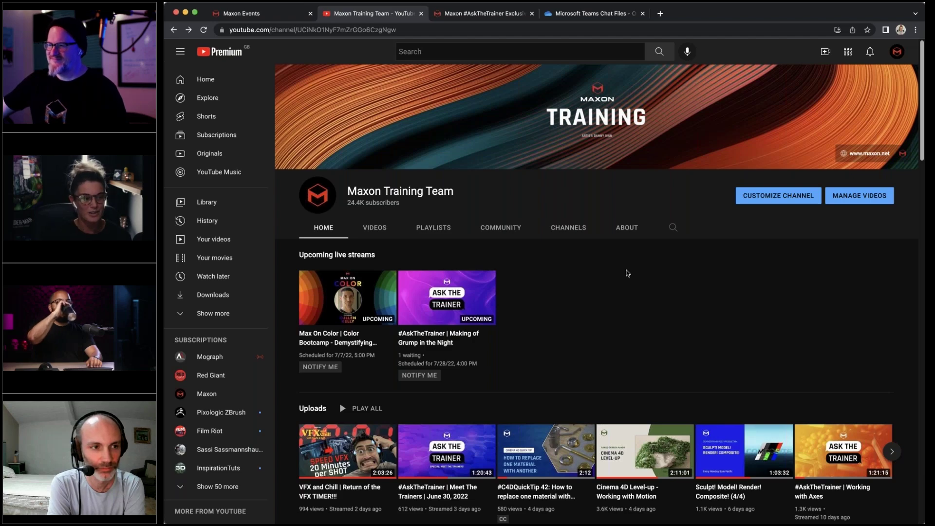
pyautogui.scroll(-2, 628, 273)
pyautogui.scroll(-5, 628, 273)
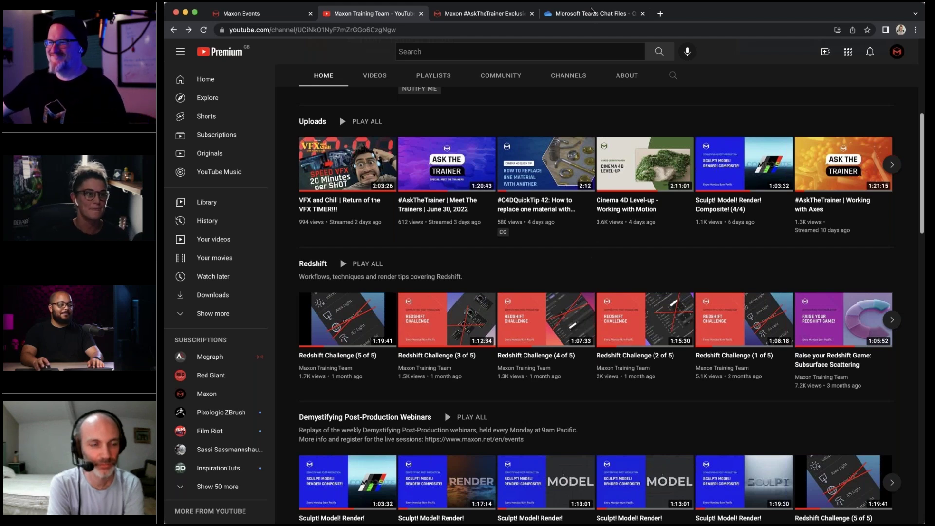
# View the DPP Links July 2022 PDF and the Maxon #AskTheTrainer Exclusive Wear store page
pyautogui.click(593, 10)
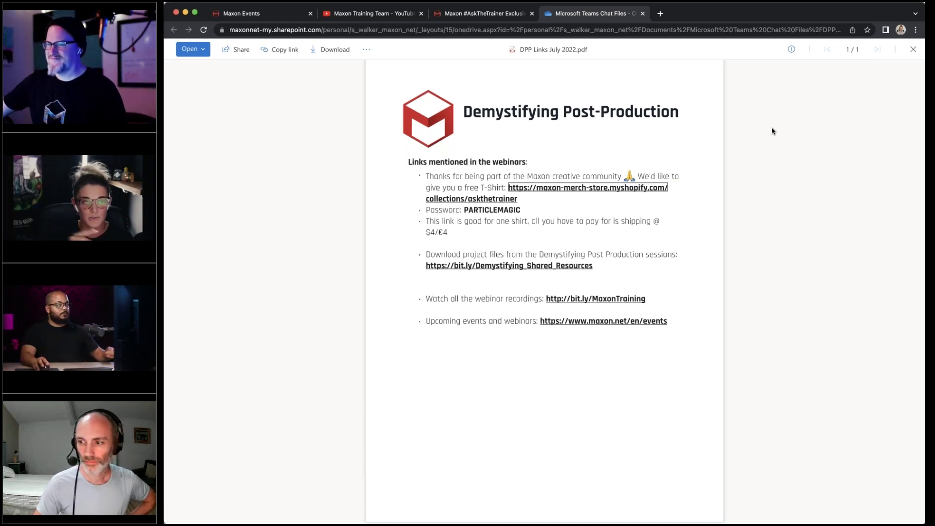
pyautogui.click(484, 14)
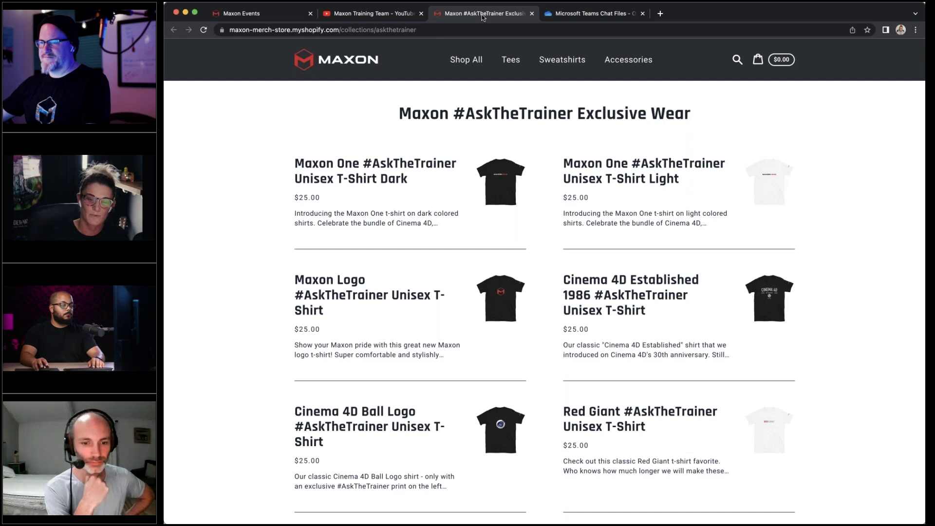
# Open the Demystifying Post-Production: Wonderful World of Particles - Week 1 event and read its description and registration details
pyautogui.press('super+1')
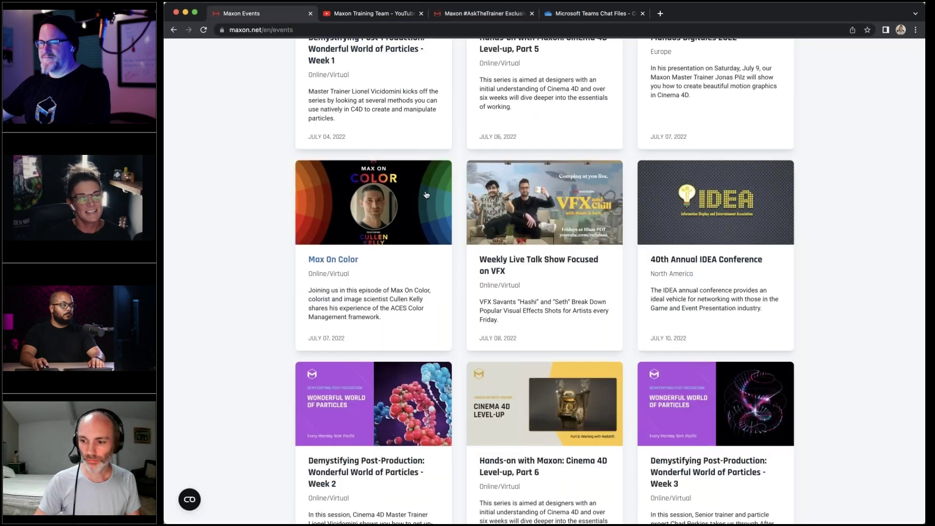
pyautogui.scroll(2, 426, 195)
pyautogui.click(419, 178)
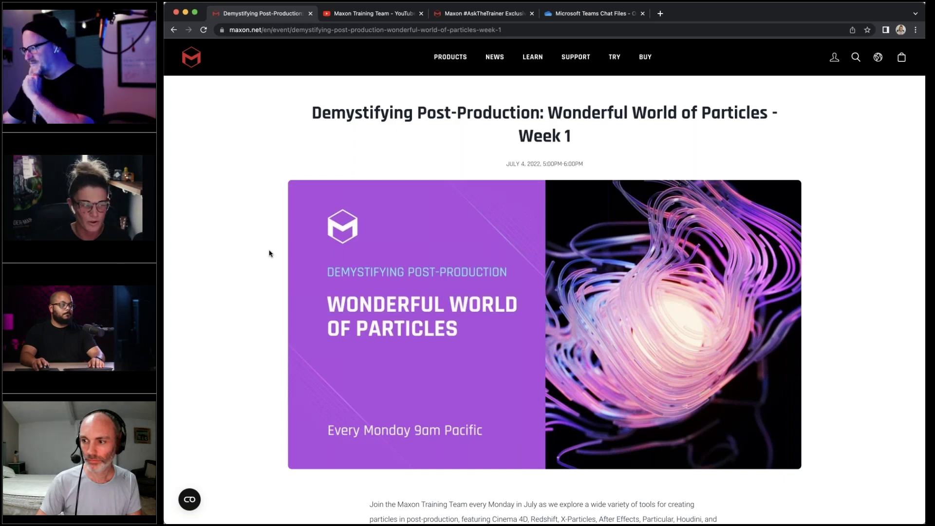
pyautogui.scroll(-3, 270, 253)
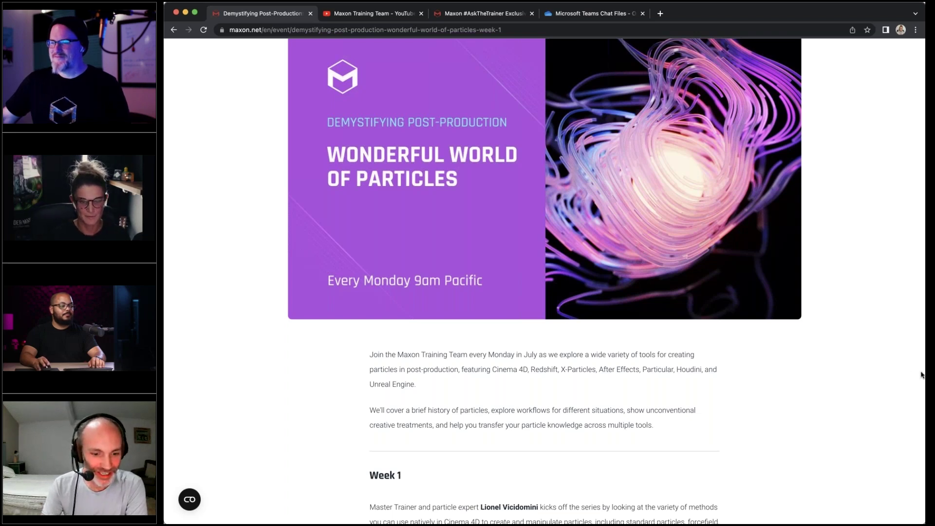
pyautogui.scroll(1, 819, 370)
pyautogui.scroll(-1, 819, 370)
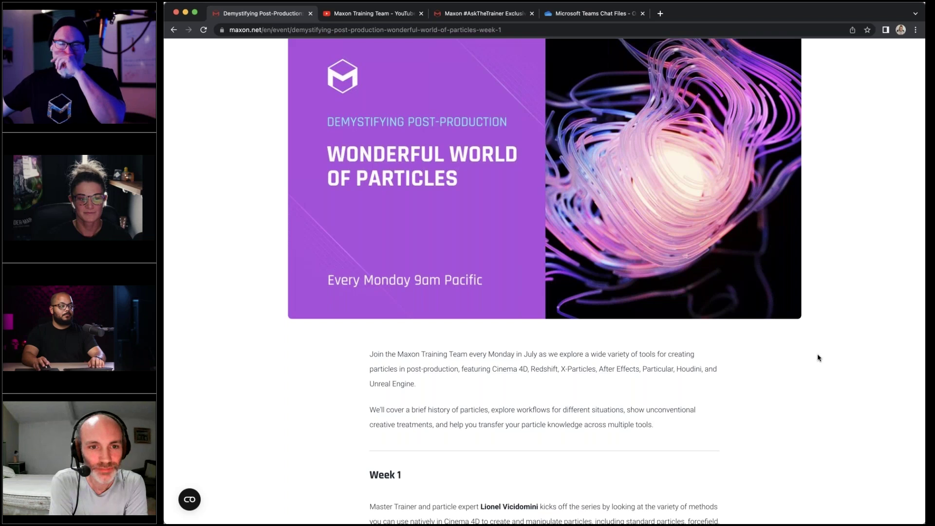
pyautogui.scroll(-5, 816, 357)
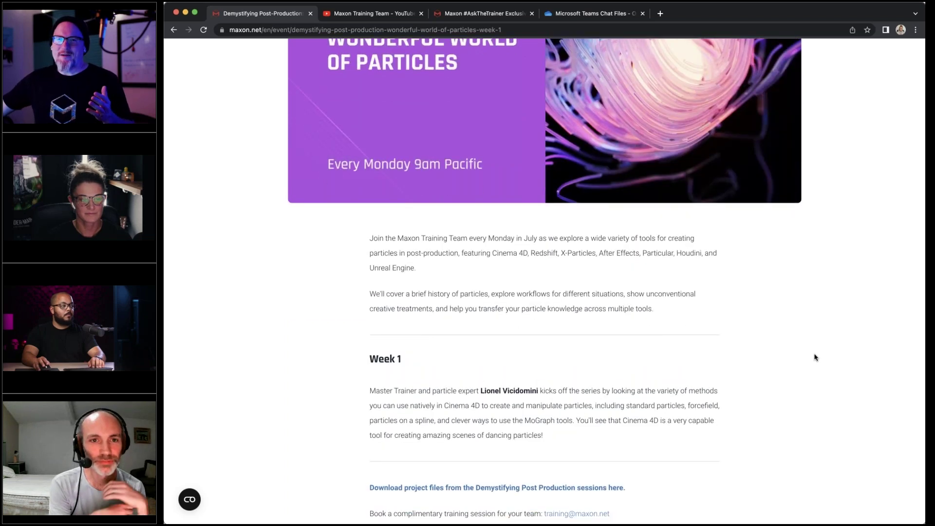
pyautogui.scroll(-1, 816, 358)
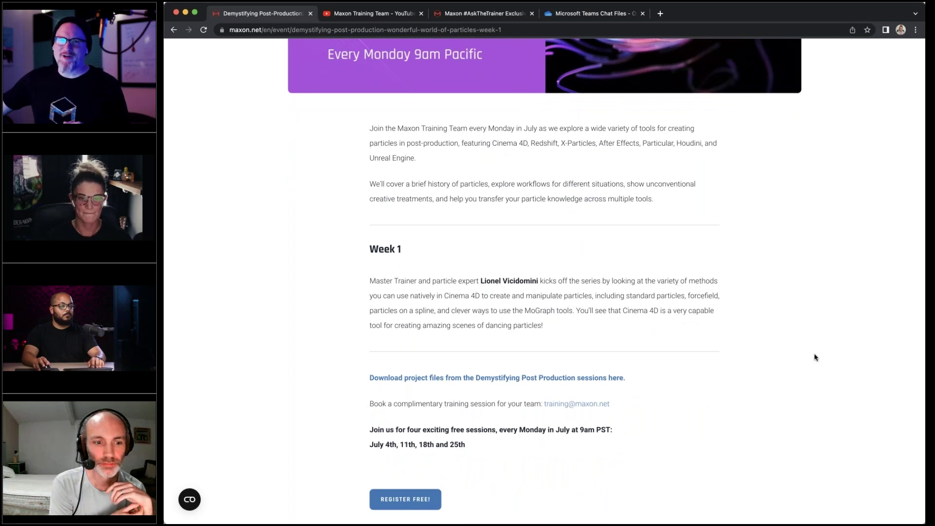
pyautogui.scroll(-1, 816, 360)
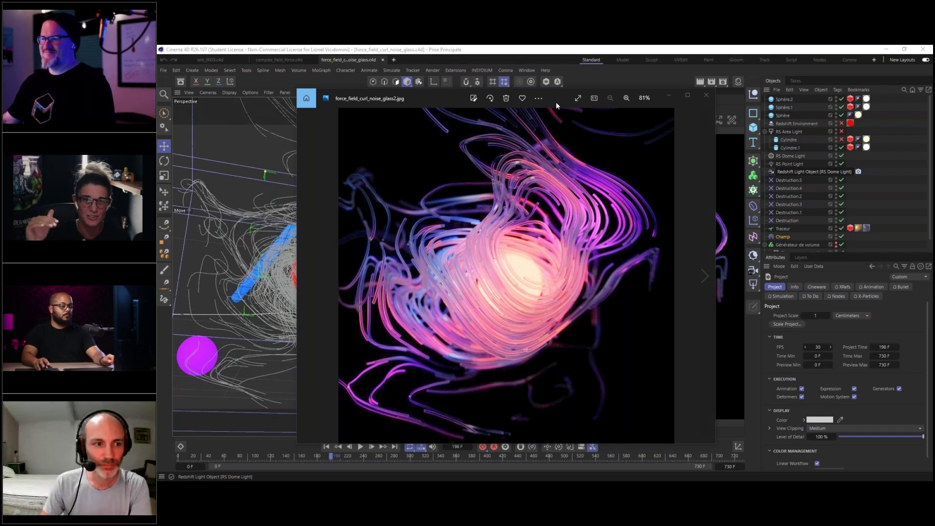
# Compare the force_field_curl_noise_glass2.jpg render with the Cinema 4D scene behind it, and minimize the image viewer
pyautogui.moveTo(394, 99); pyautogui.dragTo(363, 104)
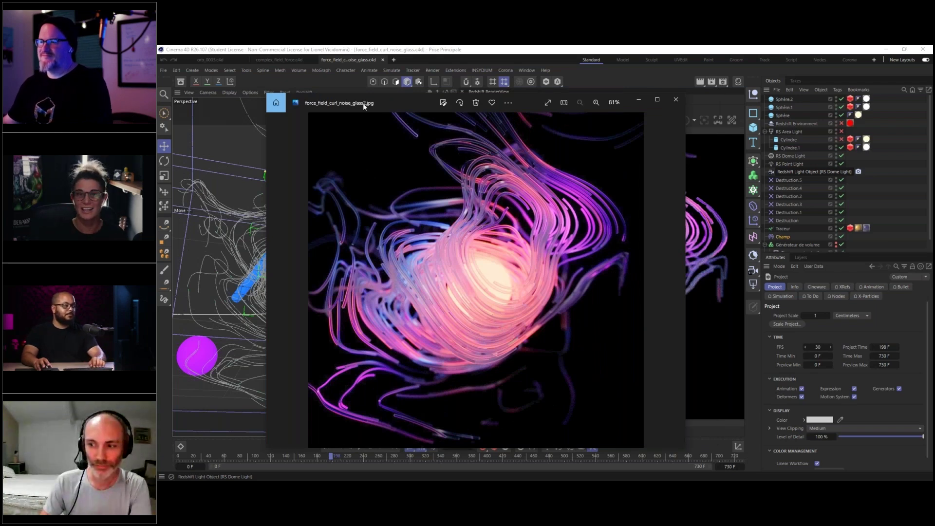
pyautogui.moveTo(363, 104); pyautogui.dragTo(216, 101)
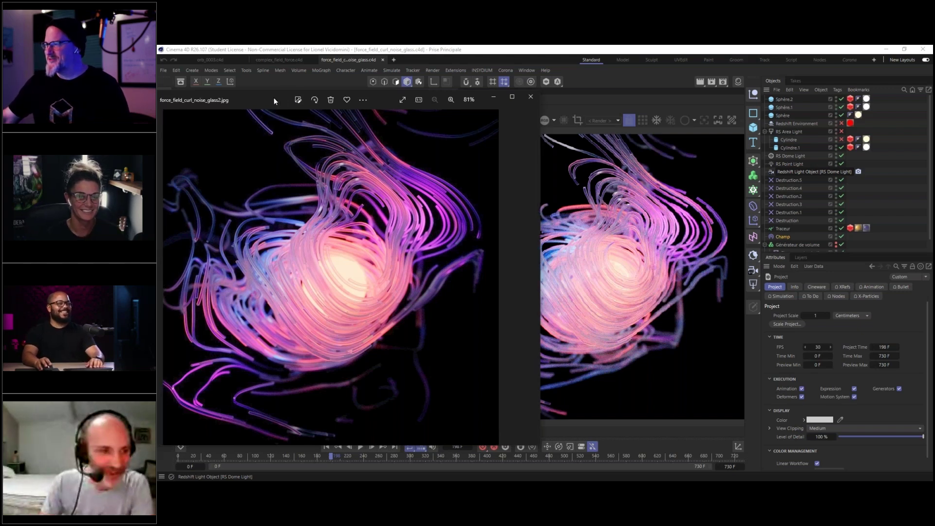
pyautogui.moveTo(274, 97); pyautogui.dragTo(337, 109)
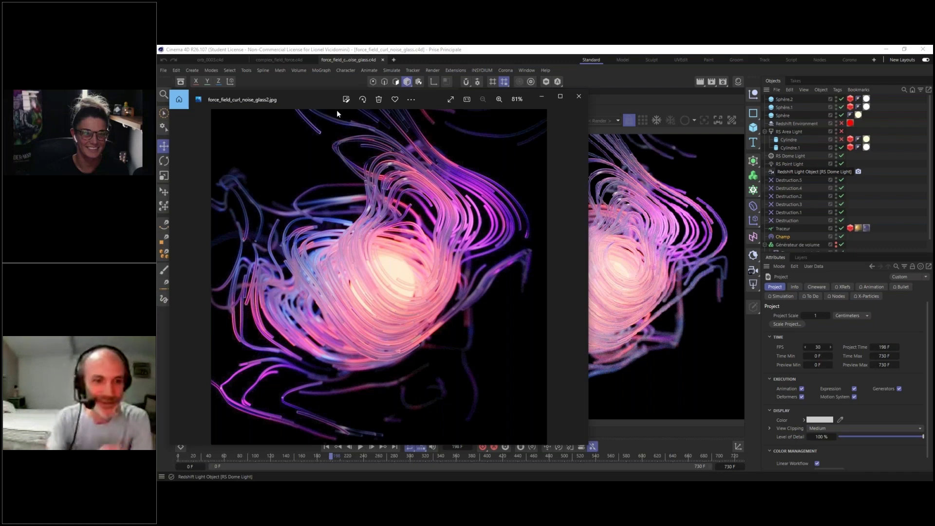
pyautogui.moveTo(337, 110); pyautogui.dragTo(283, 91)
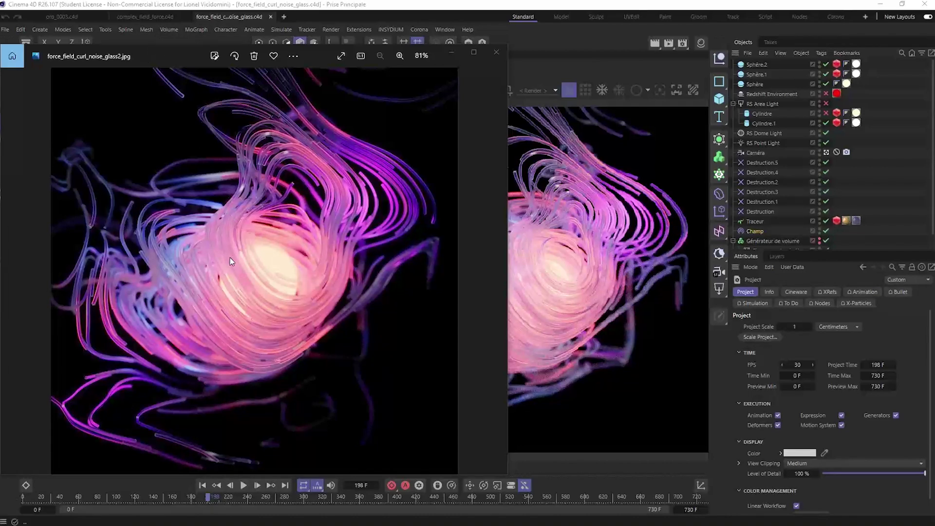
pyautogui.moveTo(154, 57); pyautogui.dragTo(630, 355)
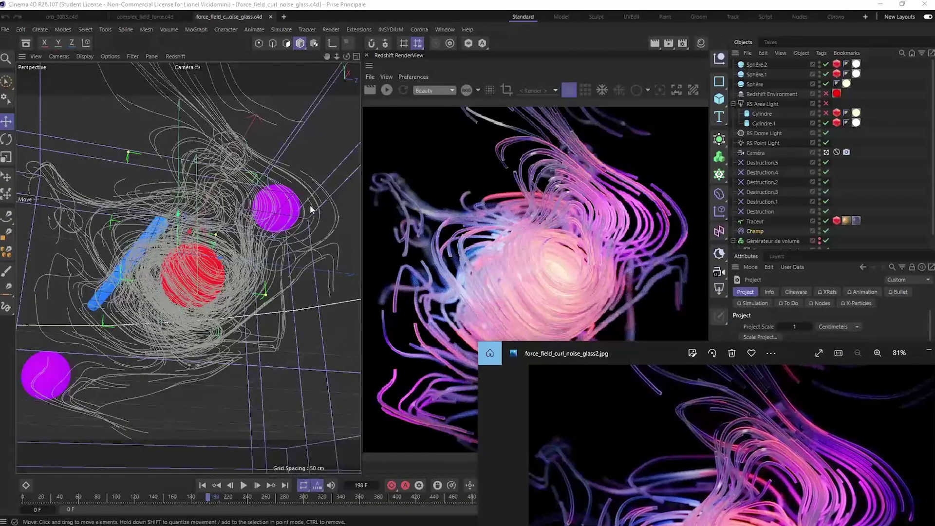
pyautogui.moveTo(642, 356); pyautogui.dragTo(337, 182)
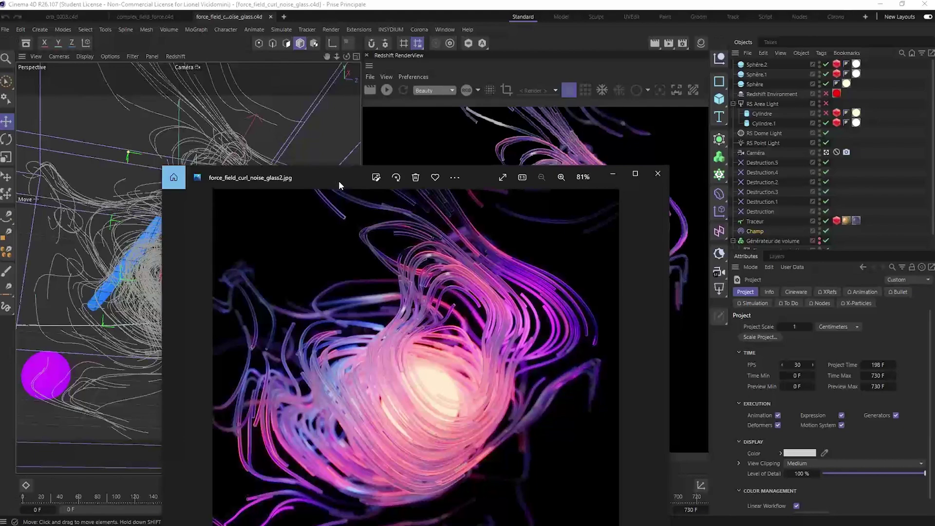
pyautogui.hotkey('alt', 'Tab')
pyautogui.moveTo(507, 97); pyautogui.dragTo(321, 1)
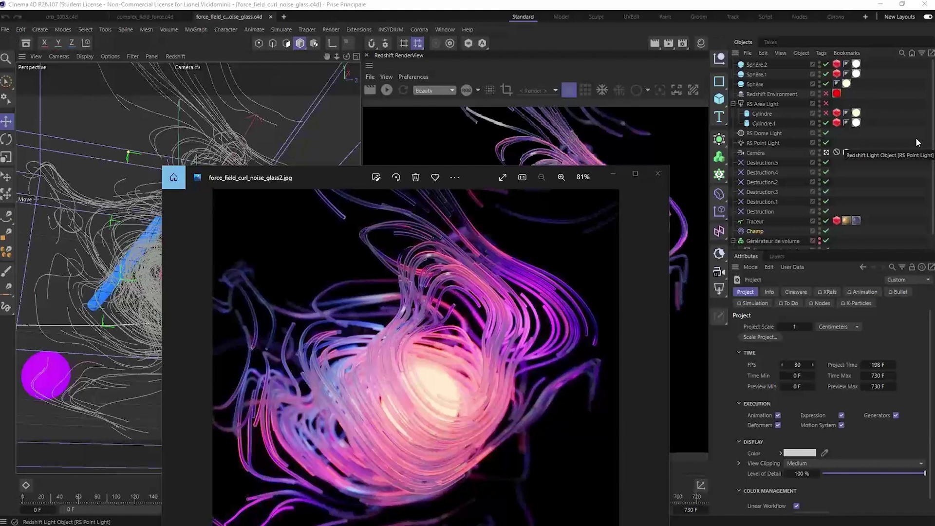
pyautogui.moveTo(317, 166); pyautogui.dragTo(235, 62)
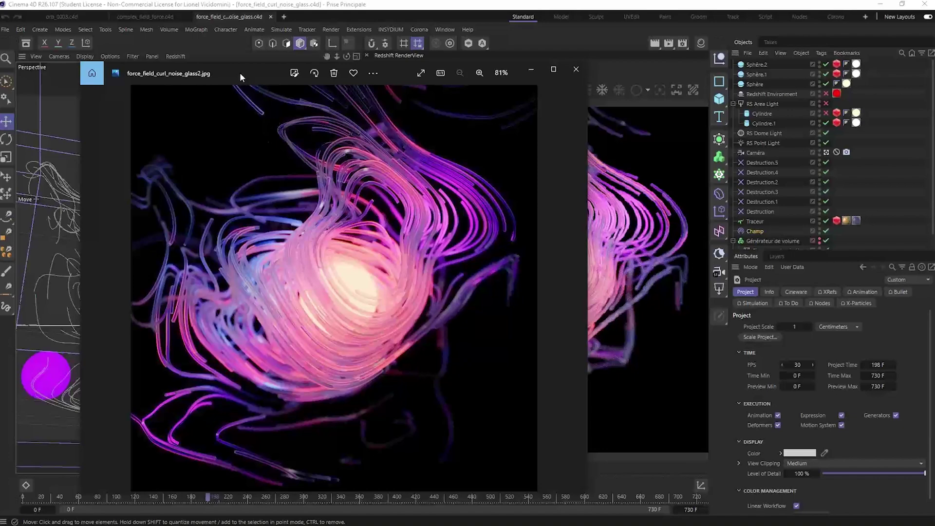
pyautogui.click(530, 70)
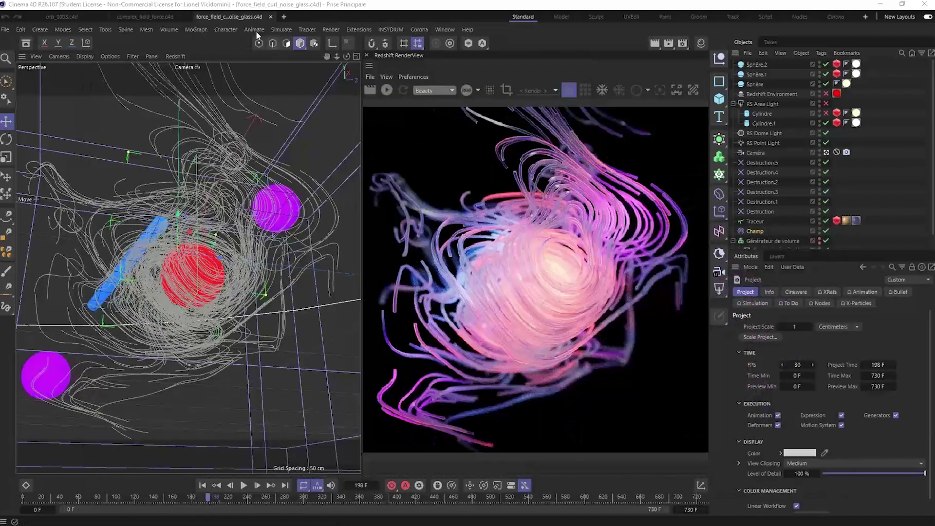
# Create a new empty project and close the Redshift RenderView
pyautogui.click(284, 17)
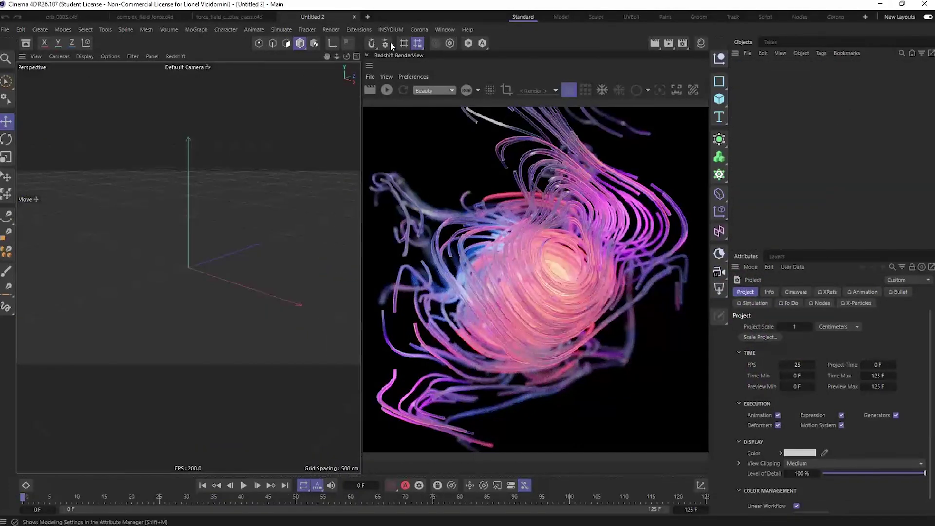
pyautogui.click(367, 55)
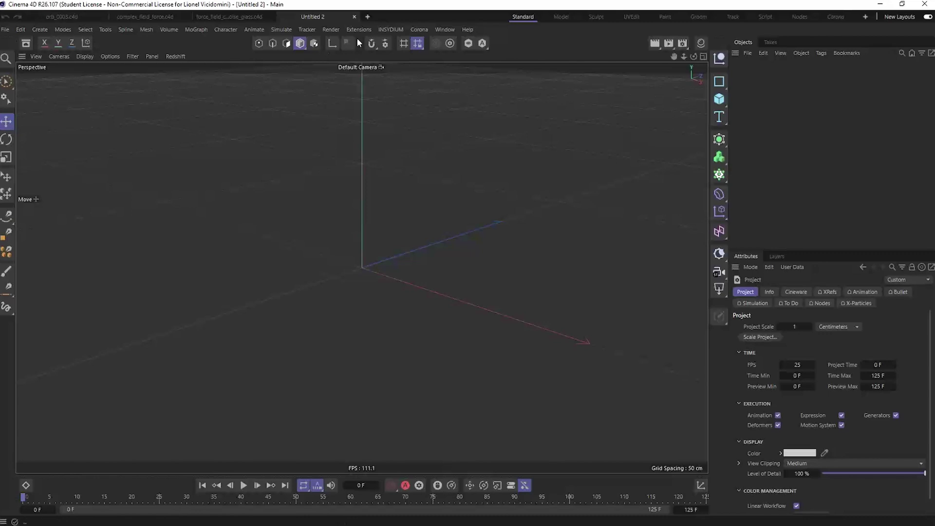
# Add a particle emitter to the scene and play the animation briefly to preview its emission
pyautogui.click(279, 30)
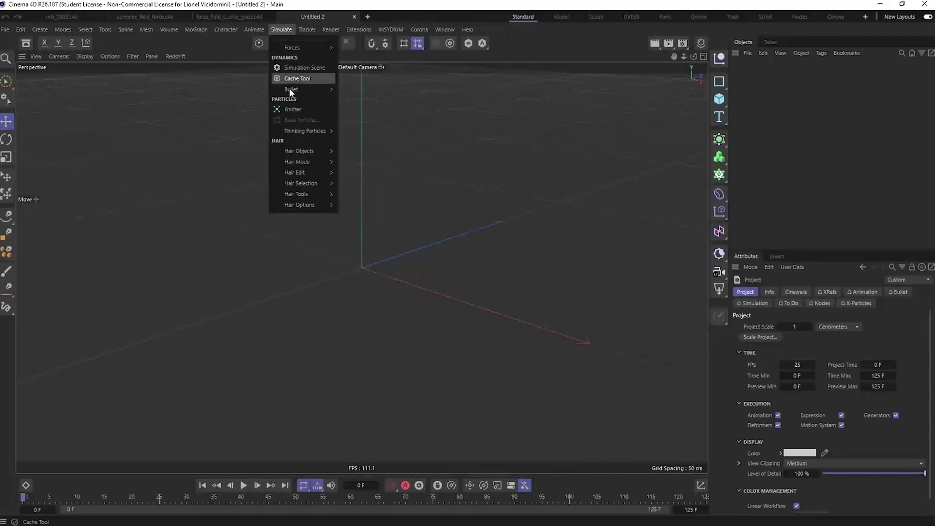
pyautogui.click(295, 109)
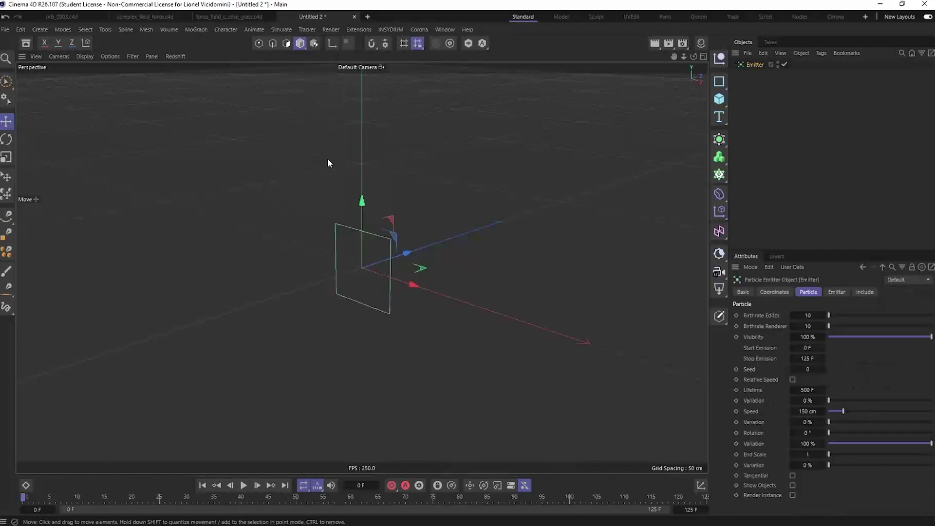
pyautogui.keyDown('alt'); pyautogui.moveTo(432, 245); pyautogui.dragTo(263, 254); pyautogui.keyUp('alt')
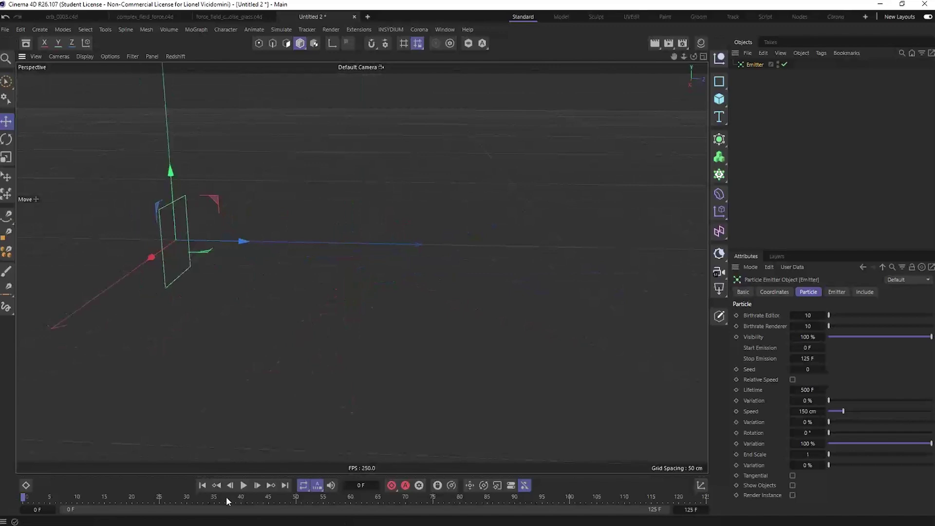
pyautogui.click(245, 486)
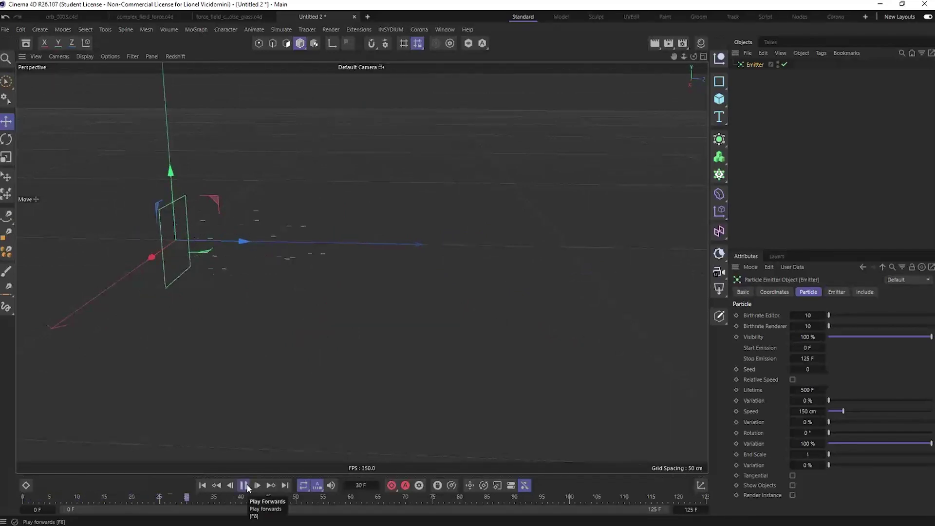
pyautogui.click(244, 486)
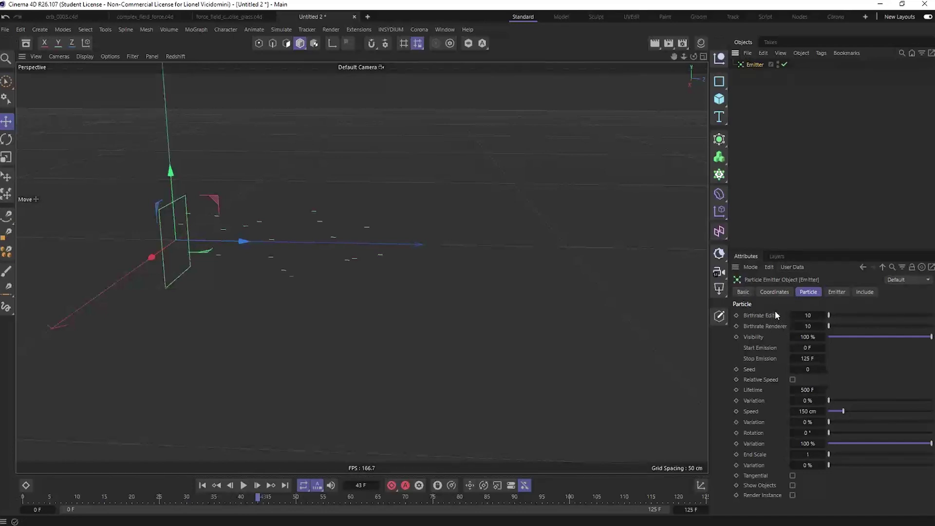
# Raise the emitter's Birthrate Editor to 181 and replay the simulation from the first frame
pyautogui.moveTo(829, 315); pyautogui.dragTo(847, 315)
pyautogui.click(202, 485)
pyautogui.click(243, 485)
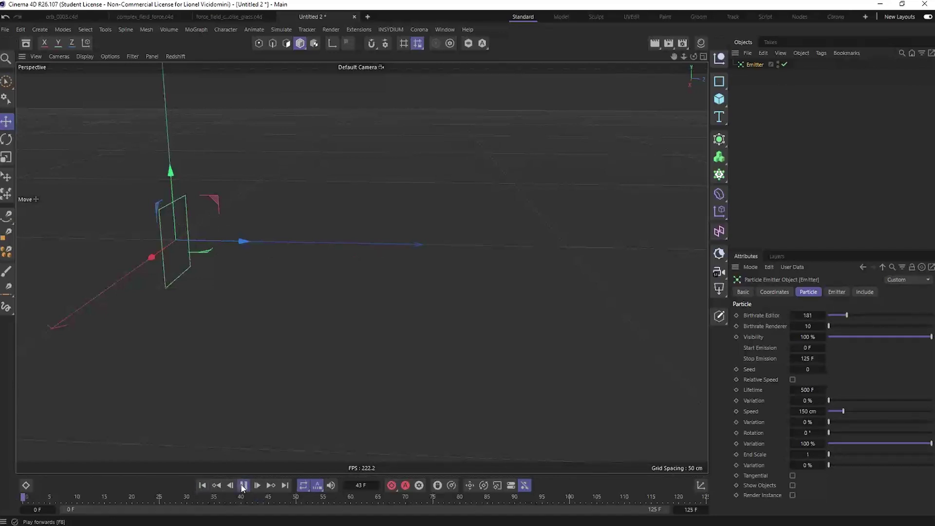
pyautogui.click(243, 486)
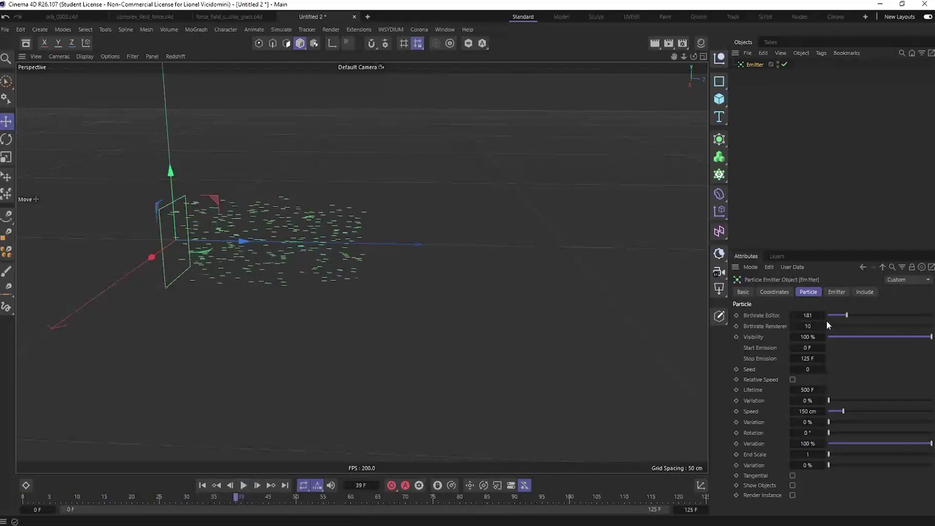
# Set the emitter's Birthrate Renderer to 181 and return the animation to frame 0
pyautogui.doubleClick(808, 325)
pyautogui.write('181')
pyautogui.press('Return')
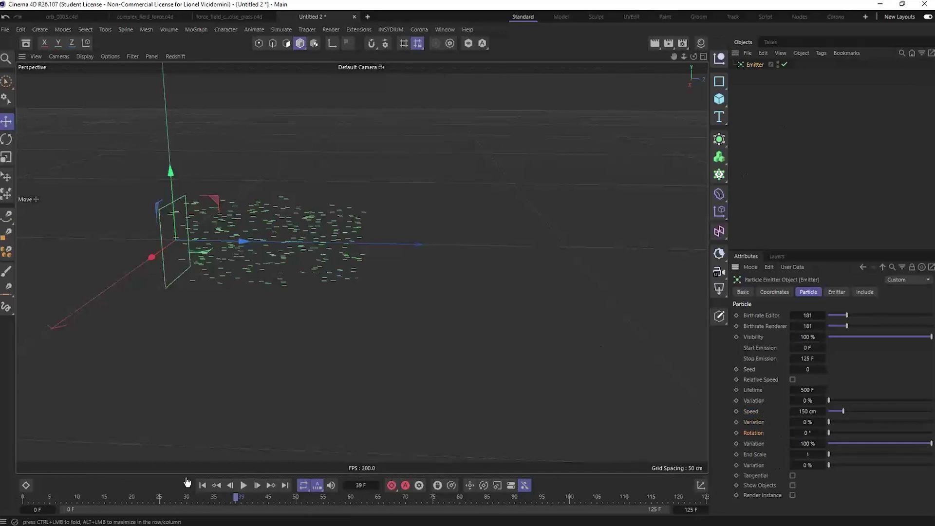
pyautogui.click(202, 486)
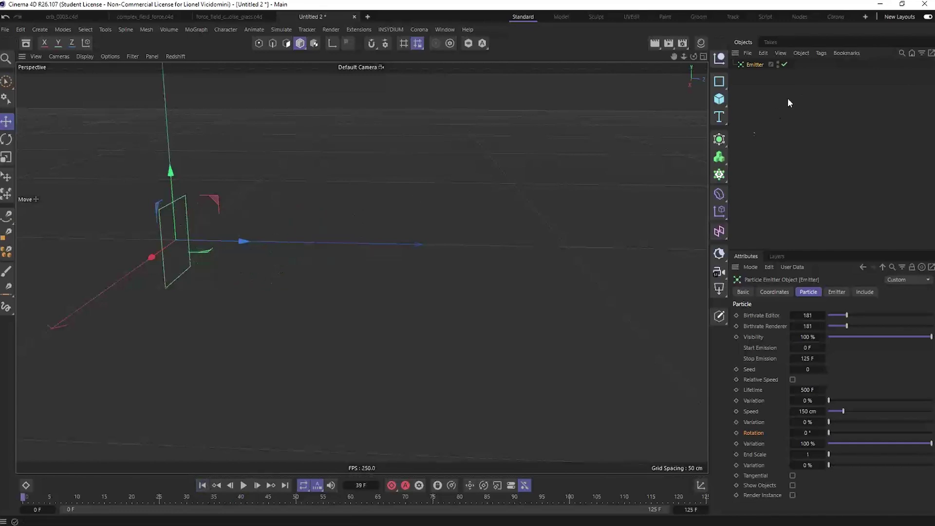
# Add a cube scaled down to a small size and make it a child of the emitter
pyautogui.click(719, 99)
pyautogui.press('t')
pyautogui.moveTo(370, 225); pyautogui.dragTo(49, 345)
pyautogui.moveTo(752, 64); pyautogui.dragTo(753, 74)
pyautogui.click(755, 65)
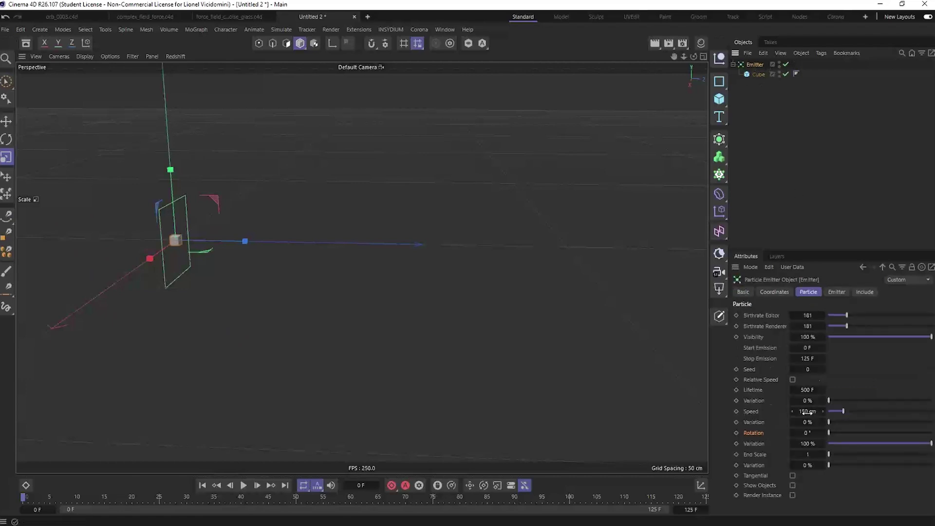
# Turn on Show Objects for the emitter and play the animation briefly to preview the emitted cubes
pyautogui.click(793, 485)
pyautogui.click(243, 485)
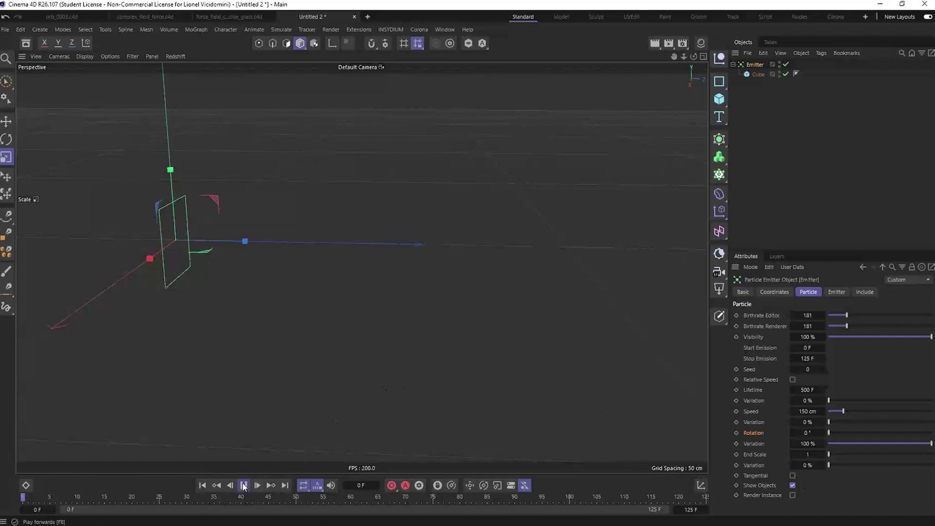
pyautogui.click(244, 485)
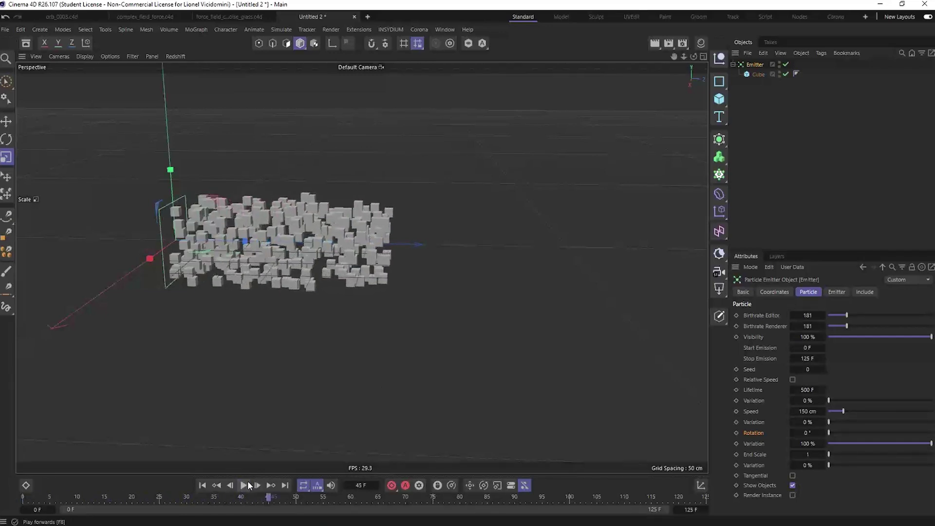
# Add a sphere scaled down to a radius of about 11.5 cm, make it a child of the emitter and replay from frame 0
pyautogui.moveTo(718, 101); pyautogui.dragTo(828, 135)
pyautogui.moveTo(475, 191); pyautogui.dragTo(187, 312)
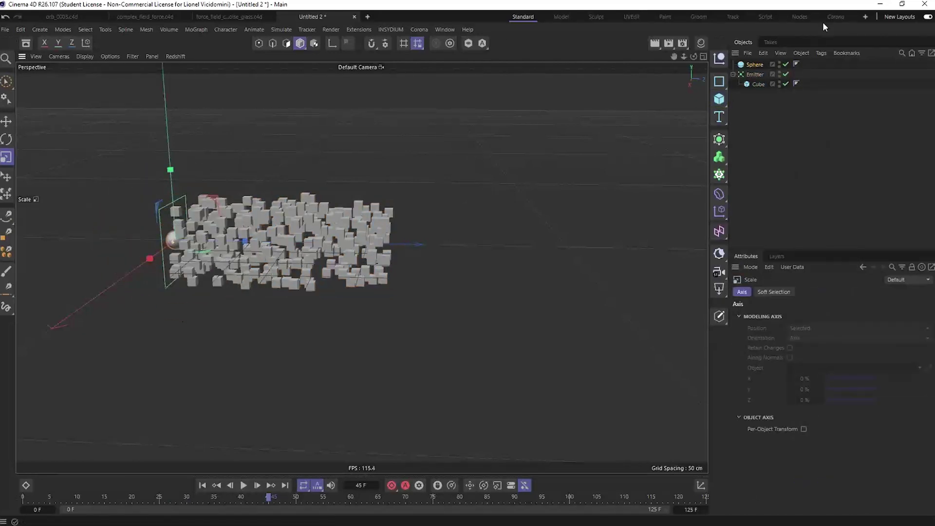
pyautogui.moveTo(755, 65); pyautogui.dragTo(758, 74)
pyautogui.click(203, 485)
pyautogui.click(244, 486)
pyautogui.click(247, 486)
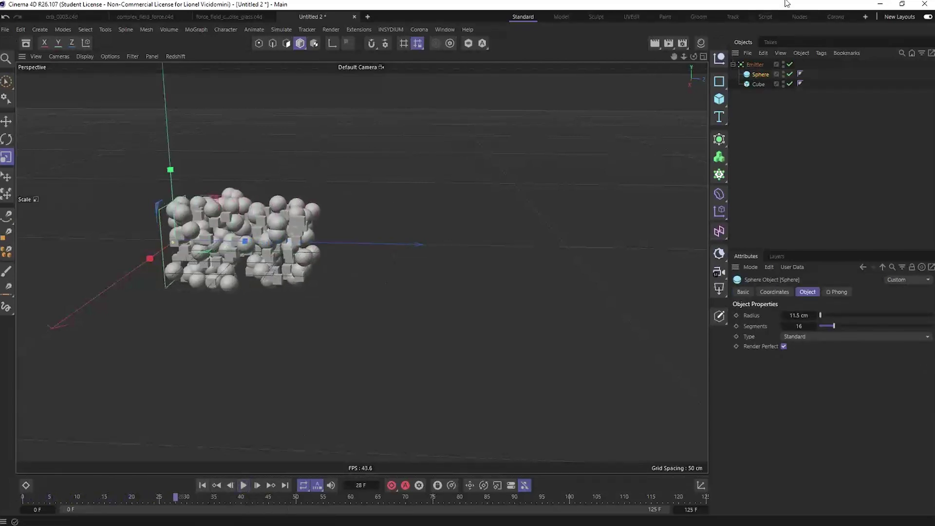
# Turn on Render Instance for the emitter and replay the simulation from frame 0 to check playback speed
pyautogui.click(766, 65)
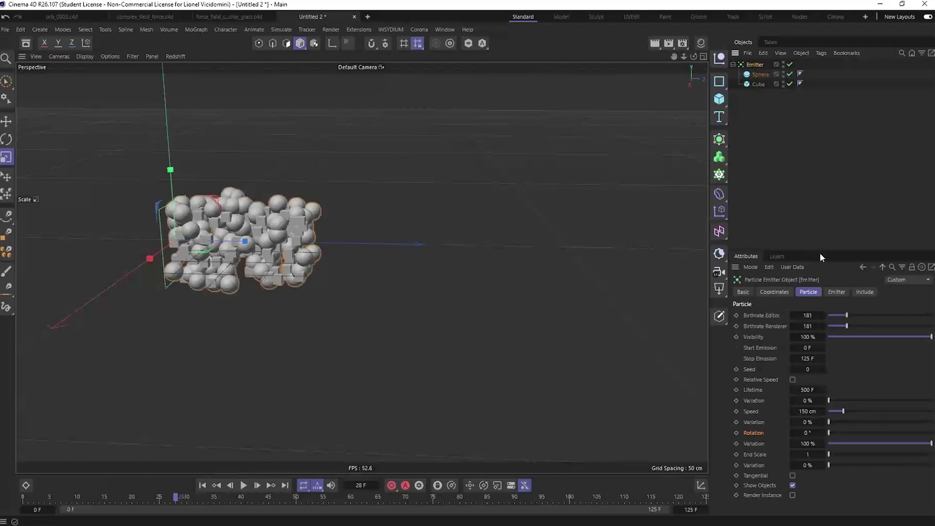
pyautogui.moveTo(820, 250); pyautogui.dragTo(821, 145)
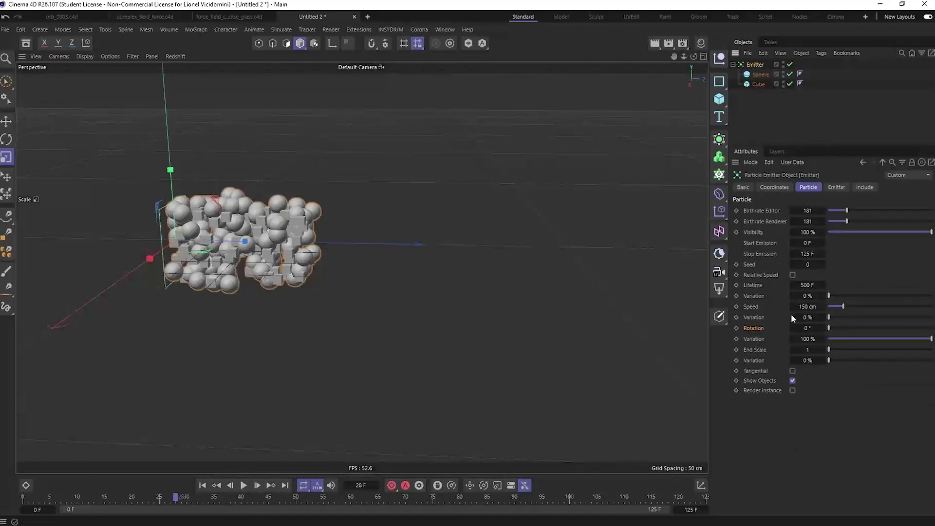
pyautogui.click(793, 390)
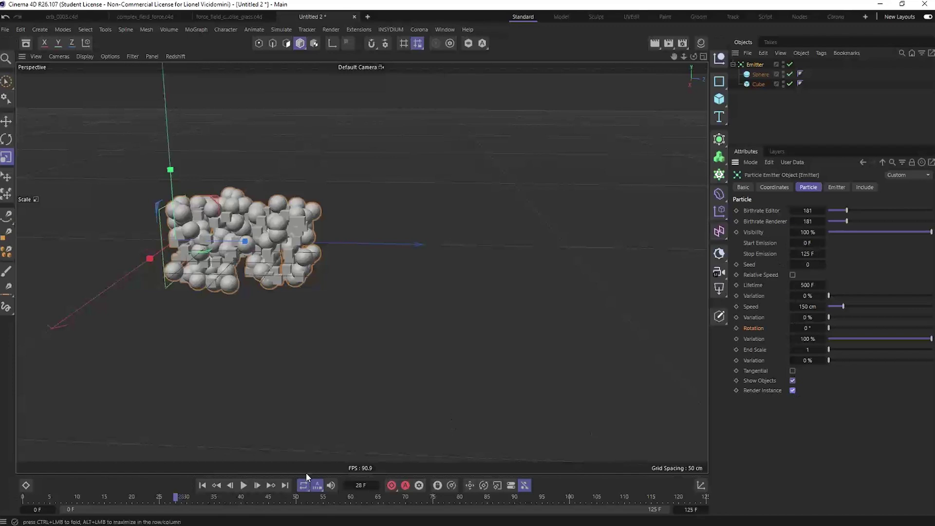
pyautogui.click(202, 485)
pyautogui.click(245, 485)
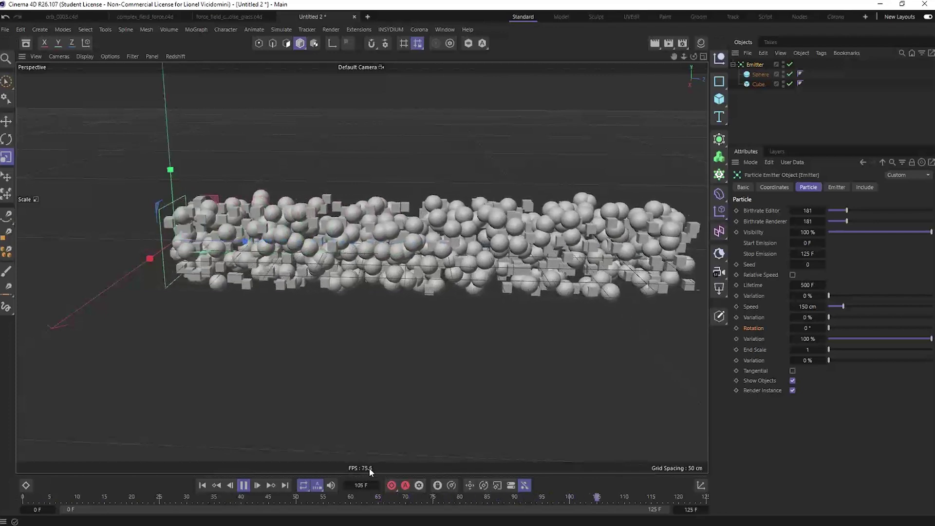
pyautogui.click(258, 486)
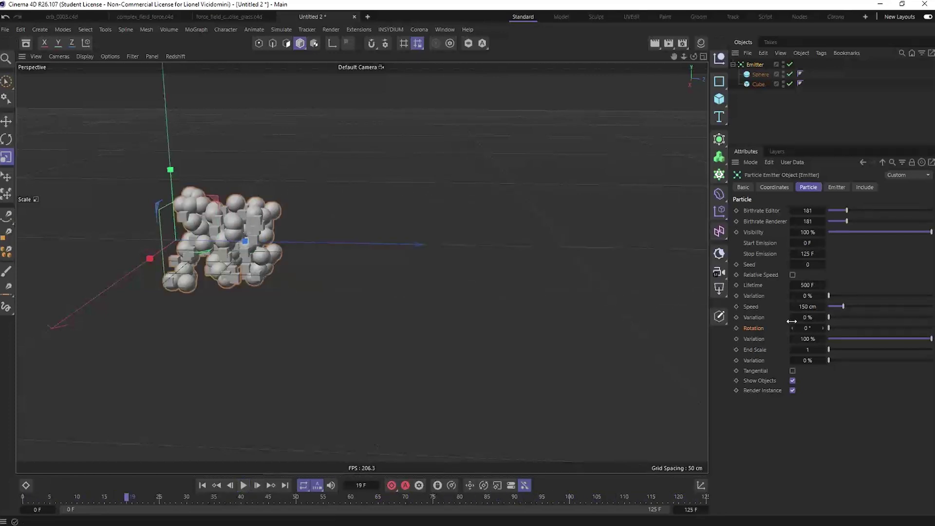
# Turn off the emitter's Render Instance option, replay the simulation to compare playback speed and return to frame 0
pyautogui.click(792, 390)
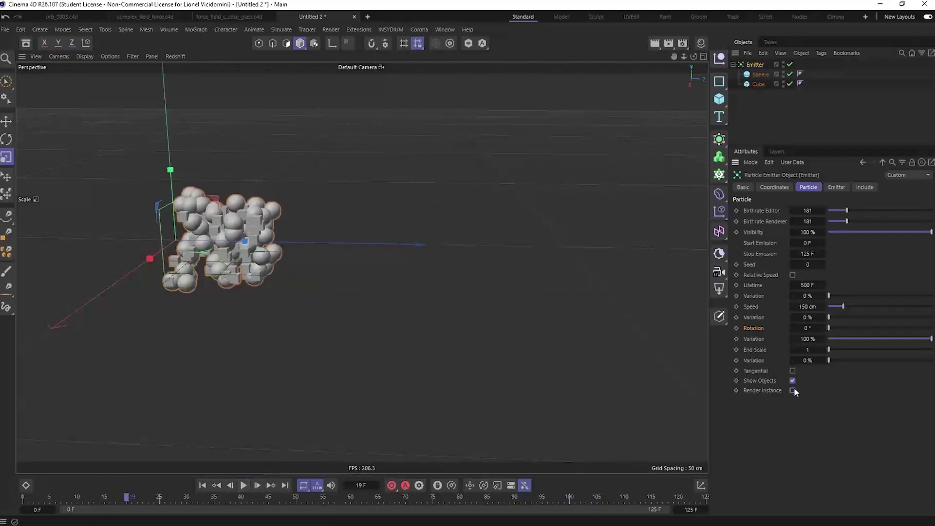
pyautogui.click(203, 485)
pyautogui.click(244, 486)
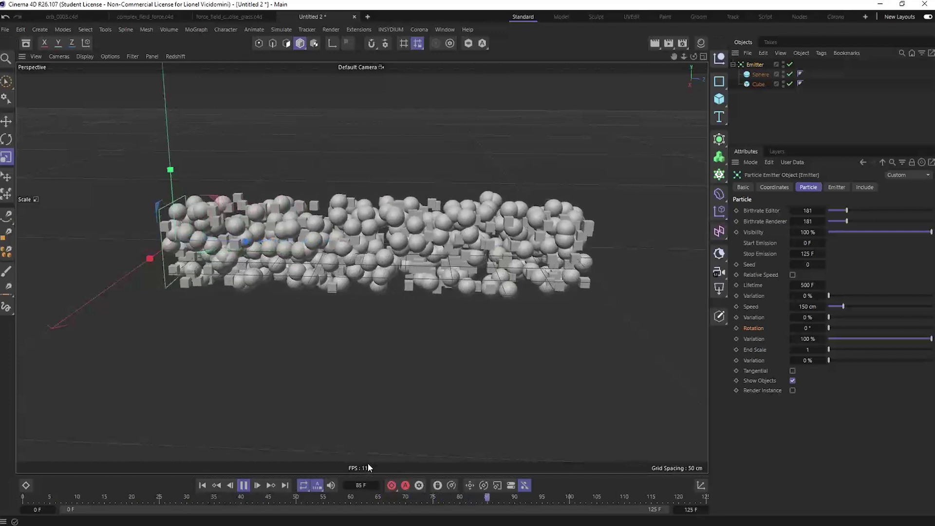
pyautogui.click(244, 485)
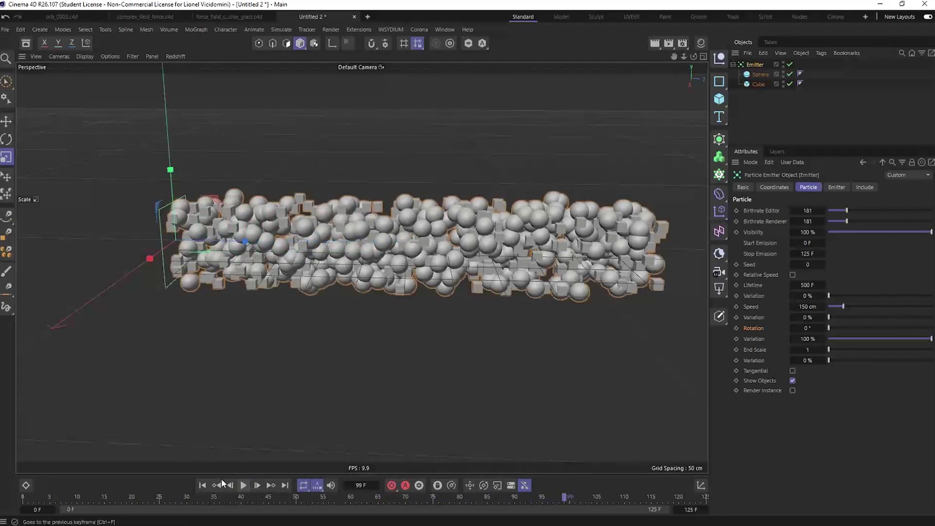
pyautogui.click(201, 486)
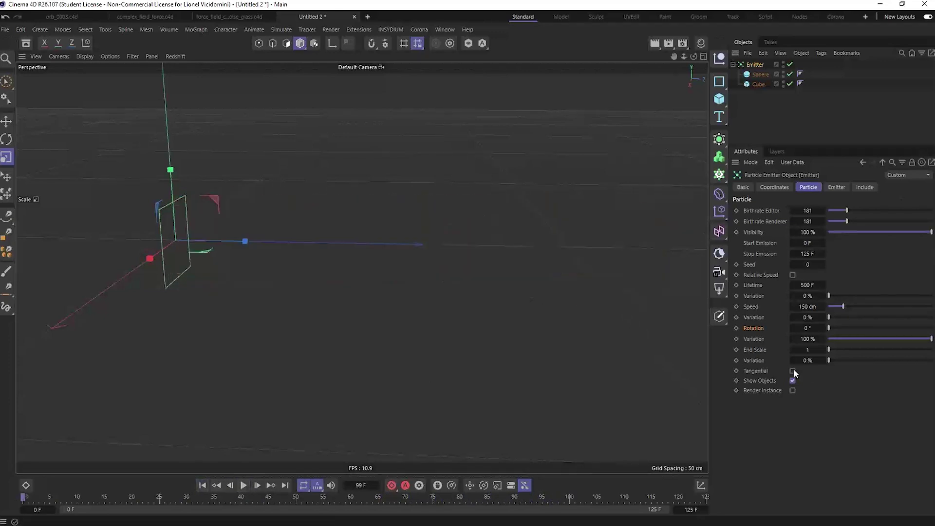
# Turn the emitter's Render Instance option back on and set the Birthrate Editor to 82
pyautogui.click(793, 391)
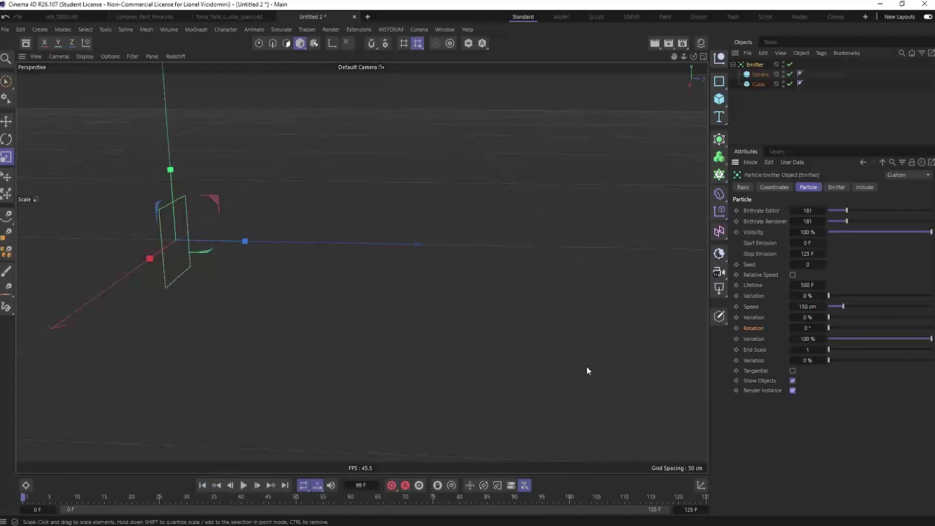
pyautogui.moveTo(847, 210); pyautogui.dragTo(837, 211)
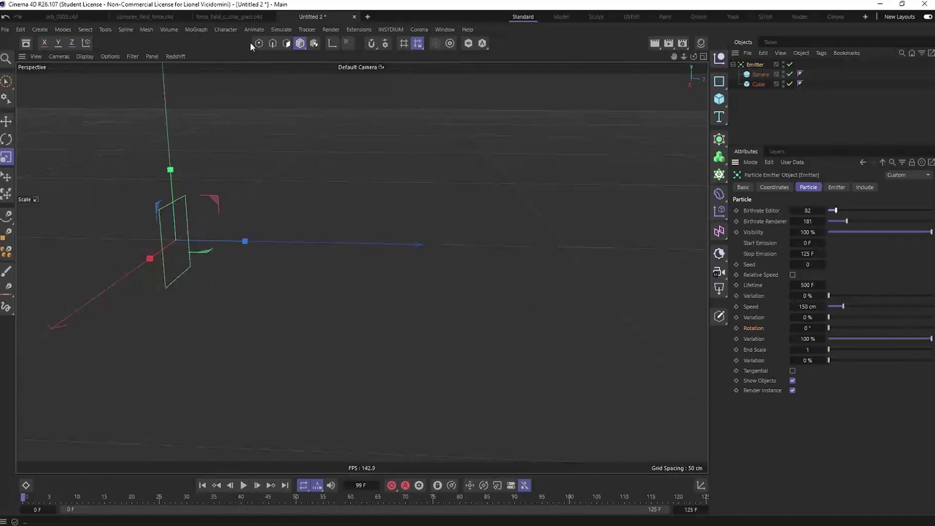
# Add a Turbulence force, set its strength to 26.9 cm and play the simulation
pyautogui.click(283, 29)
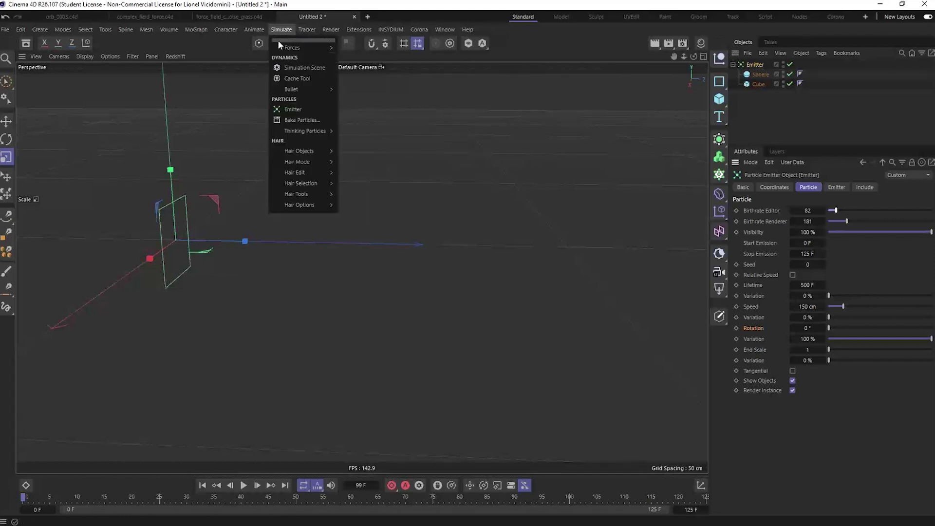
pyautogui.moveTo(300, 48)
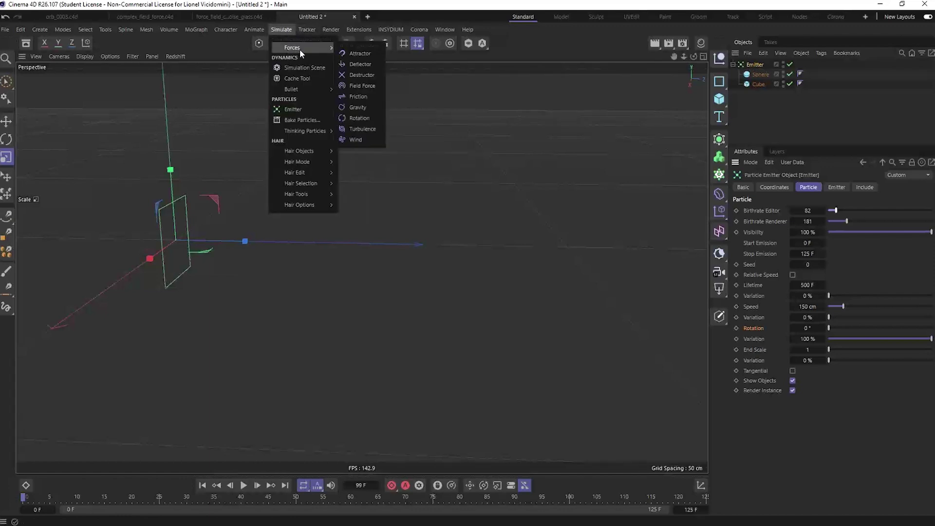
pyautogui.click(368, 52)
pyautogui.click(357, 129)
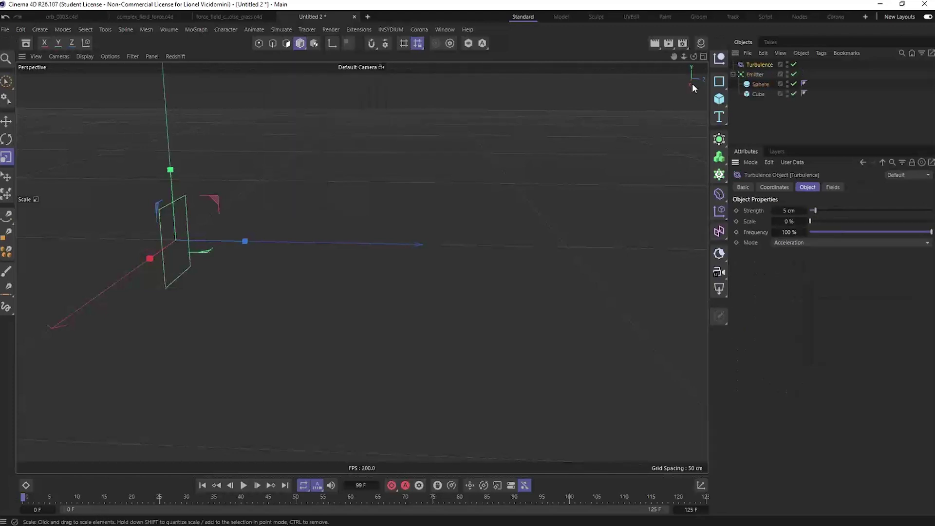
pyautogui.moveTo(829, 210); pyautogui.dragTo(842, 210)
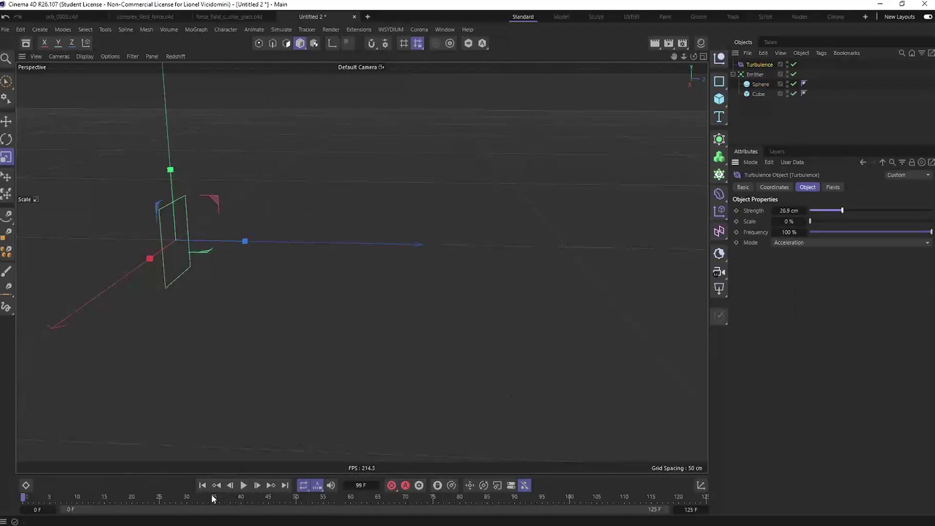
pyautogui.click(244, 485)
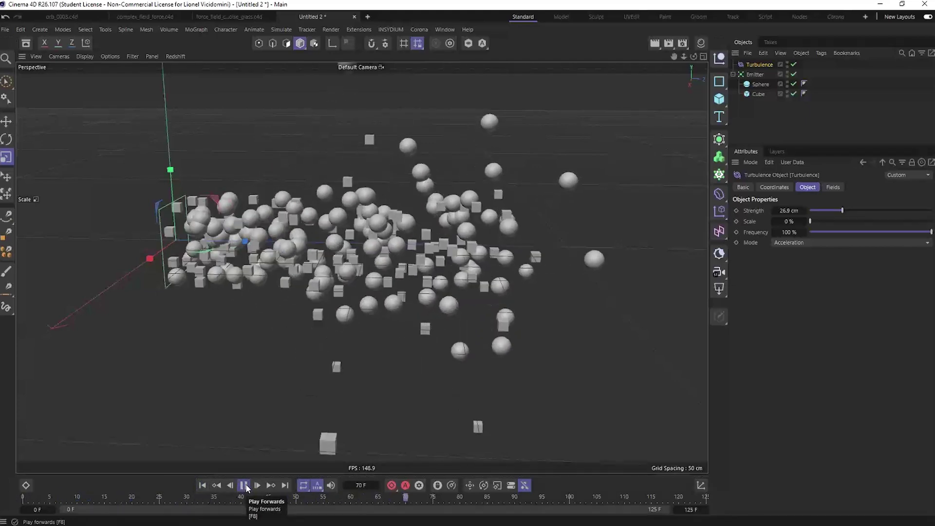
# Set the turbulence scale to 121.34 % and its frequency to 17.33 % during playback, and return the animation to frame 0
pyautogui.moveTo(313, 303)
pyautogui.keyDown('alt'); pyautogui.mouseDown()
pyautogui.moveTo(340, 267)
pyautogui.moveTo(308, 291)
pyautogui.mouseUp(); pyautogui.keyUp('alt')
pyautogui.moveTo(810, 221); pyautogui.dragTo(934, 217)
pyautogui.moveTo(826, 231); pyautogui.dragTo(792, 221)
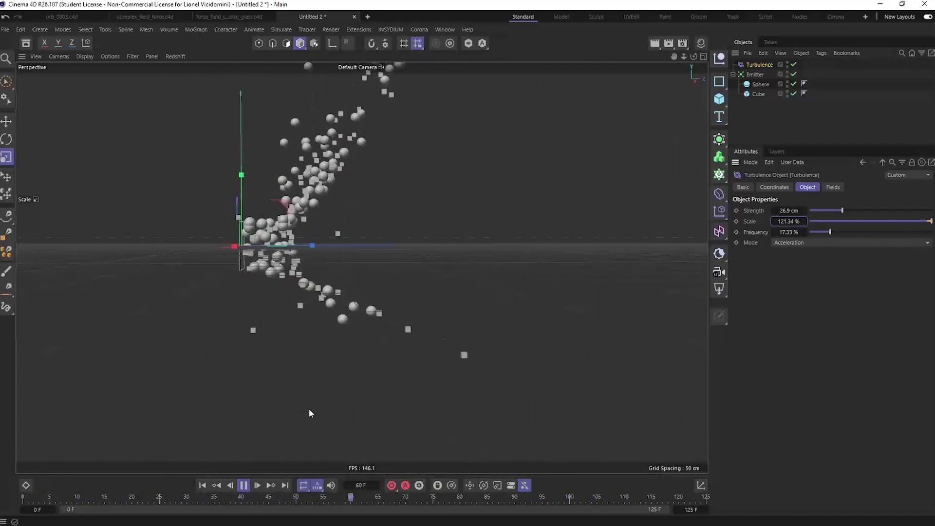
pyautogui.keyDown('alt'); pyautogui.moveTo(310, 409); pyautogui.dragTo(269, 239); pyautogui.keyUp('alt')
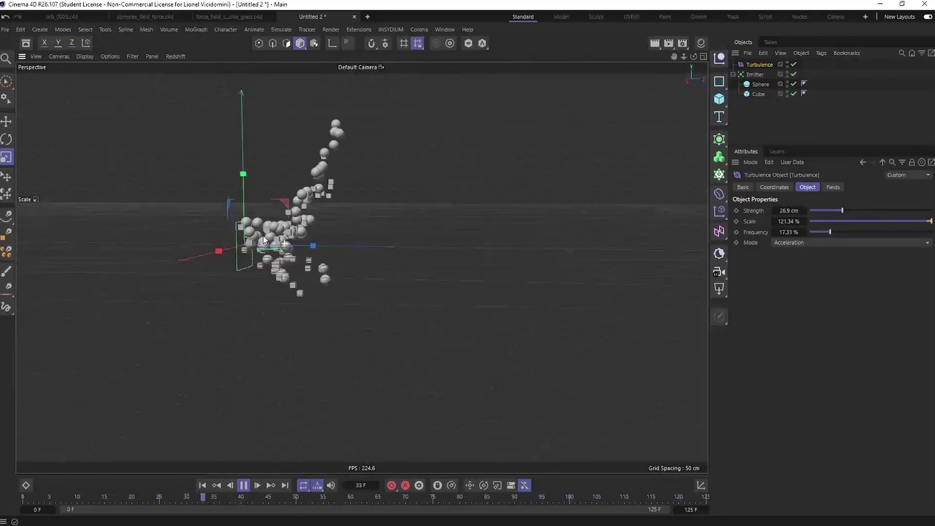
pyautogui.click(244, 485)
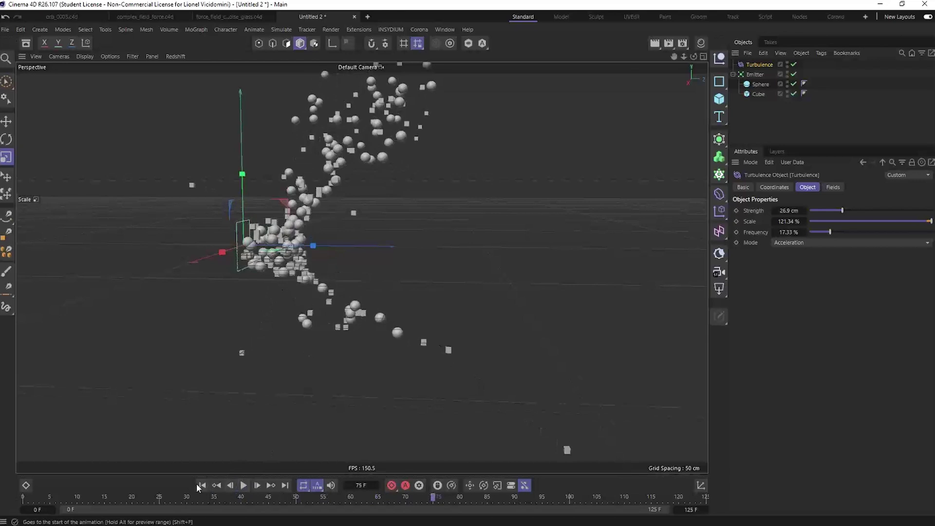
pyautogui.click(204, 485)
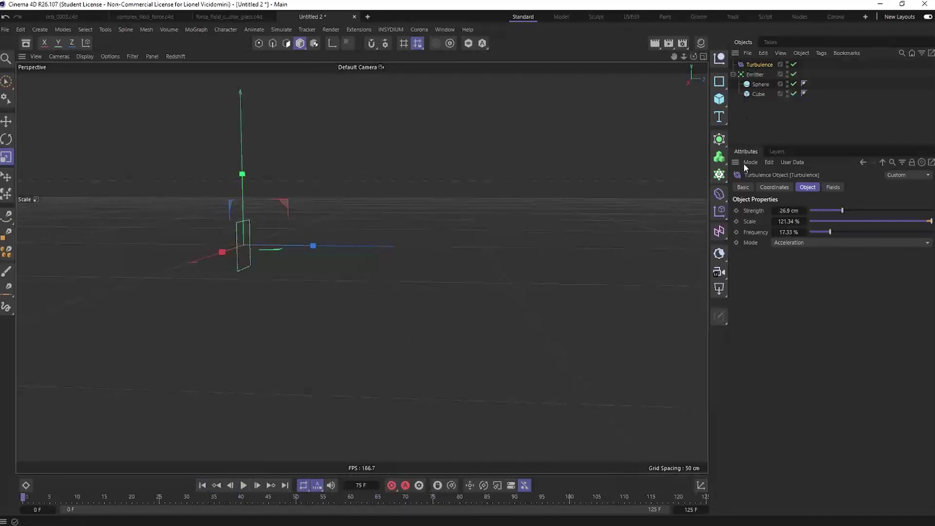
# Add a MoGraph Tracer linked to the emitter and play the simulation to inspect the traced particle paths
pyautogui.click(755, 74)
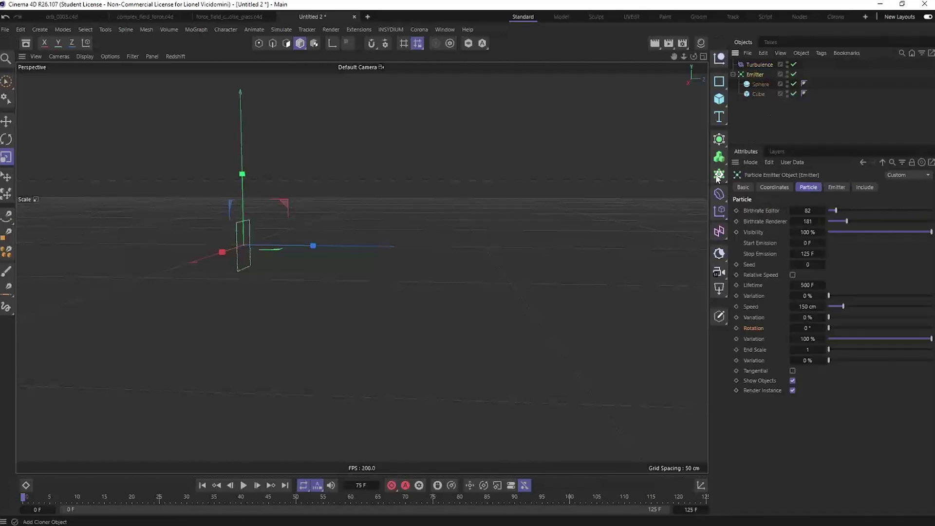
pyautogui.moveTo(717, 178); pyautogui.dragTo(756, 276)
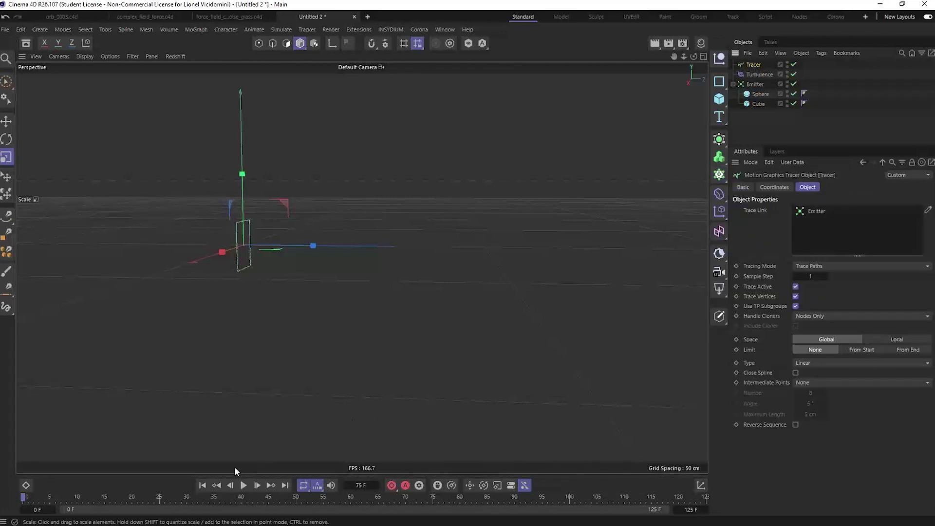
pyautogui.click(244, 485)
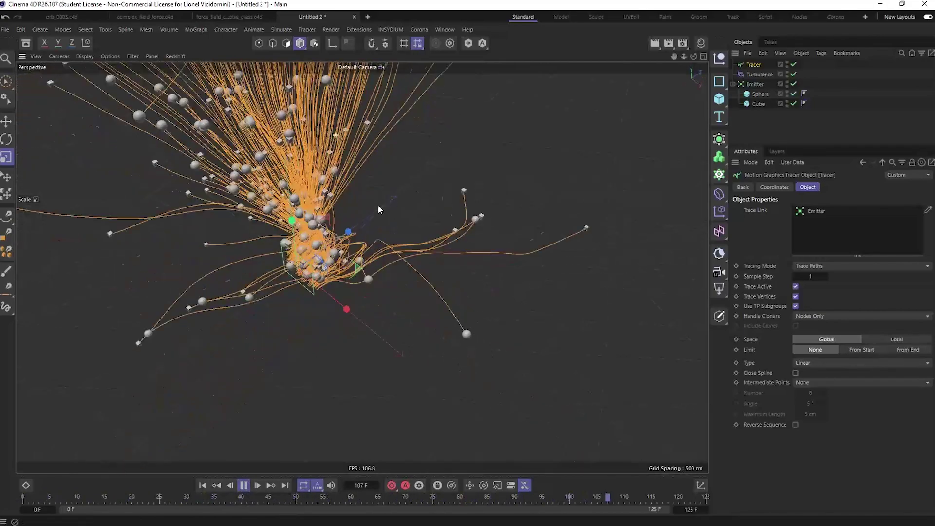
pyautogui.scroll(-3, 341, 195)
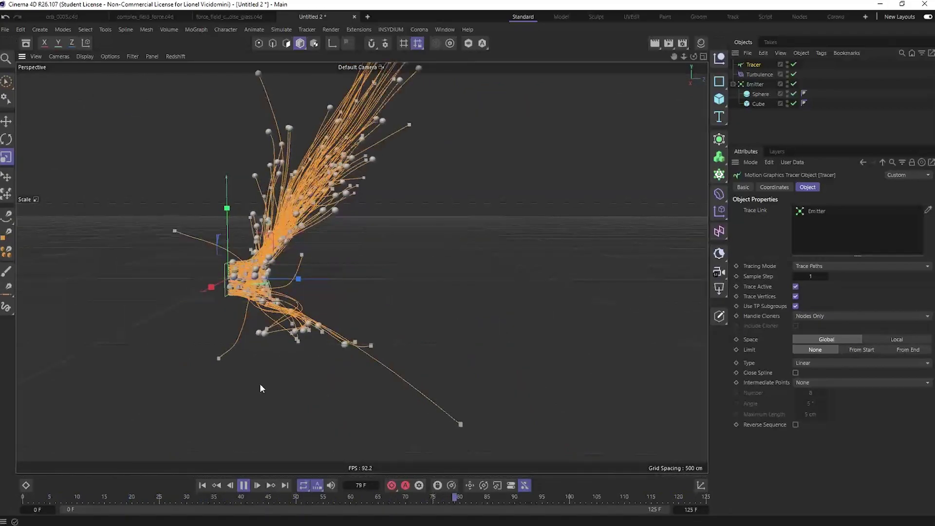
pyautogui.click(244, 485)
pyautogui.keyDown('alt'); pyautogui.moveTo(273, 235); pyautogui.dragTo(282, 205); pyautogui.keyUp('alt')
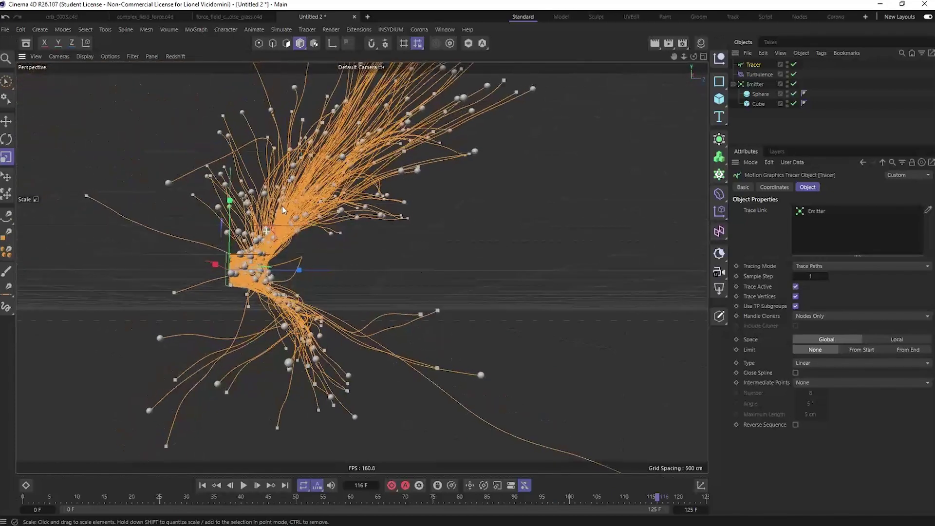
# Extend the animation's end to frame 566 and play the simulation to inspect the longer particle trails
pyautogui.moveTo(706, 509); pyautogui.dragTo(712, 509)
pyautogui.click(243, 485)
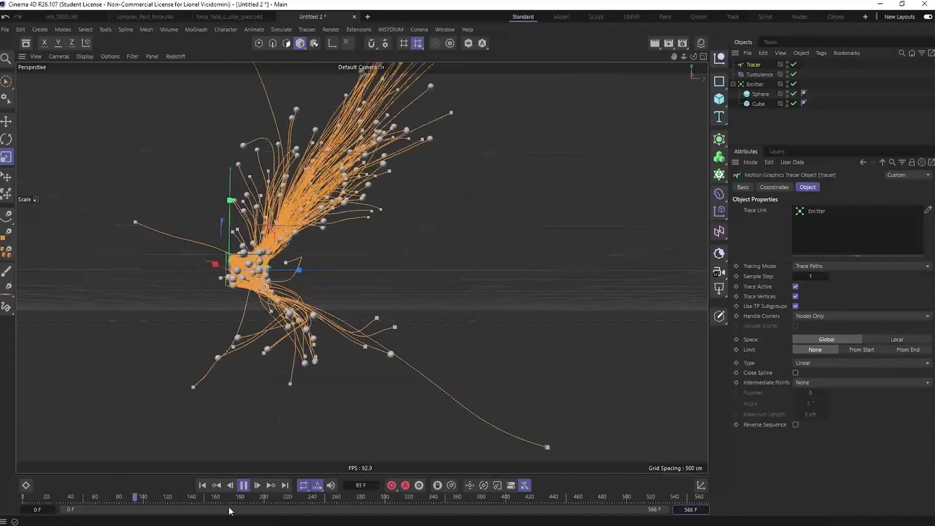
pyautogui.click(243, 485)
pyautogui.keyDown('alt'); pyautogui.moveTo(229, 293); pyautogui.dragTo(171, 171); pyautogui.keyUp('alt')
pyautogui.keyDown('alt'); pyautogui.moveTo(323, 292); pyautogui.dragTo(281, 240); pyautogui.keyUp('alt')
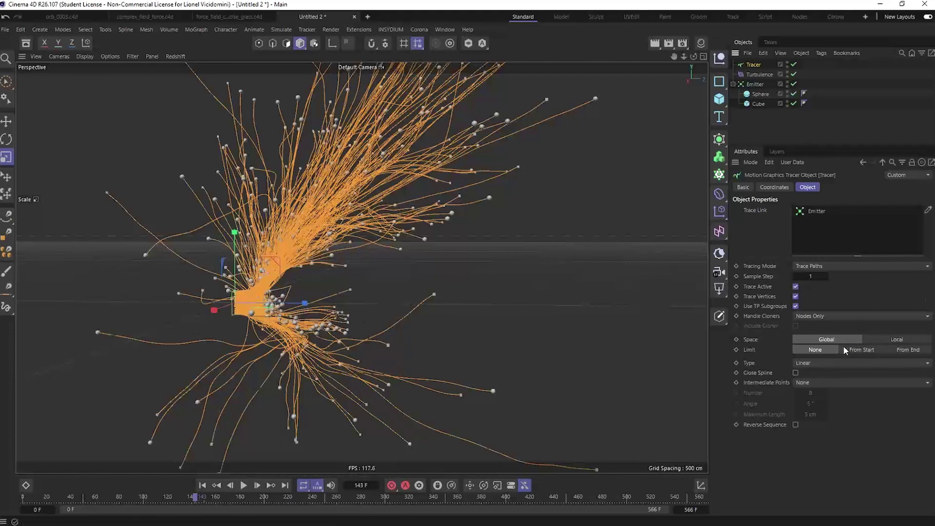
# Limit the Tracer's paths From End with an amount of 25 and replay the simulation from frame 0
pyautogui.click(908, 351)
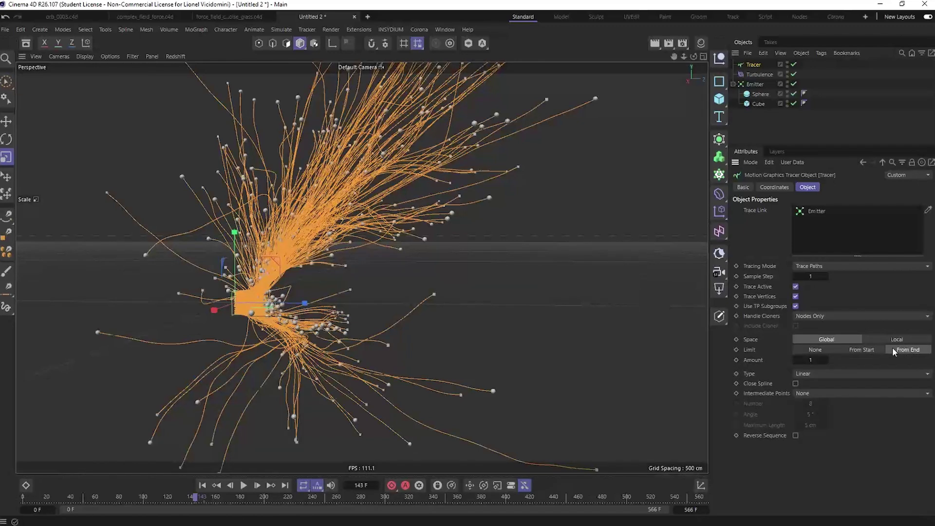
pyautogui.click(203, 485)
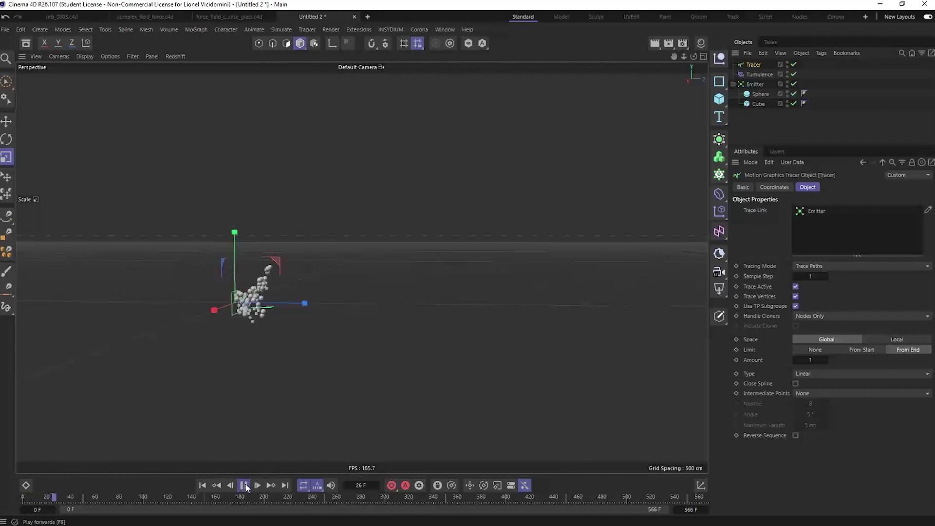
pyautogui.click(244, 486)
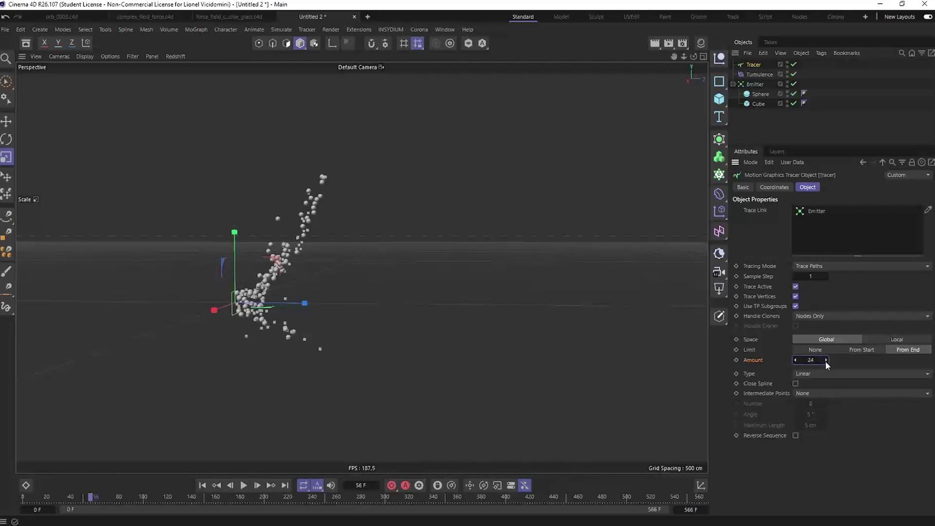
pyautogui.click(202, 485)
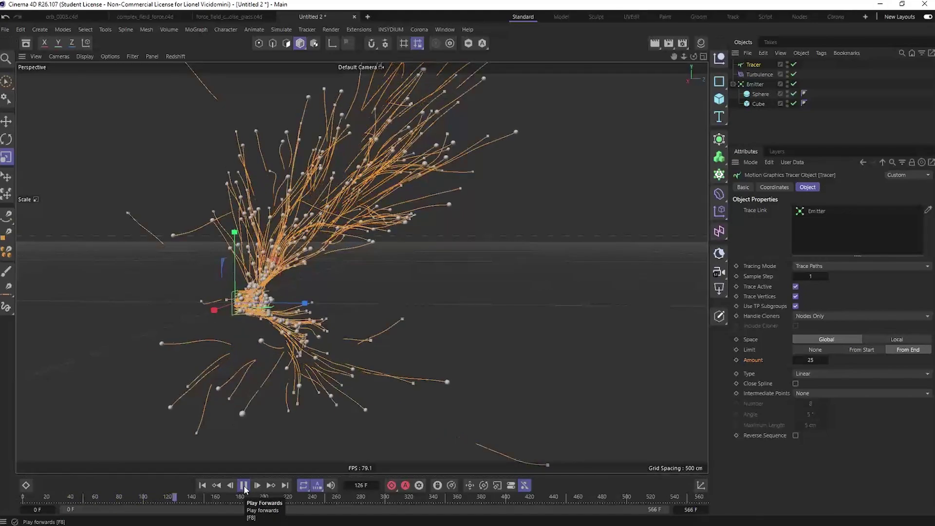
# Set the turbulence frequency to 71.12 %, replay the simulation from the start, and return to frame 0
pyautogui.click(244, 485)
pyautogui.keyDown('alt'); pyautogui.moveTo(270, 236); pyautogui.dragTo(278, 207); pyautogui.keyUp('alt')
pyautogui.click(761, 73)
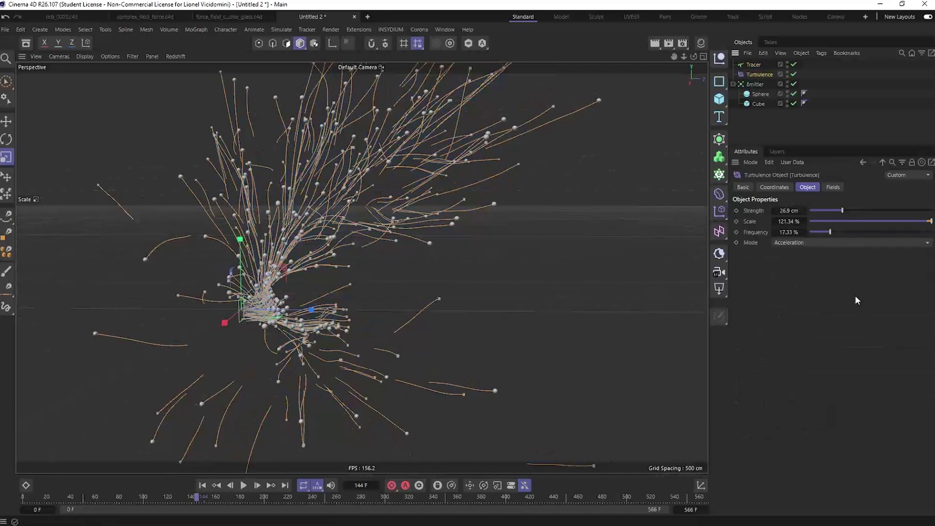
pyautogui.moveTo(821, 229); pyautogui.dragTo(896, 232)
pyautogui.click(202, 485)
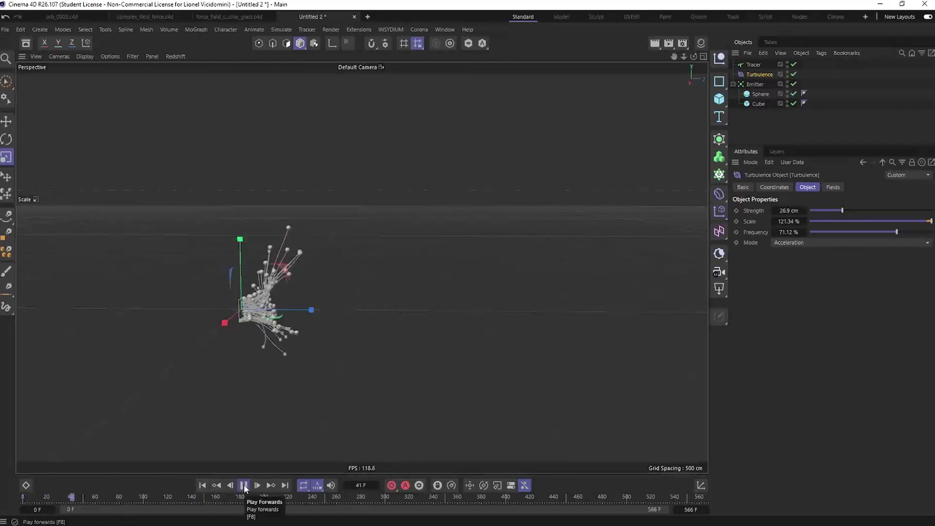
pyautogui.click(244, 486)
pyautogui.click(203, 486)
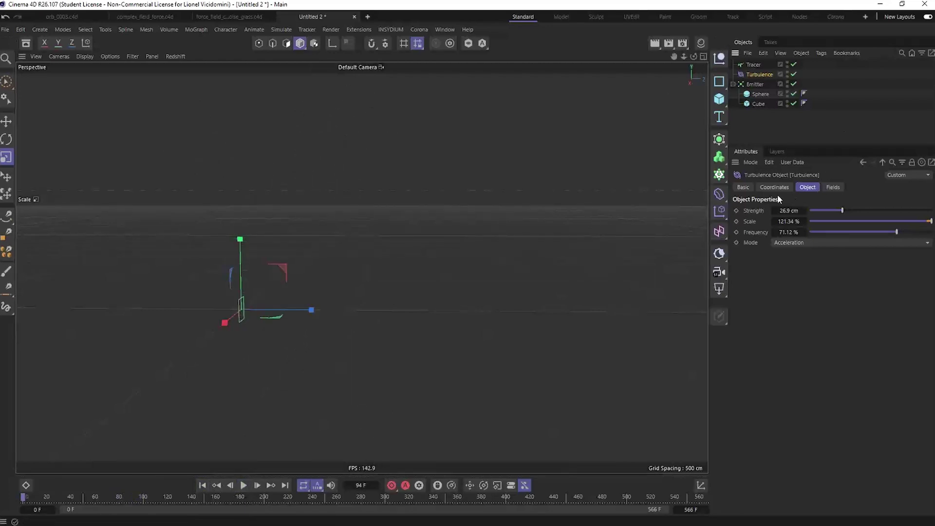
# Add a Linear Field to the Turbulence with direction Z+ and move it along Z, away from the emitter
pyautogui.click(834, 187)
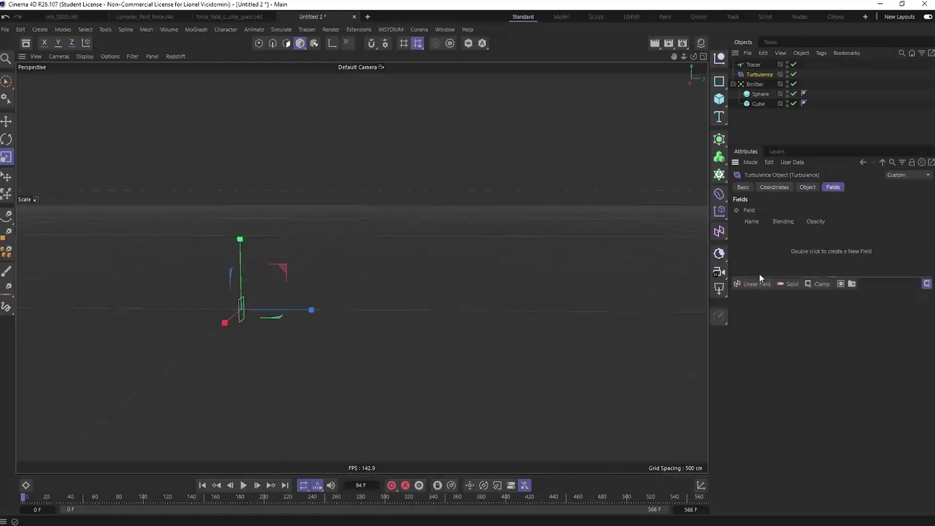
pyautogui.click(752, 284)
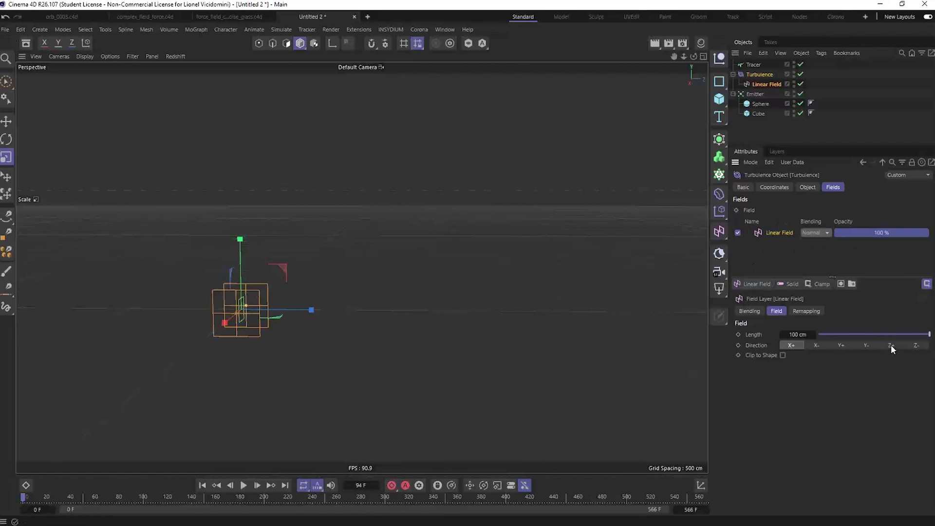
pyautogui.click(891, 346)
pyautogui.press('e')
pyautogui.moveTo(298, 308); pyautogui.dragTo(435, 298)
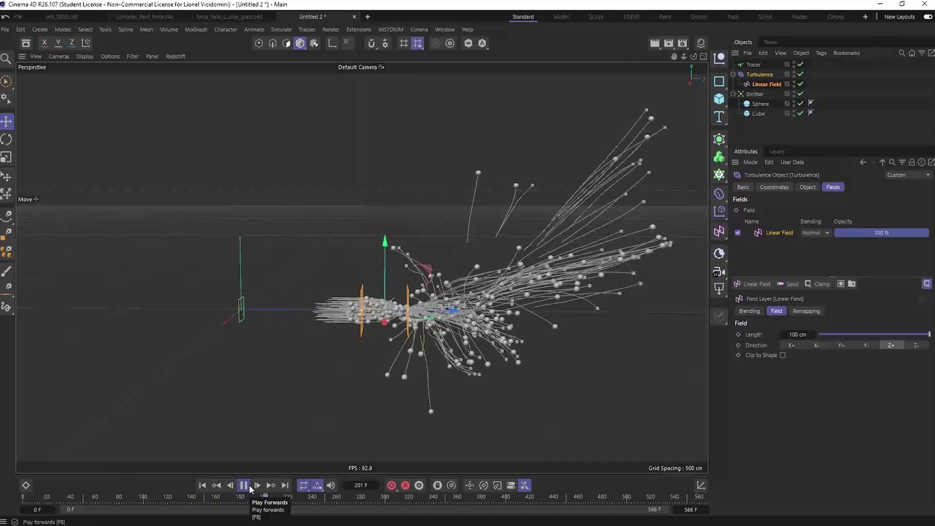
# Play the simulation to inspect the particles passing through the linear field, and return to frame 0
pyautogui.click(246, 486)
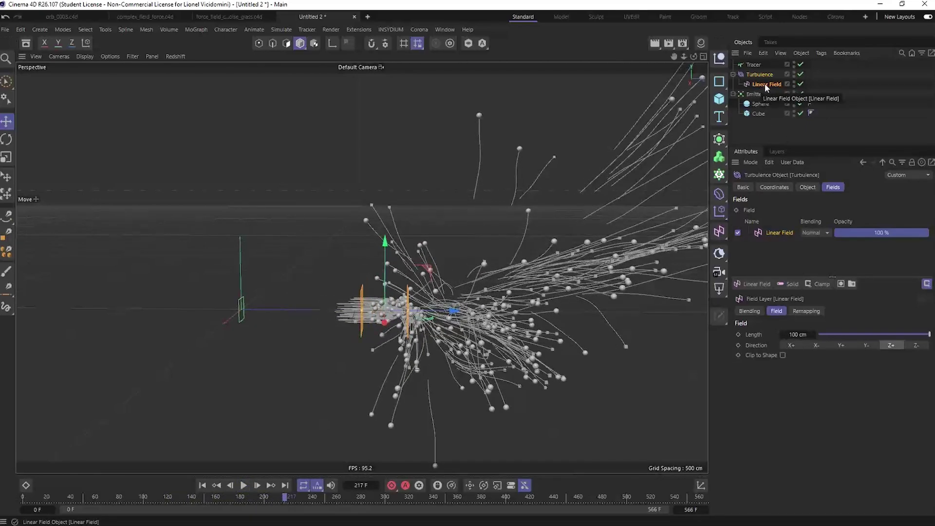
pyautogui.keyDown('alt'); pyautogui.moveTo(545, 241); pyautogui.dragTo(380, 279); pyautogui.keyUp('alt')
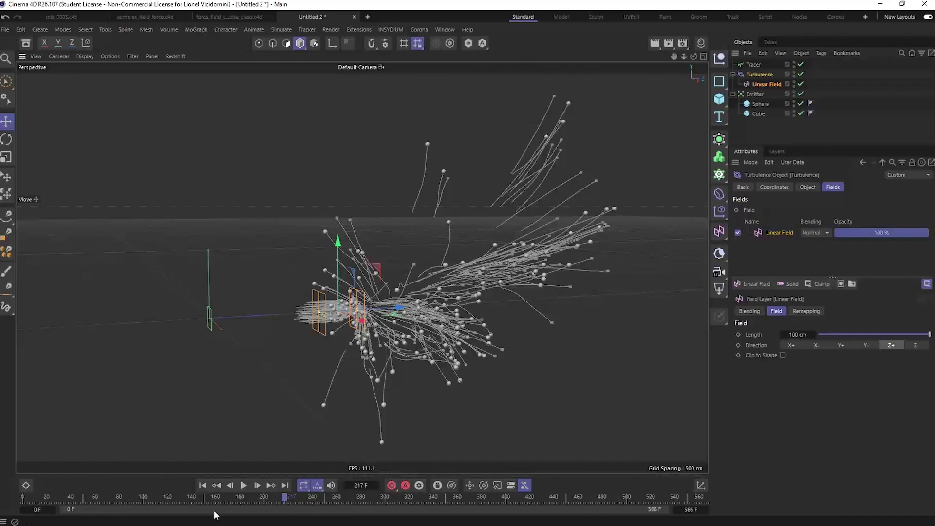
pyautogui.click(203, 486)
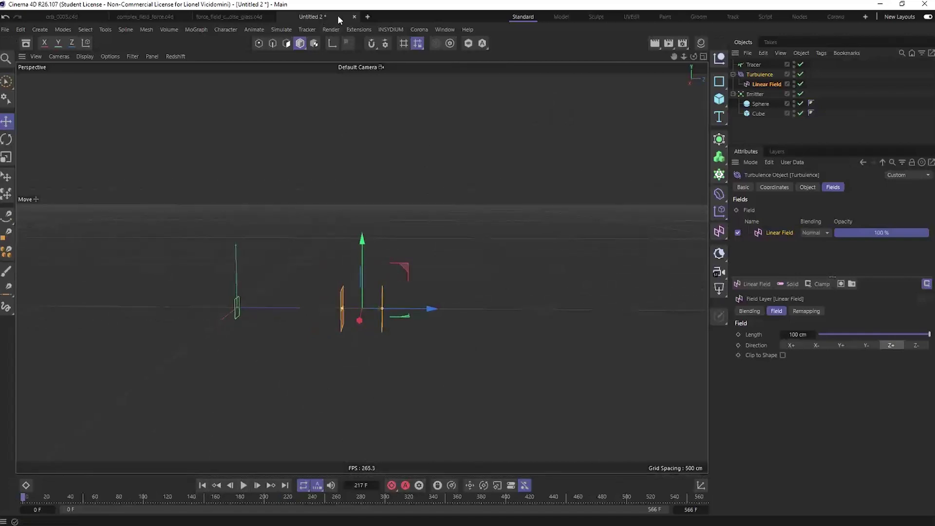
# Open the recent project tornado.c4d in a new document and return its animation to frame 0
pyautogui.click(369, 16)
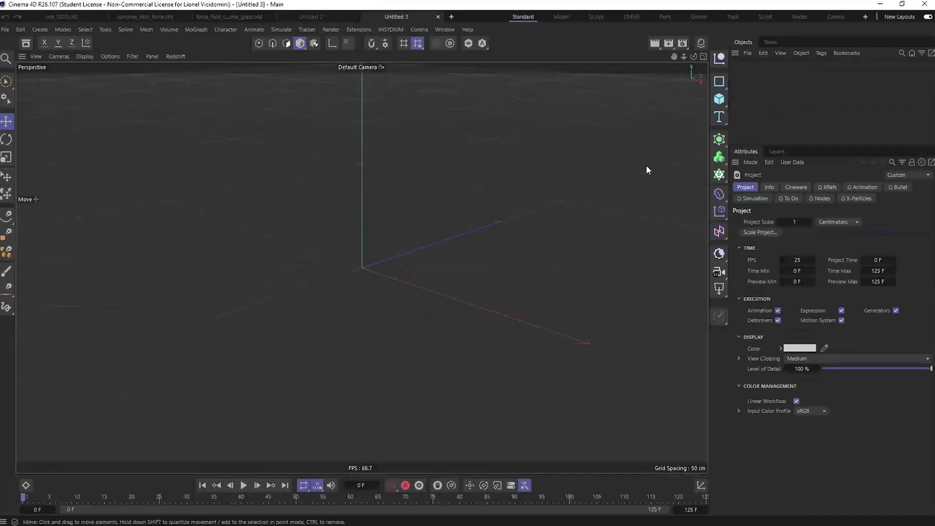
pyautogui.click(5, 30)
pyautogui.moveTo(66, 80)
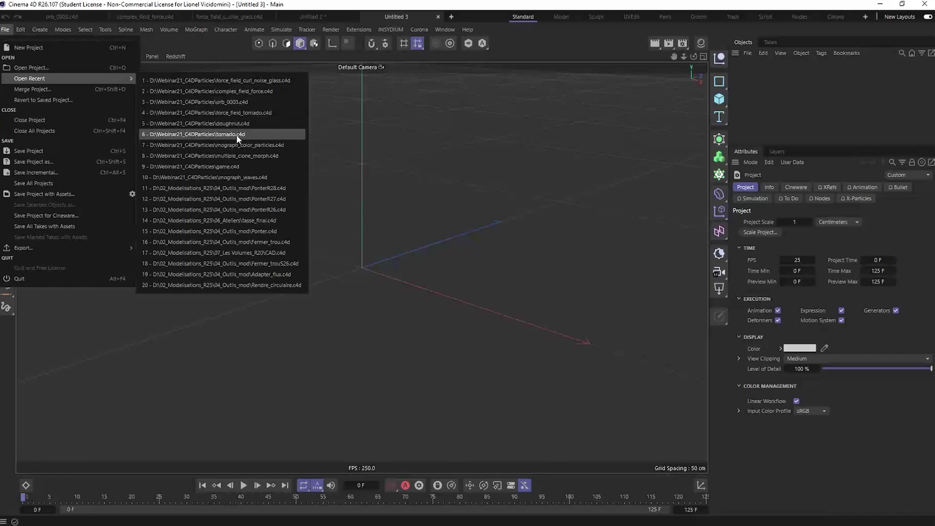
pyautogui.click(225, 134)
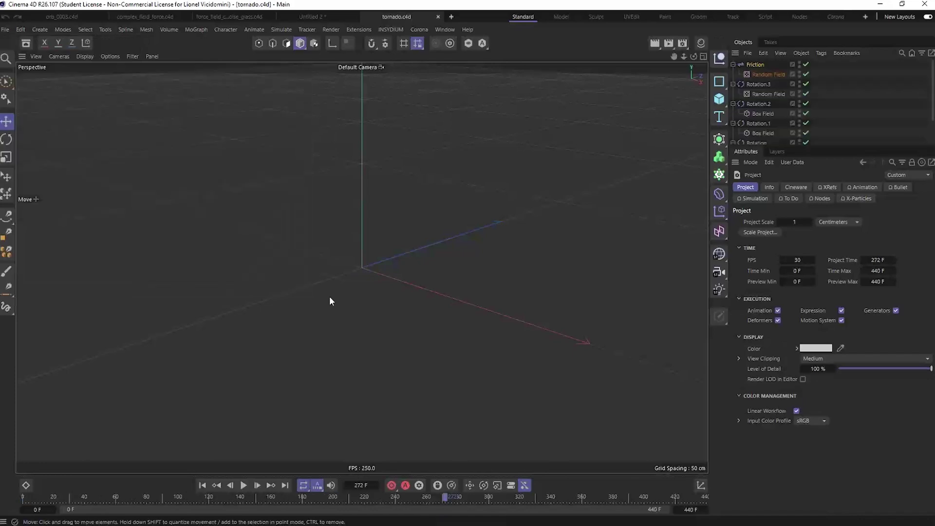
pyautogui.click(213, 489)
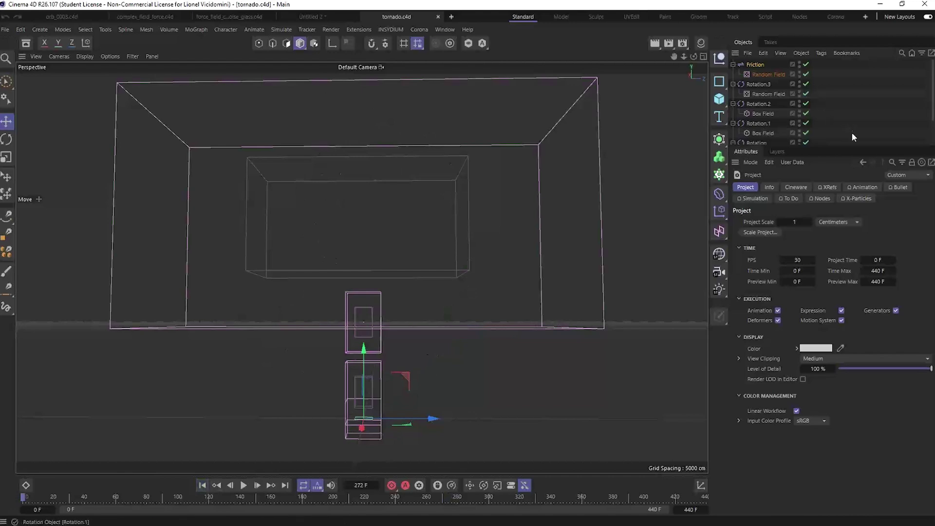
# Enlarge the object list and examine the fields of the four Rotation forces and the Friction force
pyautogui.moveTo(849, 147); pyautogui.dragTo(838, 225)
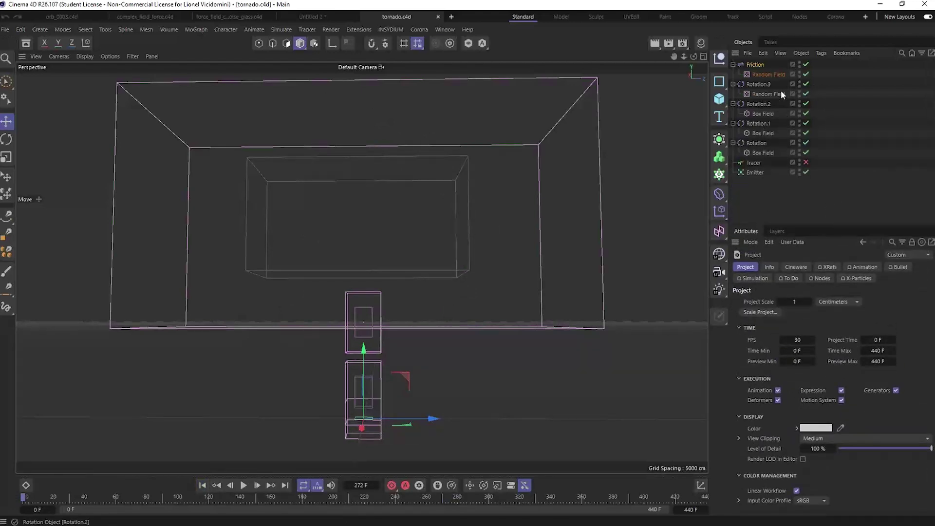
pyautogui.click(758, 143)
pyautogui.click(754, 123)
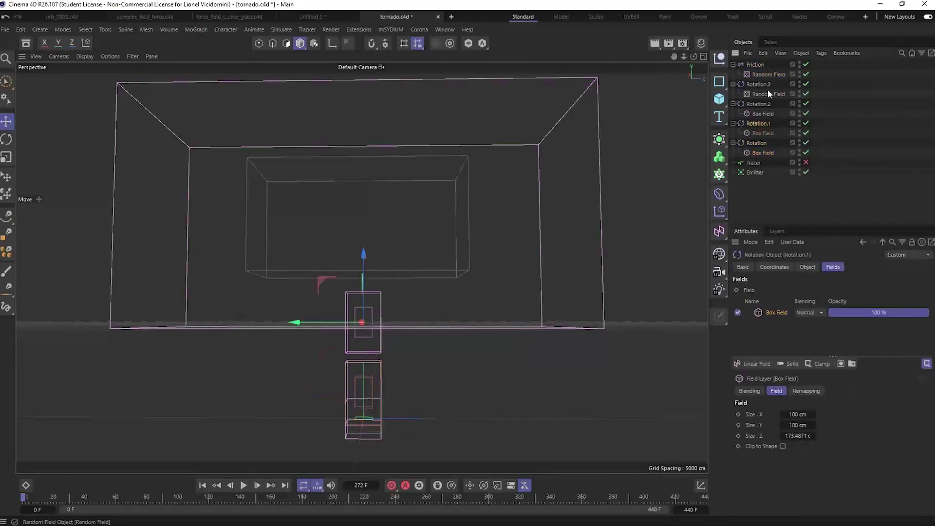
pyautogui.click(759, 105)
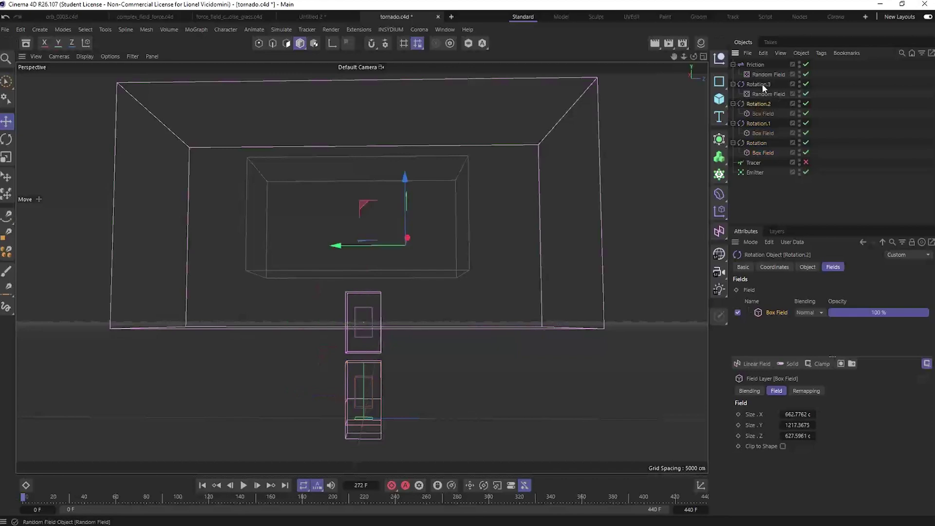
pyautogui.click(758, 84)
pyautogui.click(763, 64)
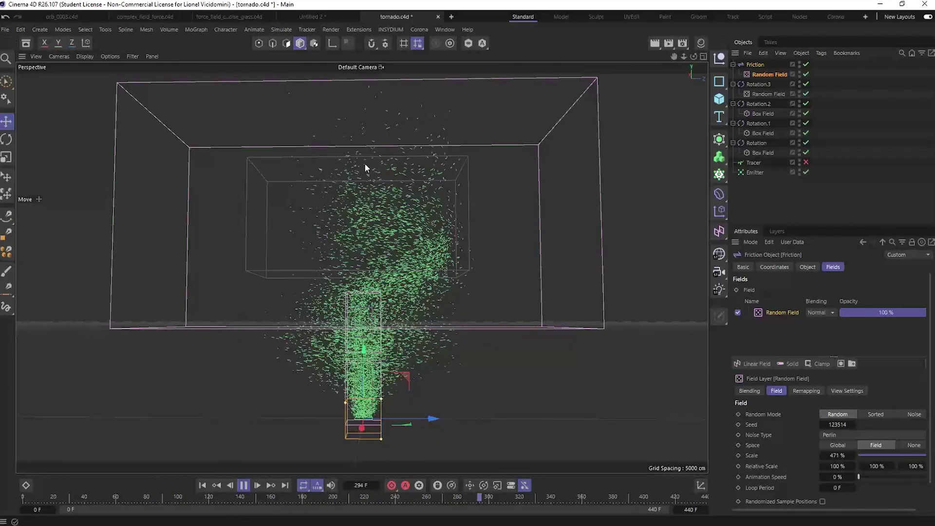
# Enable the Tracer, replay the tornado simulation from frame 0, inspect the traced paths from several angles, and rewind
pyautogui.click(244, 485)
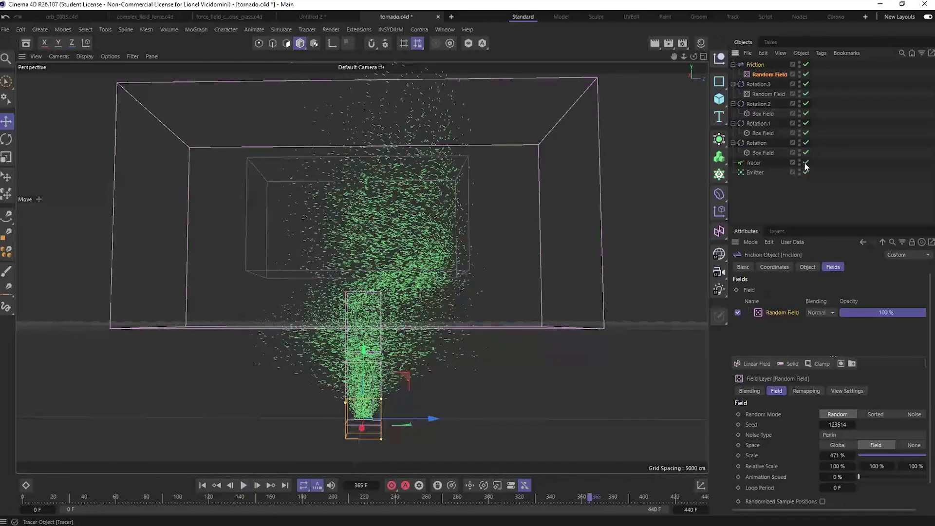
pyautogui.click(202, 485)
pyautogui.click(243, 485)
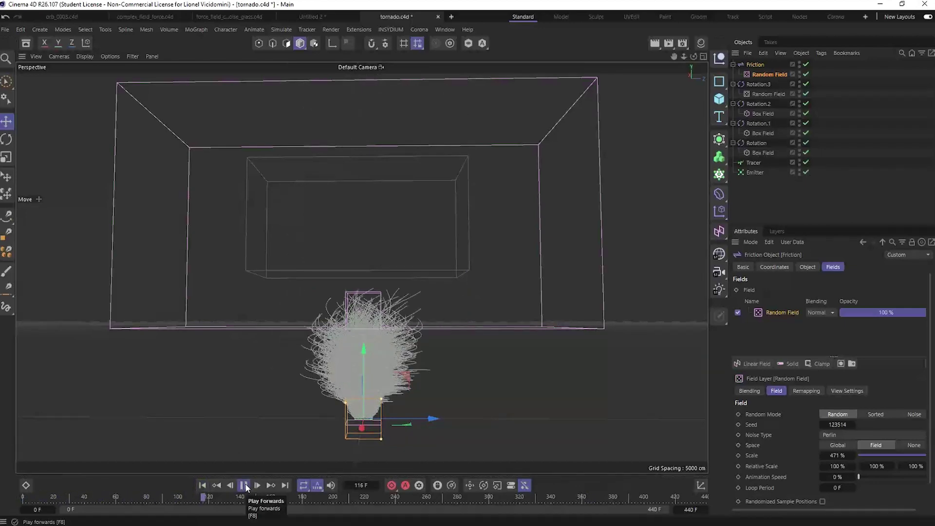
pyautogui.click(245, 485)
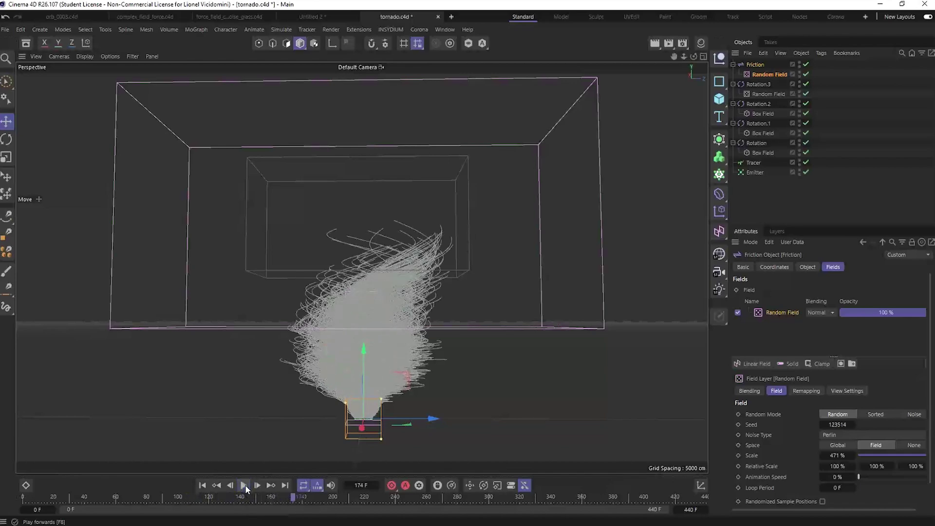
pyautogui.keyDown('alt'); pyautogui.moveTo(370, 341); pyautogui.dragTo(422, 298); pyautogui.keyUp('alt')
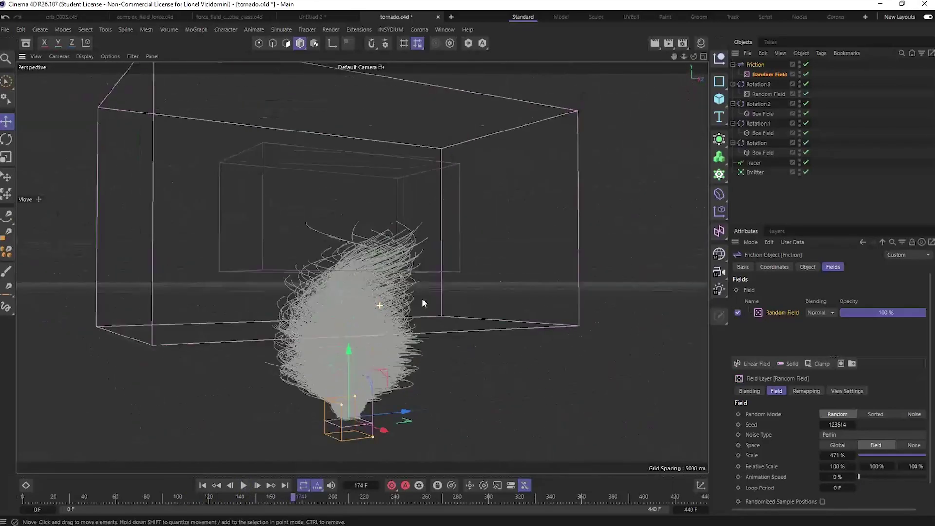
pyautogui.scroll(5, 422, 298)
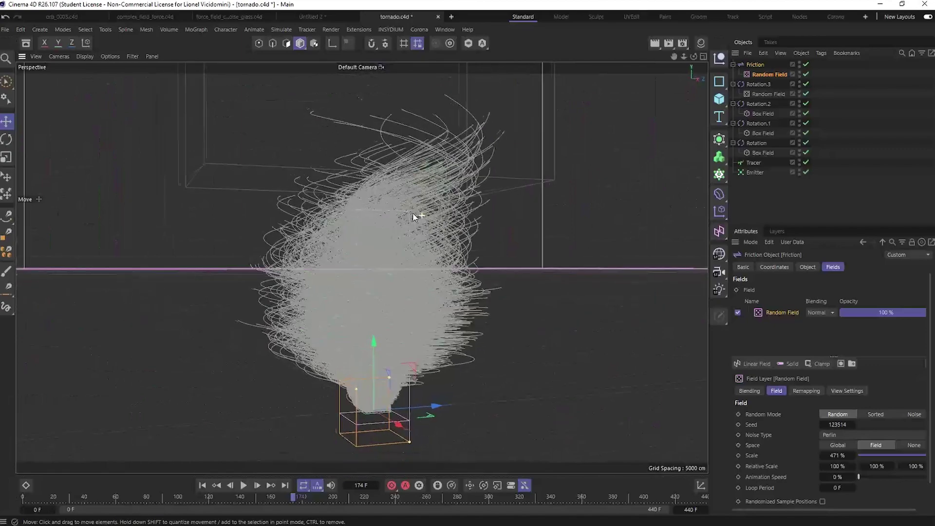
pyautogui.scroll(-6, 414, 217)
pyautogui.scroll(-4, 429, 317)
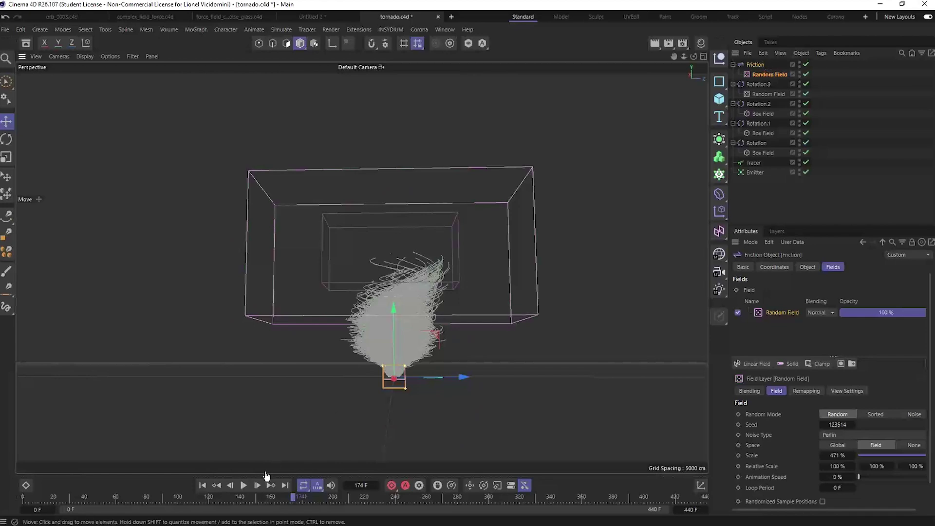
pyautogui.click(203, 485)
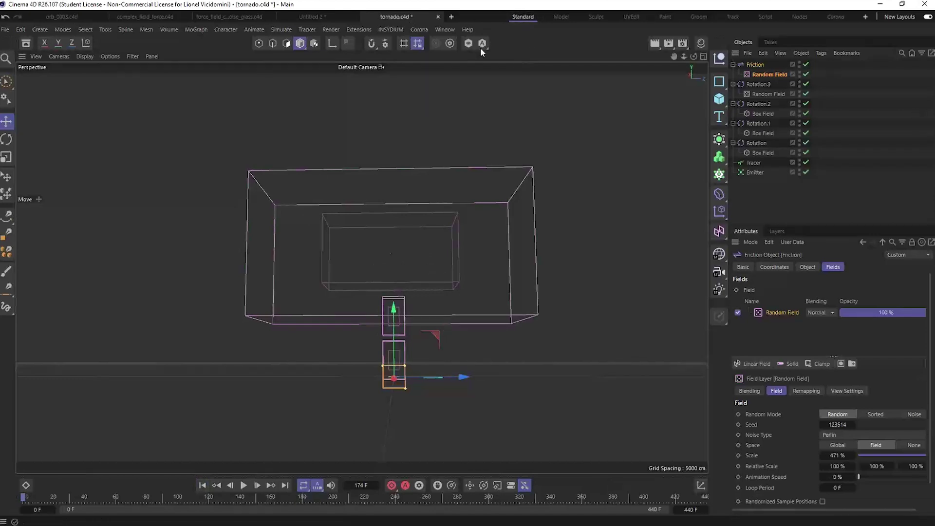
# In a new project, add a particle Emitter and rotate it to emit straight upward, checking the direction by playback
pyautogui.click(453, 16)
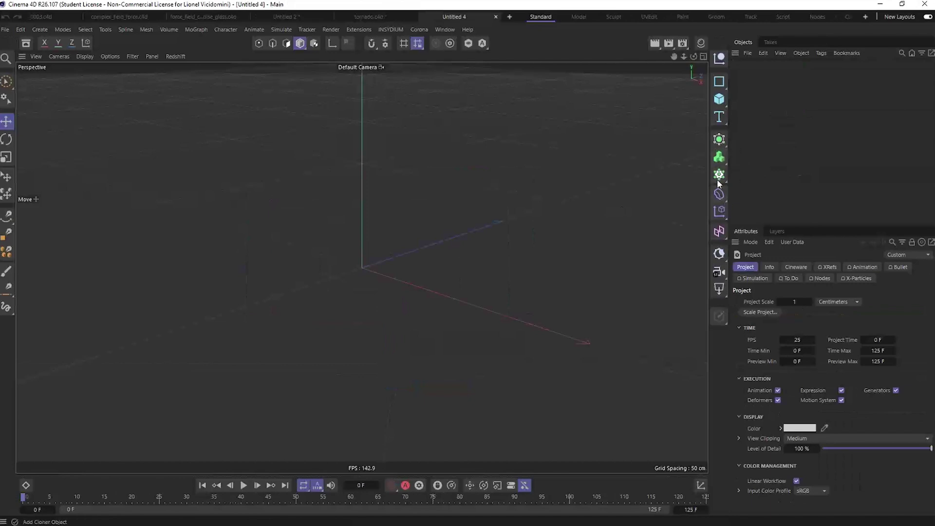
pyautogui.click(285, 31)
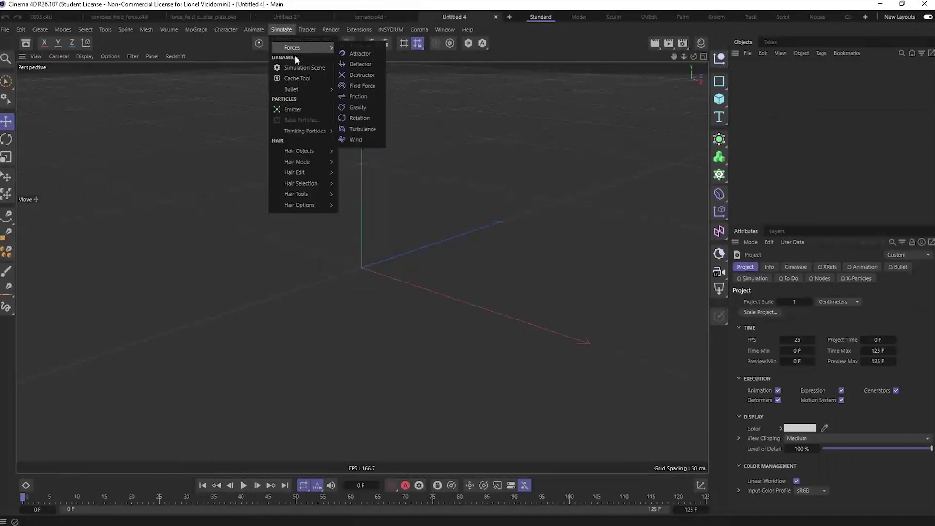
pyautogui.click(291, 109)
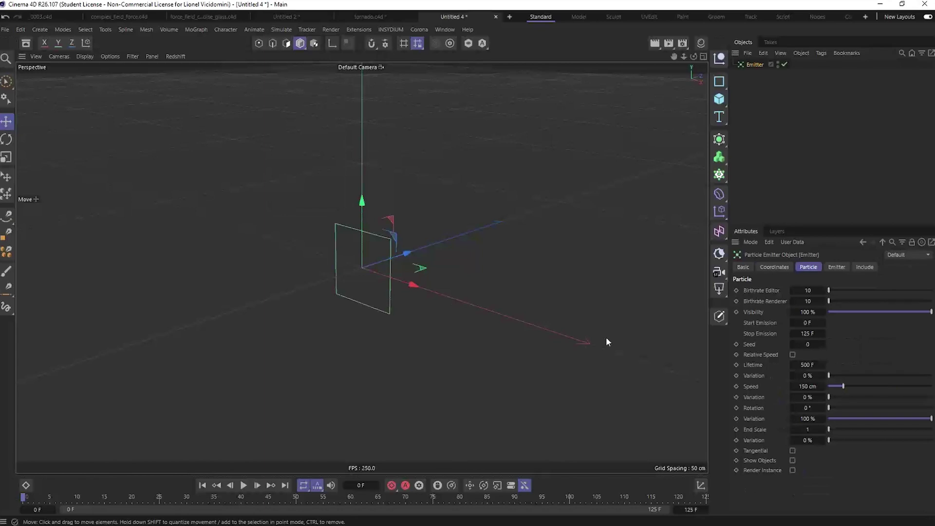
pyautogui.press('r')
pyautogui.moveTo(341, 242); pyautogui.dragTo(325, 311)
pyautogui.moveTo(416, 276)
pyautogui.keyDown('alt'); pyautogui.mouseDown()
pyautogui.moveTo(338, 246)
pyautogui.moveTo(402, 235)
pyautogui.moveTo(386, 304)
pyautogui.moveTo(423, 264)
pyautogui.moveTo(418, 287)
pyautogui.mouseUp(); pyautogui.keyUp('alt')
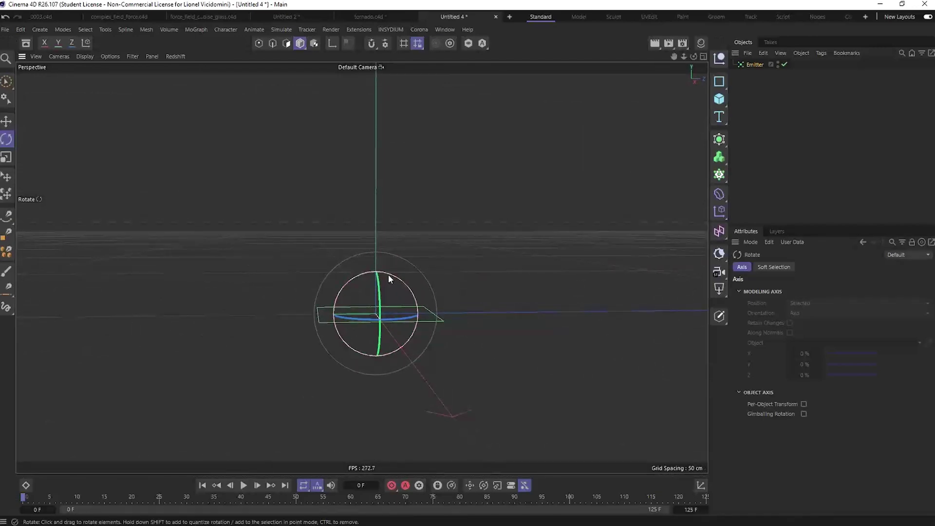
pyautogui.click(244, 486)
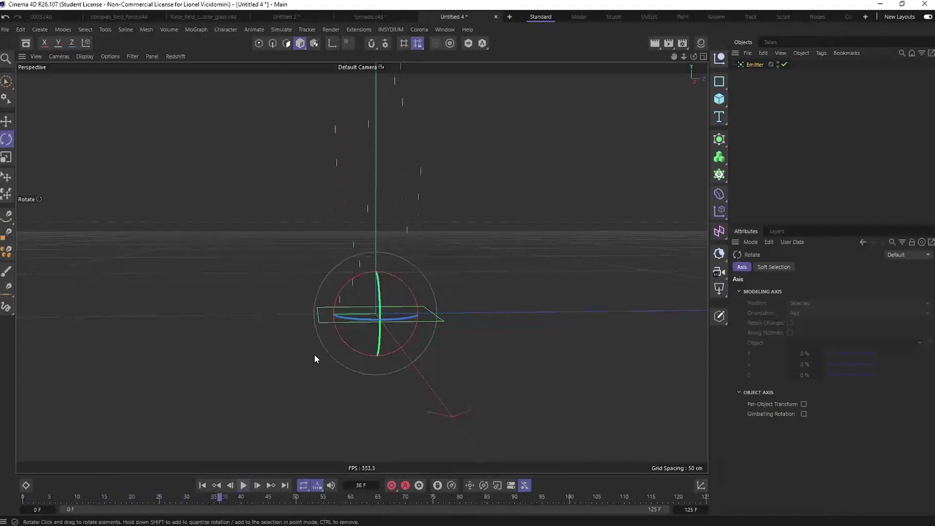
pyautogui.moveTo(380, 275); pyautogui.dragTo(312, 308)
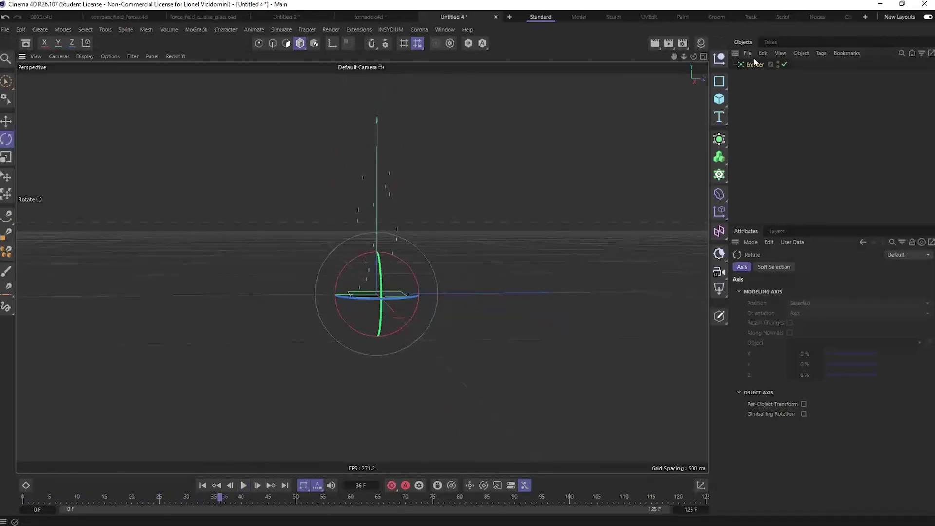
# Add a MoGraph Tracer linked to the emitter and play the simulation from frame 0 to inspect the upward paths
pyautogui.click(720, 178)
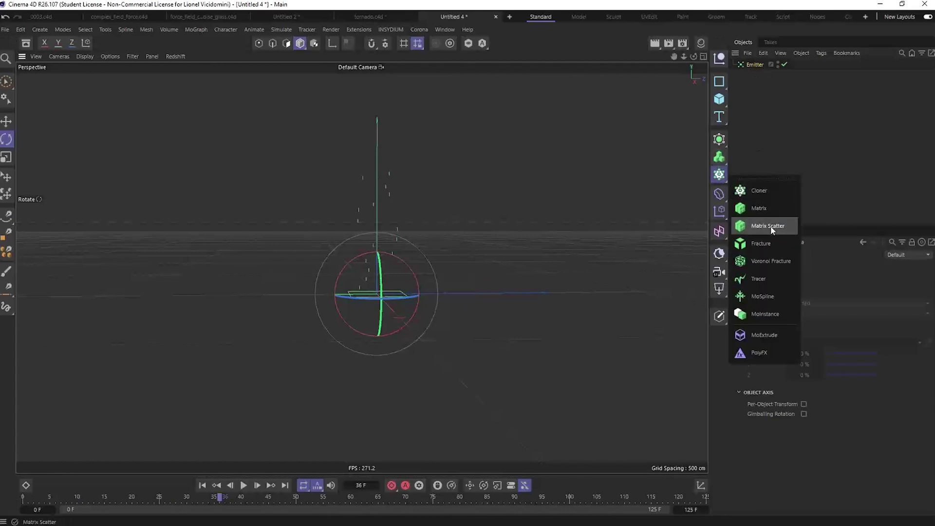
pyautogui.click(754, 274)
pyautogui.click(202, 486)
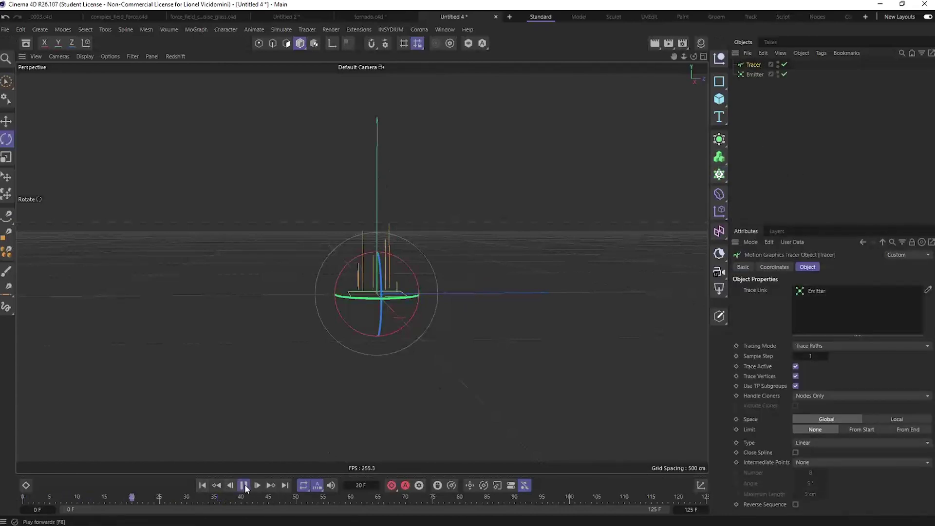
pyautogui.click(243, 485)
pyautogui.keyDown('alt'); pyautogui.moveTo(377, 294); pyautogui.dragTo(341, 243); pyautogui.keyUp('alt')
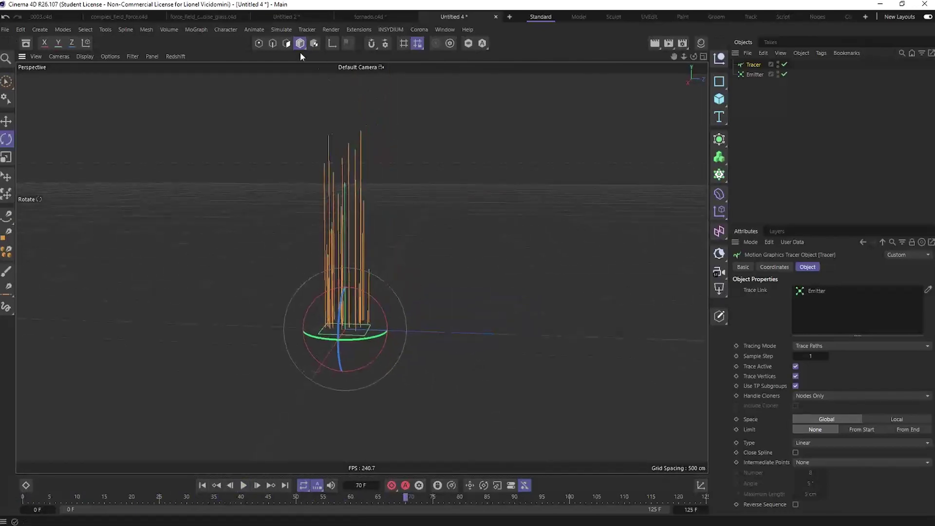
# Add a Rotation force to the scene with the emitter and Tracer
pyautogui.click(281, 29)
pyautogui.moveTo(294, 50)
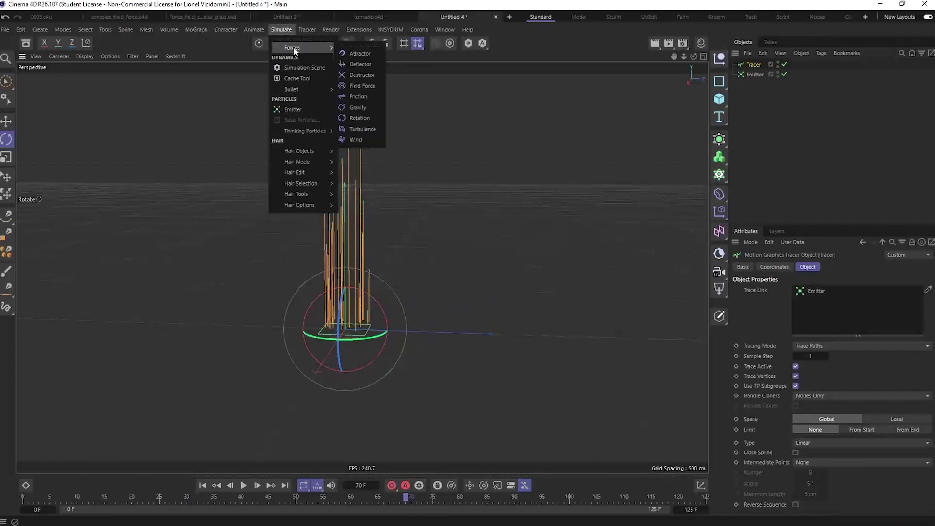
pyautogui.click(359, 120)
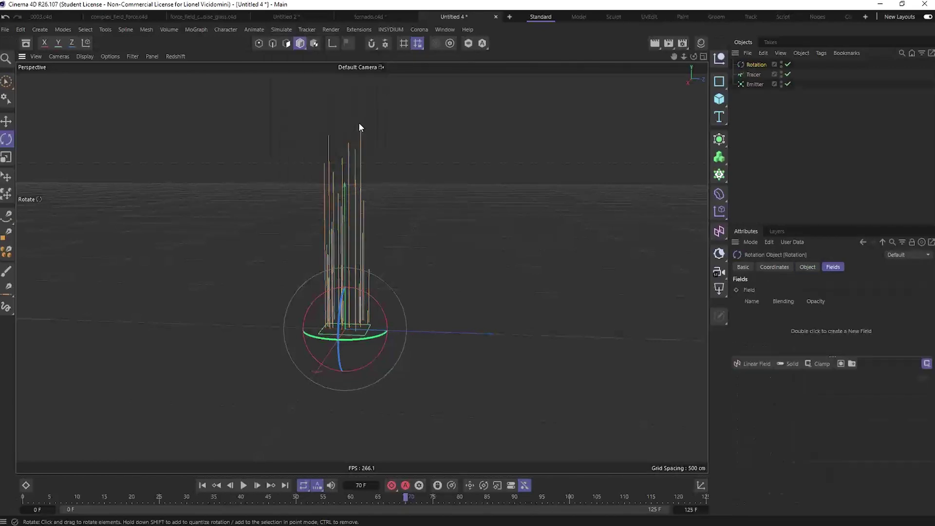
# Move the Rotation force up and away from the emitter, to about X -77, Y 216, Z 324 cm
pyautogui.press('e')
pyautogui.moveTo(453, 289); pyautogui.dragTo(569, 241)
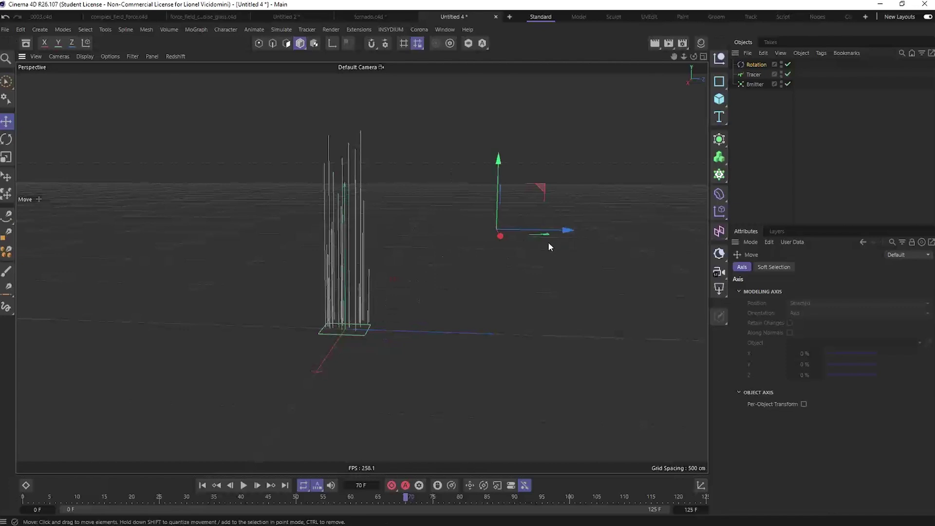
pyautogui.click(756, 66)
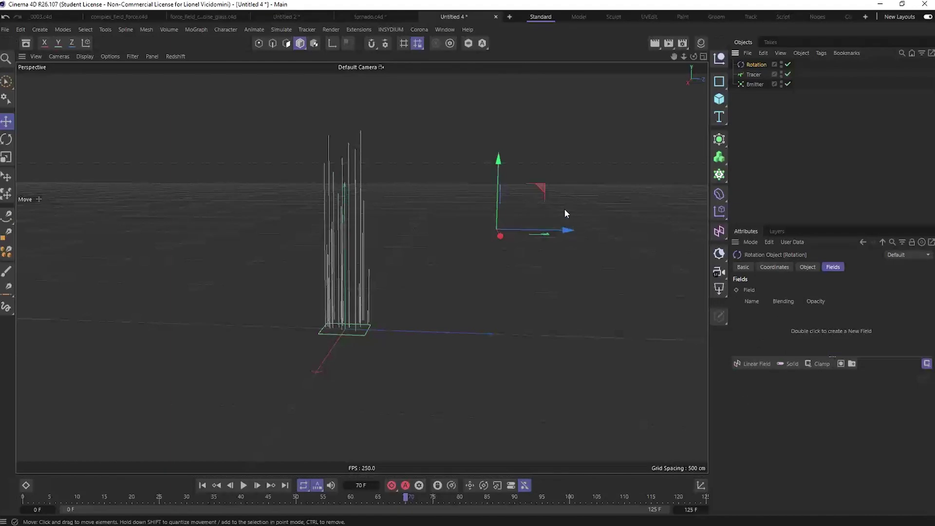
# Play the simulation from frame 0 and inspect how the offset Rotation force bends the traced paths from several angles
pyautogui.click(203, 486)
pyautogui.click(244, 486)
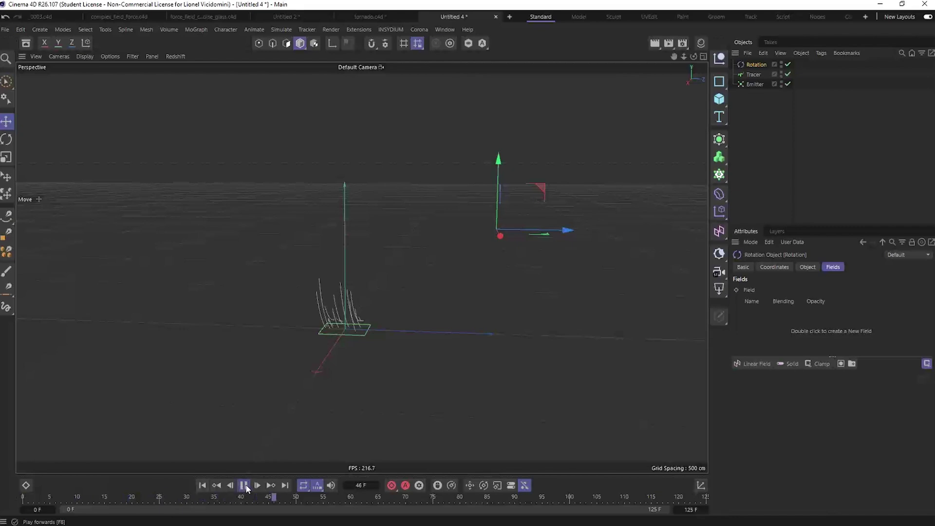
pyautogui.click(244, 485)
pyautogui.keyDown('alt'); pyautogui.moveTo(405, 290); pyautogui.dragTo(327, 222); pyautogui.keyUp('alt')
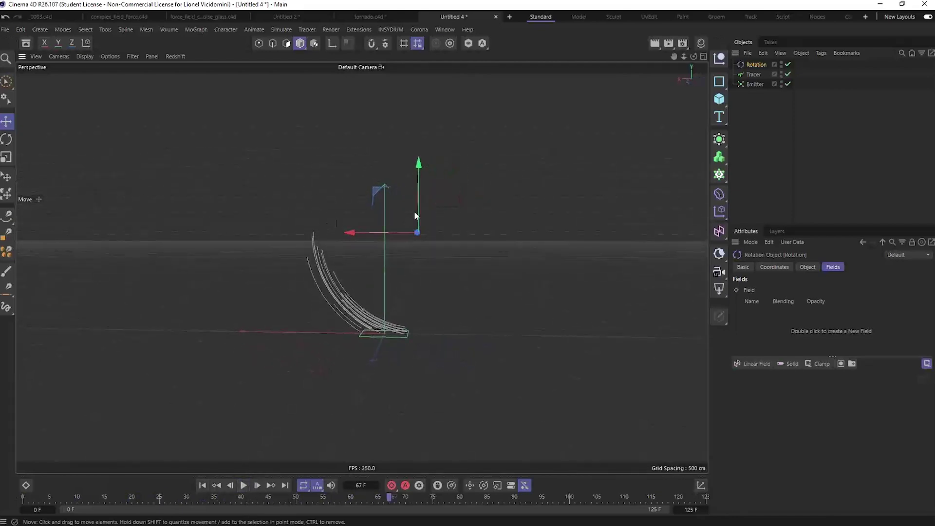
pyautogui.moveTo(417, 231)
pyautogui.keyDown('alt'); pyautogui.mouseDown()
pyautogui.moveTo(361, 268)
pyautogui.moveTo(420, 227)
pyautogui.mouseUp(); pyautogui.keyUp('alt')
pyautogui.keyDown('alt'); pyautogui.moveTo(443, 288); pyautogui.dragTo(564, 256); pyautogui.keyUp('alt')
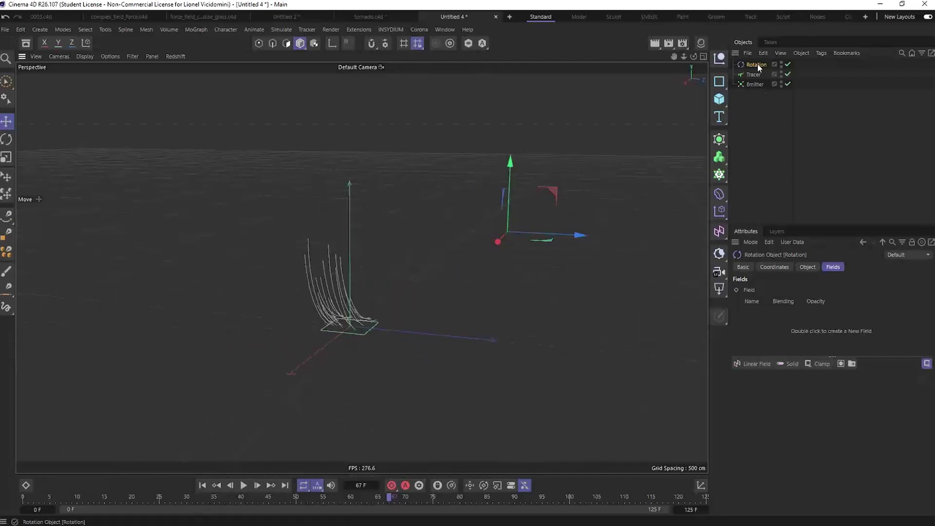
# Rotate the Rotation force 90° in pitch and set its X, Y and Z position to 0 cm, at the emitter's origin
pyautogui.press('r')
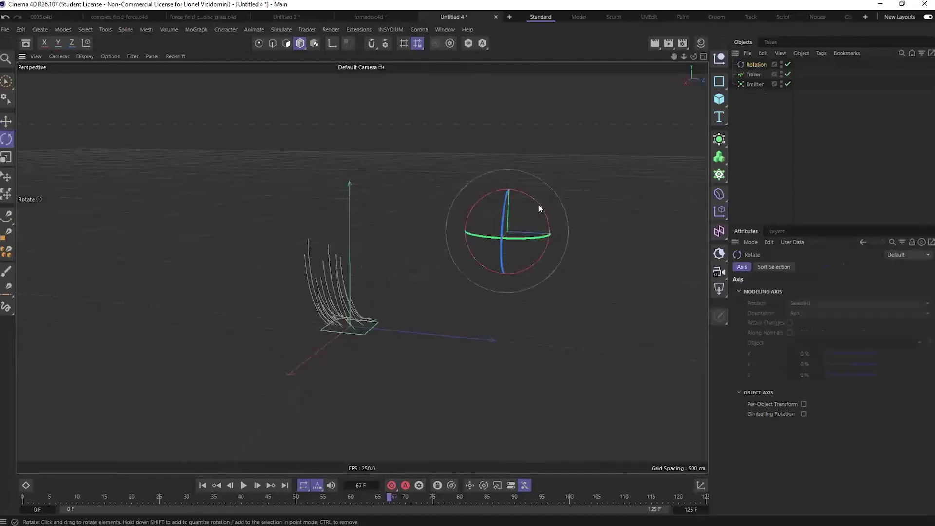
pyautogui.moveTo(537, 204)
pyautogui.mouseDown()
pyautogui.moveTo(535, 193)
pyautogui.moveTo(543, 214)
pyautogui.mouseUp()
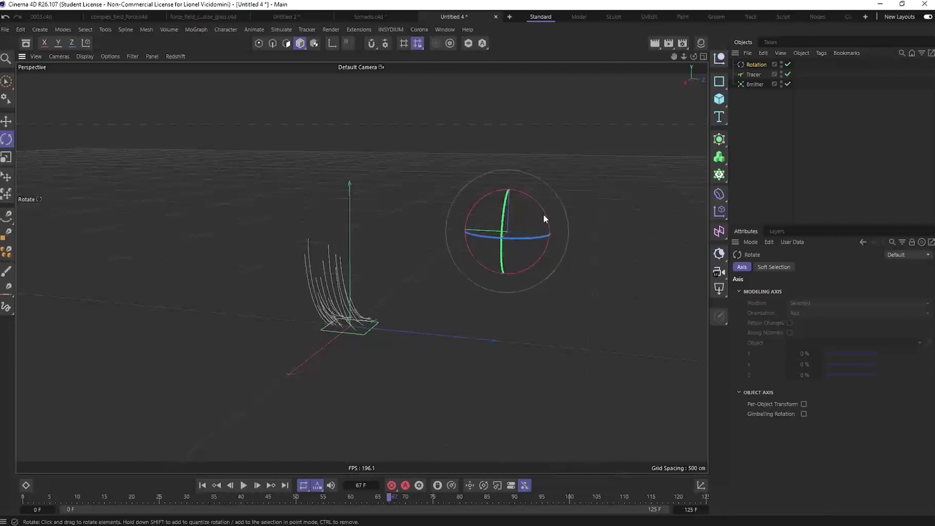
pyautogui.press('e')
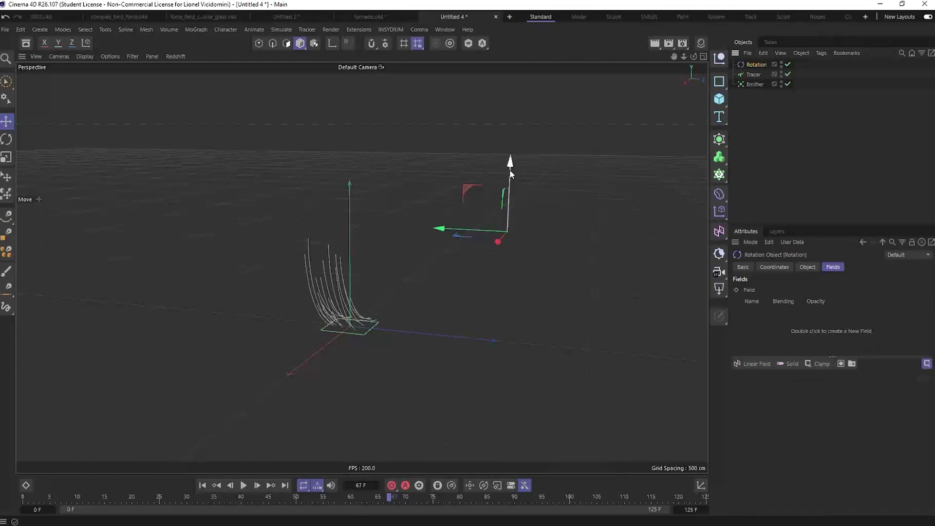
pyautogui.click(701, 486)
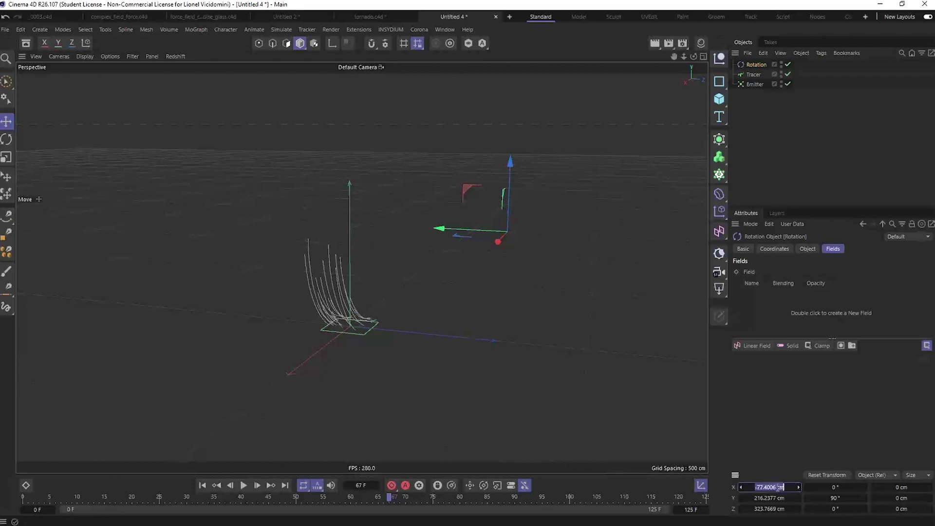
pyautogui.write('0')
pyautogui.click(776, 505)
pyautogui.click(774, 498)
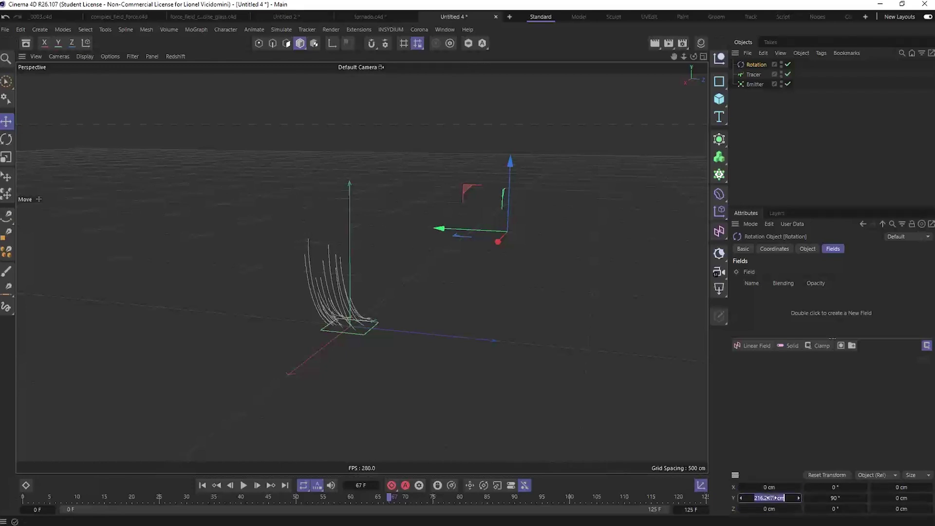
pyautogui.press('Return')
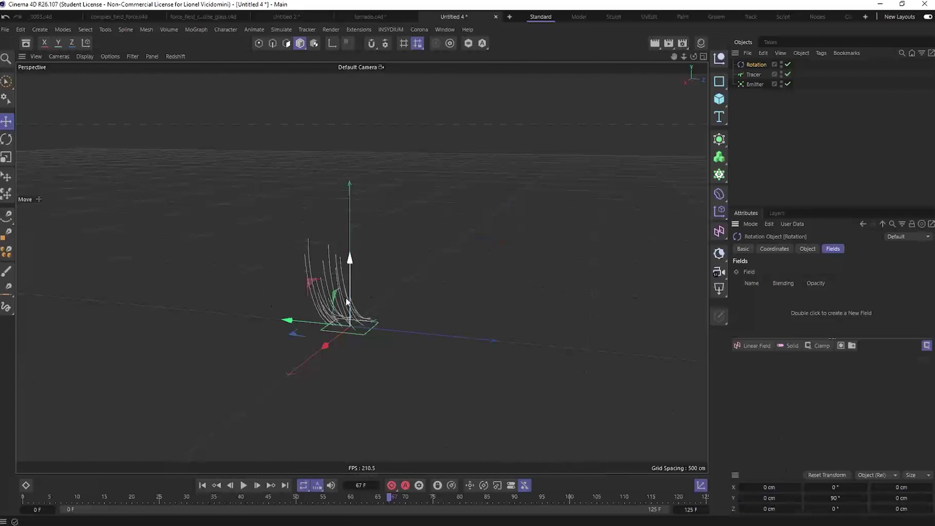
# Play the simulation from frame 0, inspect the traced paths and the emitter's particle settings, and rewind
pyautogui.click(202, 485)
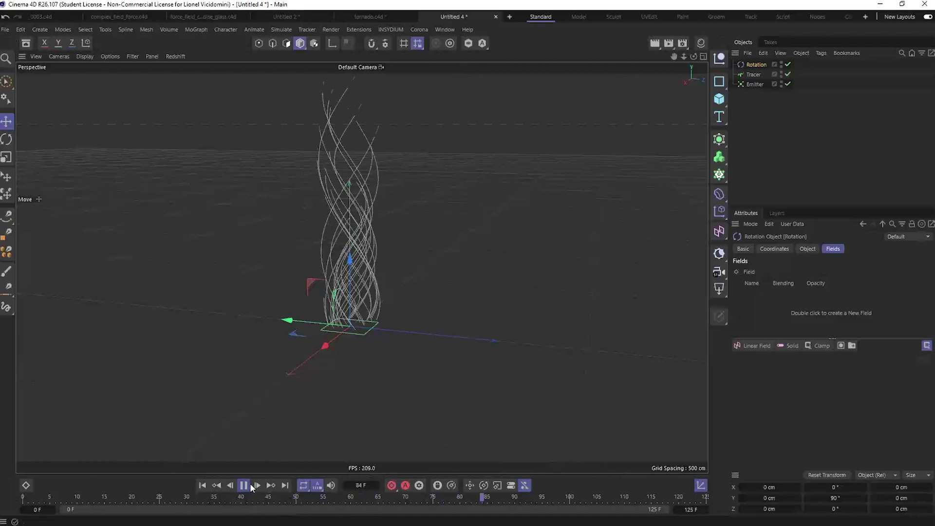
pyautogui.keyDown('alt'); pyautogui.moveTo(361, 281); pyautogui.dragTo(432, 285); pyautogui.keyUp('alt')
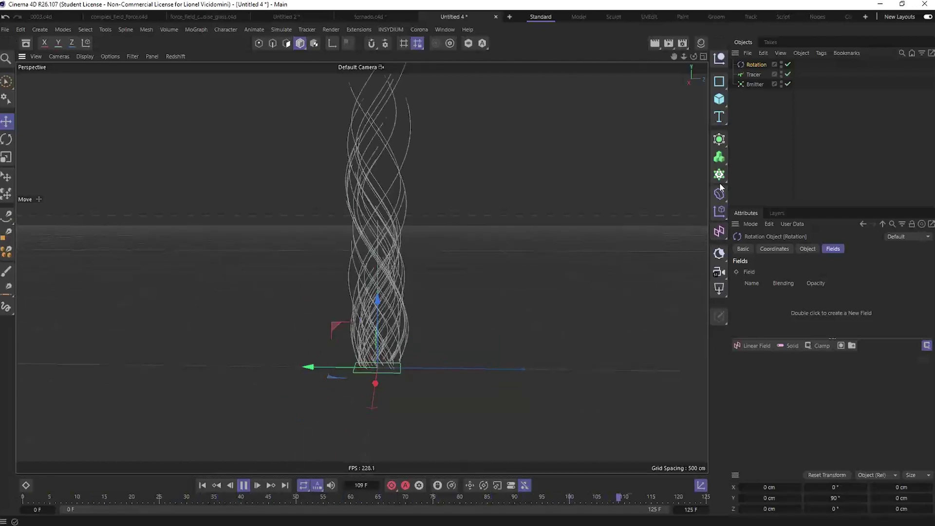
pyautogui.click(754, 84)
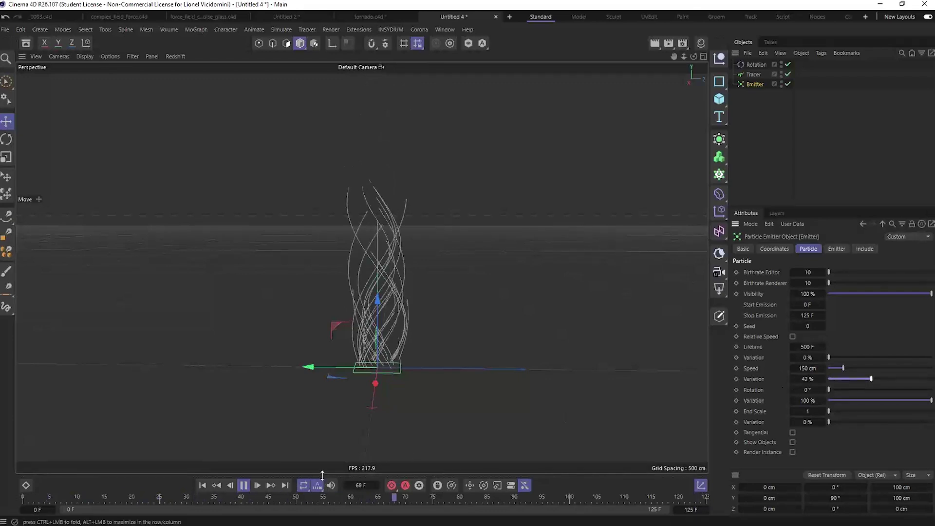
pyautogui.click(203, 486)
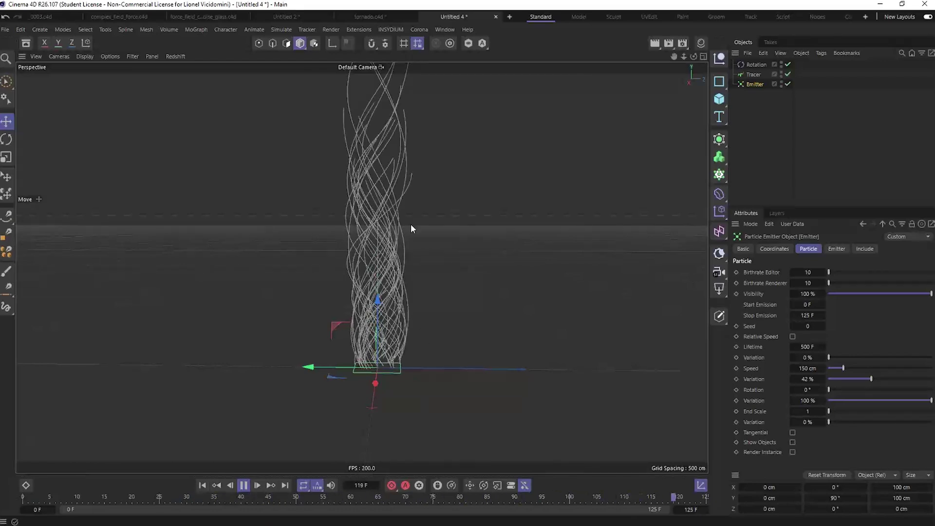
pyautogui.keyDown('alt'); pyautogui.moveTo(382, 286); pyautogui.dragTo(355, 291, button='middle'); pyautogui.keyUp('alt')
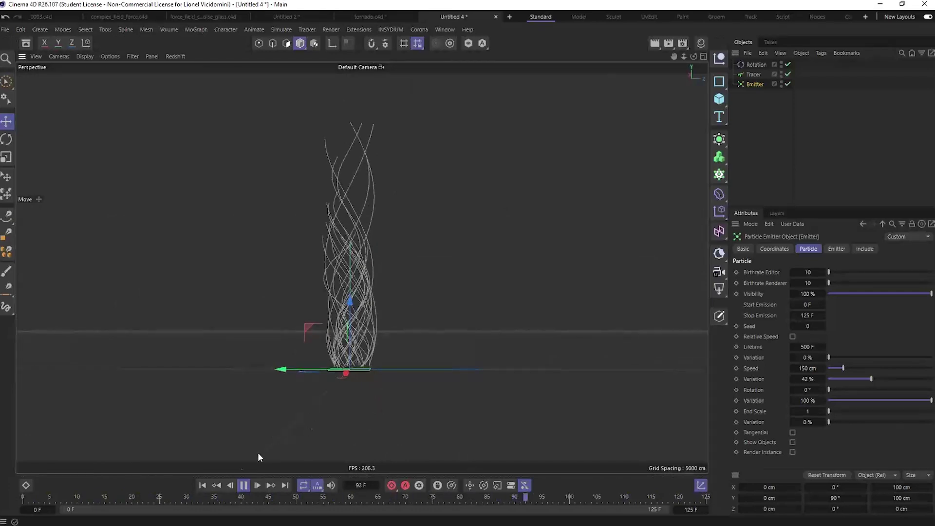
pyautogui.click(243, 485)
pyautogui.click(209, 486)
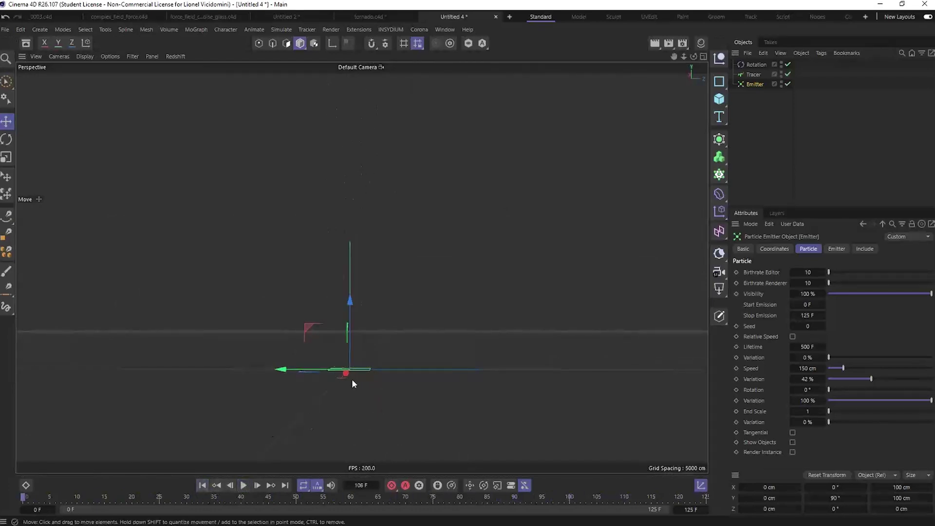
# Add a Box Field to the Rotation force and raise the force above the emitter to about Y 217 cm
pyautogui.click(758, 63)
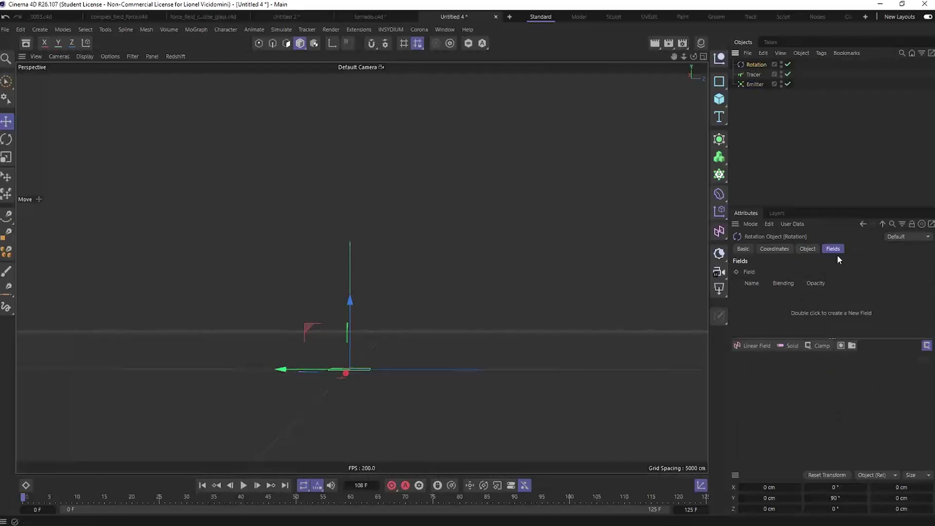
pyautogui.click(749, 346)
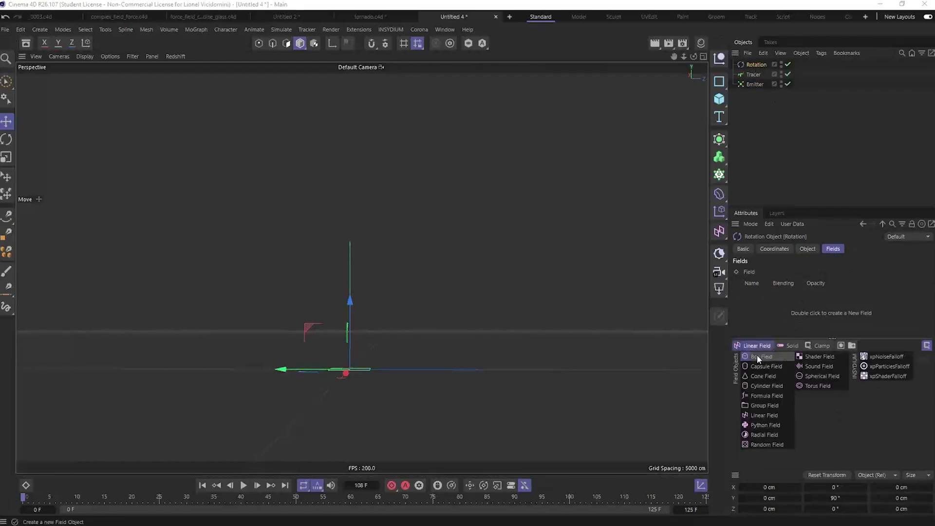
pyautogui.click(758, 357)
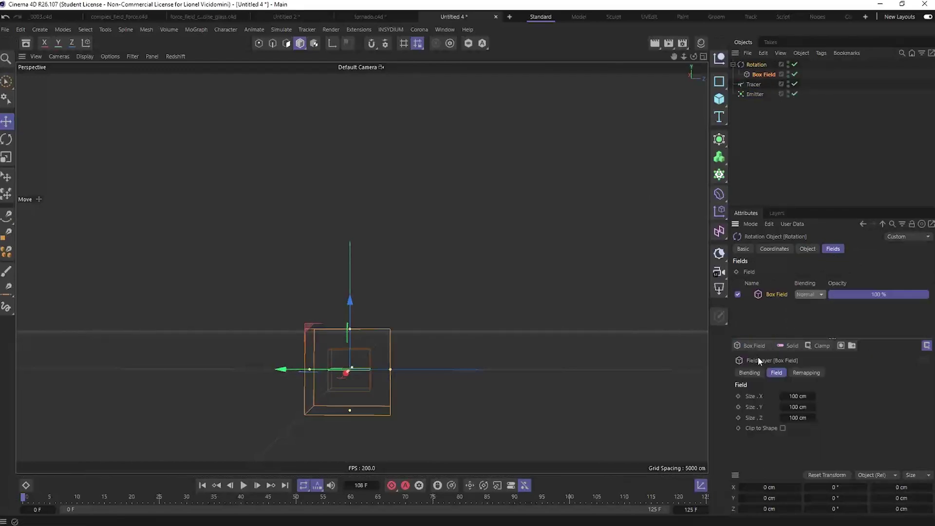
pyautogui.click(756, 65)
pyautogui.moveTo(350, 317); pyautogui.dragTo(359, 226)
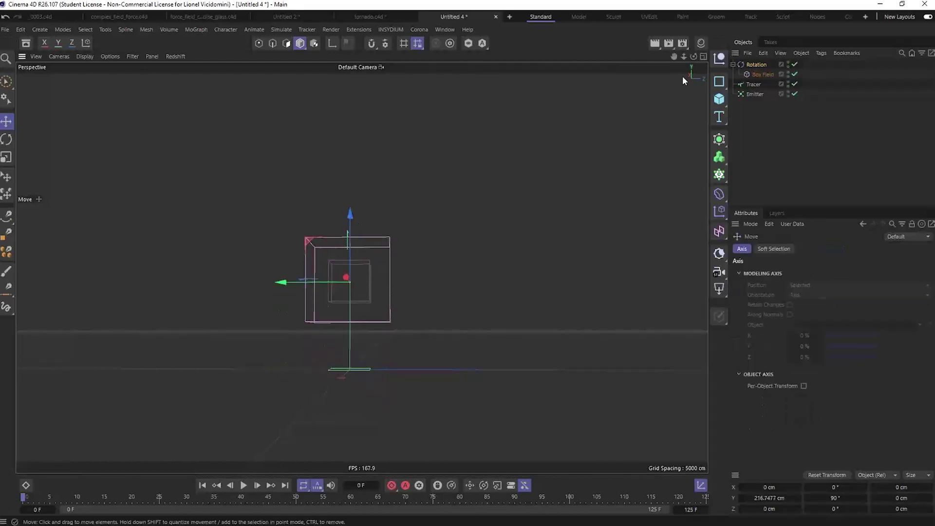
# Select the Box Field and play the simulation to inspect how the traced paths behave inside and outside the box
pyautogui.click(765, 74)
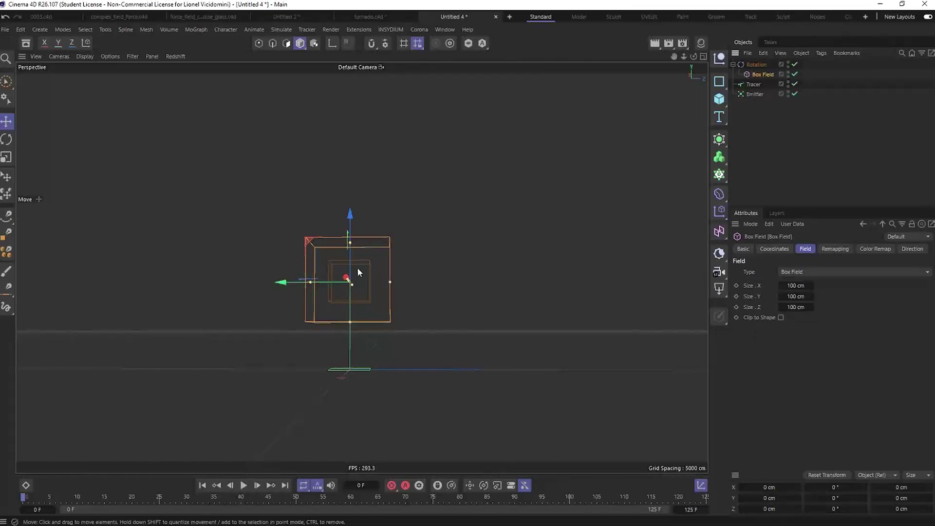
pyautogui.keyDown('alt'); pyautogui.moveTo(362, 284); pyautogui.dragTo(359, 299); pyautogui.keyUp('alt')
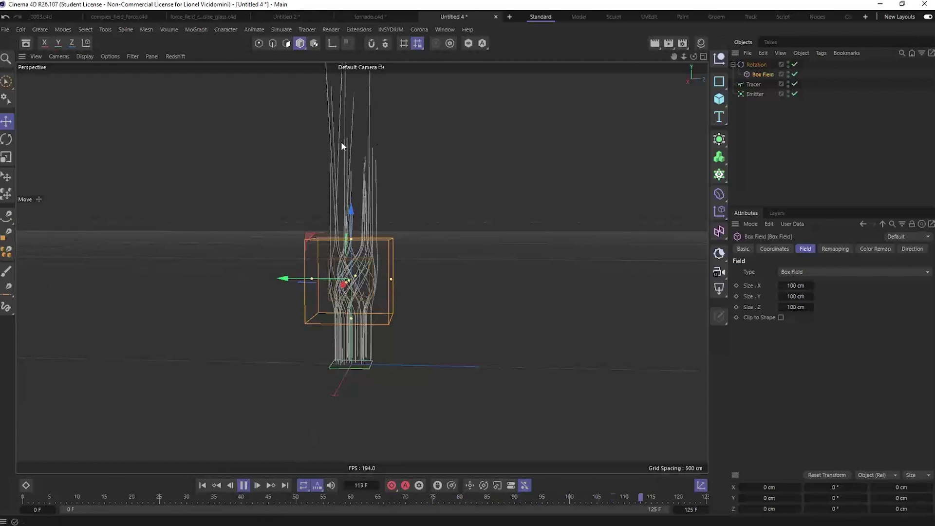
pyautogui.click(244, 486)
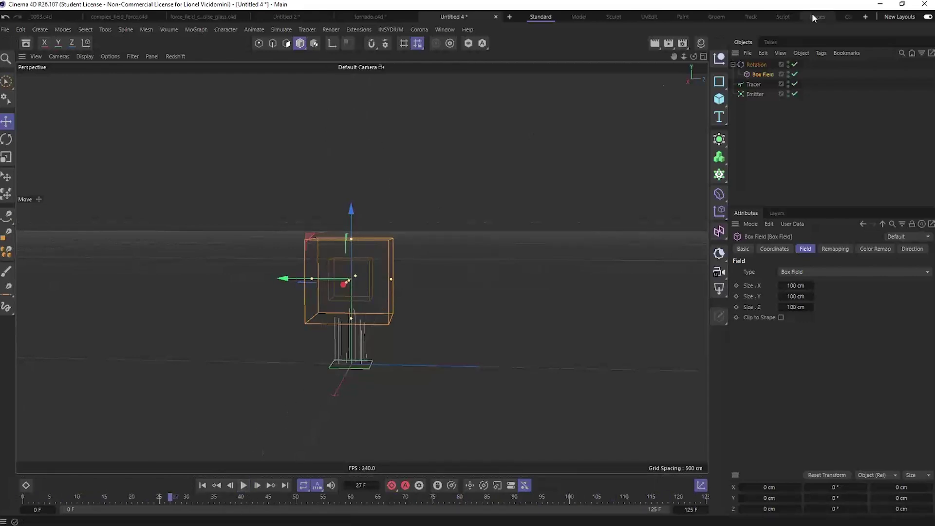
# Enlarge the Box Field to about 165 cm in X and 154 cm in Y, and duplicate the Rotation force upward to about Y 528 cm
pyautogui.click(752, 65)
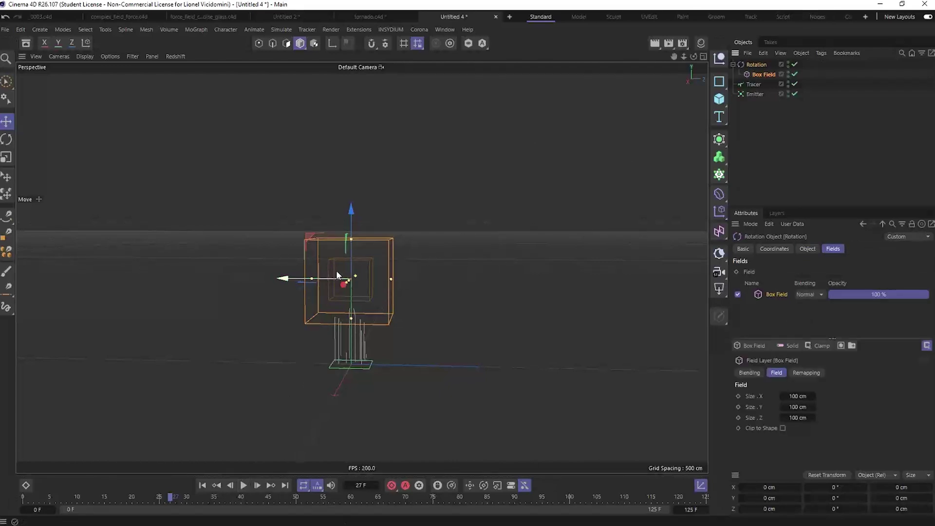
pyautogui.moveTo(392, 278); pyautogui.dragTo(448, 258)
pyautogui.click(756, 64)
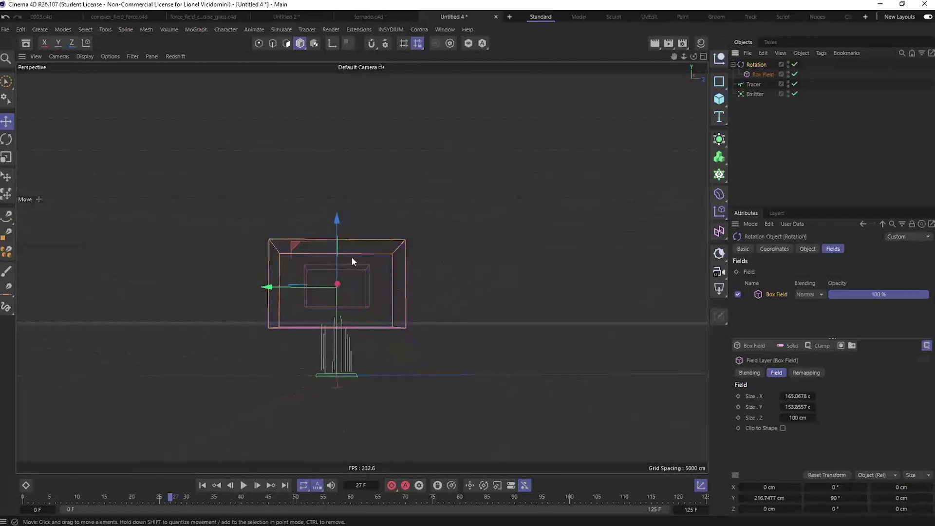
pyautogui.keyDown('ctrl'); pyautogui.moveTo(340, 224); pyautogui.dragTo(350, 103); pyautogui.keyUp('ctrl')
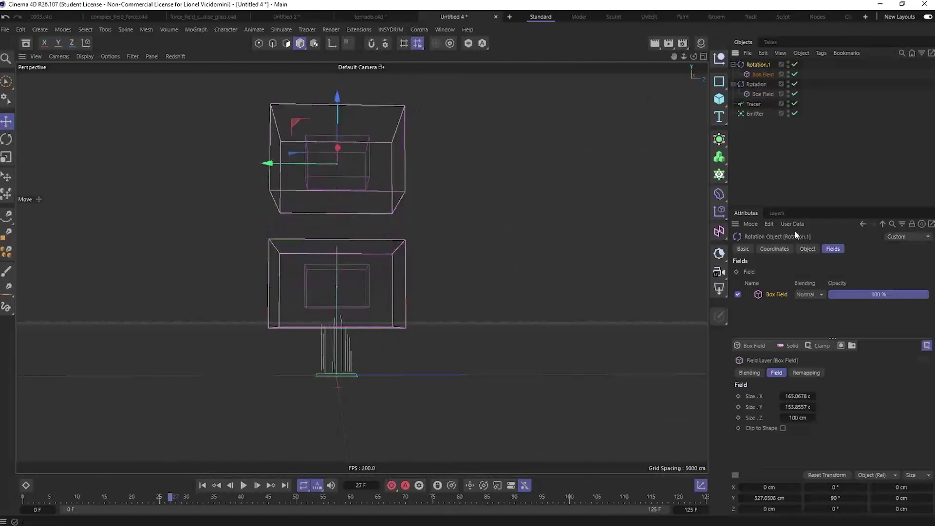
# Set the duplicated Rotation force's Angle Speed to 55.6 and lower it to about Y 466 cm
pyautogui.click(807, 249)
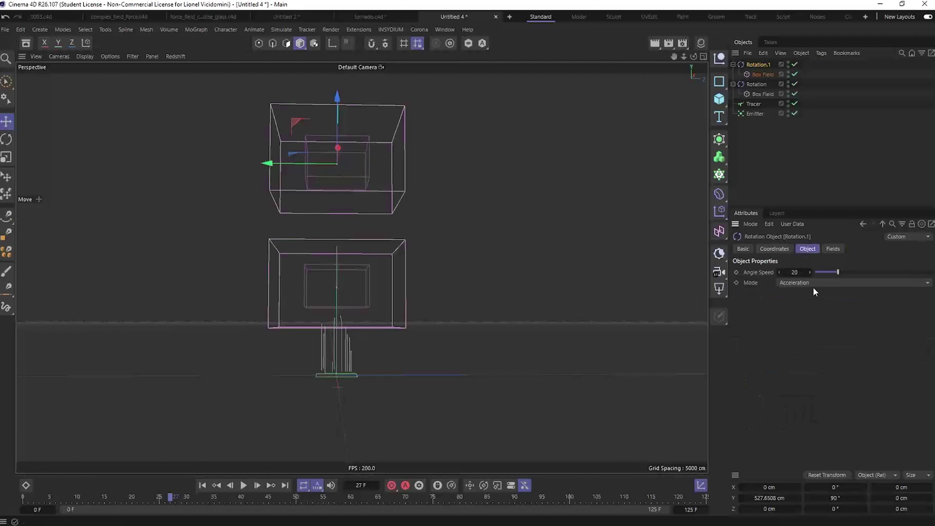
pyautogui.moveTo(841, 271); pyautogui.dragTo(880, 273)
pyautogui.moveTo(343, 117)
pyautogui.mouseDown()
pyautogui.moveTo(338, 137)
pyautogui.moveTo(337, 127)
pyautogui.mouseUp()
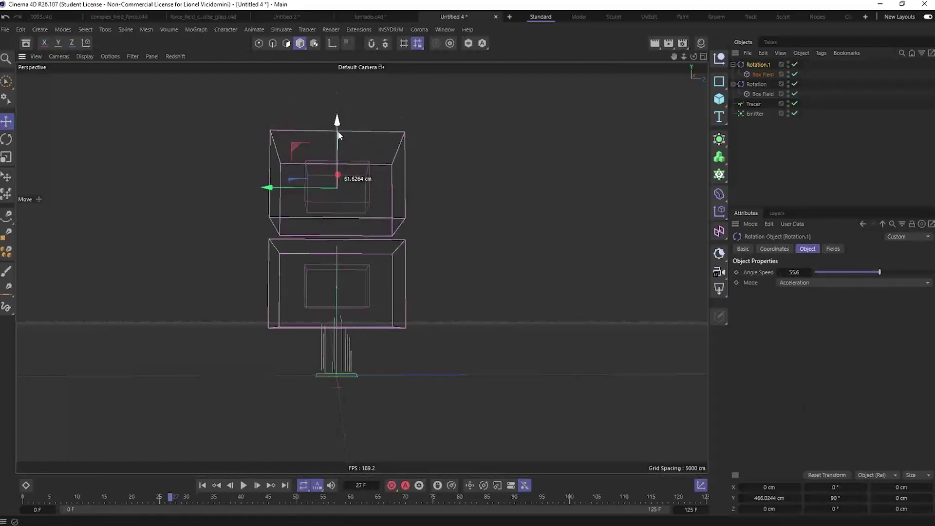
# Play the simulation and inspect the traced paths passing through the two stacked Rotation forces
pyautogui.keyDown('alt'); pyautogui.moveTo(412, 227); pyautogui.dragTo(348, 228); pyautogui.keyUp('alt')
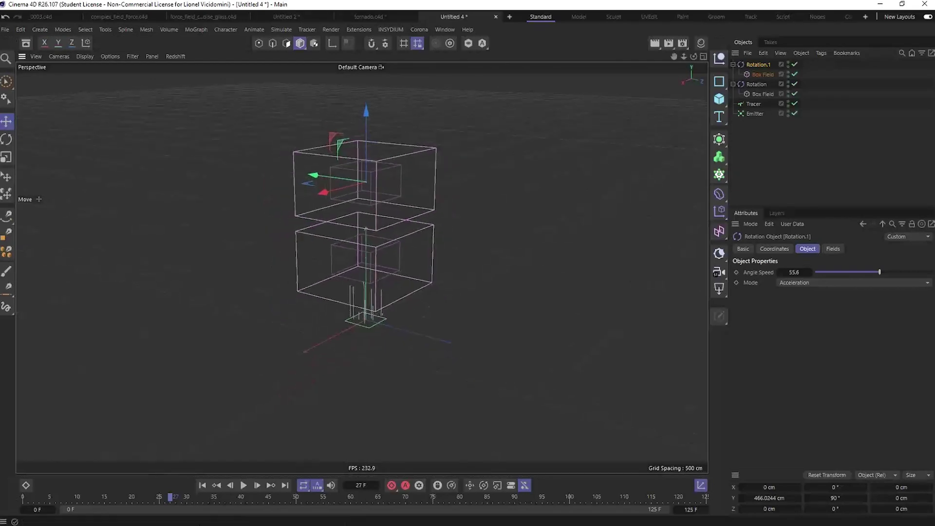
pyautogui.click(243, 485)
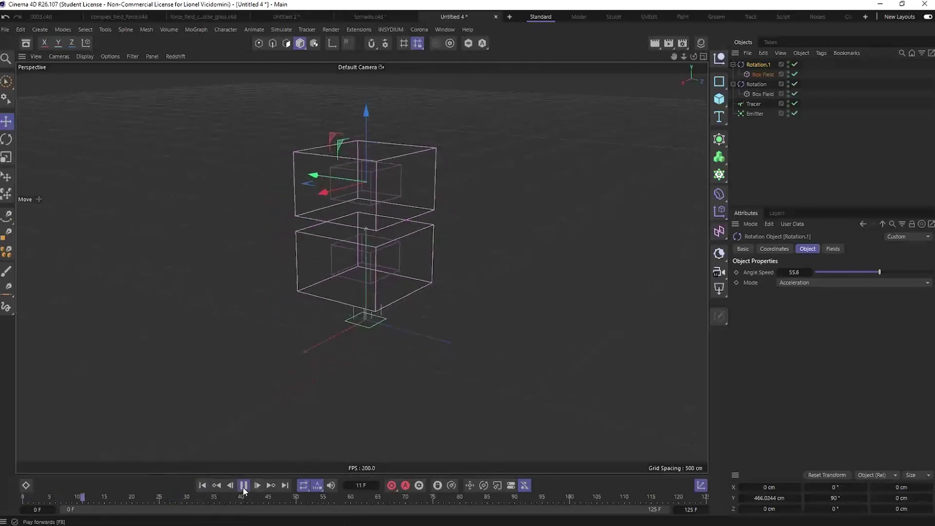
pyautogui.keyDown('alt'); pyautogui.moveTo(376, 303); pyautogui.dragTo(417, 292); pyautogui.keyUp('alt')
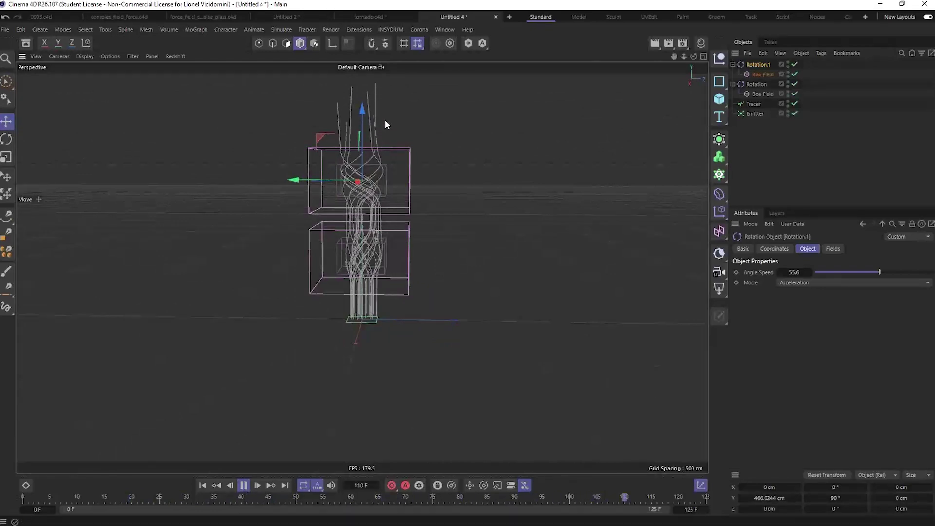
pyautogui.click(244, 485)
# Lower the original Rotation force to the emitter and bring the duplicate down directly above it, to about Y 262 cm
pyautogui.keyDown('alt'); pyautogui.moveTo(326, 291); pyautogui.dragTo(366, 256); pyautogui.keyUp('alt')
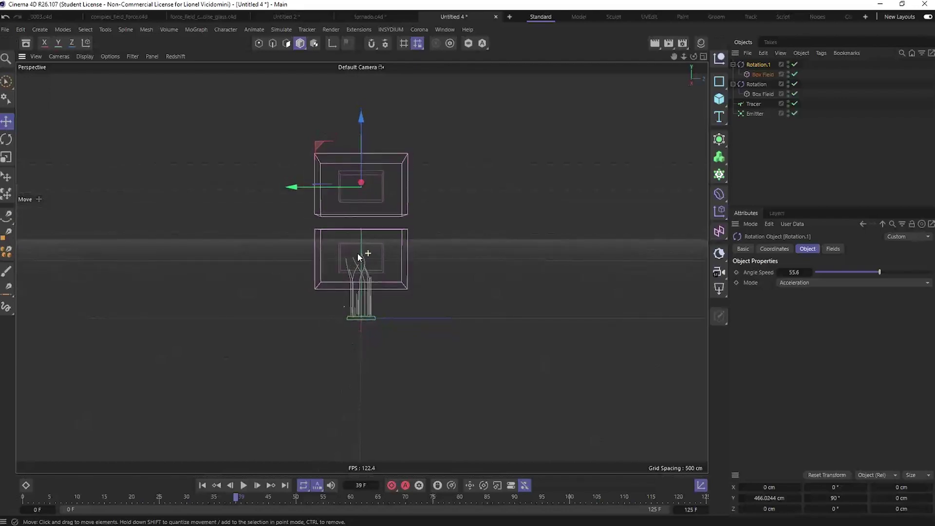
pyautogui.click(756, 85)
pyautogui.moveTo(368, 228); pyautogui.dragTo(366, 258)
pyautogui.click(758, 65)
pyautogui.moveTo(358, 130); pyautogui.dragTo(359, 192)
# Replay the simulation from frame 0 to check the paths through the lowered Rotation forces, stopping around frame 80
pyautogui.click(203, 485)
pyautogui.click(243, 485)
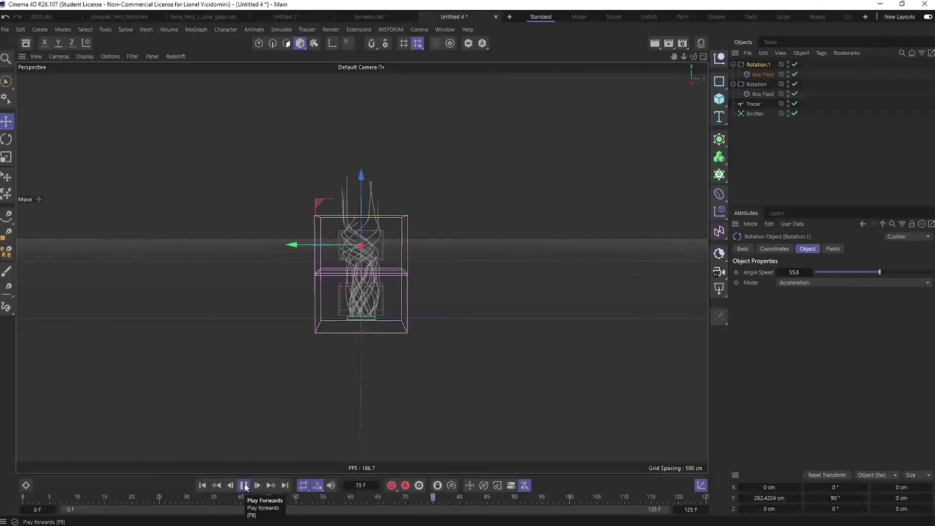
pyautogui.click(244, 485)
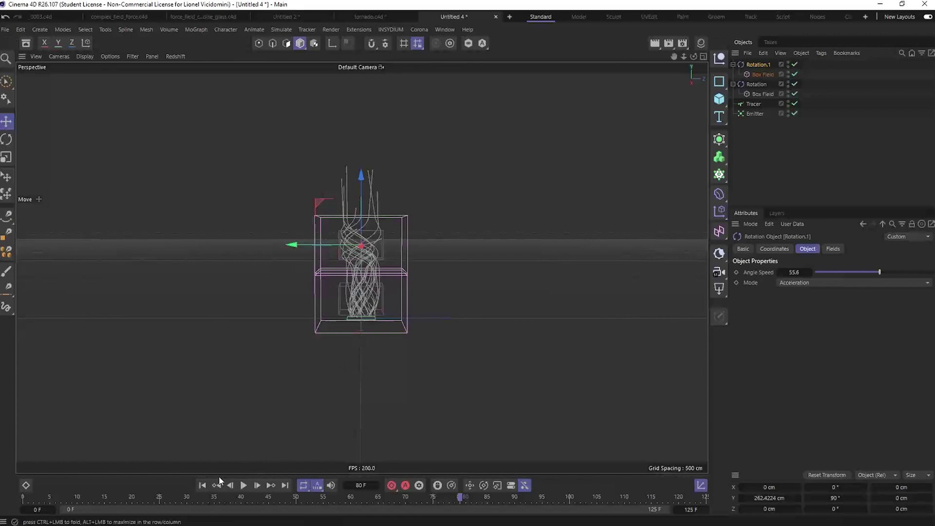
# Duplicate the upper Rotation force with its Box Field and move the copy off-axis to about X -15, Y 556, Z 216 cm
pyautogui.click(759, 152)
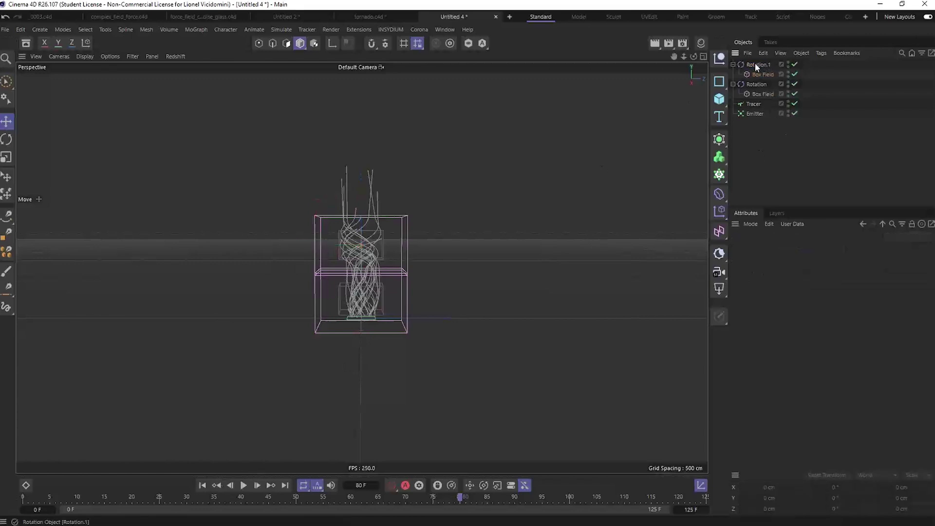
pyautogui.keyDown('ctrl'); pyautogui.moveTo(752, 63); pyautogui.dragTo(753, 64); pyautogui.keyUp('ctrl')
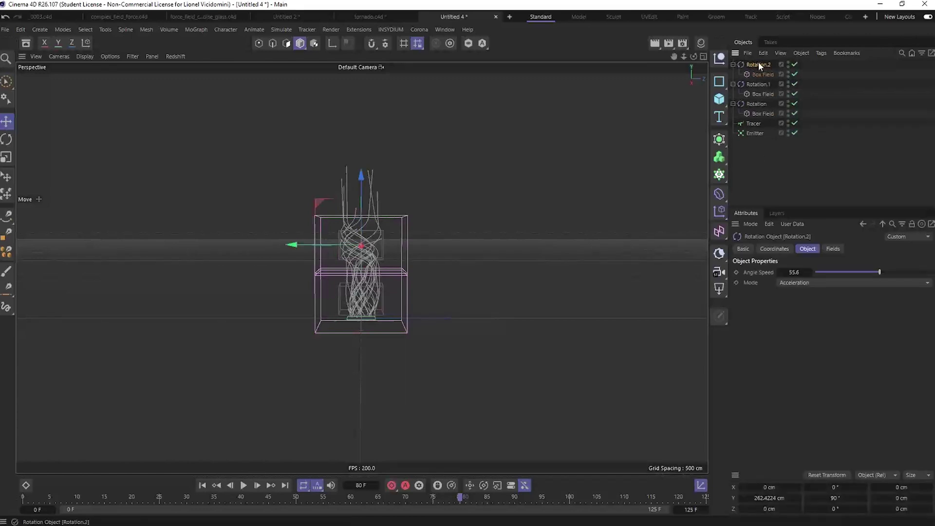
pyautogui.moveTo(355, 184); pyautogui.dragTo(369, 109)
pyautogui.moveTo(308, 165); pyautogui.dragTo(363, 163)
pyautogui.keyDown('alt'); pyautogui.moveTo(396, 192); pyautogui.dragTo(399, 354); pyautogui.keyUp('alt')
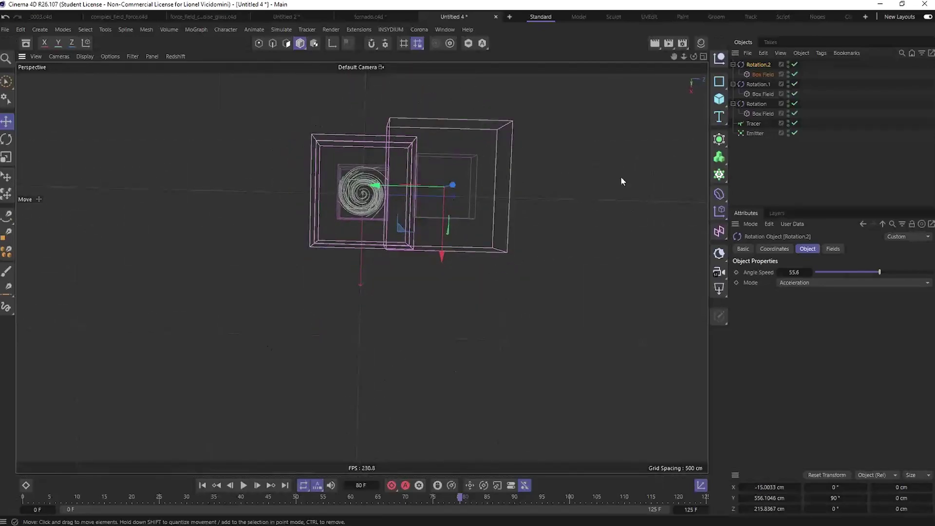
pyautogui.keyDown('alt'); pyautogui.moveTo(430, 312); pyautogui.dragTo(455, 175); pyautogui.keyUp('alt')
# Shift the new Rotation force's Box Field to about local Y 226 cm, centred over the particle column, leaving the force's own axis offset
pyautogui.click(762, 75)
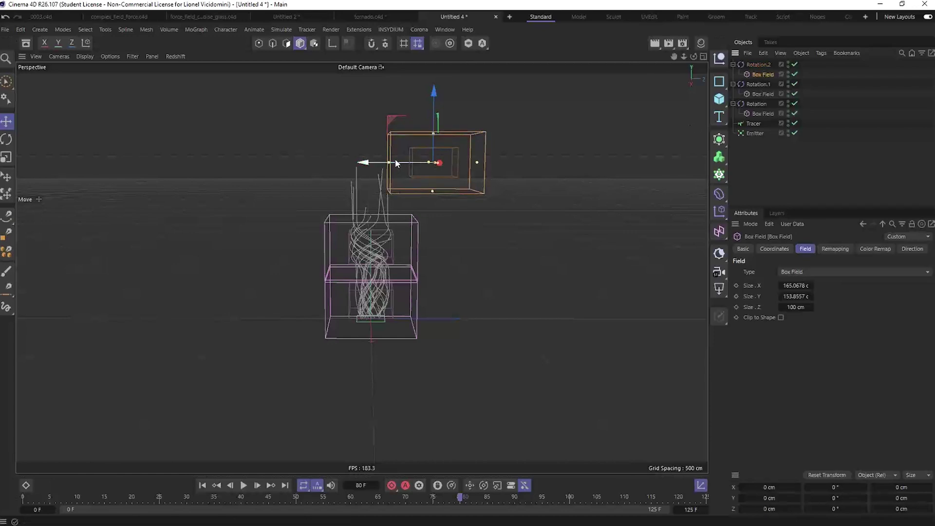
pyautogui.moveTo(367, 167); pyautogui.dragTo(305, 168)
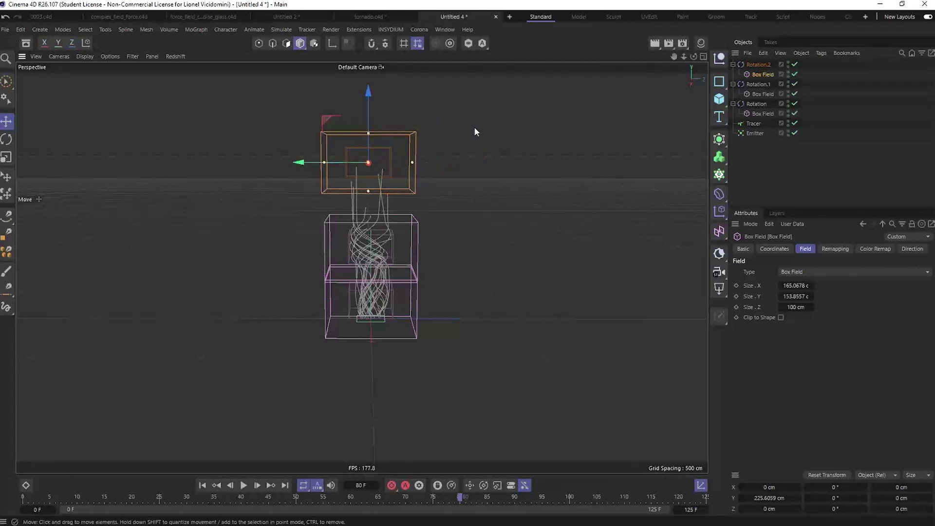
pyautogui.click(758, 65)
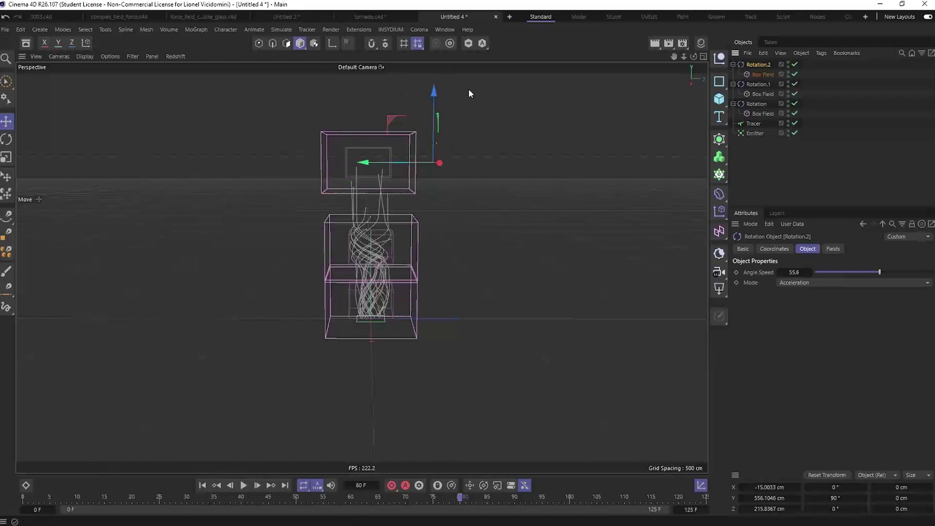
pyautogui.click(859, 173)
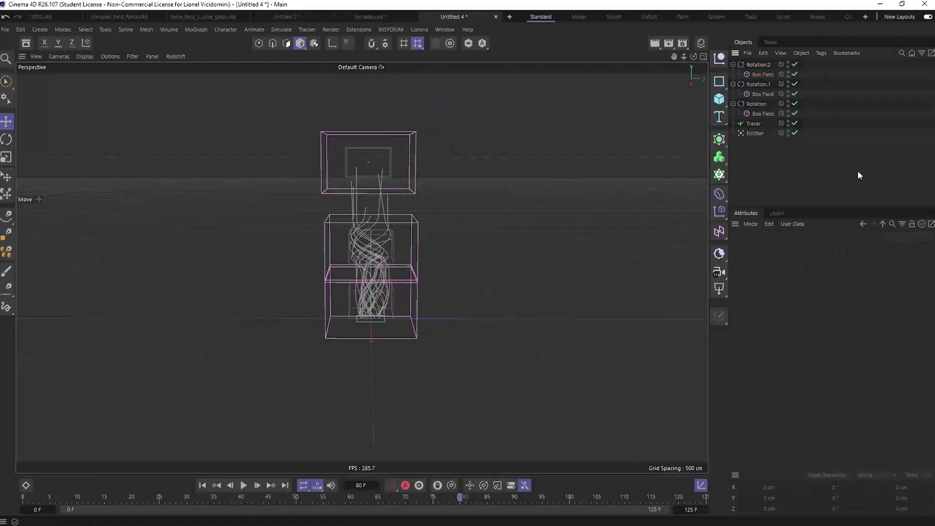
pyautogui.click(760, 75)
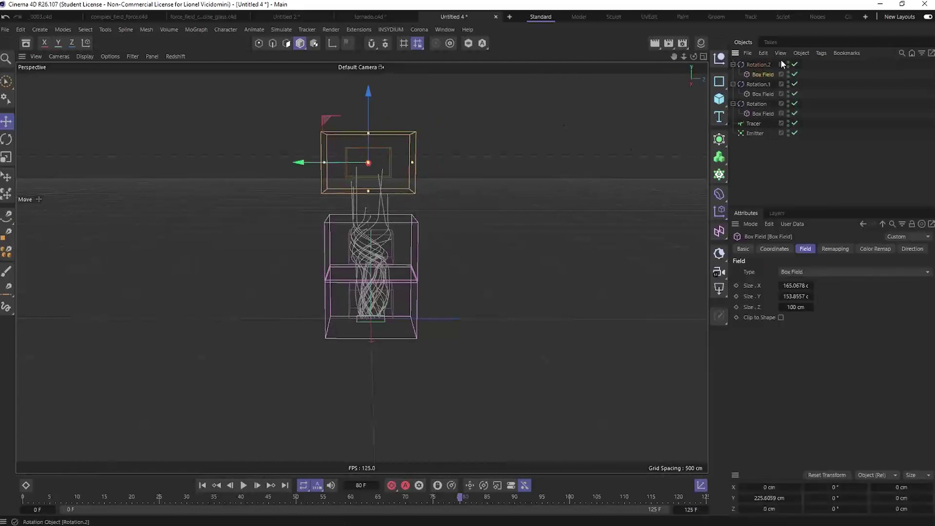
pyautogui.click(758, 64)
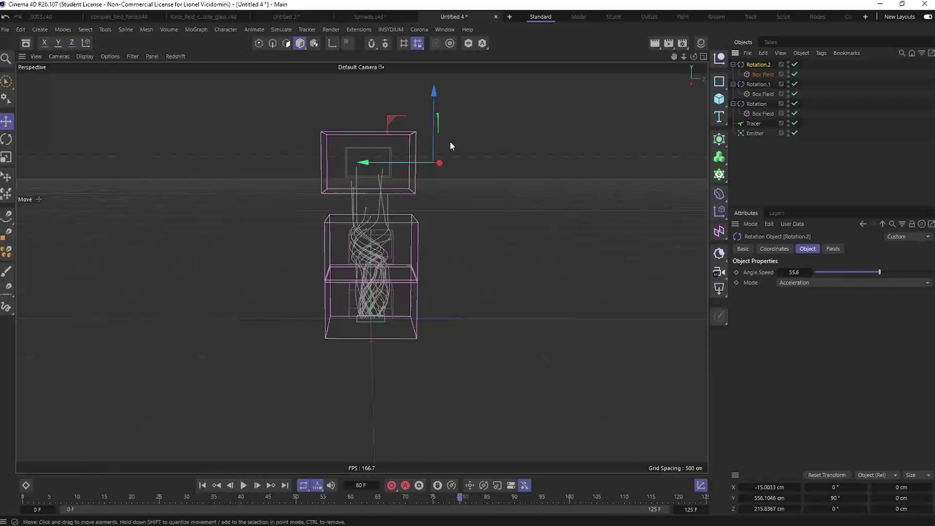
# Enlarge the offset Rotation force's Box Field to about 459 x 567 x 456 cm so it surrounds the upper particle paths
pyautogui.click(767, 75)
pyautogui.moveTo(415, 159); pyautogui.dragTo(530, 153)
pyautogui.keyDown('alt'); pyautogui.moveTo(392, 168); pyautogui.dragTo(370, 175); pyautogui.keyUp('alt')
pyautogui.click(384, 179)
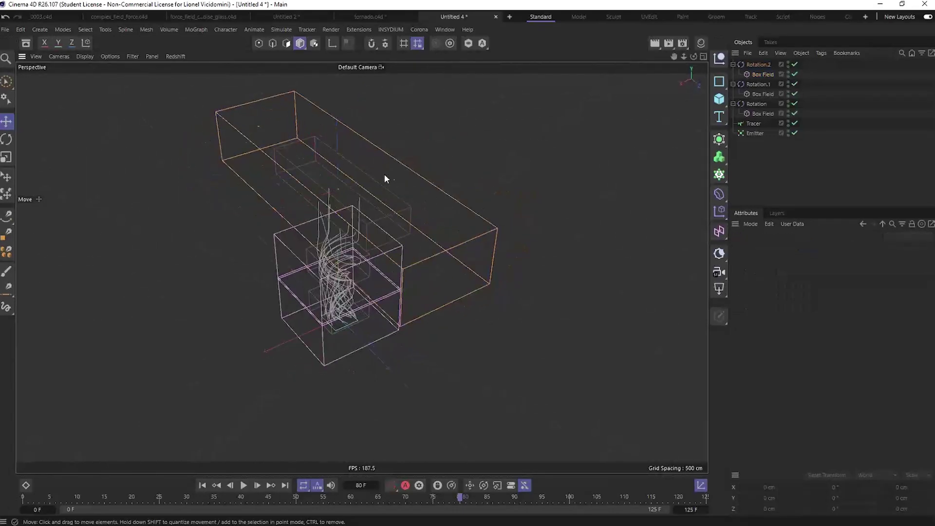
pyautogui.click(361, 182)
pyautogui.moveTo(378, 172); pyautogui.dragTo(341, 92)
pyautogui.keyDown('alt'); pyautogui.moveTo(326, 221); pyautogui.dragTo(407, 171); pyautogui.keyUp('alt')
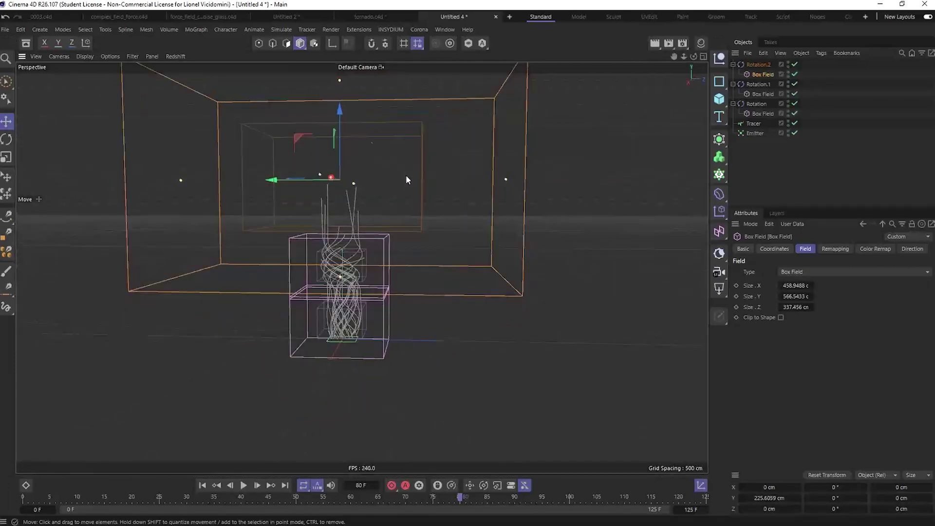
pyautogui.moveTo(340, 81); pyautogui.dragTo(385, 188)
# Play the simulation from frame 0, extend the timeline to 302 frames and stop around frame 218
pyautogui.scroll(-4, 390, 282)
pyautogui.click(203, 485)
pyautogui.click(244, 485)
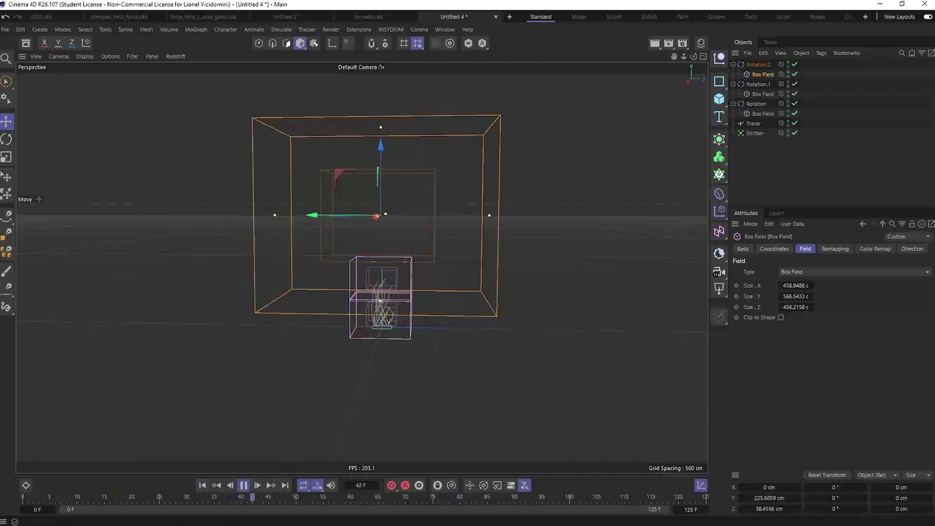
pyautogui.moveTo(706, 509); pyautogui.dragTo(712, 509)
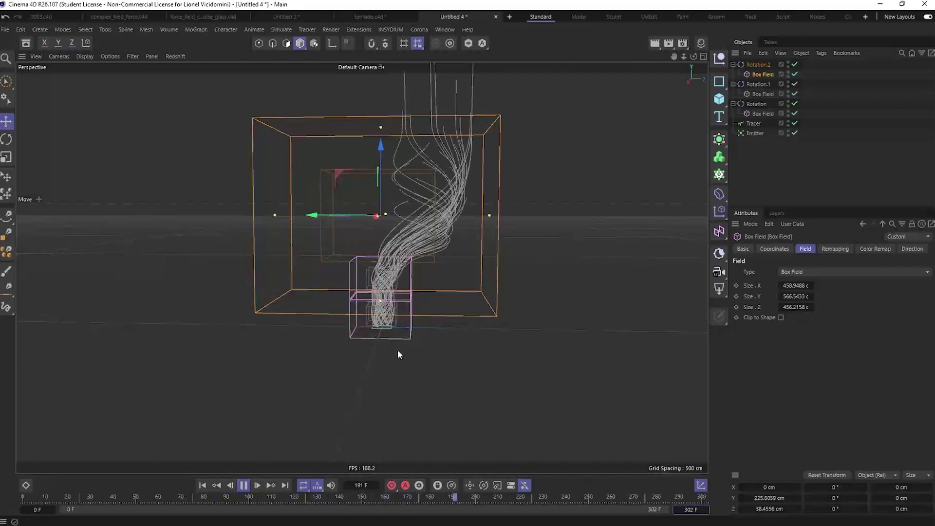
pyautogui.press('F8')
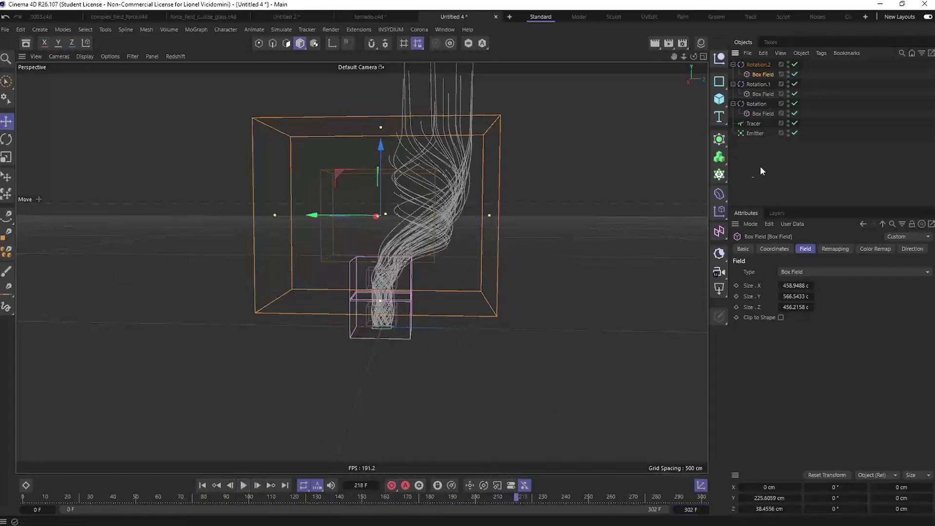
# Widen the offset Rotation force's Box Field to about 847 cm in Y and heighten it to about 551 cm in Z
pyautogui.click(760, 165)
pyautogui.click(759, 64)
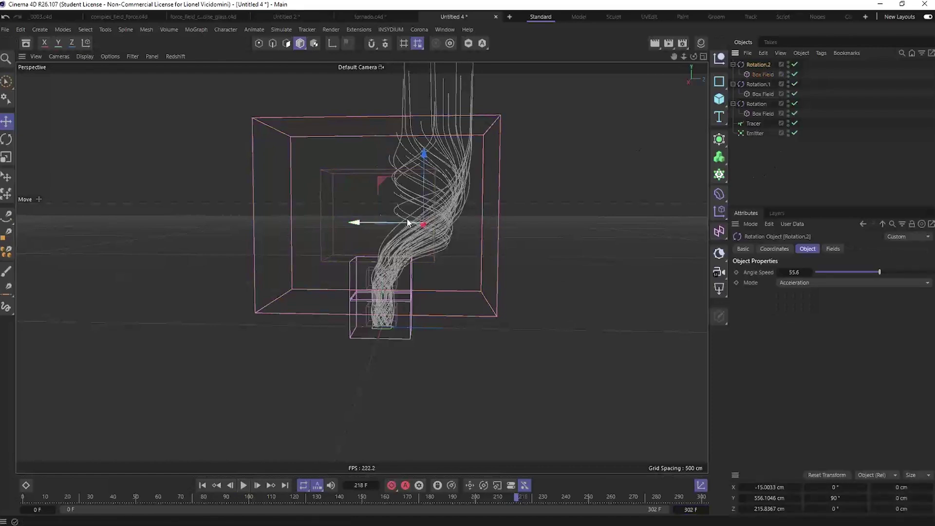
pyautogui.click(762, 73)
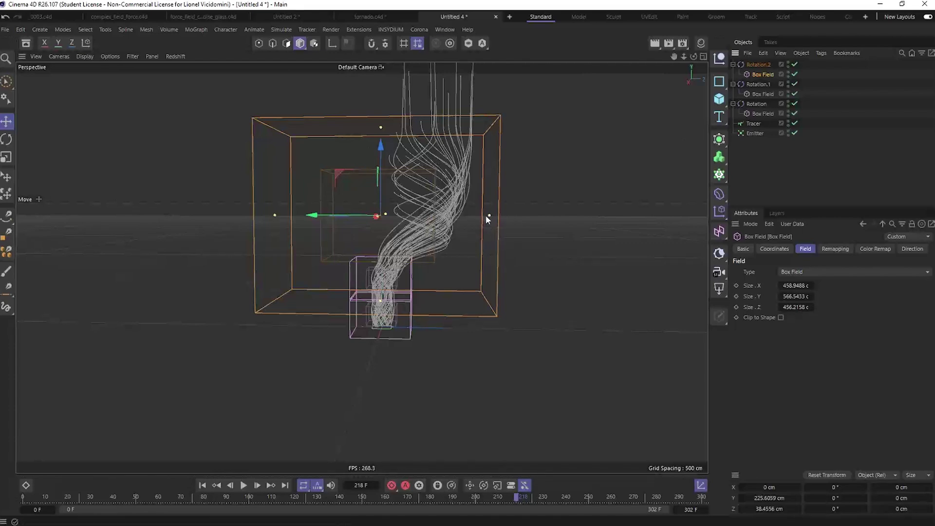
pyautogui.moveTo(490, 215); pyautogui.dragTo(544, 210)
pyautogui.moveTo(382, 160); pyautogui.dragTo(381, 82)
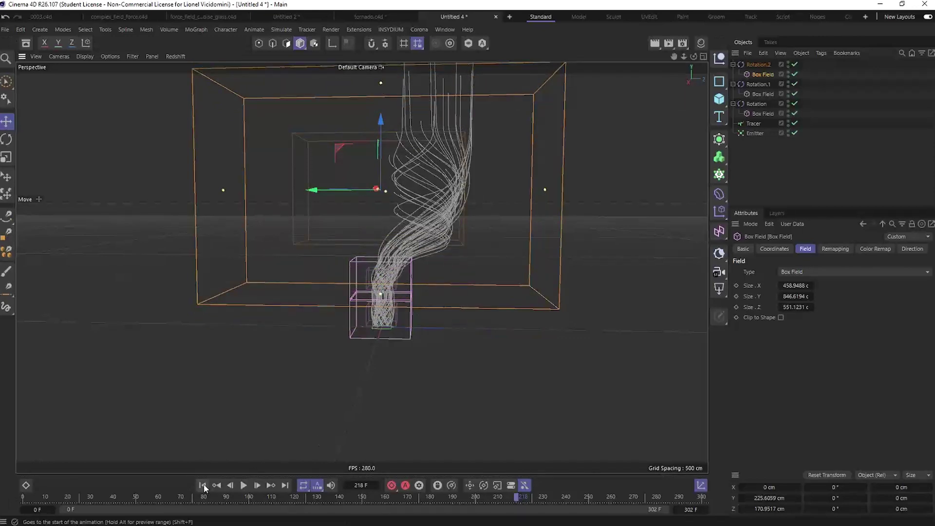
# Replay the simulation from frame 0 to about frame 290 and inspect the traced paths inside the enlarged Box Field
pyautogui.click(202, 485)
pyautogui.click(244, 485)
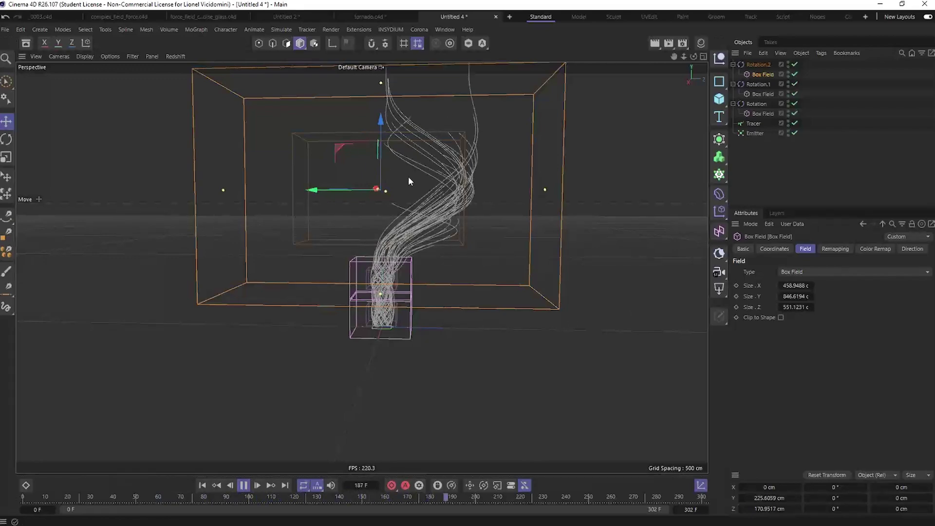
pyautogui.keyDown('alt'); pyautogui.moveTo(408, 166); pyautogui.dragTo(433, 254); pyautogui.keyUp('alt')
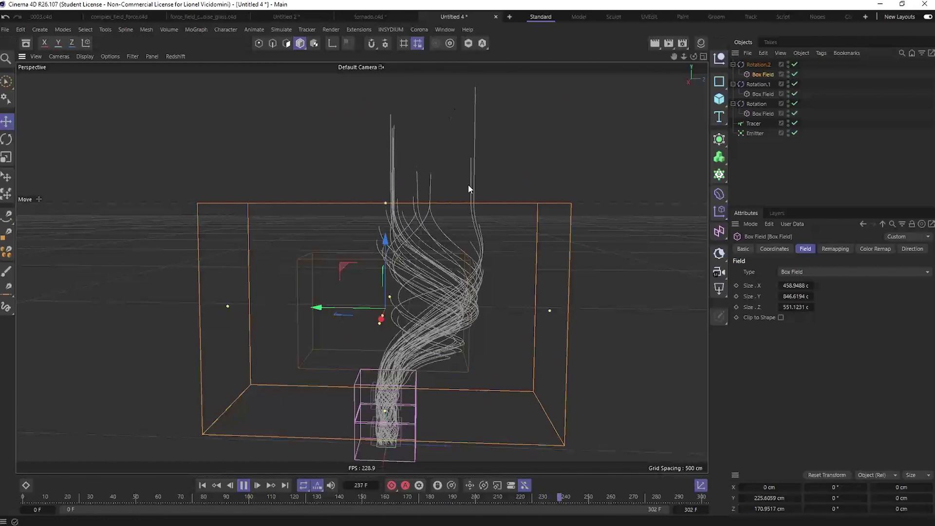
pyautogui.click(244, 485)
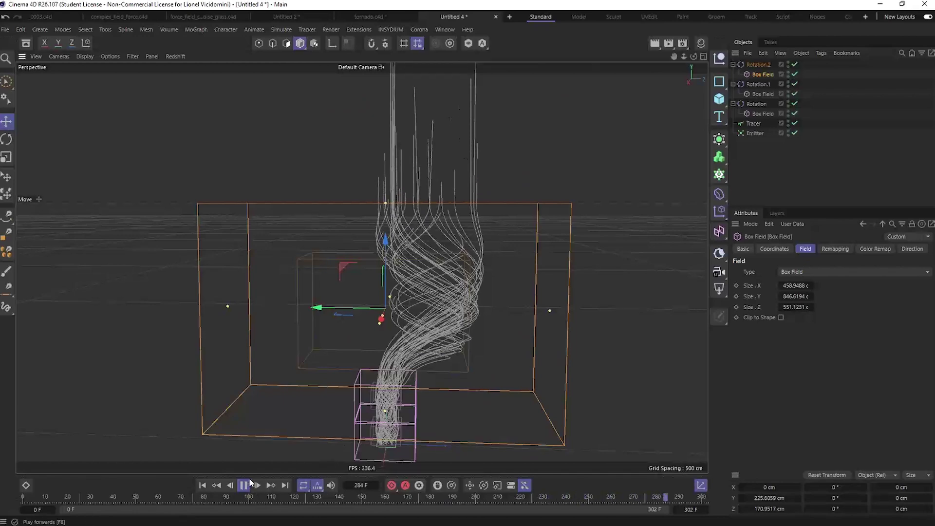
pyautogui.keyDown('alt'); pyautogui.moveTo(343, 388); pyautogui.dragTo(469, 154); pyautogui.keyUp('alt')
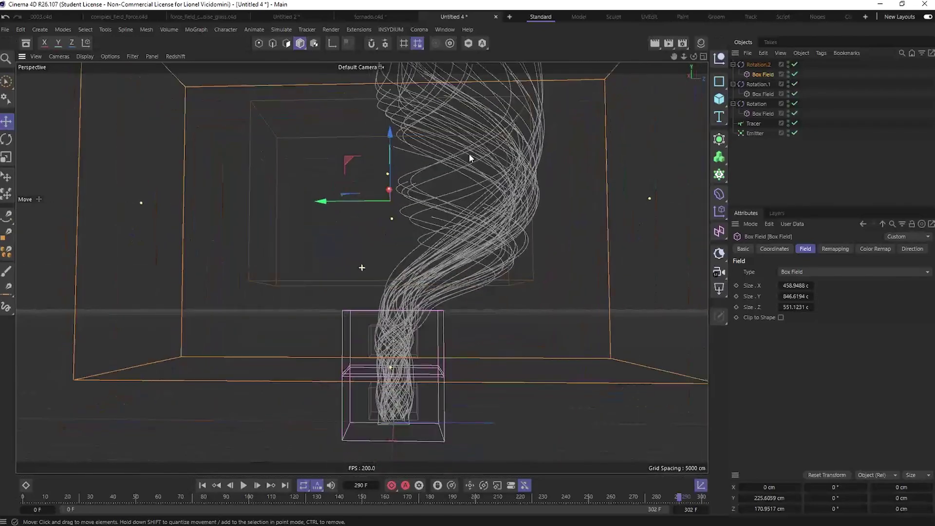
pyautogui.keyDown('alt'); pyautogui.moveTo(469, 153); pyautogui.dragTo(394, 289, button='right'); pyautogui.keyUp('alt')
pyautogui.keyDown('alt'); pyautogui.moveTo(395, 288); pyautogui.dragTo(389, 266); pyautogui.keyUp('alt')
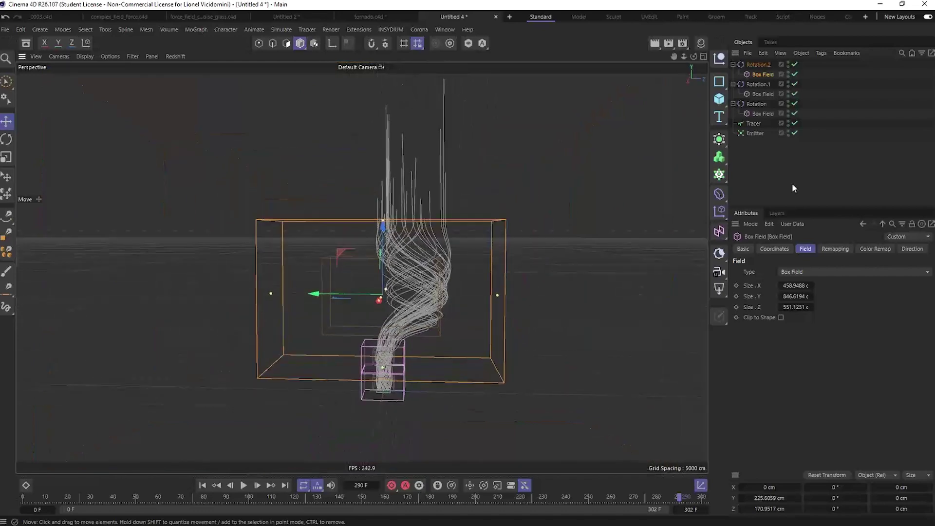
# Add a Destructor force and raise it to about Y 1387 cm, above the large Box Field
pyautogui.click(767, 141)
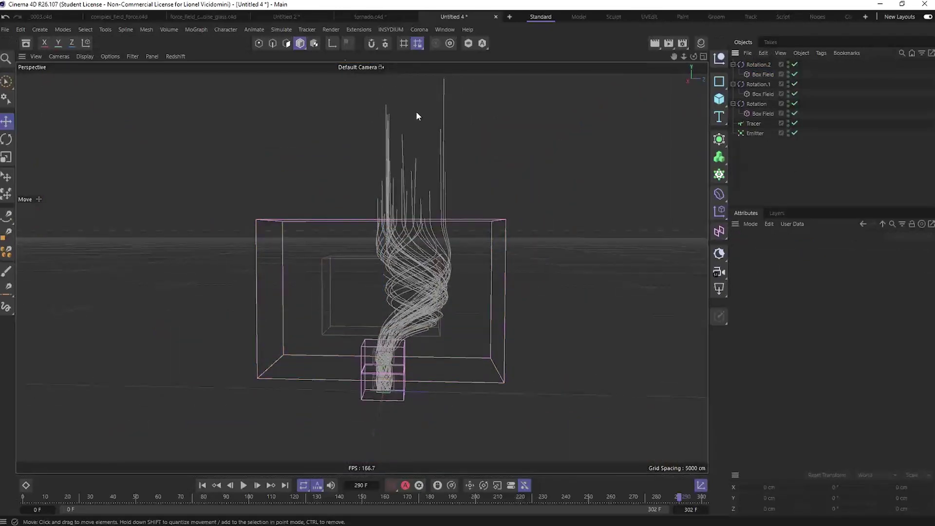
pyautogui.click(282, 30)
pyautogui.moveTo(321, 47)
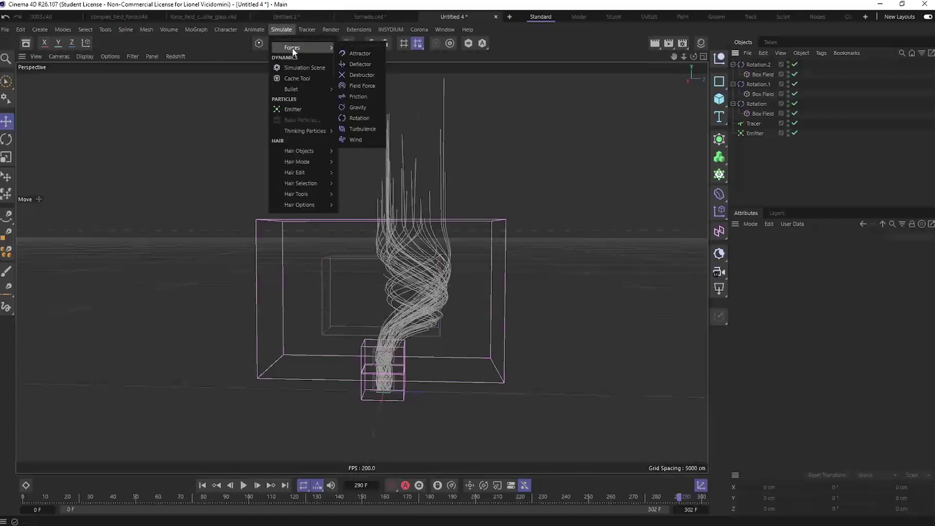
pyautogui.click(363, 76)
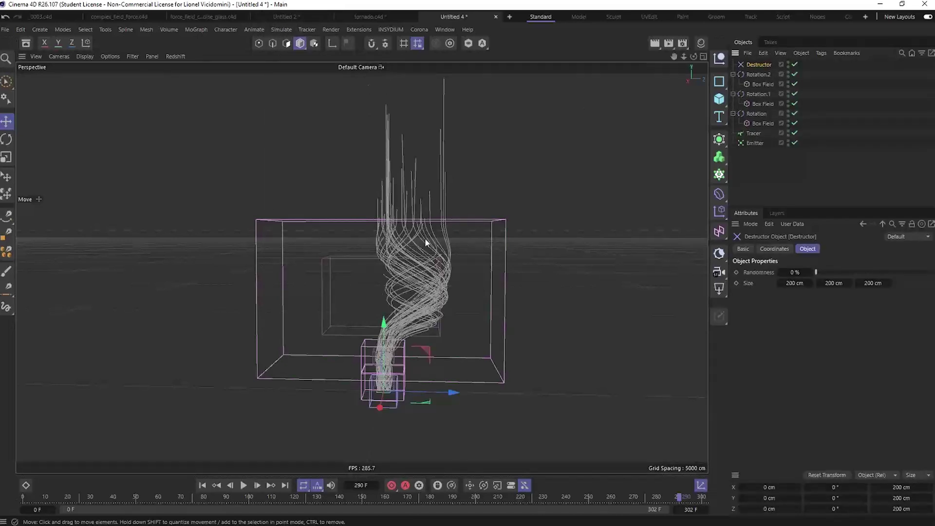
pyautogui.moveTo(386, 330); pyautogui.dragTo(407, 217)
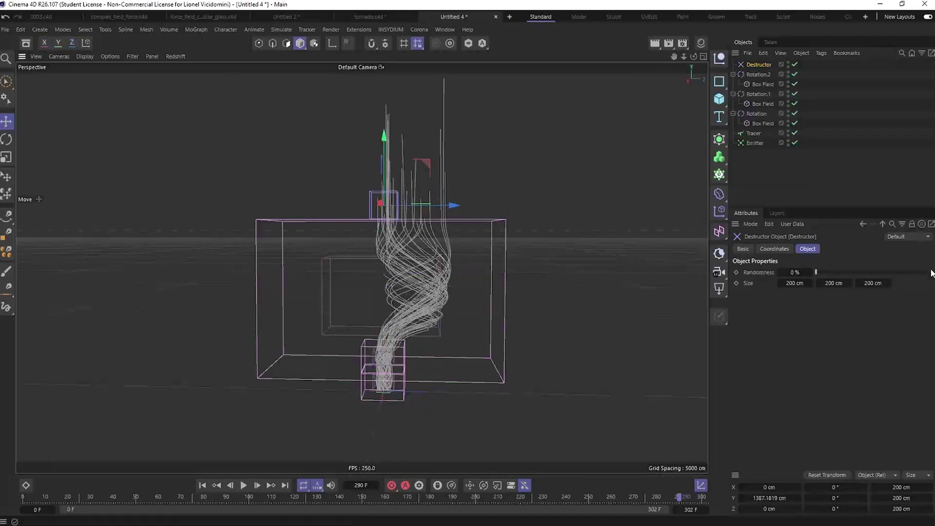
# Resize the Destructor to 974 x 282 x 2112 cm so it caps the top of the tornado
pyautogui.keyDown('alt'); pyautogui.moveTo(319, 203); pyautogui.dragTo(254, 249); pyautogui.keyUp('alt')
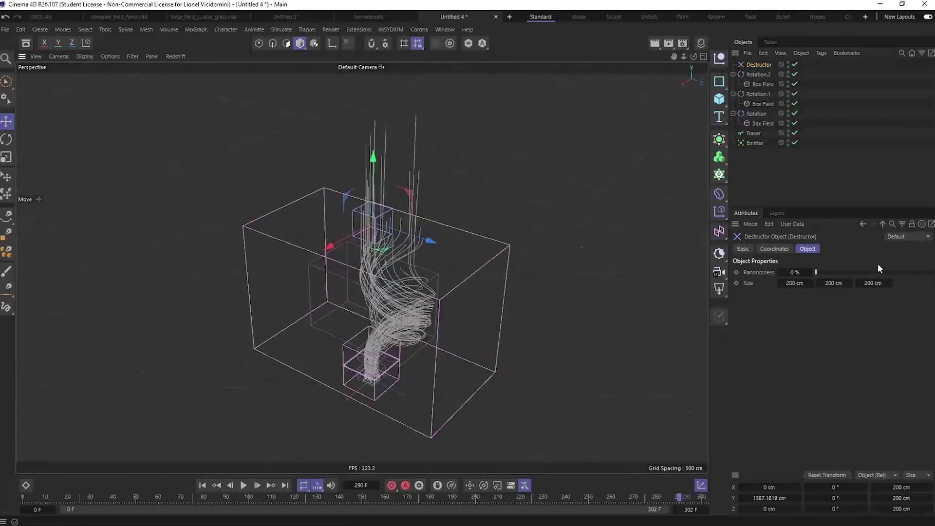
pyautogui.moveTo(810, 283)
pyautogui.mouseDown()
pyautogui.moveTo(877, 283)
pyautogui.moveTo(828, 283)
pyautogui.mouseUp()
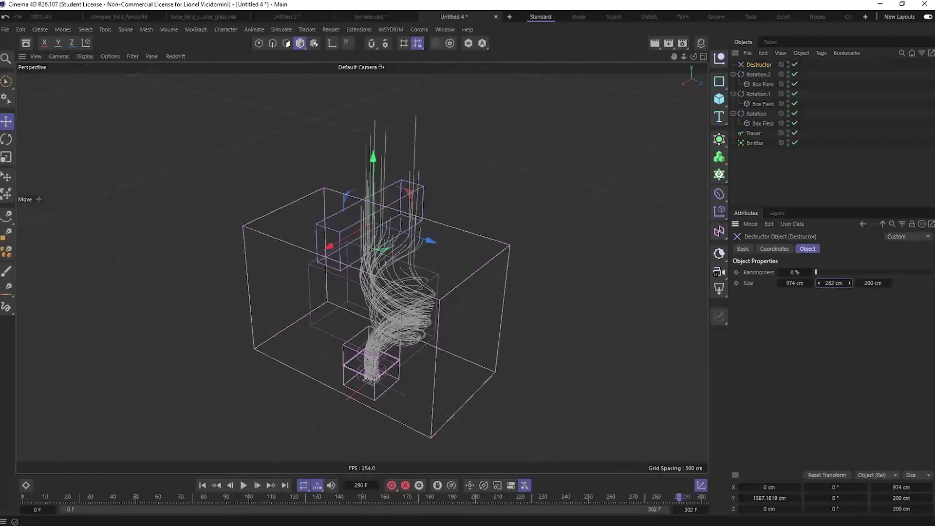
pyautogui.moveTo(889, 283); pyautogui.dragTo(930, 283)
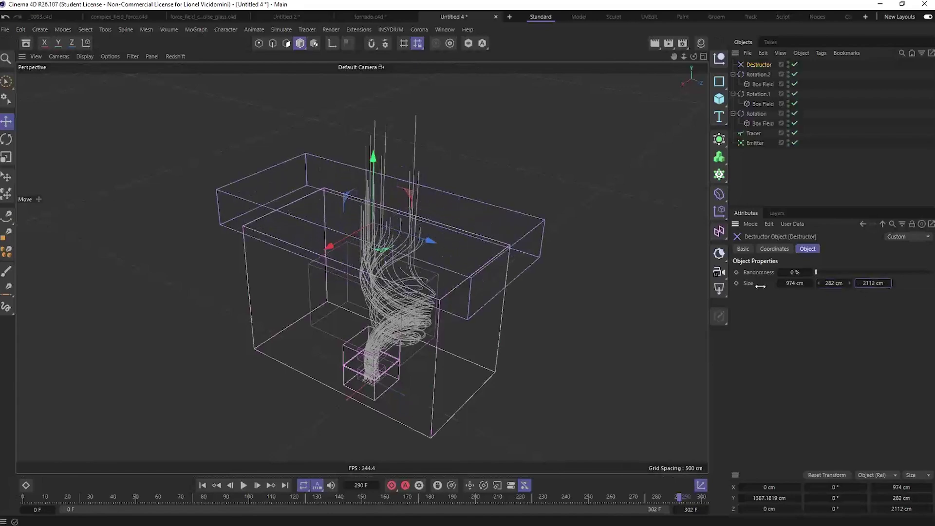
# Replay the simulation to about frame 286 and examine where the traced paths meet the Destructor
pyautogui.keyDown('alt'); pyautogui.moveTo(428, 173); pyautogui.dragTo(451, 198); pyautogui.keyUp('alt')
pyautogui.keyDown('alt'); pyautogui.moveTo(451, 197); pyautogui.dragTo(378, 221, button='middle'); pyautogui.keyUp('alt')
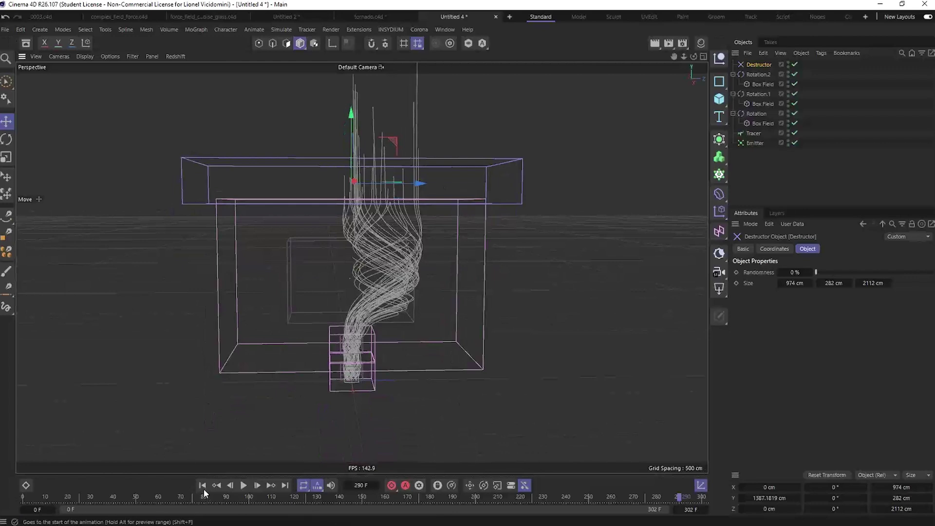
pyautogui.click(243, 485)
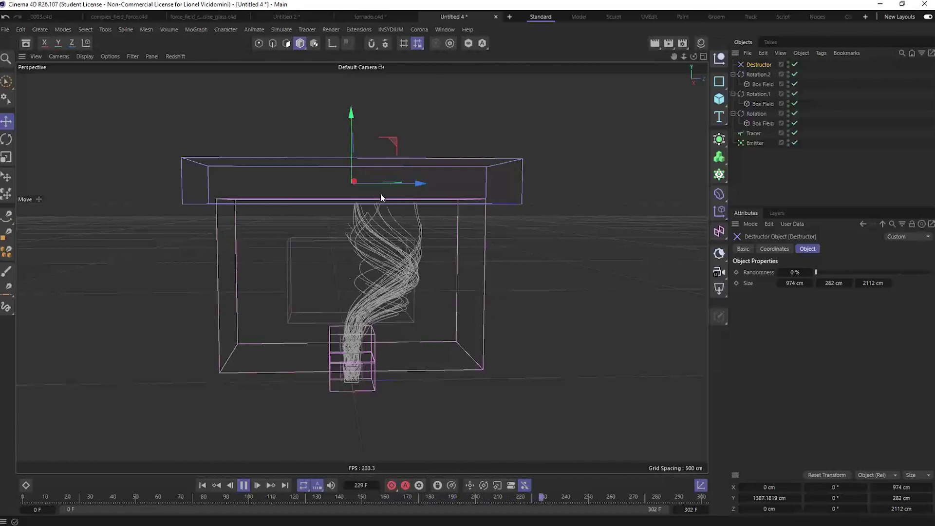
pyautogui.press('F8')
pyautogui.keyDown('alt'); pyautogui.moveTo(298, 377); pyautogui.dragTo(288, 344); pyautogui.keyUp('alt')
pyautogui.keyDown('alt'); pyautogui.moveTo(288, 344); pyautogui.dragTo(468, 244, button='right'); pyautogui.keyUp('alt')
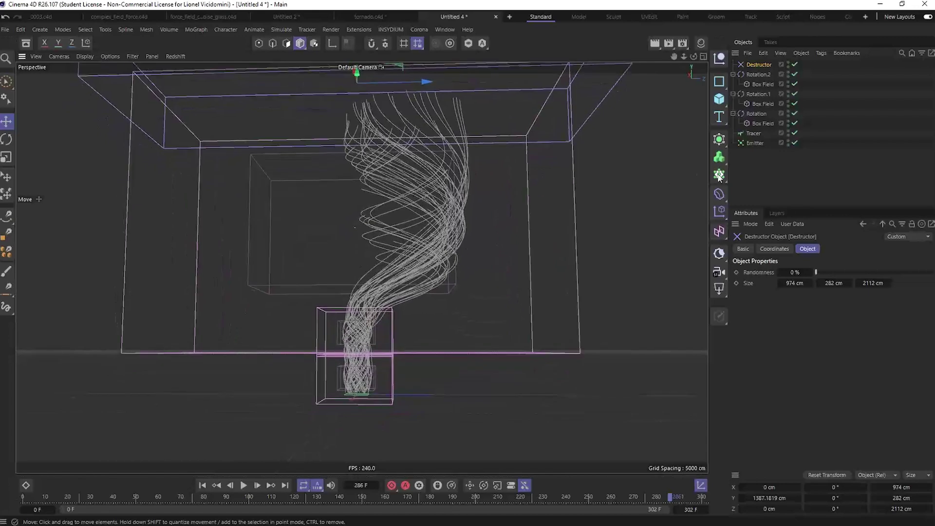
# Add a Friction force to the particle setup
pyautogui.click(761, 165)
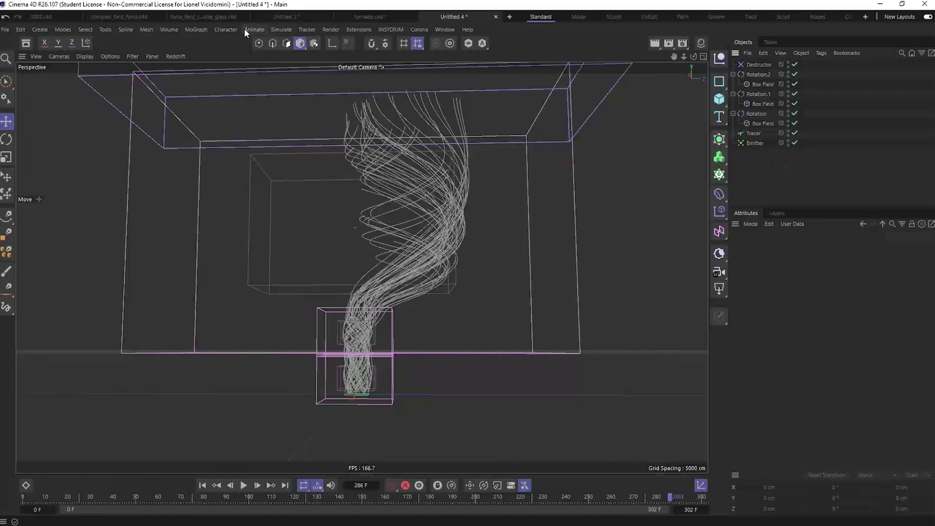
pyautogui.click(282, 29)
pyautogui.moveTo(302, 47)
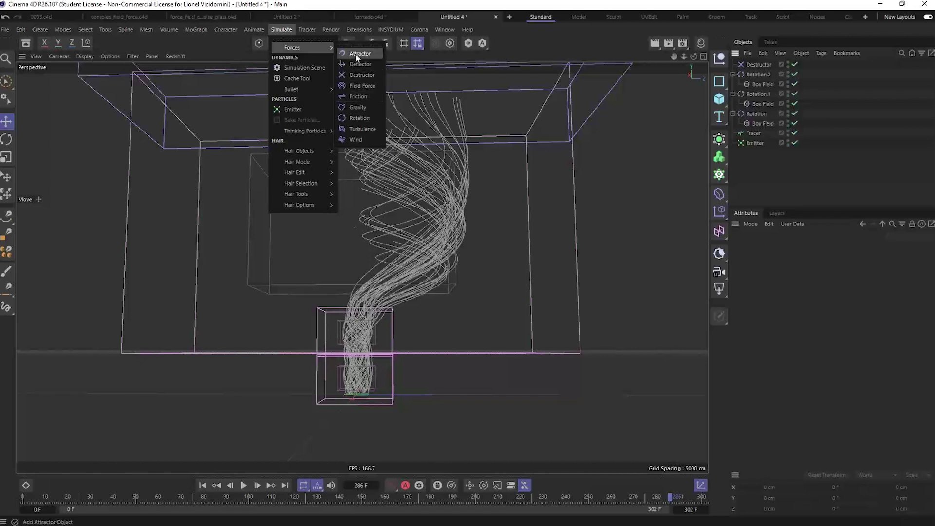
pyautogui.click(359, 97)
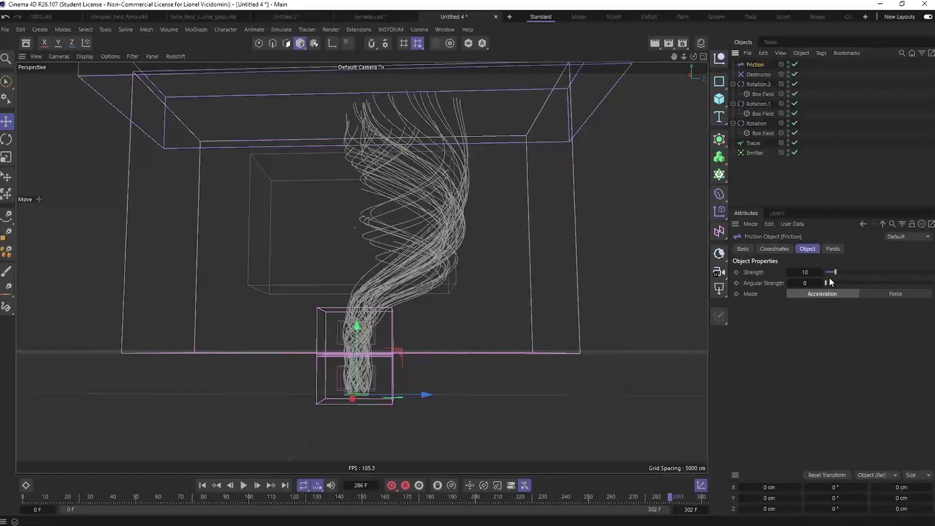
# Replay the simulation from the start to about frame 176 to examine how the Friction slows the particles, and rewind
pyautogui.click(202, 486)
pyautogui.click(246, 485)
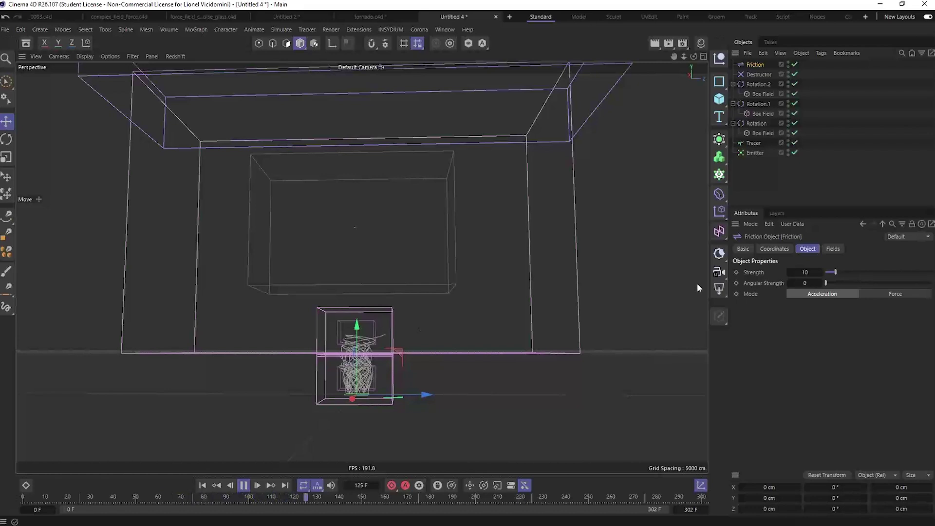
pyautogui.click(243, 485)
pyautogui.click(202, 485)
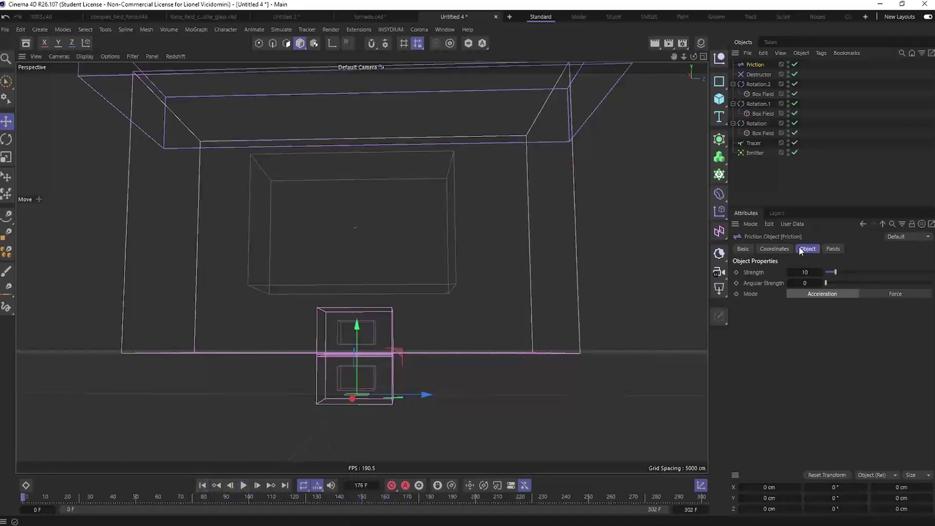
# Add a Random Field to the Friction force, set its Random Mode to Random, and play the simulation to about frame 282
pyautogui.click(833, 249)
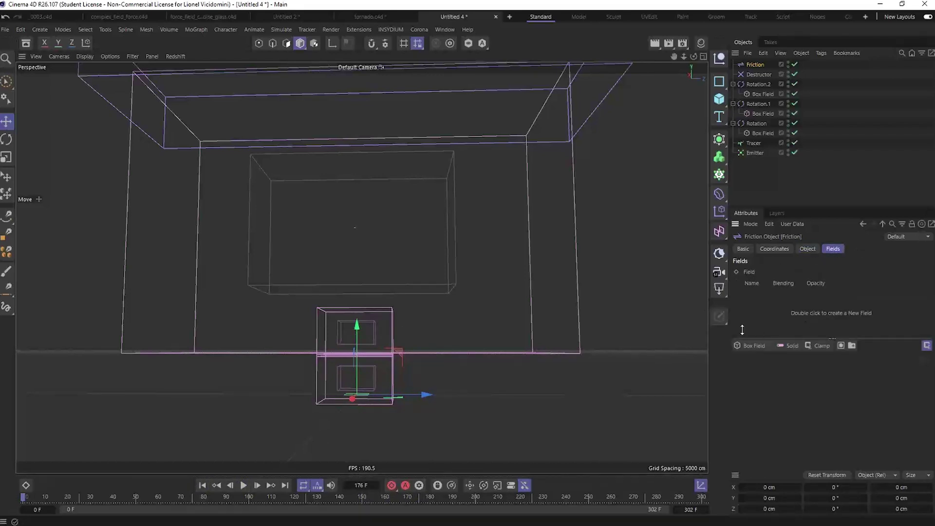
pyautogui.click(748, 346)
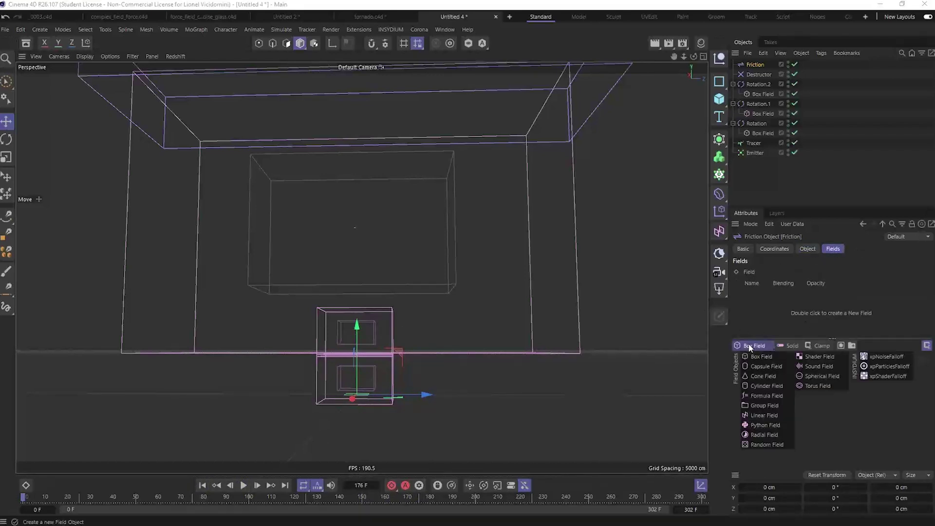
pyautogui.click(768, 446)
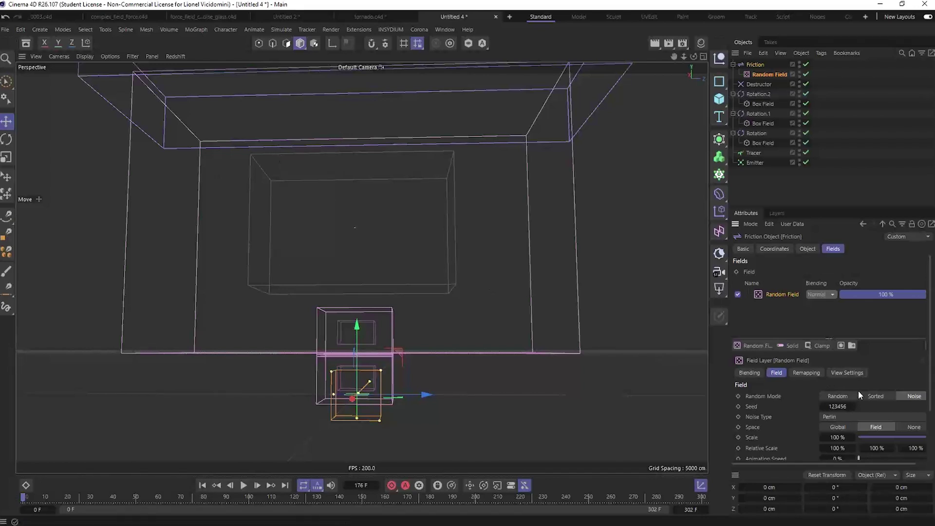
pyautogui.click(834, 396)
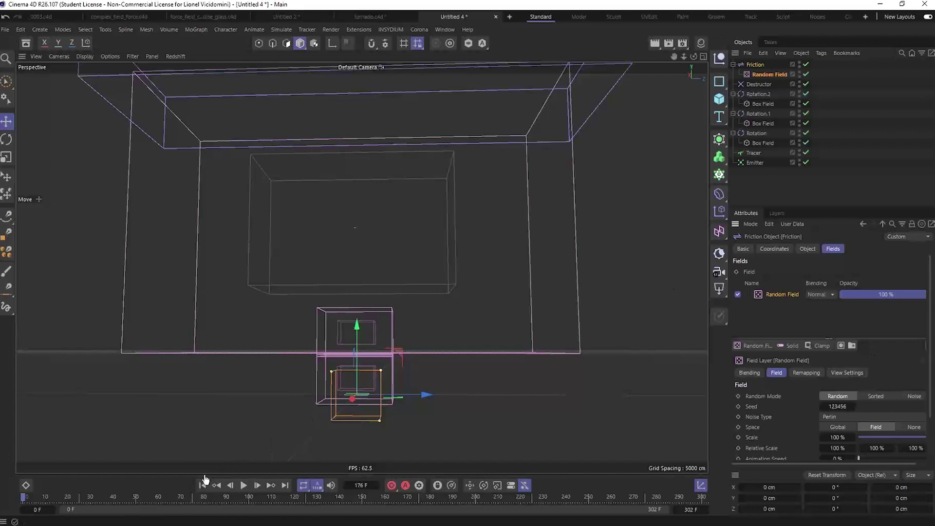
pyautogui.click(244, 486)
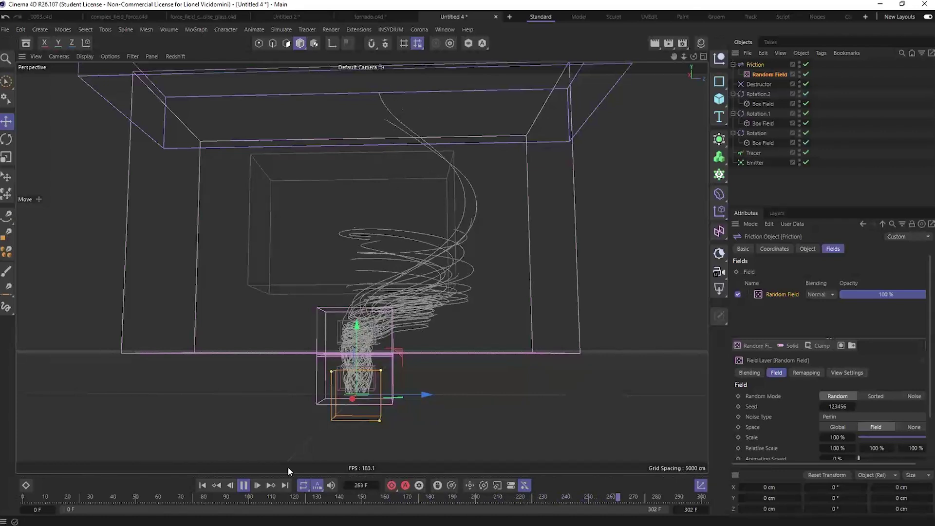
pyautogui.click(244, 485)
pyautogui.click(202, 485)
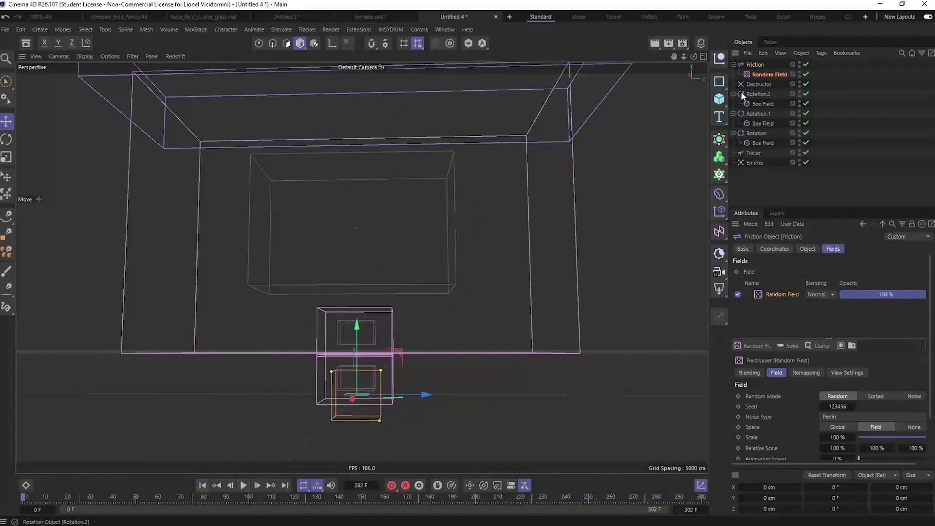
# Raise the Emitter's editor birthrate to 1000 and limit the Tracer's paths From End with an amount of 22
pyautogui.click(754, 162)
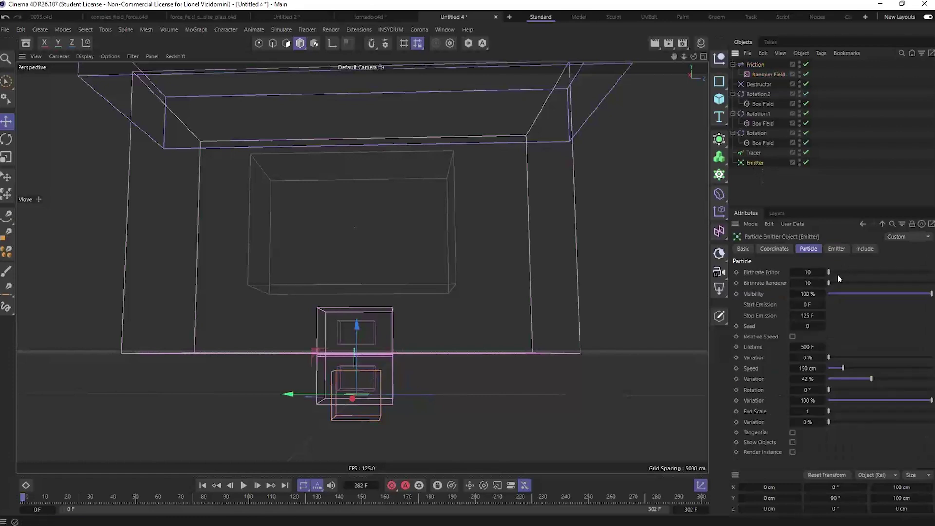
pyautogui.moveTo(842, 272); pyautogui.dragTo(867, 271)
pyautogui.click(753, 152)
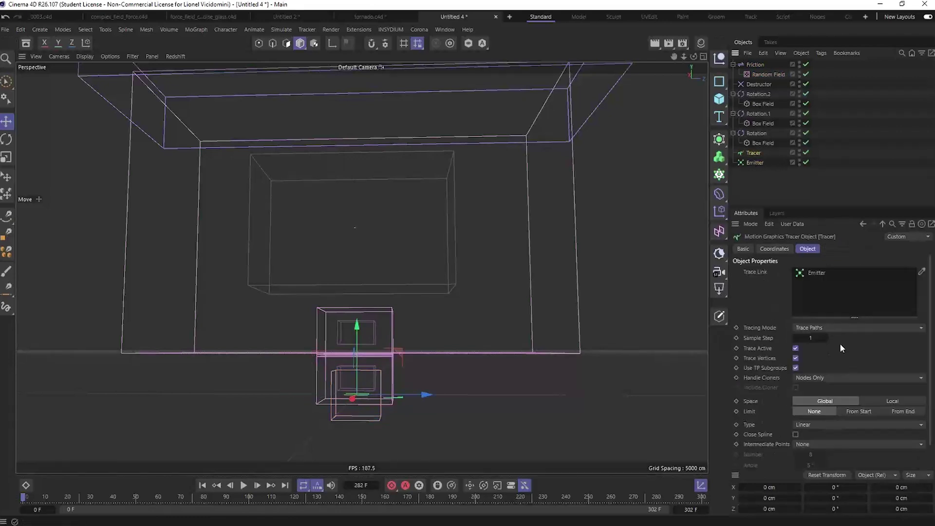
pyautogui.click(903, 411)
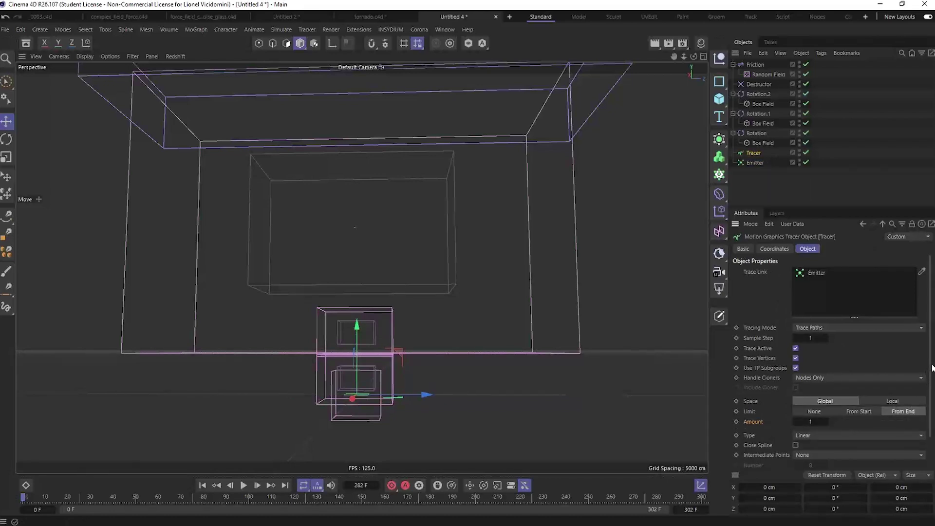
pyautogui.moveTo(931, 369); pyautogui.dragTo(928, 429)
pyautogui.scroll(2, 782, 457)
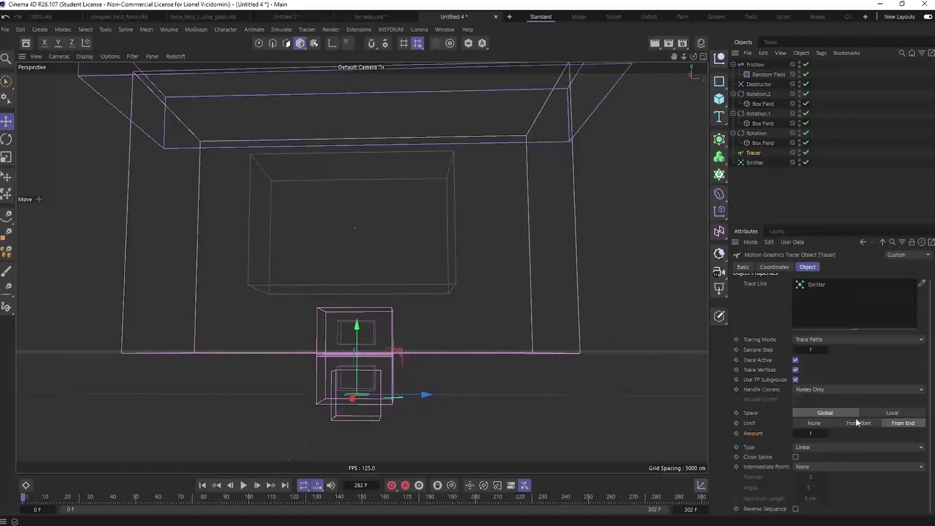
pyautogui.moveTo(815, 434); pyautogui.dragTo(823, 434)
# Replay the simulation to about frame 296 to examine the shortened traces in the denser tornado, and rewind
pyautogui.click(202, 485)
pyautogui.click(244, 485)
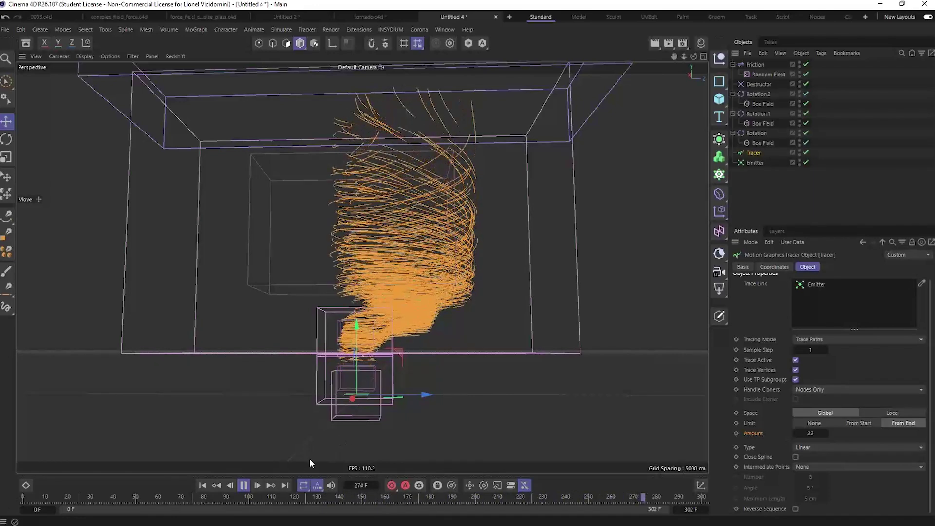
pyautogui.click(243, 485)
pyautogui.click(202, 486)
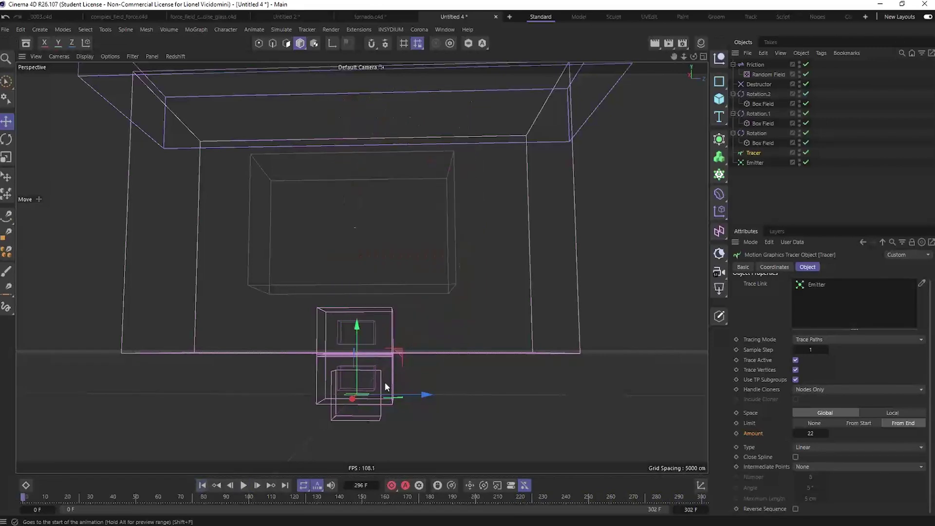
# Disable the Tracer, extend the Emitter's Stop Emission to 282 F, and play the bare particles to frame 21
pyautogui.click(806, 153)
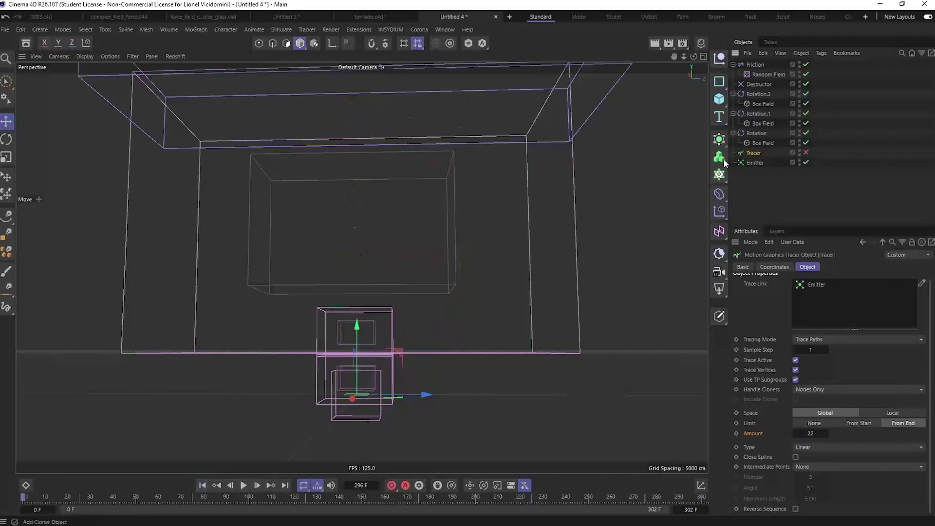
pyautogui.click(755, 163)
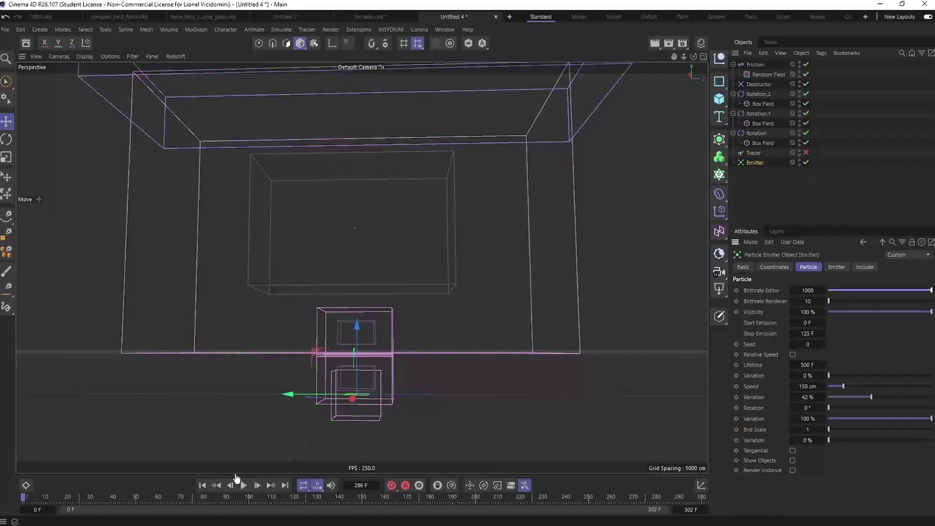
pyautogui.moveTo(813, 331); pyautogui.dragTo(816, 331)
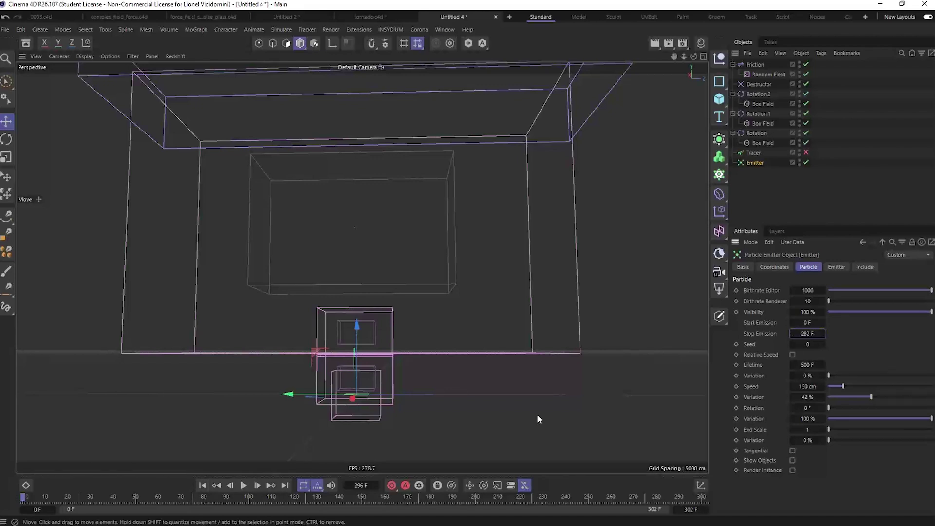
pyautogui.click(244, 485)
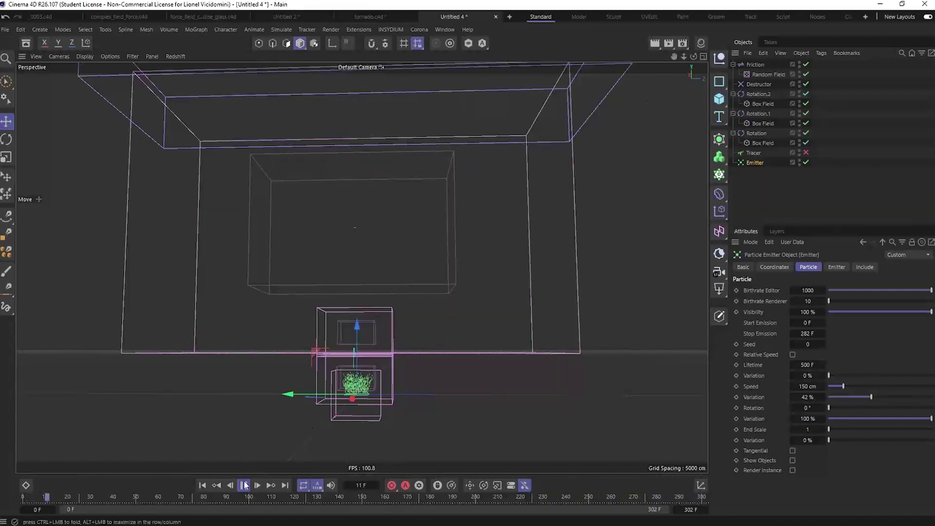
pyautogui.press('F8')
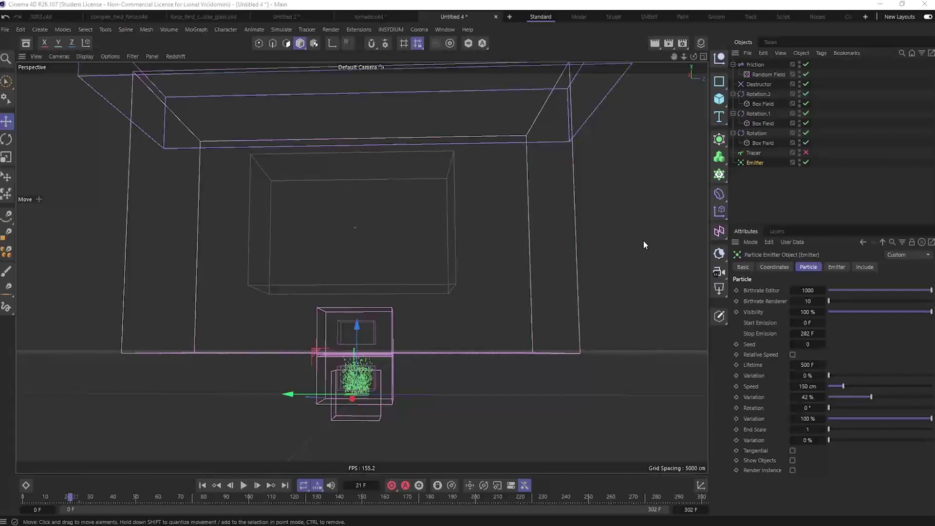
# Add a Matrix object to view its Thinking Particles generation option, and delete the object again
pyautogui.click(719, 174)
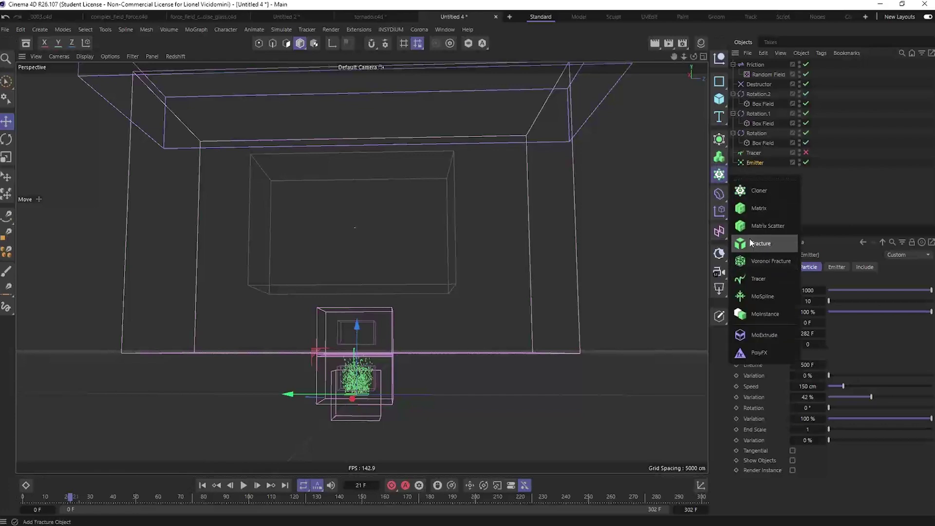
pyautogui.click(749, 209)
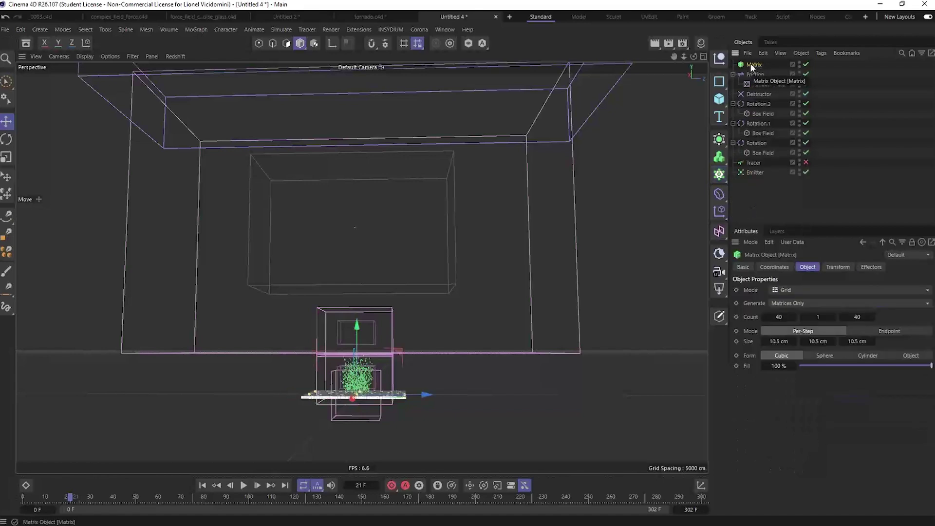
pyautogui.click(778, 303)
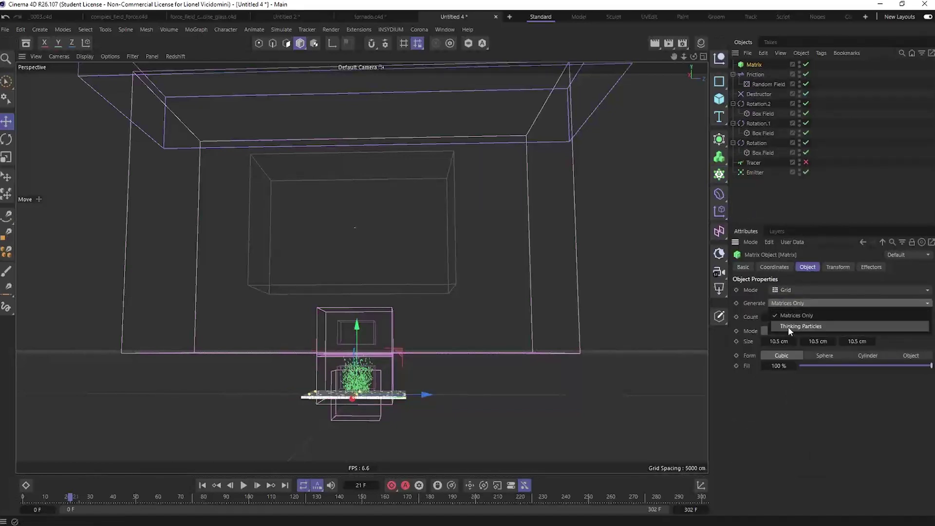
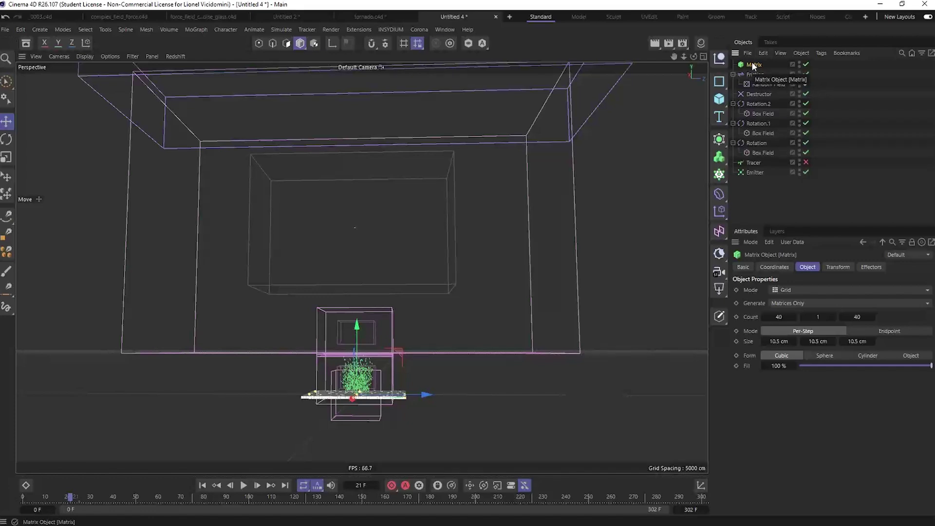
pyautogui.press('Delete')
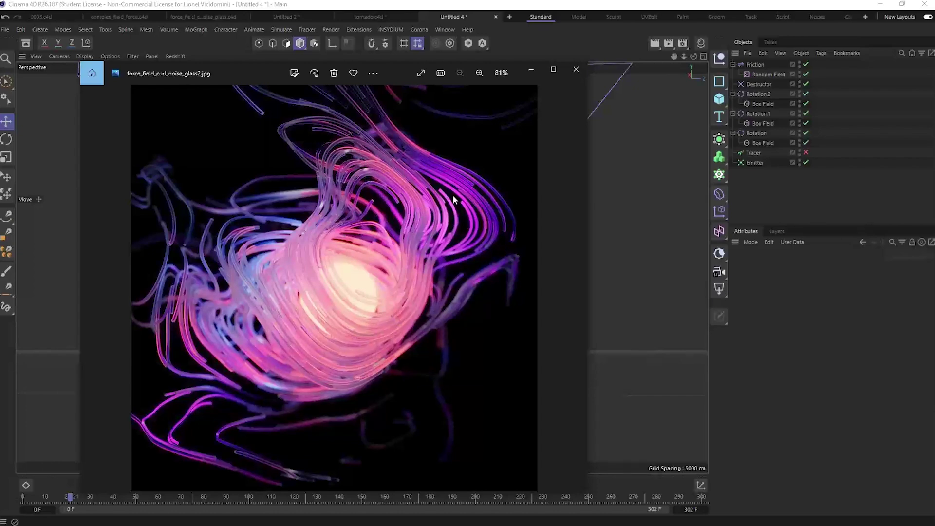
# Browse the finished renders in the image viewer from force_field_curl_noise_glass2.jpg to shiny_orb.jpg, and minimize the viewer
pyautogui.moveTo(253, 80); pyautogui.dragTo(278, 63)
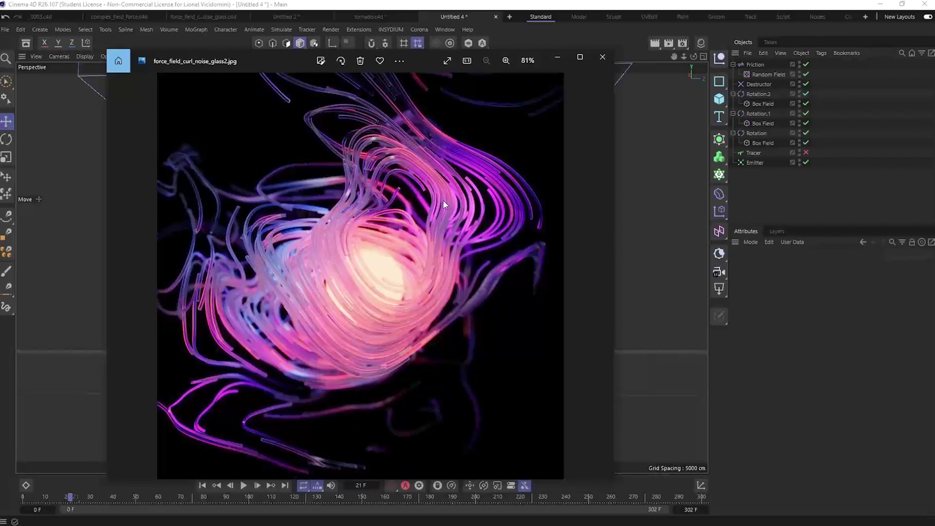
pyautogui.moveTo(601, 280)
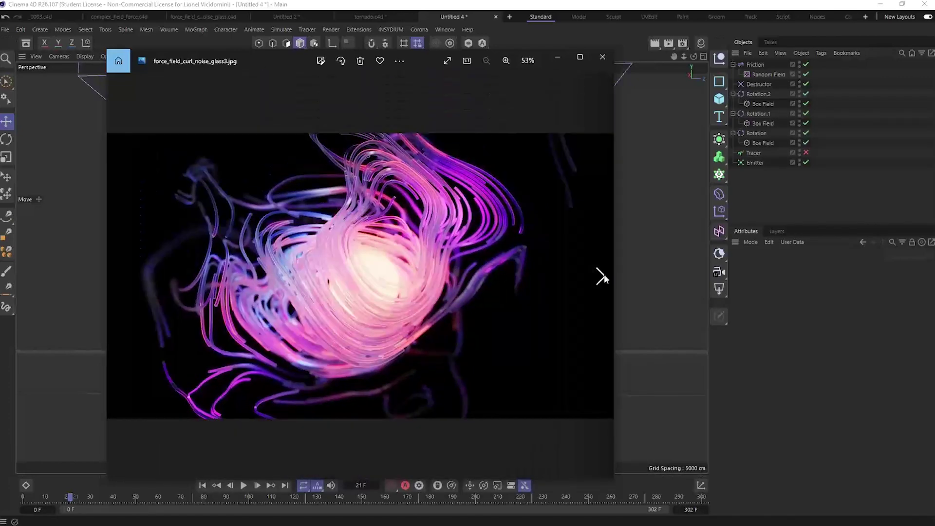
pyautogui.click(601, 278)
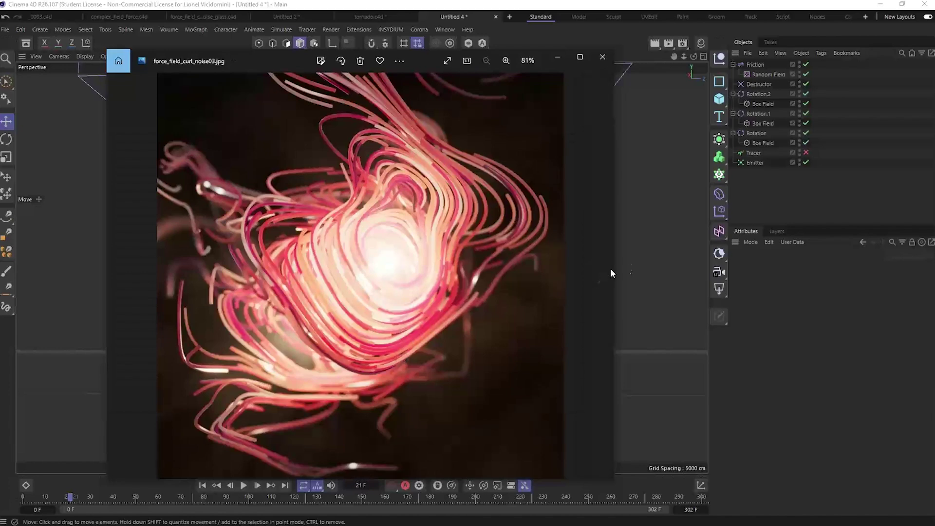
pyautogui.click(601, 276)
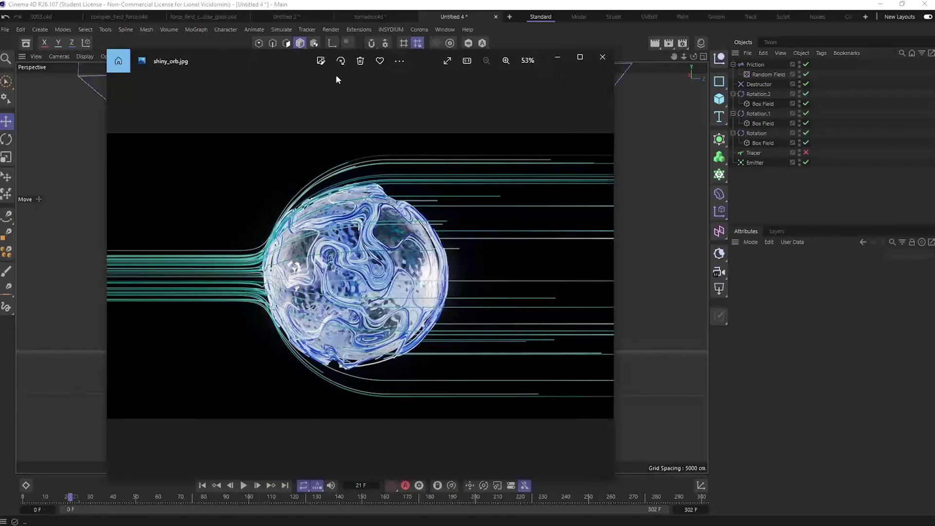
pyautogui.moveTo(277, 63); pyautogui.dragTo(357, 83)
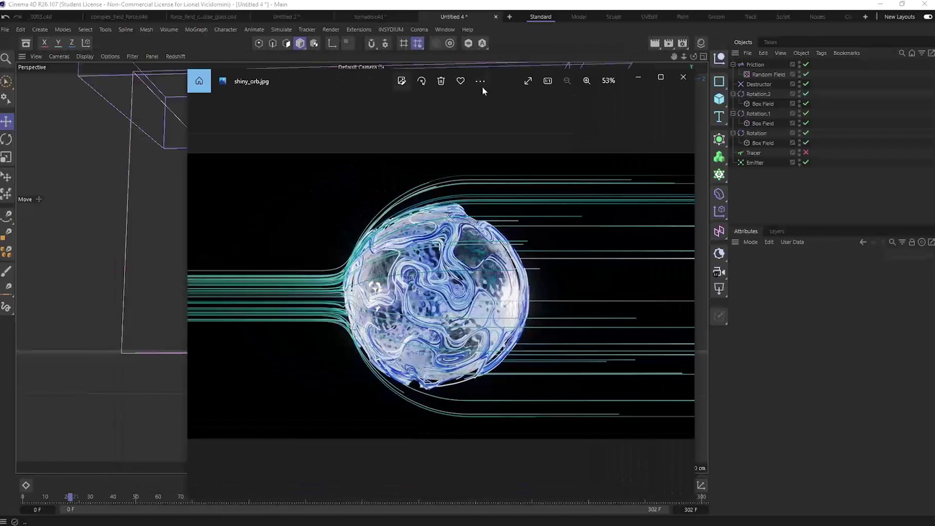
pyautogui.click(636, 80)
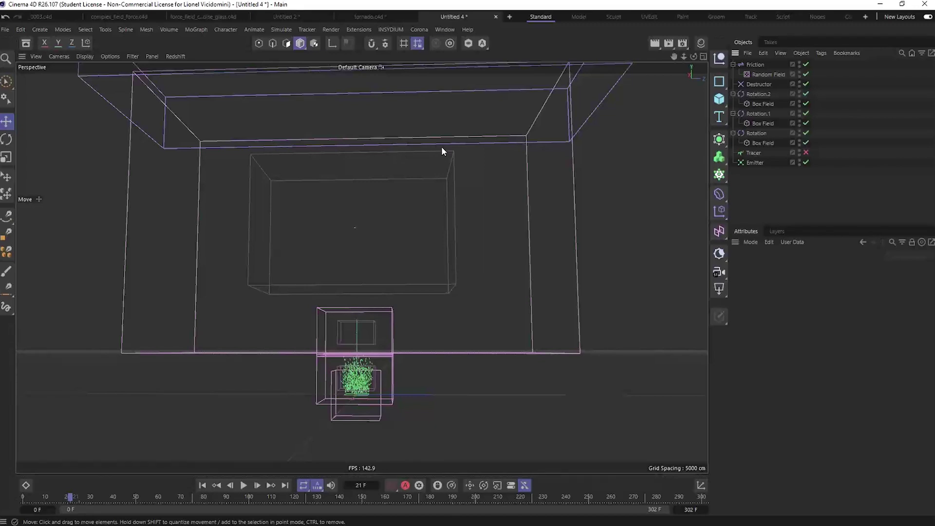
# Create a new empty project and add a particle Emitter to it
pyautogui.click(508, 17)
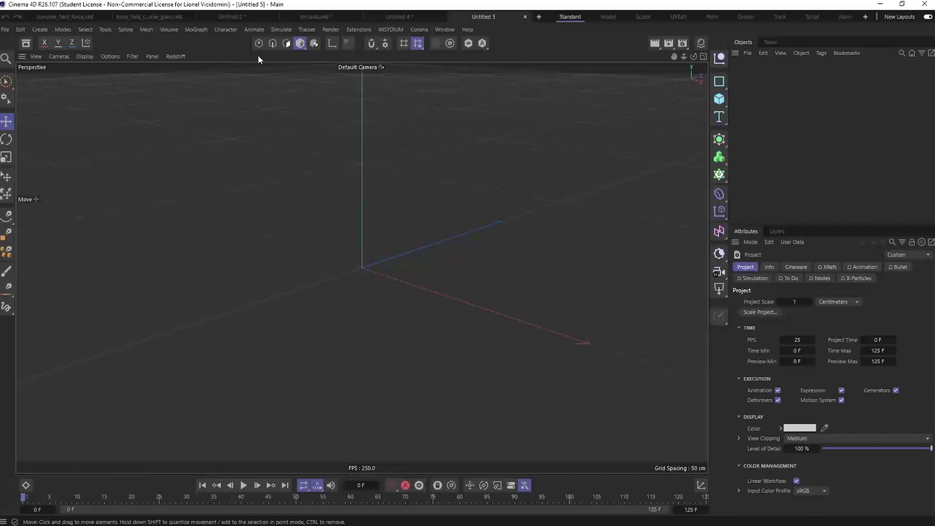
pyautogui.click(280, 29)
pyautogui.click(295, 109)
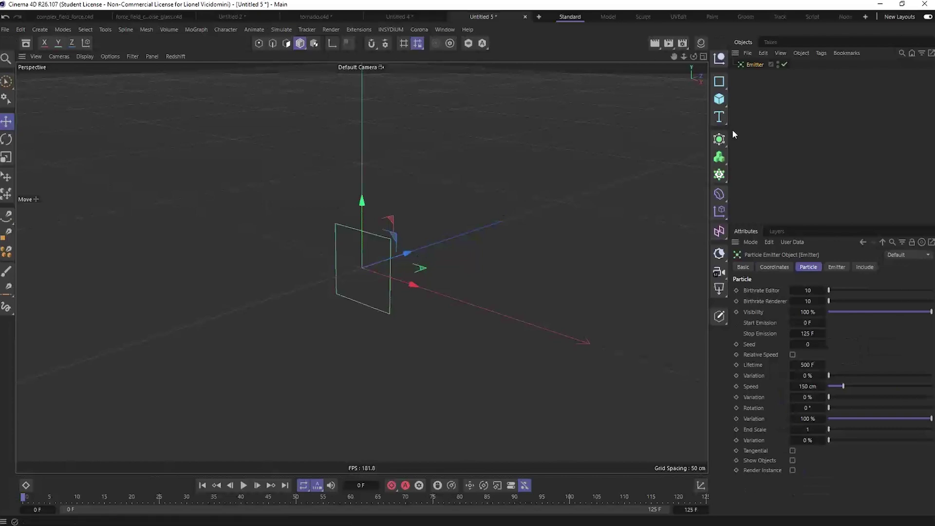
# Add a Cloner, set its mode to Object, and link the Emitter as its source object
pyautogui.click(719, 175)
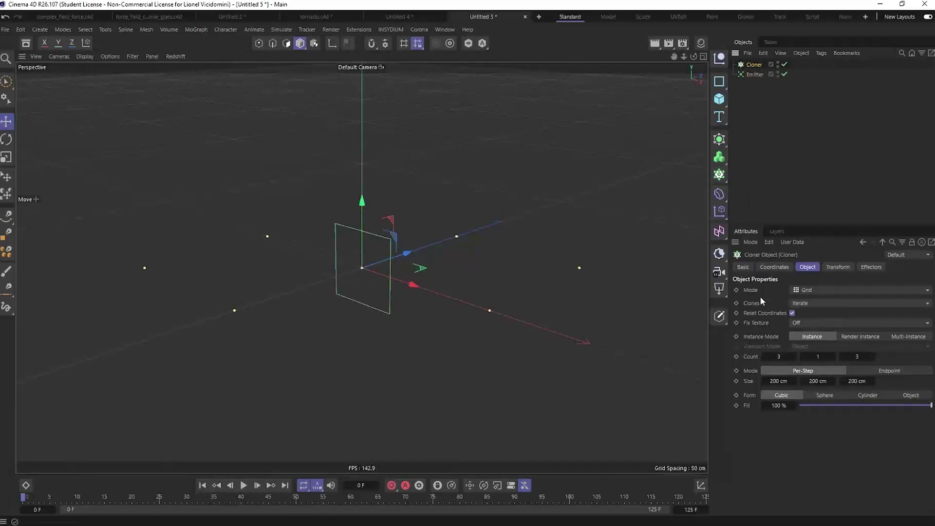
pyautogui.click(806, 290)
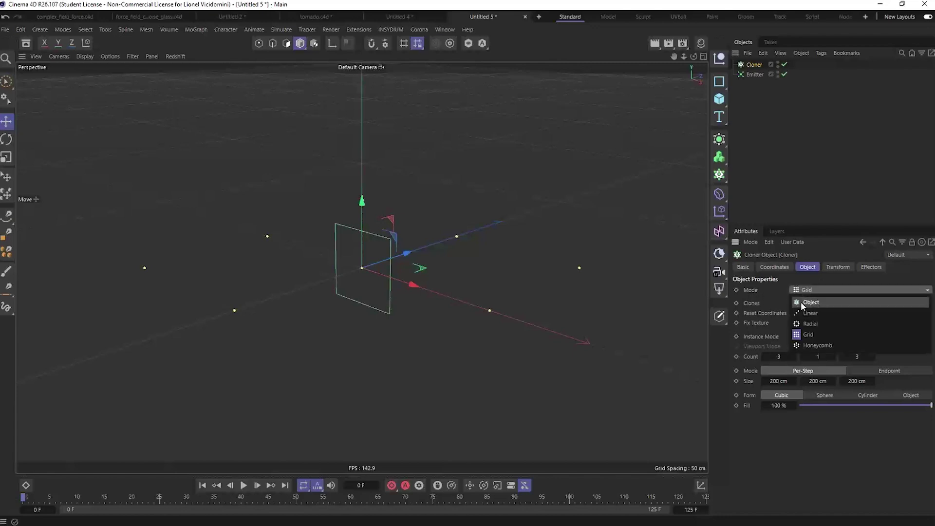
pyautogui.click(805, 302)
pyautogui.moveTo(755, 74); pyautogui.dragTo(819, 359)
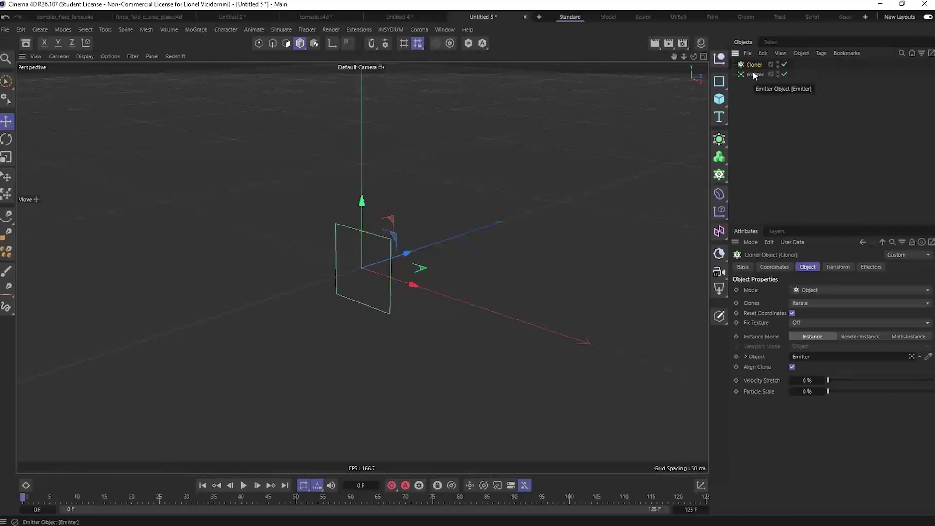
# Add a cube scaled down to 12 cm, make it a child of the Cloner, and play the animation to preview the clones
pyautogui.click(719, 99)
pyautogui.press('t')
pyautogui.moveTo(530, 188); pyautogui.dragTo(219, 340)
pyautogui.moveTo(753, 65); pyautogui.dragTo(760, 68)
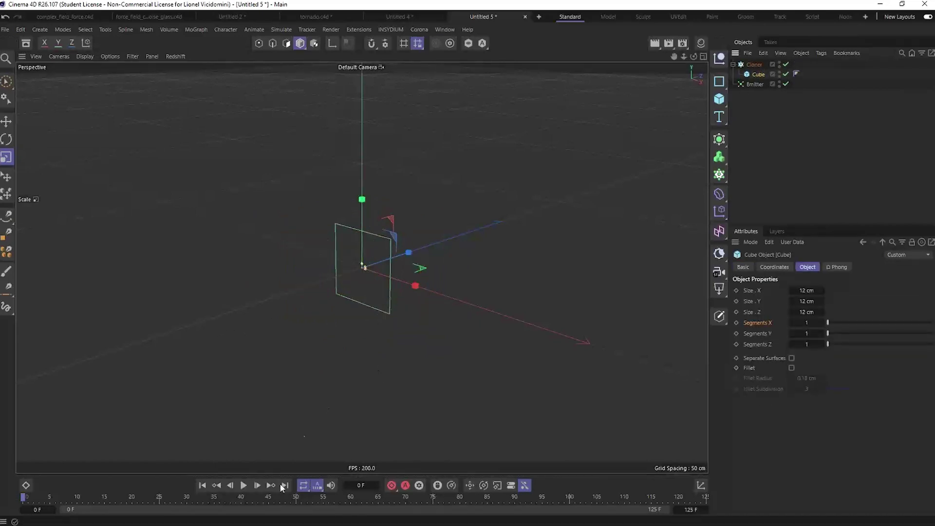
pyautogui.click(243, 485)
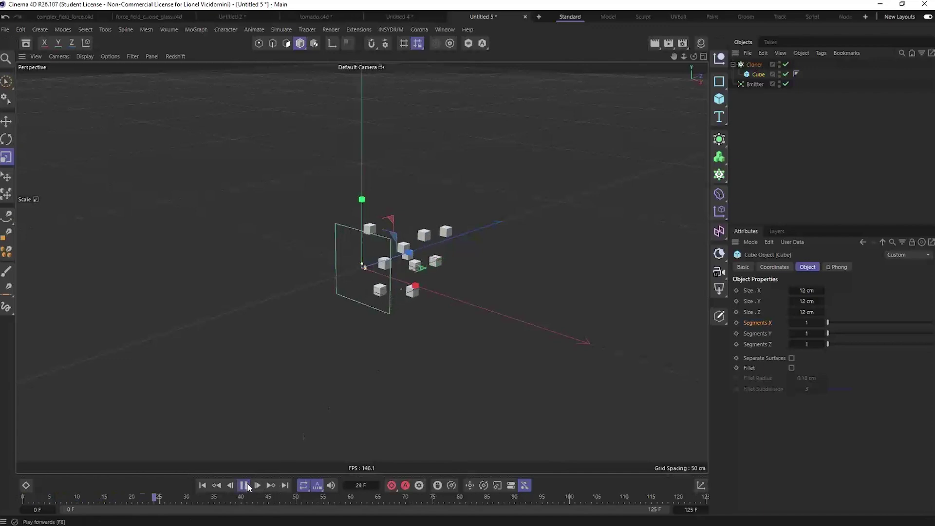
pyautogui.click(247, 490)
pyautogui.keyDown('alt'); pyautogui.moveTo(405, 279); pyautogui.dragTo(300, 273); pyautogui.keyUp('alt')
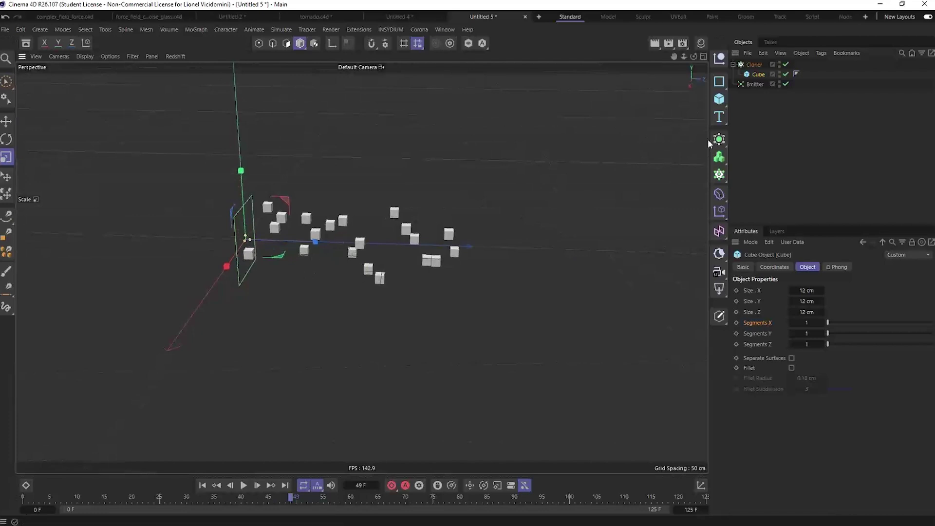
# Set the Cloner's instance mode to Multi-Instance and replay the animation from the start
pyautogui.click(755, 65)
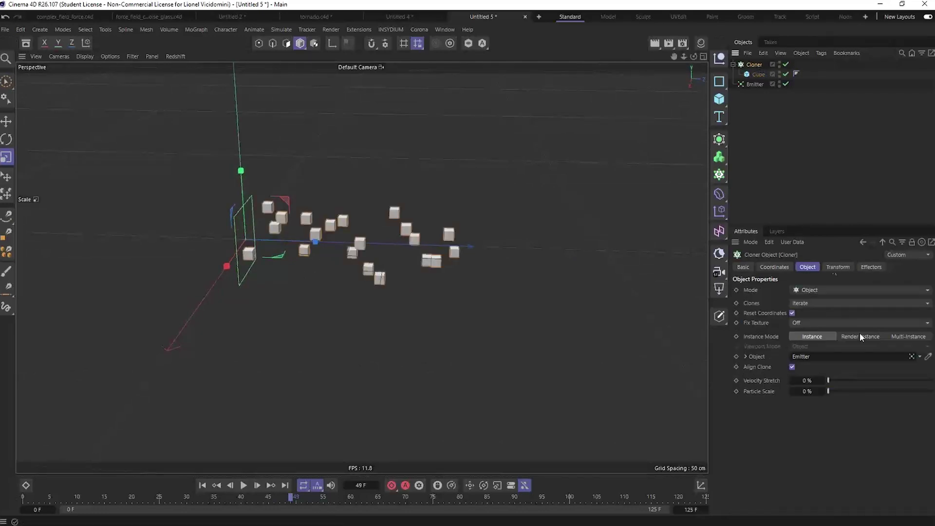
pyautogui.click(909, 337)
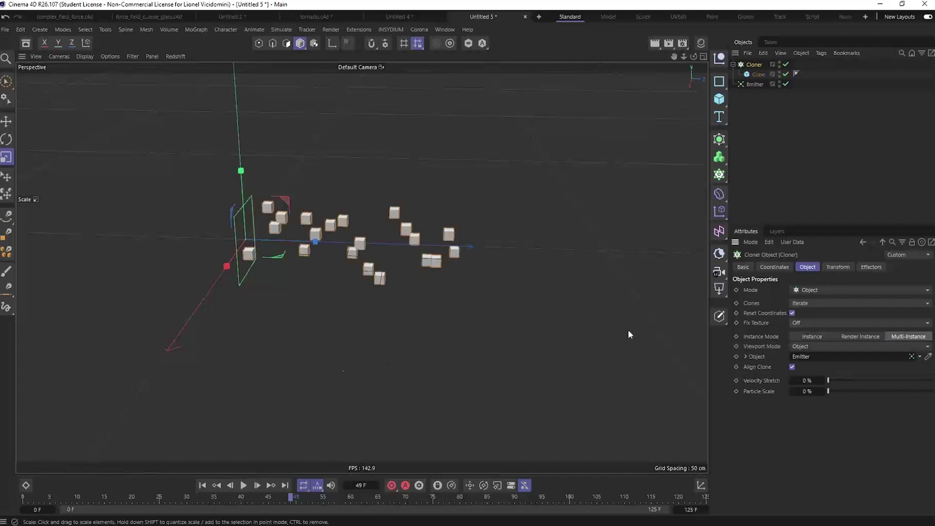
pyautogui.click(203, 485)
pyautogui.click(244, 486)
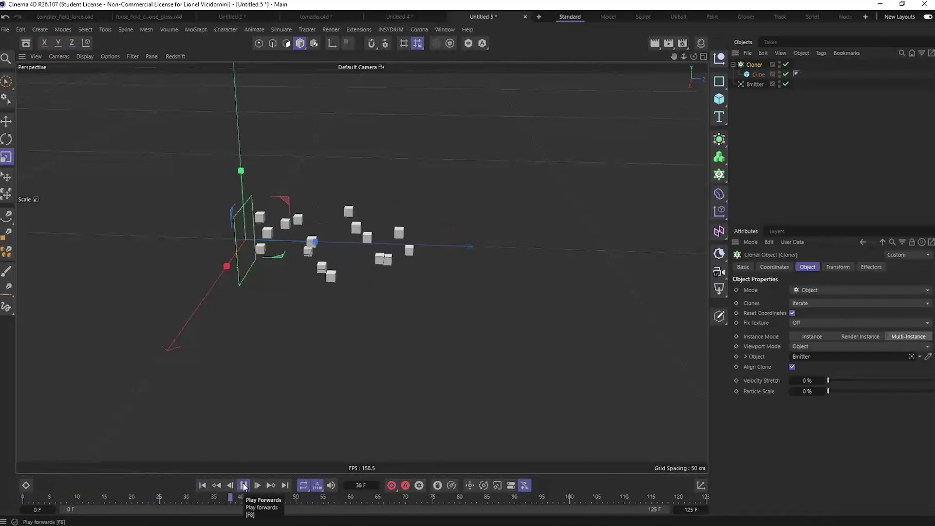
pyautogui.click(244, 486)
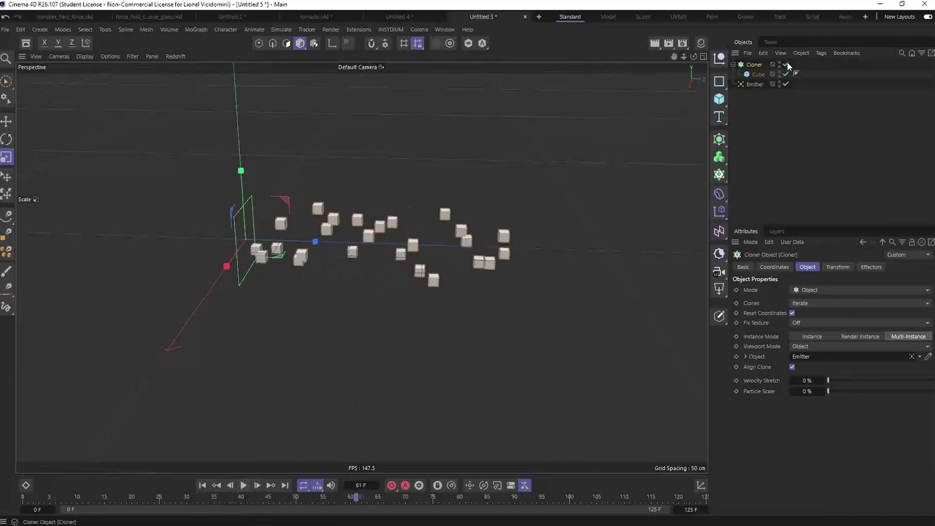
# Review the available particle forces with the Emitter and with the Cloner selected, and look at the MoGraph effectors
pyautogui.click(755, 85)
pyautogui.click(287, 29)
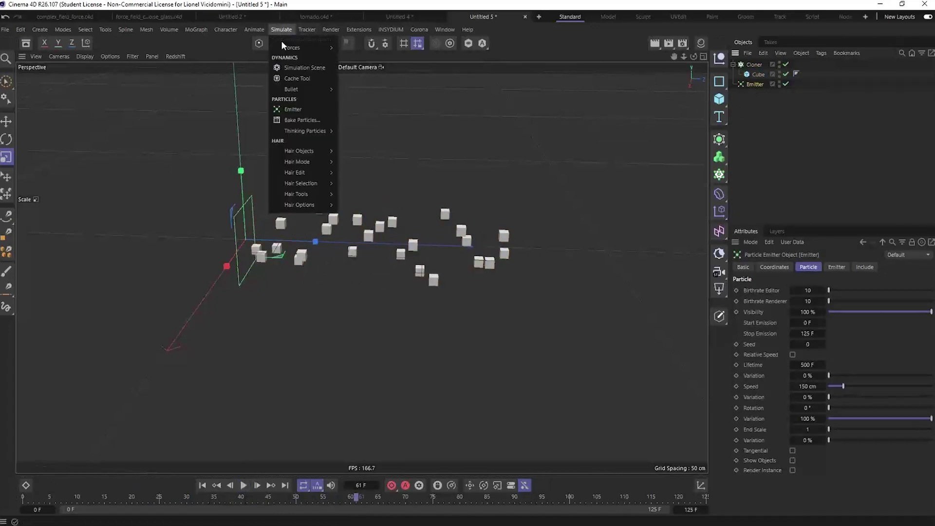
pyautogui.moveTo(292, 48)
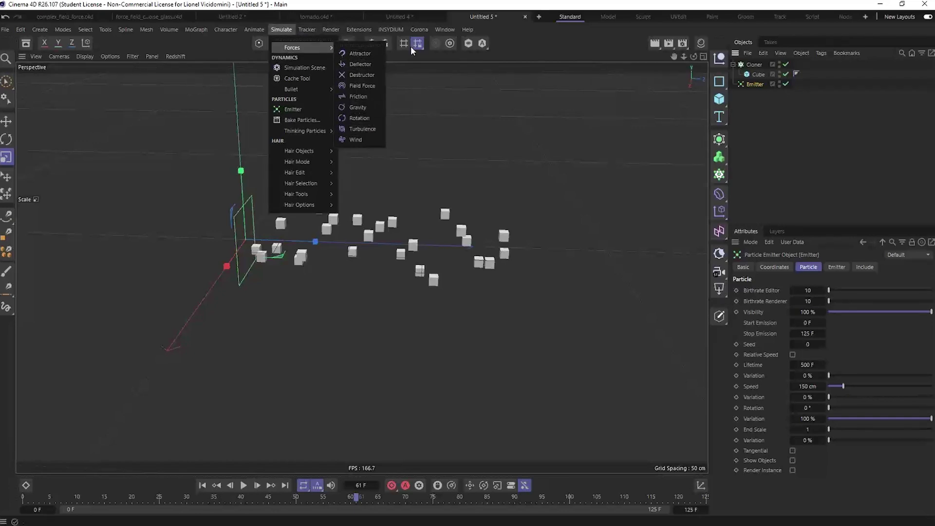
pyautogui.click(785, 104)
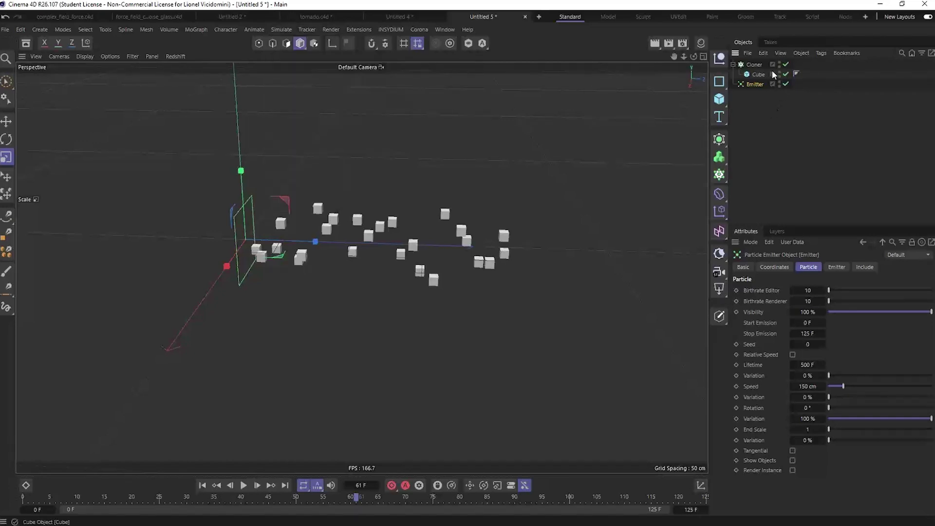
pyautogui.click(754, 65)
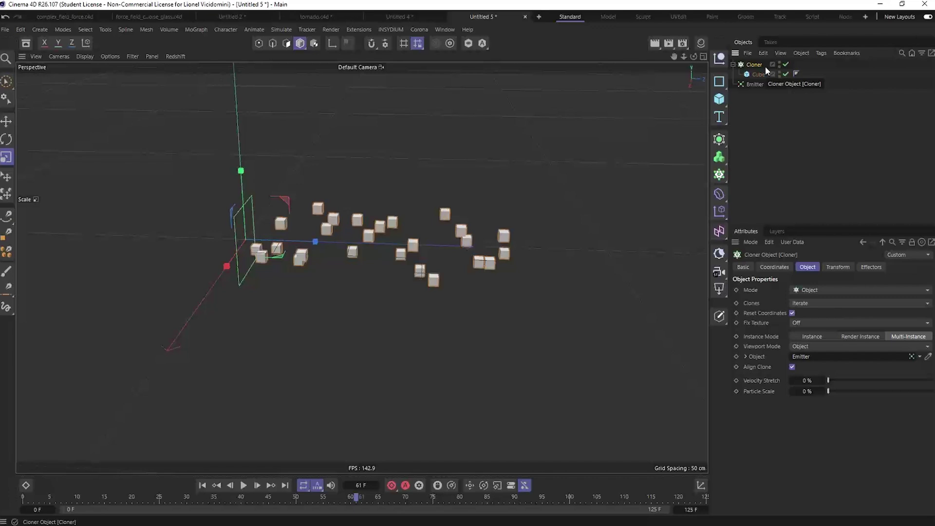
pyautogui.click(286, 28)
pyautogui.moveTo(296, 50)
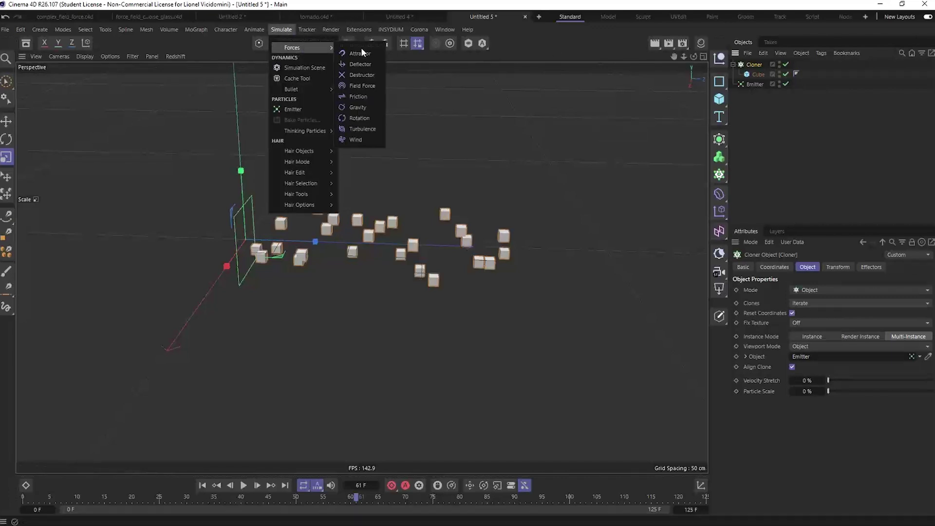
pyautogui.click(793, 183)
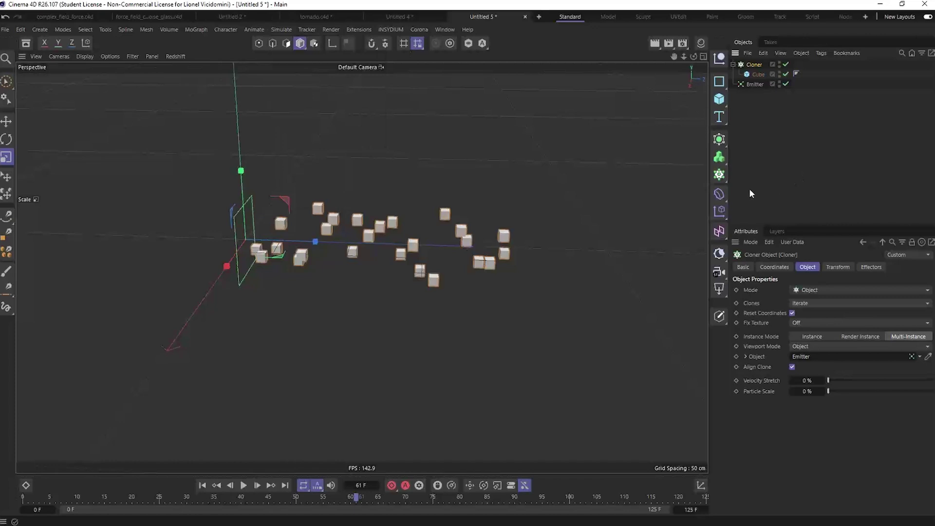
pyautogui.click(719, 211)
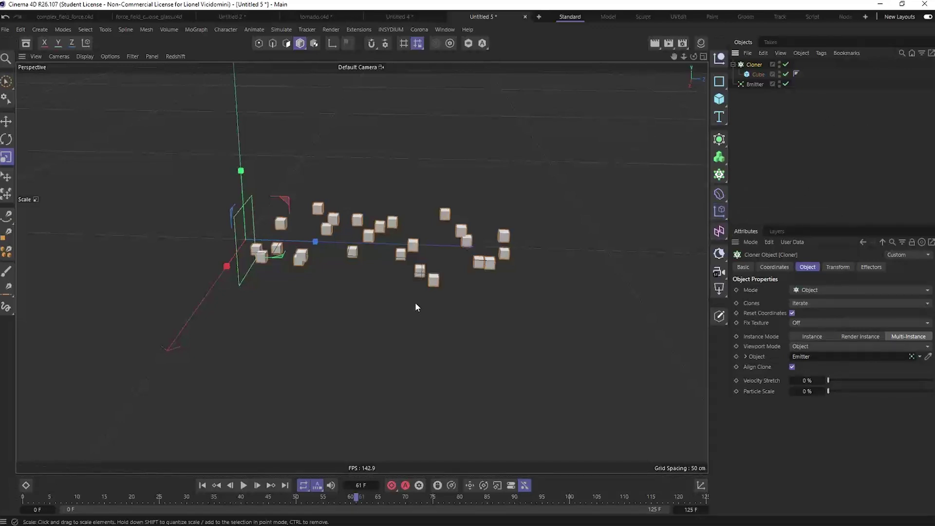
# Replay the cloned cubes' particle motion from the first frame
pyautogui.moveTo(442, 238); pyautogui.dragTo(324, 228, button='middle')
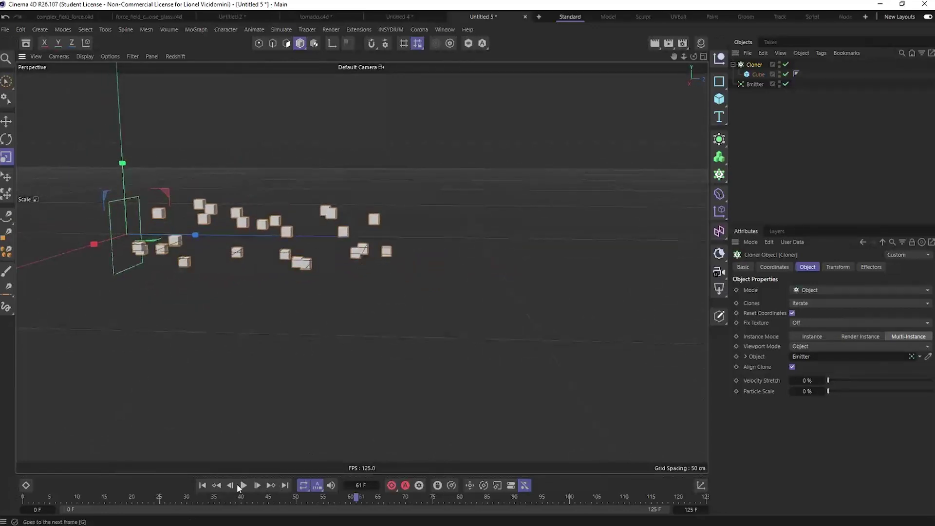
pyautogui.click(203, 486)
pyautogui.click(245, 486)
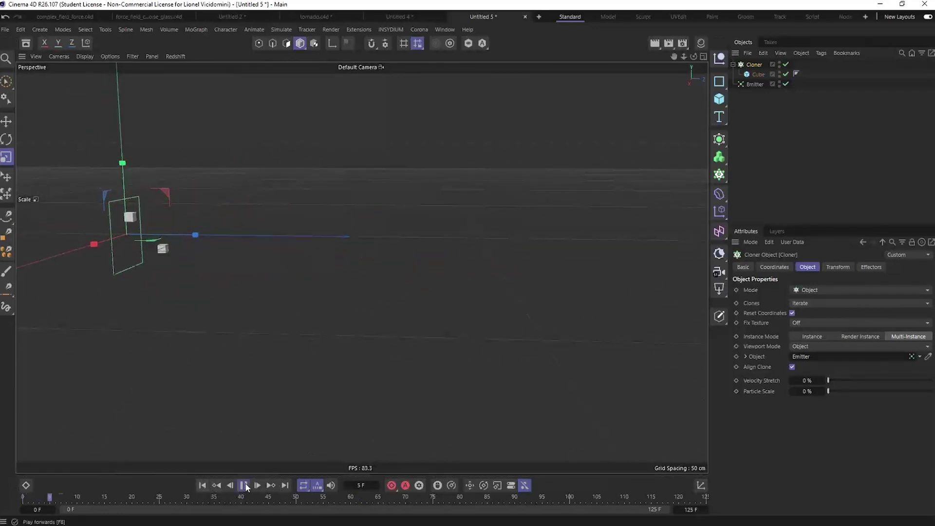
pyautogui.click(245, 486)
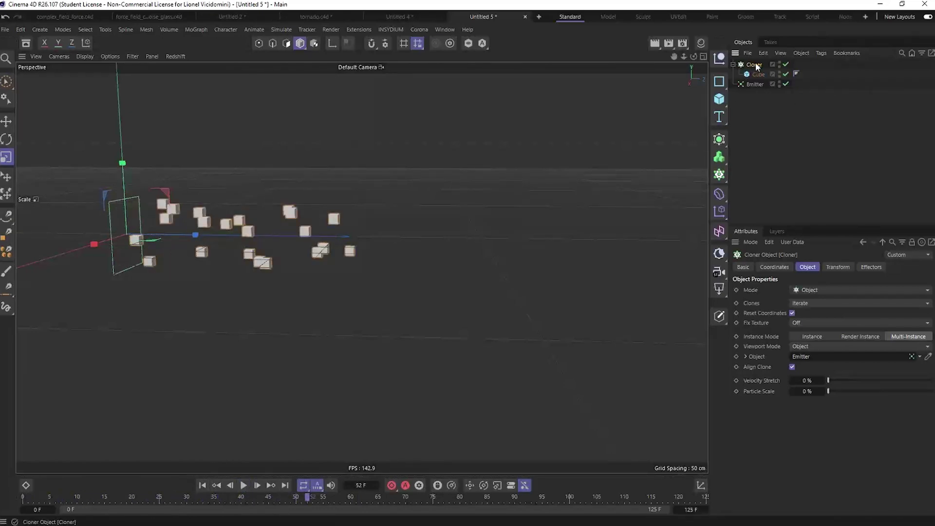
# Add a Tracer linked to the Cloner and play the animation from the start to draw the clones' paths
pyautogui.click(719, 174)
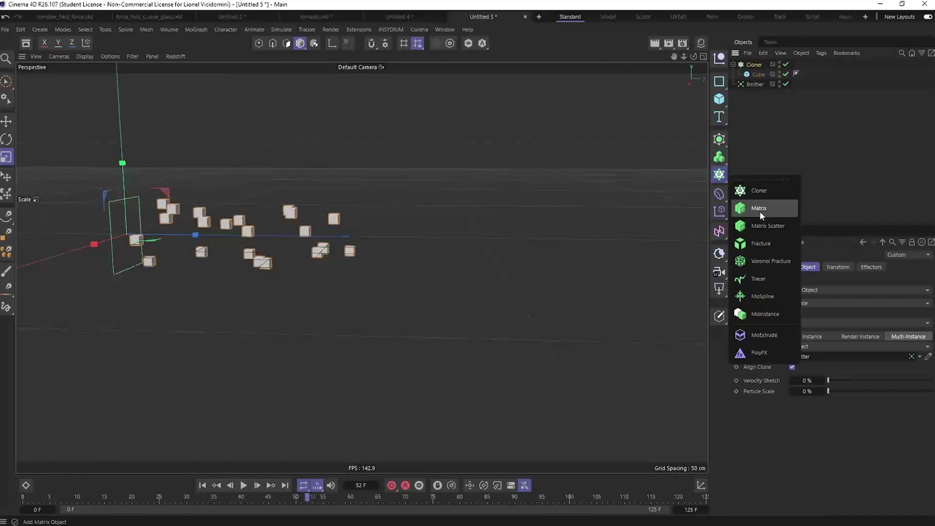
pyautogui.click(764, 272)
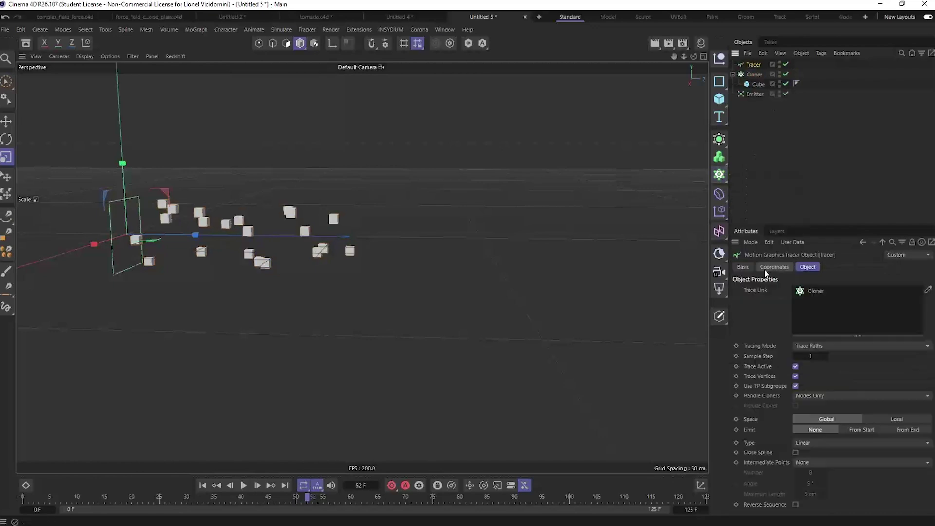
pyautogui.click(202, 485)
pyautogui.click(244, 486)
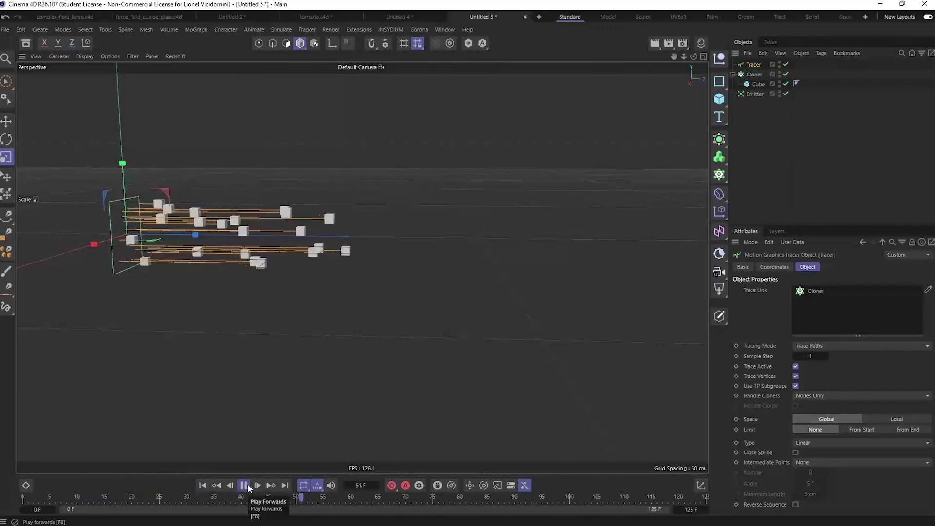
pyautogui.click(246, 486)
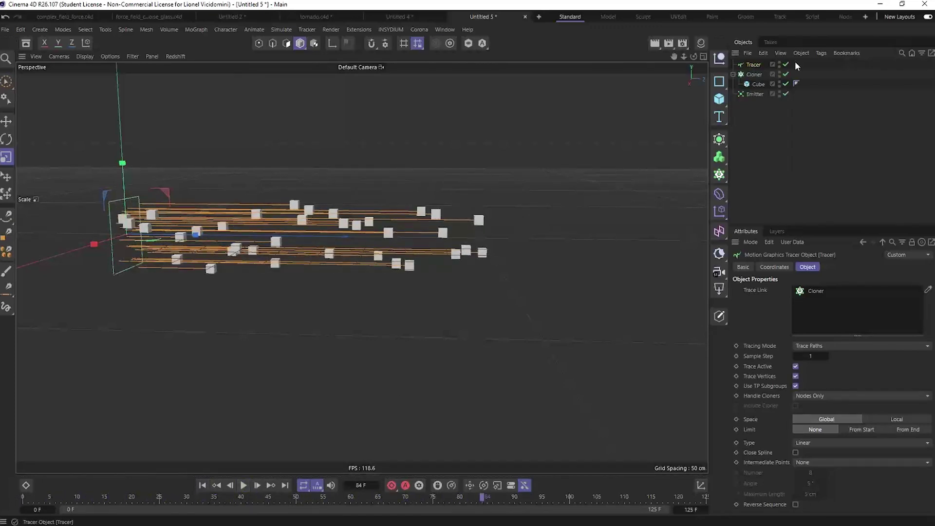
# Add a Plain effector to the Cloner and replay the animation from the start with the traced paths
pyautogui.click(752, 74)
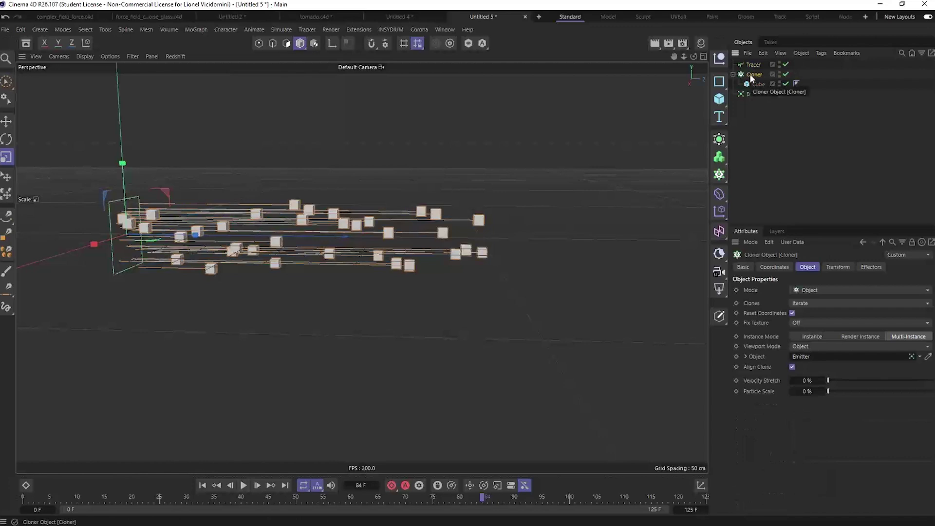
pyautogui.click(721, 213)
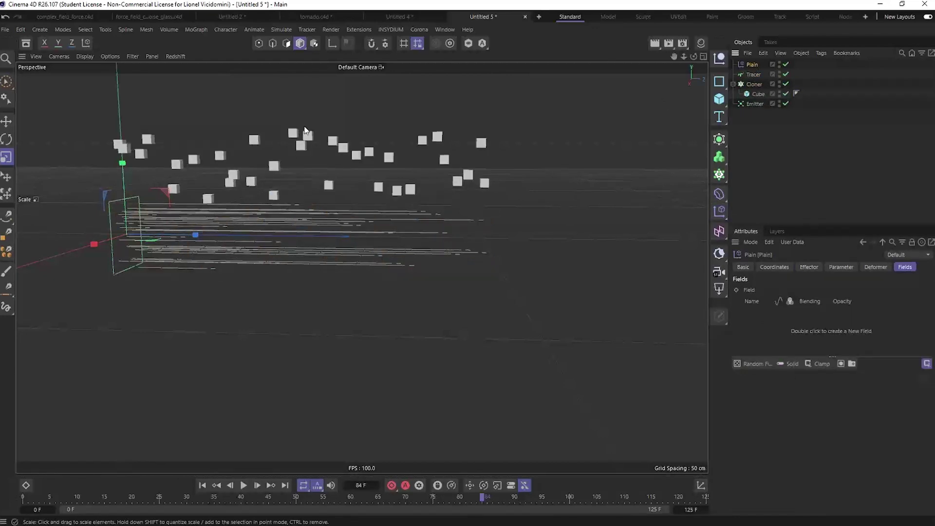
pyautogui.click(203, 485)
pyautogui.click(244, 485)
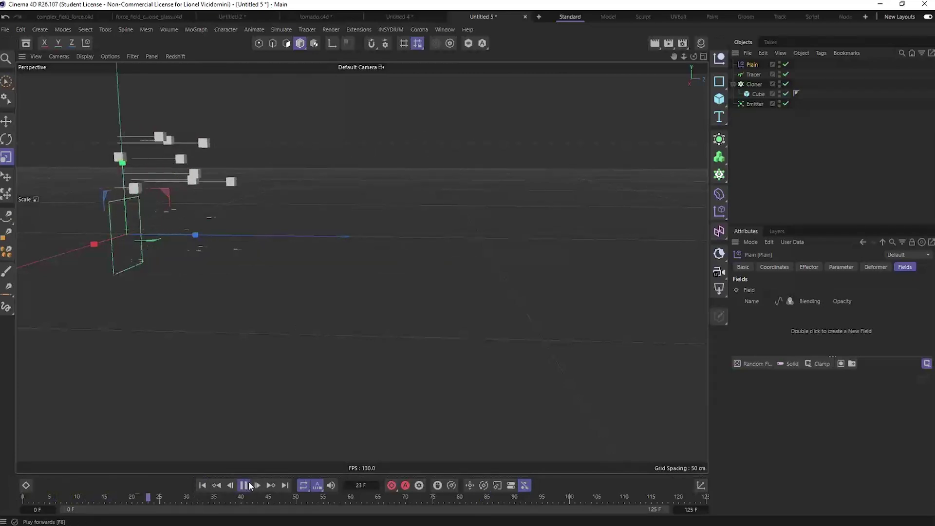
pyautogui.click(250, 484)
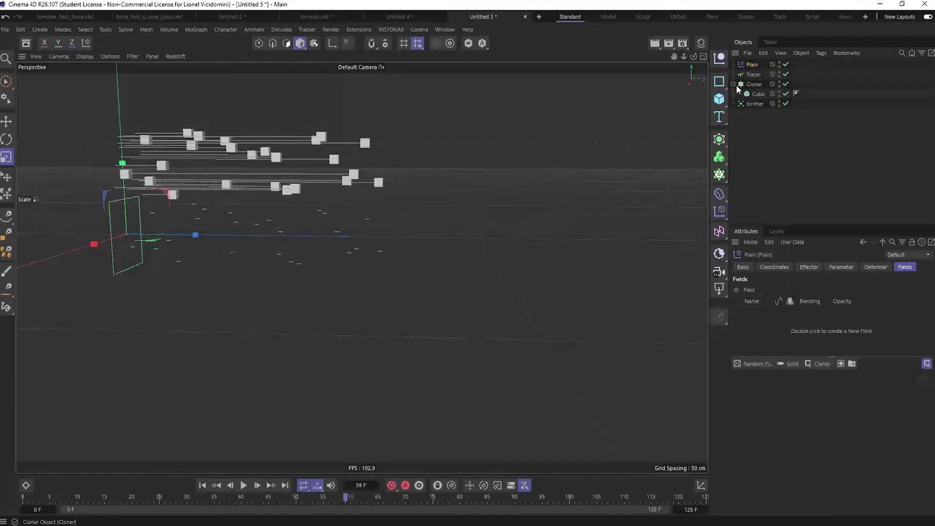
# Add a Random Field to the Plain effector and replay the animation from the first frame
pyautogui.click(755, 84)
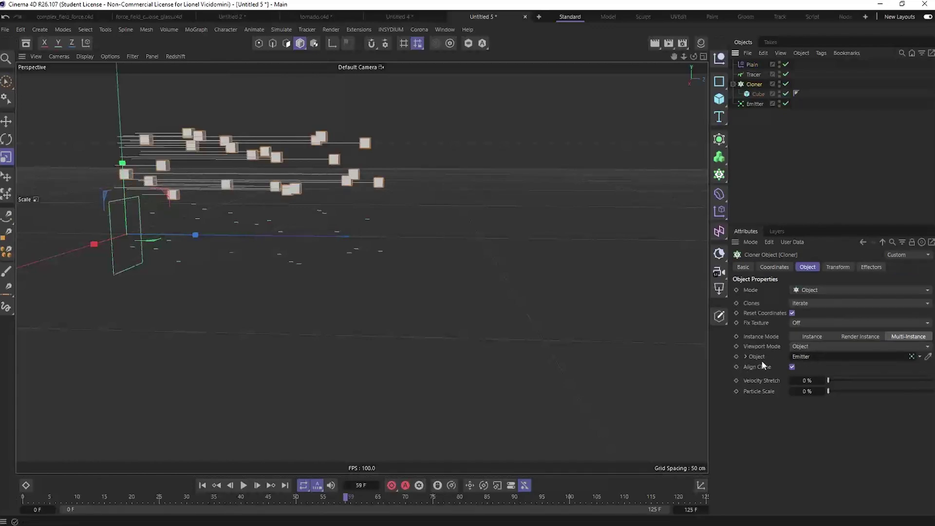
pyautogui.click(752, 65)
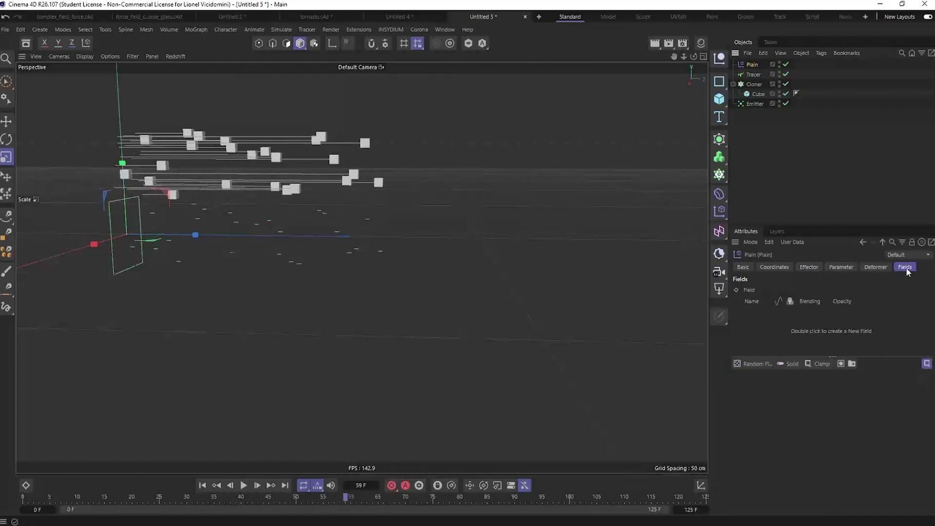
pyautogui.click(752, 363)
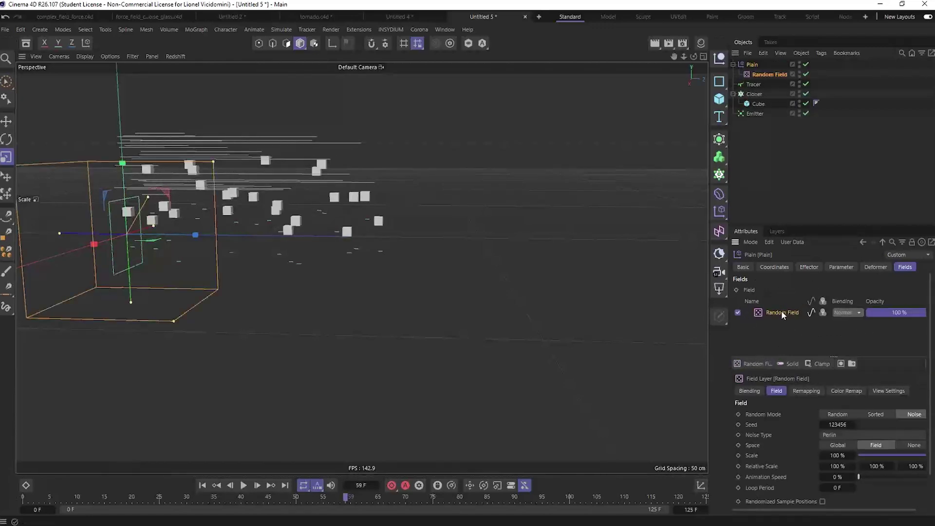
pyautogui.click(202, 485)
pyautogui.click(244, 485)
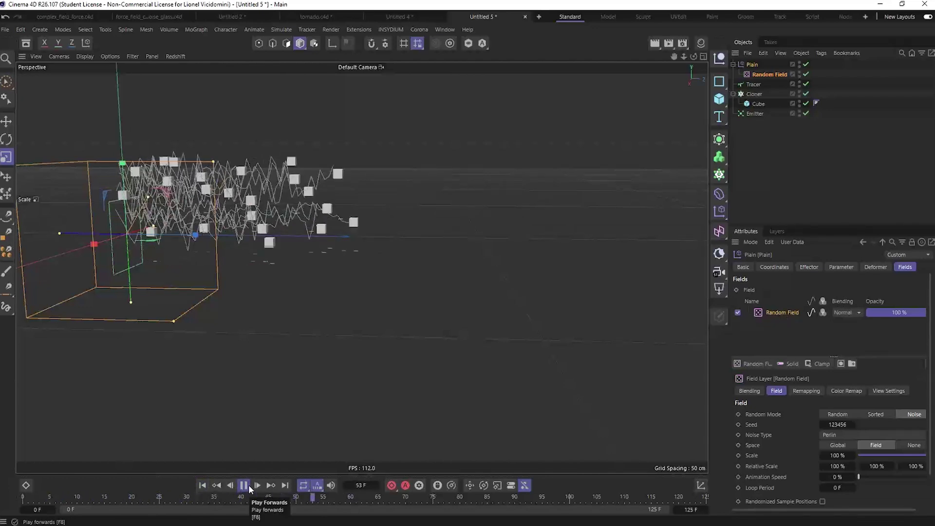
pyautogui.click(244, 486)
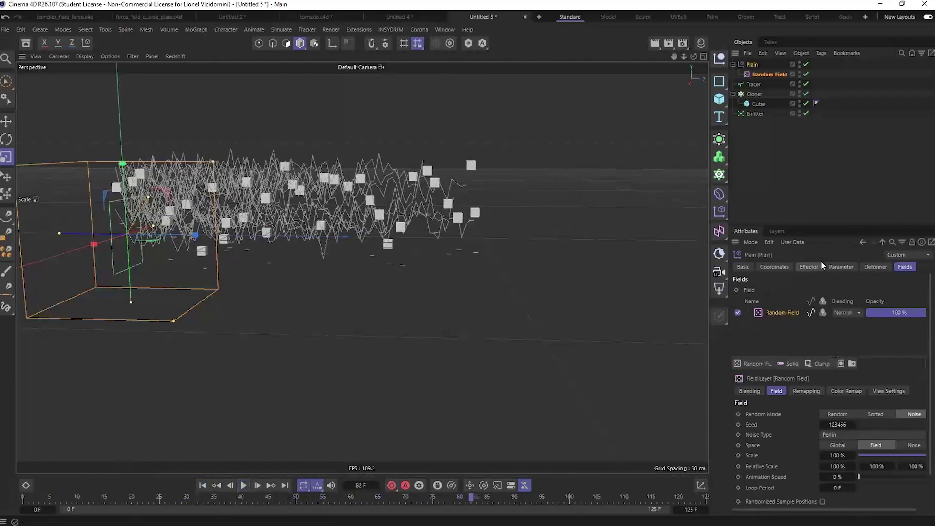
# Check the Plain effector's position parameters, set the Random Field's noise scale to 1343 %, and replay the animation from the start
pyautogui.click(842, 267)
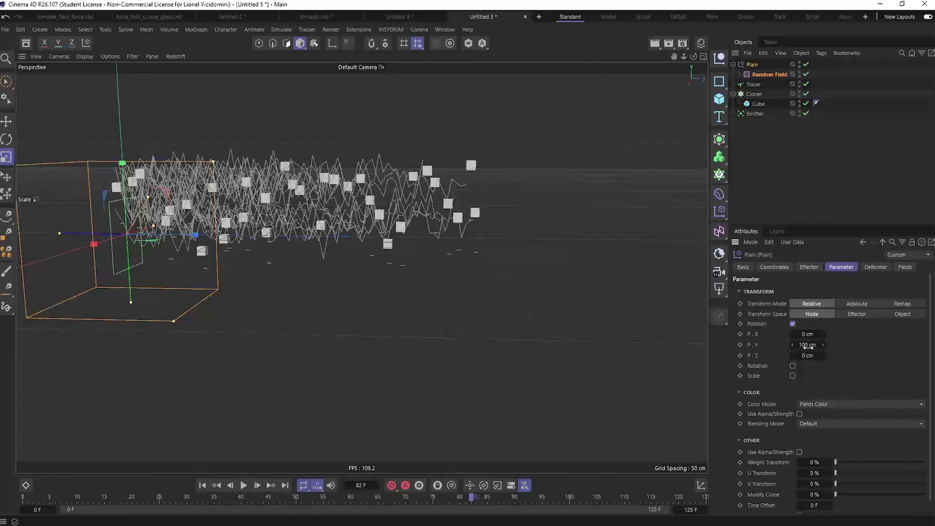
pyautogui.click(905, 267)
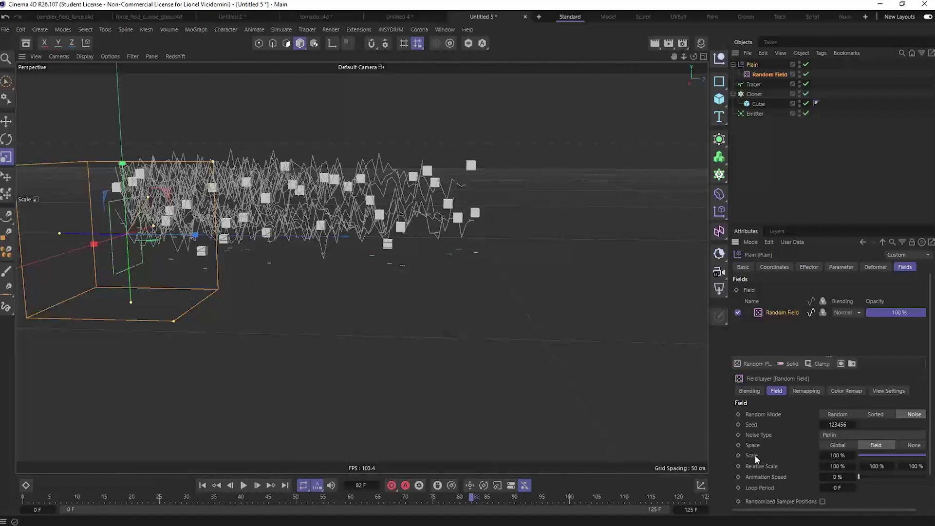
pyautogui.moveTo(838, 455)
pyautogui.mouseDown()
pyautogui.moveTo(911, 455)
pyautogui.moveTo(898, 456)
pyautogui.mouseUp()
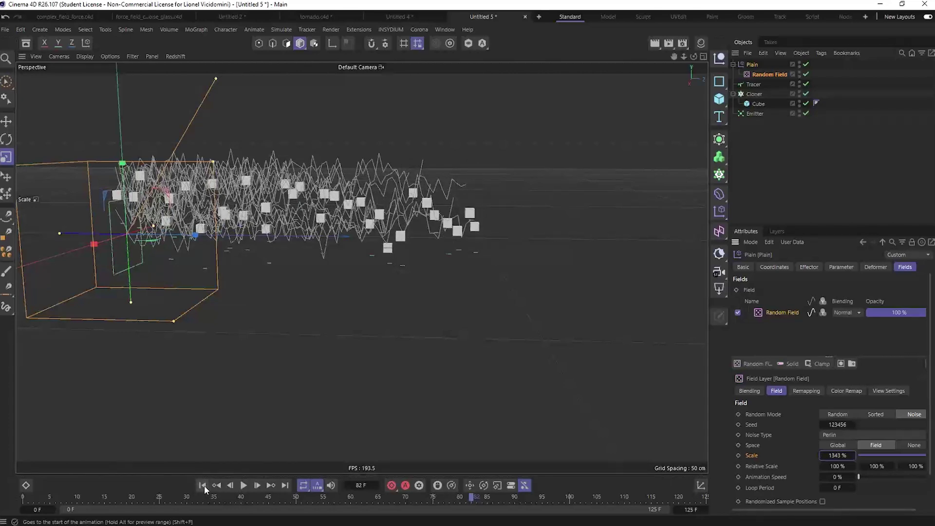
pyautogui.click(203, 486)
pyautogui.click(246, 486)
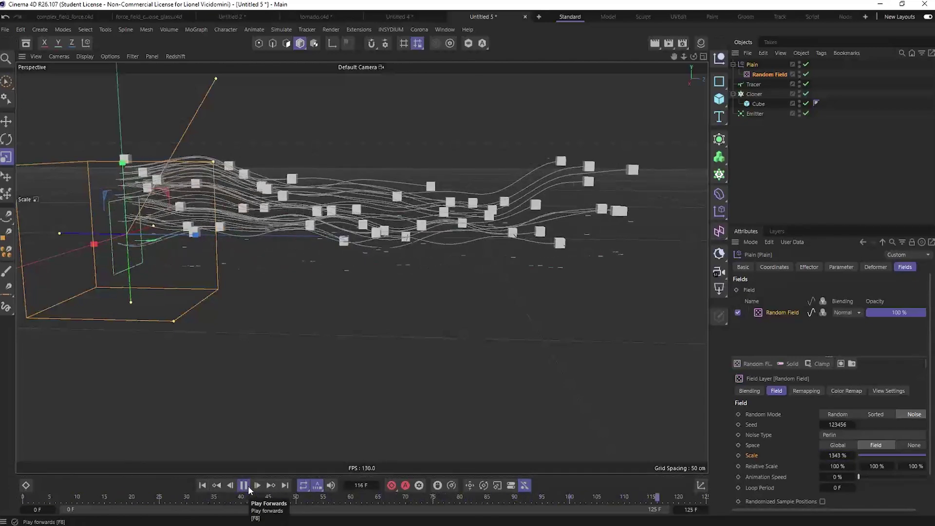
pyautogui.keyDown('alt'); pyautogui.moveTo(370, 219); pyautogui.dragTo(451, 260); pyautogui.keyUp('alt')
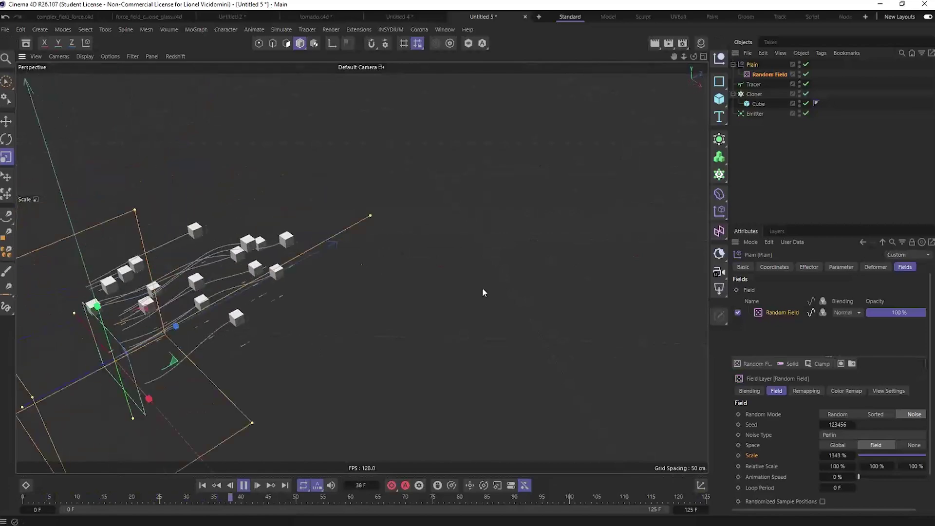
# Extend the animation range to 342 frames and let it play on to about frame 236
pyautogui.moveTo(707, 509); pyautogui.dragTo(720, 501)
pyautogui.keyDown('alt'); pyautogui.moveTo(378, 283); pyautogui.dragTo(297, 203); pyautogui.keyUp('alt')
pyautogui.scroll(-3, 298, 203)
pyautogui.keyDown('alt'); pyautogui.moveTo(370, 258); pyautogui.dragTo(280, 248, button='middle'); pyautogui.keyUp('alt')
pyautogui.click(245, 487)
pyautogui.keyDown('alt'); pyautogui.moveTo(306, 264); pyautogui.dragTo(258, 266); pyautogui.keyUp('alt')
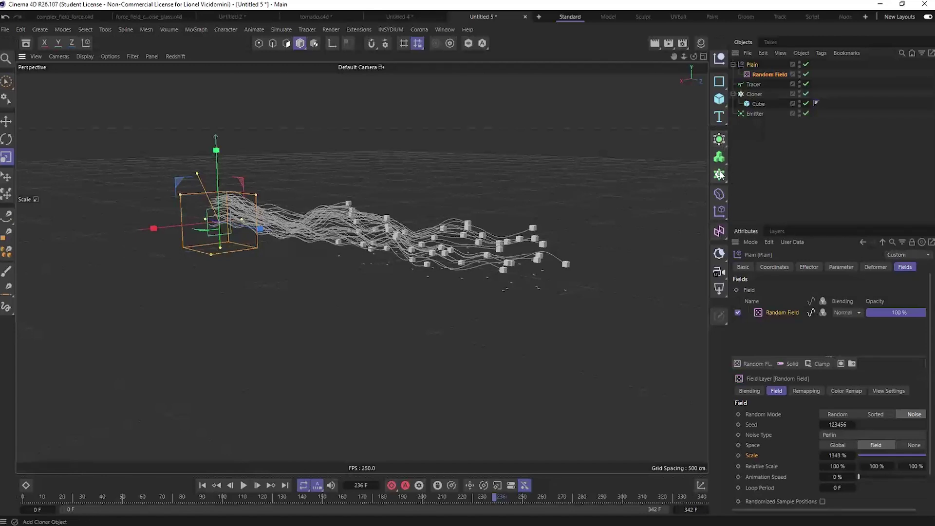
# Set the Emitter's X-Size to 670 cm and Y-Size to 0 cm, and replay the animation from the start
pyautogui.click(755, 114)
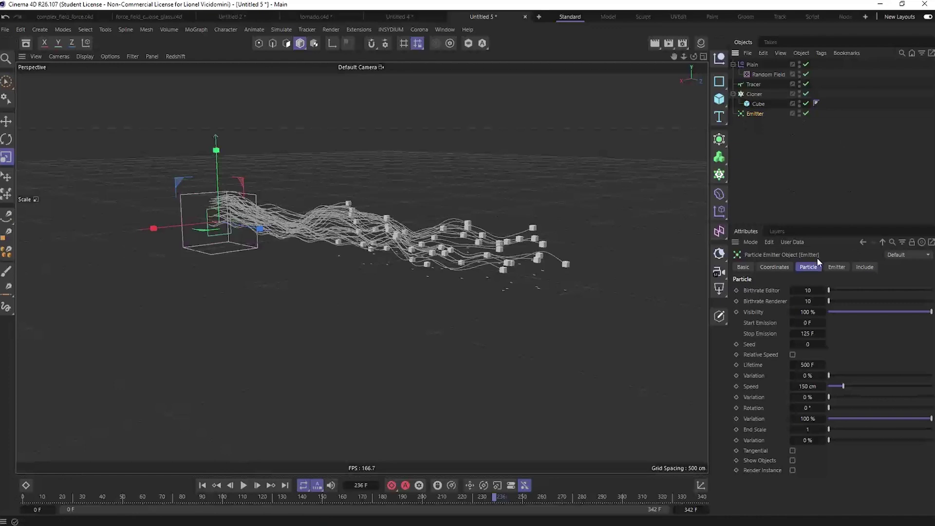
pyautogui.click(834, 268)
pyautogui.moveTo(817, 305); pyautogui.dragTo(899, 292)
pyautogui.moveTo(836, 311); pyautogui.dragTo(826, 318)
pyautogui.keyDown('alt'); pyautogui.moveTo(259, 247); pyautogui.dragTo(371, 264); pyautogui.keyUp('alt')
pyautogui.click(202, 485)
pyautogui.click(243, 485)
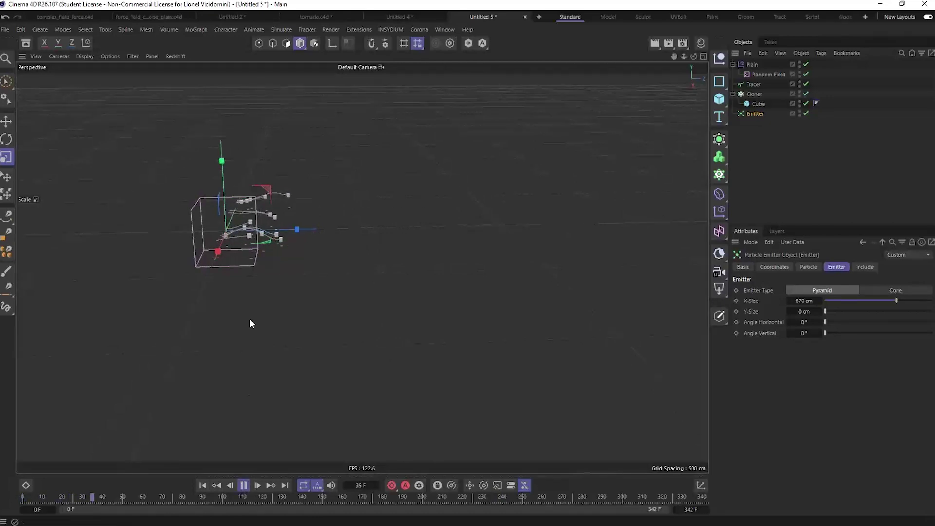
pyautogui.keyDown('alt'); pyautogui.moveTo(221, 219); pyautogui.dragTo(198, 261); pyautogui.keyUp('alt')
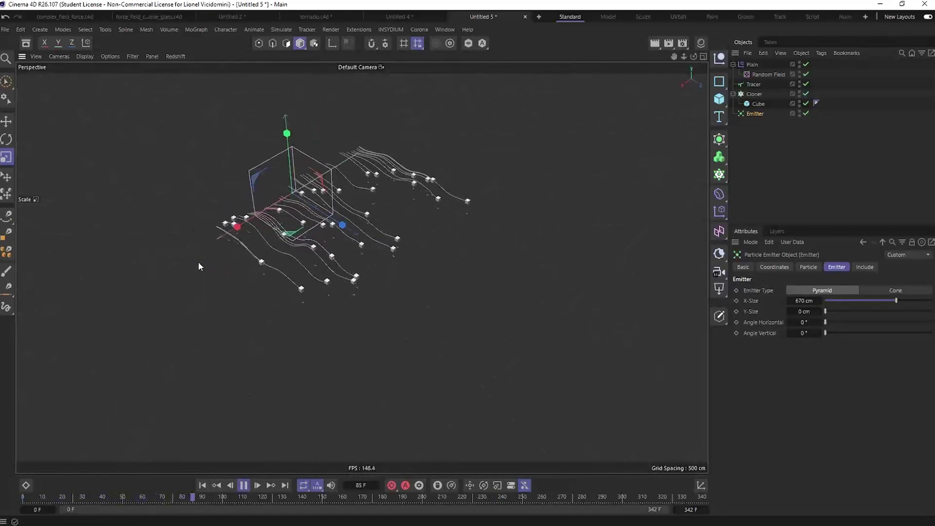
# Raise the Emitter's Birthrate Editor to 129 and replay from the first frame, pausing at frame 171 to inspect the traced paths
pyautogui.click(809, 267)
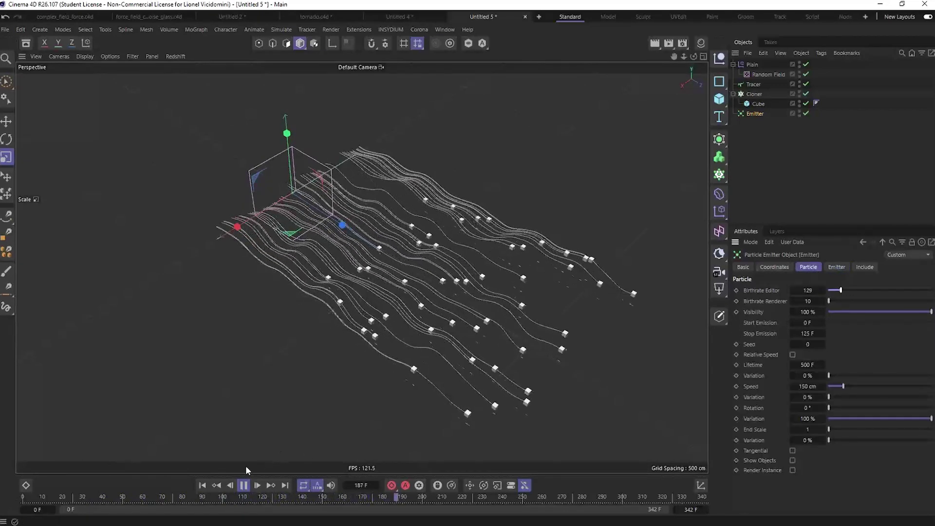
pyautogui.click(206, 485)
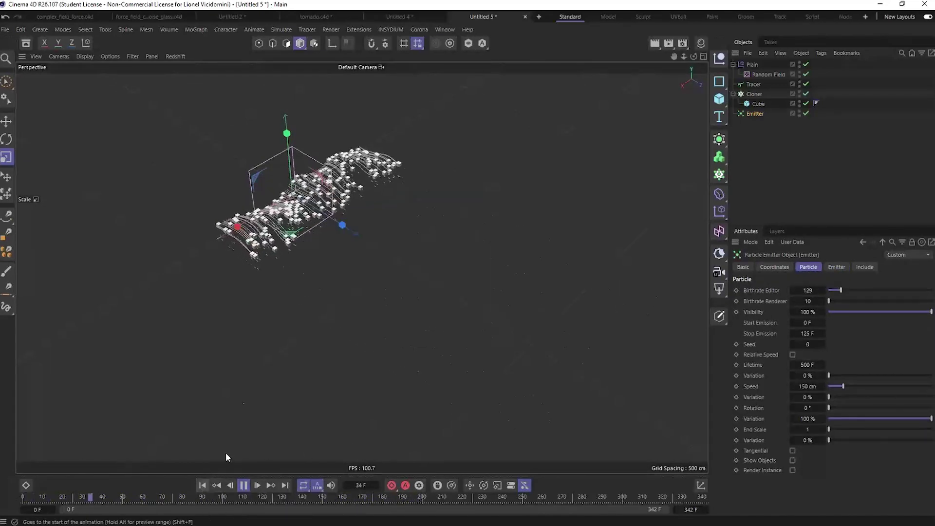
pyautogui.keyDown('alt'); pyautogui.moveTo(288, 272); pyautogui.dragTo(371, 252); pyautogui.keyUp('alt')
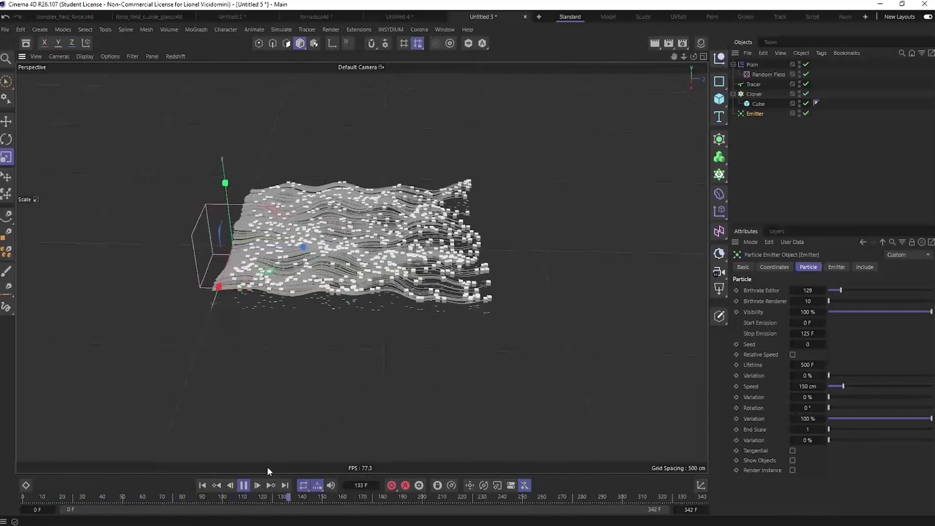
pyautogui.click(244, 485)
pyautogui.keyDown('alt'); pyautogui.moveTo(424, 224); pyautogui.dragTo(338, 273); pyautogui.keyUp('alt')
pyautogui.scroll(5, 468, 200)
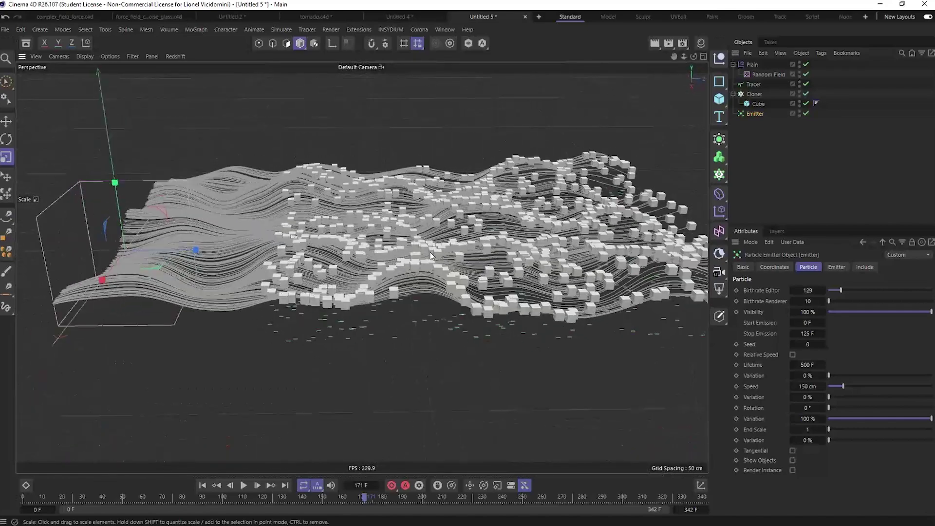
pyautogui.scroll(-5, 430, 255)
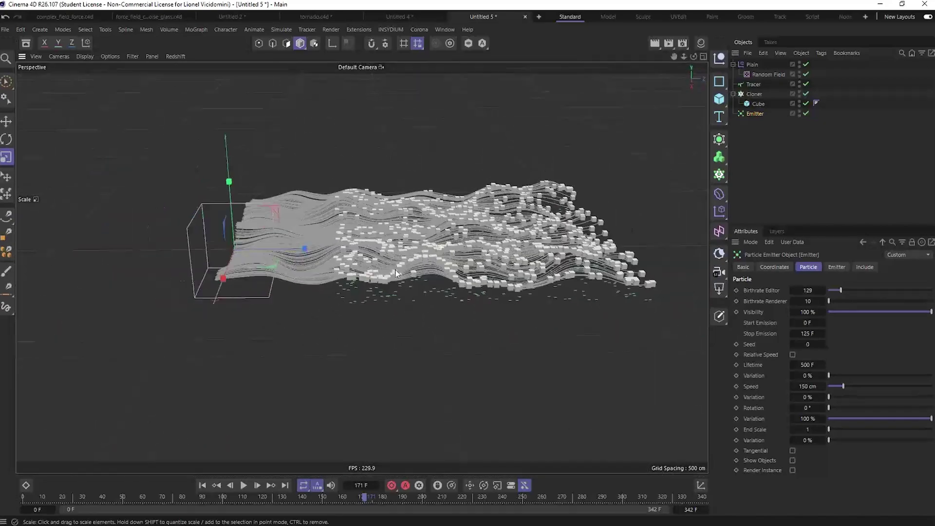
pyautogui.keyDown('alt'); pyautogui.moveTo(449, 233); pyautogui.dragTo(370, 223, button='middle'); pyautogui.keyUp('alt')
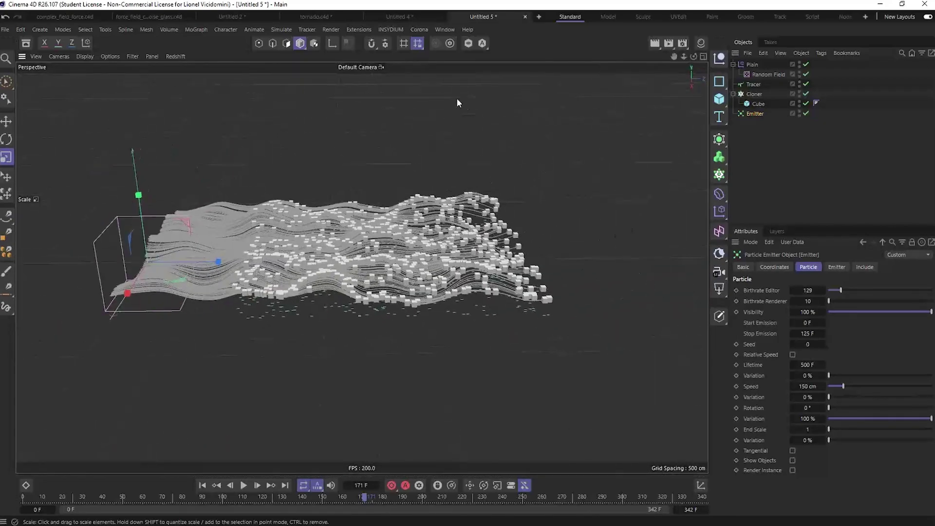
# Add a Rotation force and move it forward along Z into the middle of the particle stream
pyautogui.click(276, 30)
pyautogui.moveTo(298, 47)
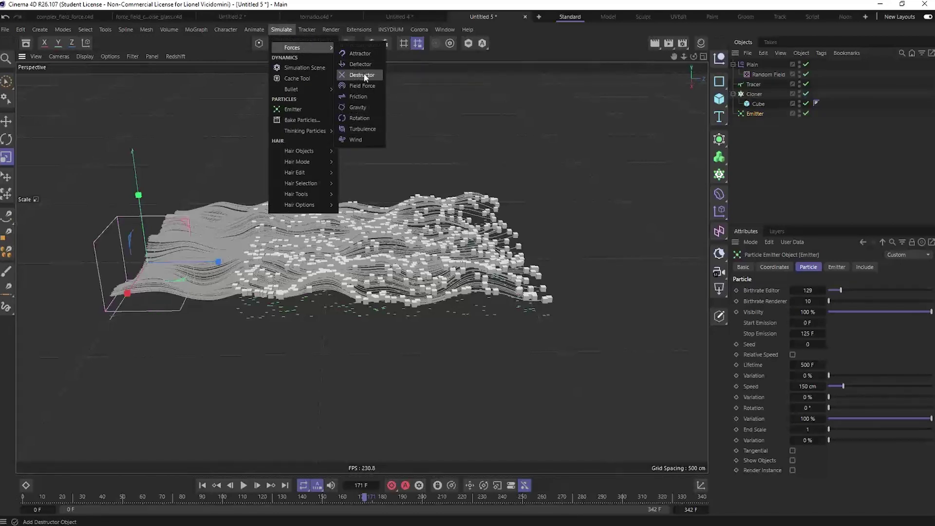
pyautogui.click(355, 118)
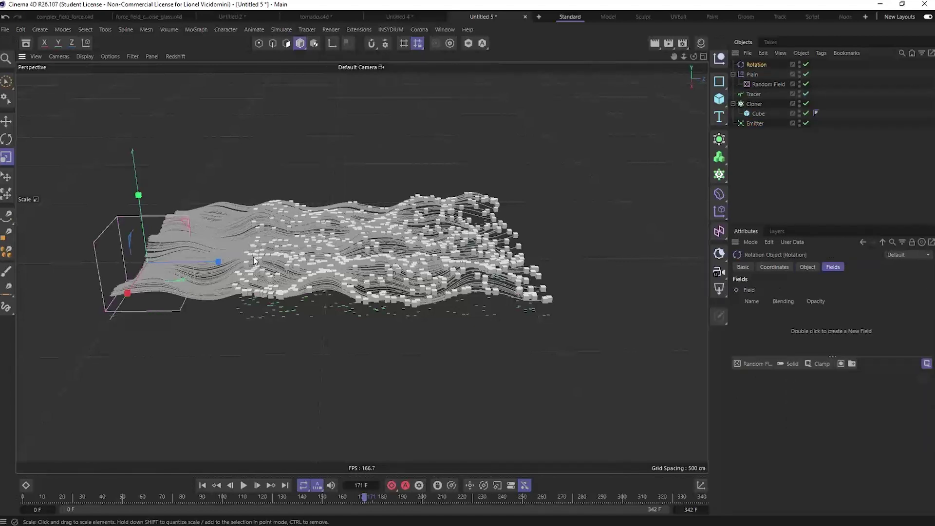
pyautogui.press('e')
pyautogui.moveTo(187, 229); pyautogui.dragTo(323, 115)
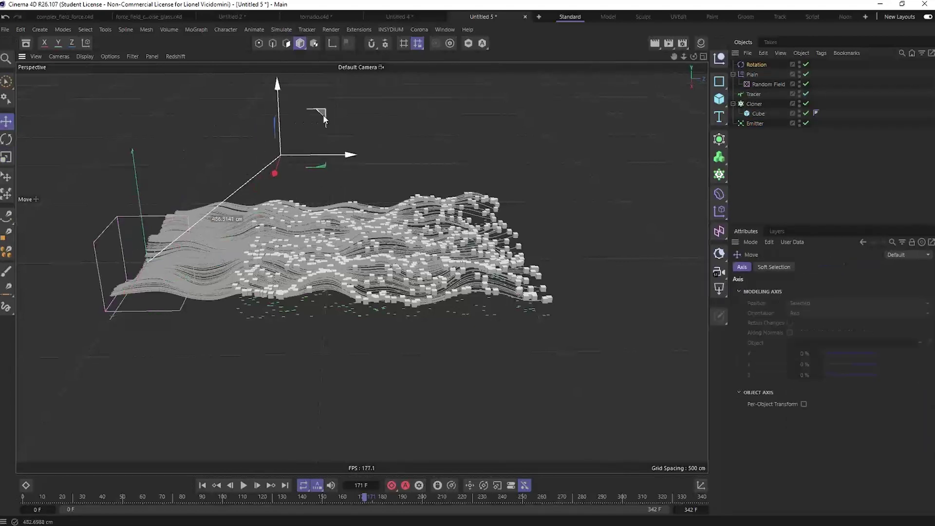
pyautogui.moveTo(315, 168); pyautogui.dragTo(408, 244)
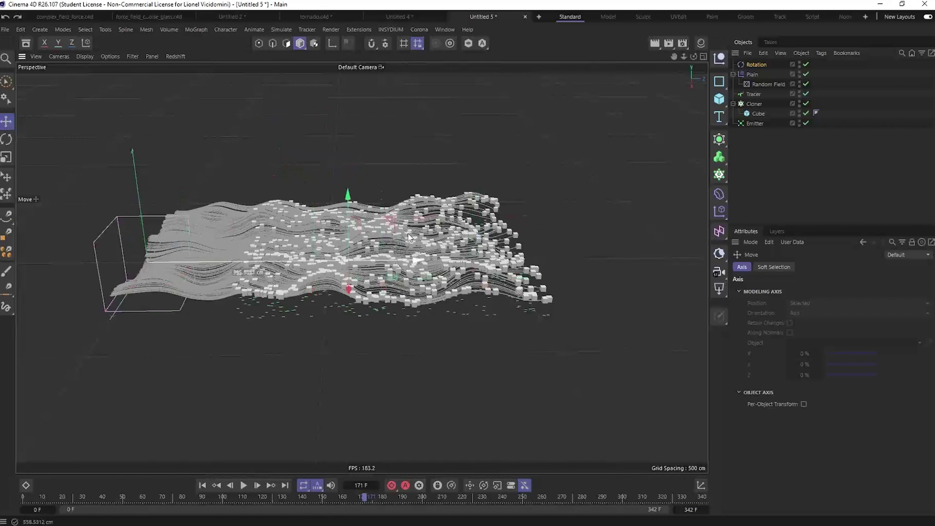
# Add a Linear Field to the Rotation force and set its direction to Z+
pyautogui.click(757, 65)
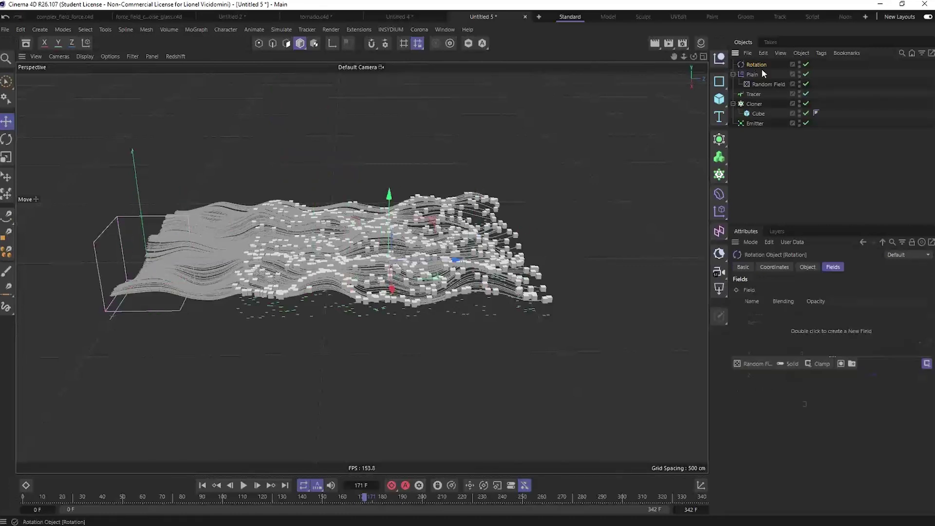
pyautogui.click(753, 363)
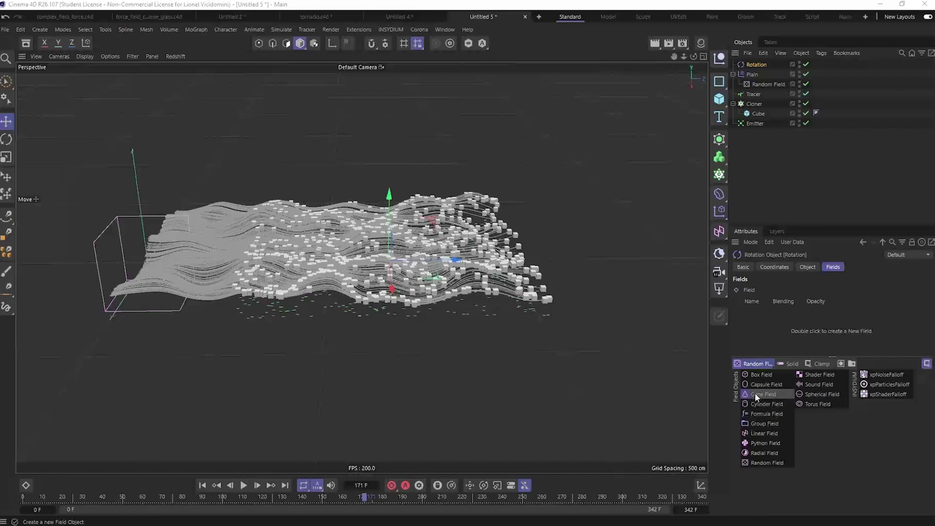
pyautogui.click(764, 433)
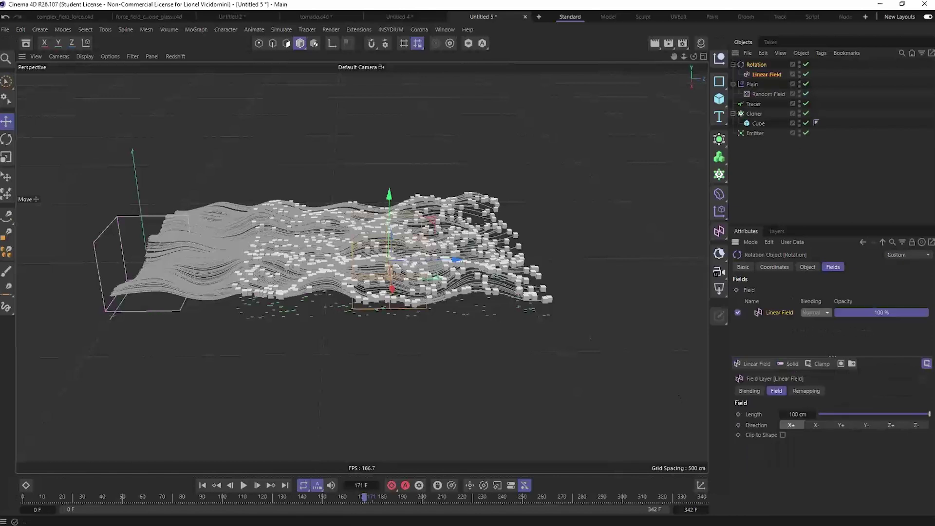
pyautogui.click(895, 422)
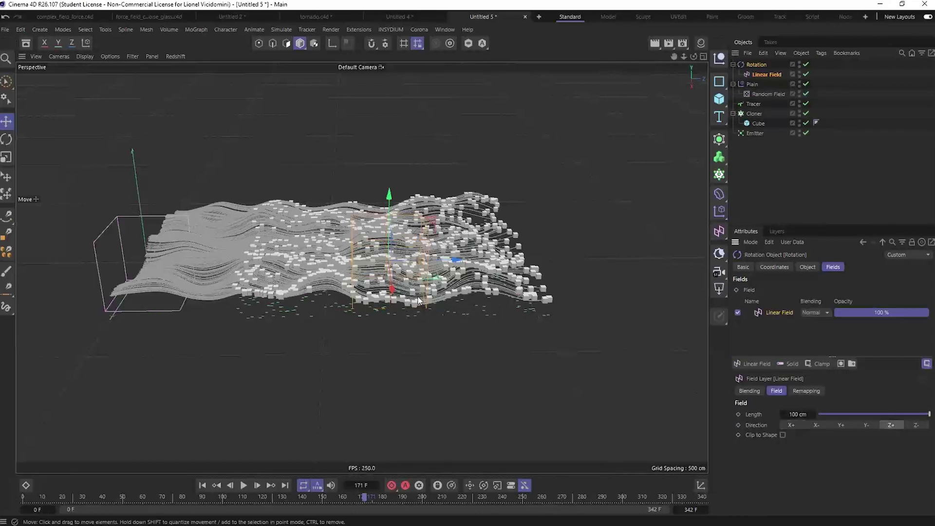
pyautogui.keyDown('alt'); pyautogui.moveTo(341, 279); pyautogui.dragTo(387, 271); pyautogui.keyUp('alt')
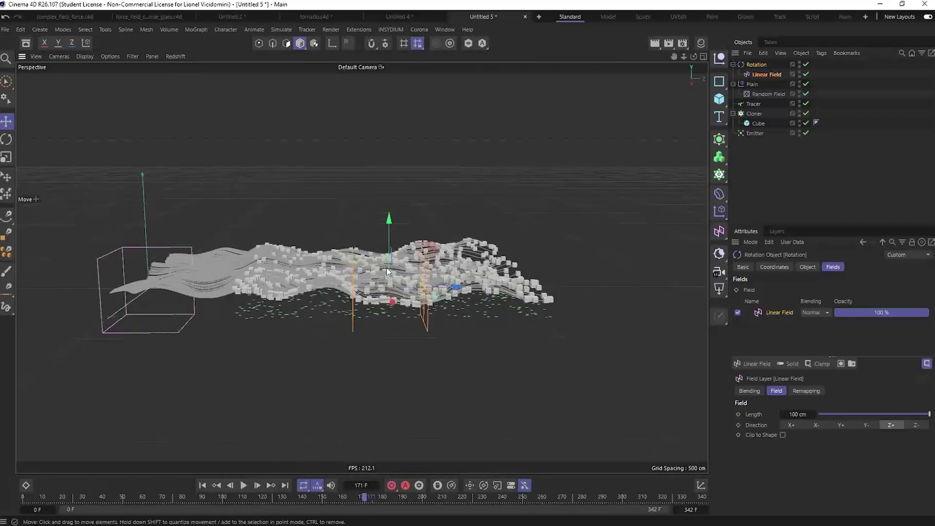
# Replay the animation from the start and examine how the particles behave past the Linear Field from several angles
pyautogui.hotkey('shift', 'f')
pyautogui.click(244, 485)
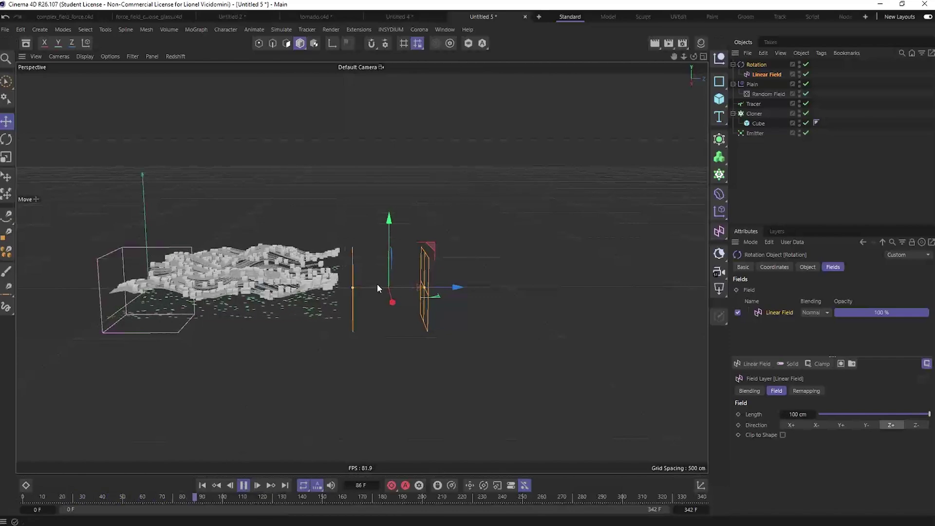
pyautogui.keyDown('alt'); pyautogui.moveTo(378, 282); pyautogui.dragTo(394, 196); pyautogui.keyUp('alt')
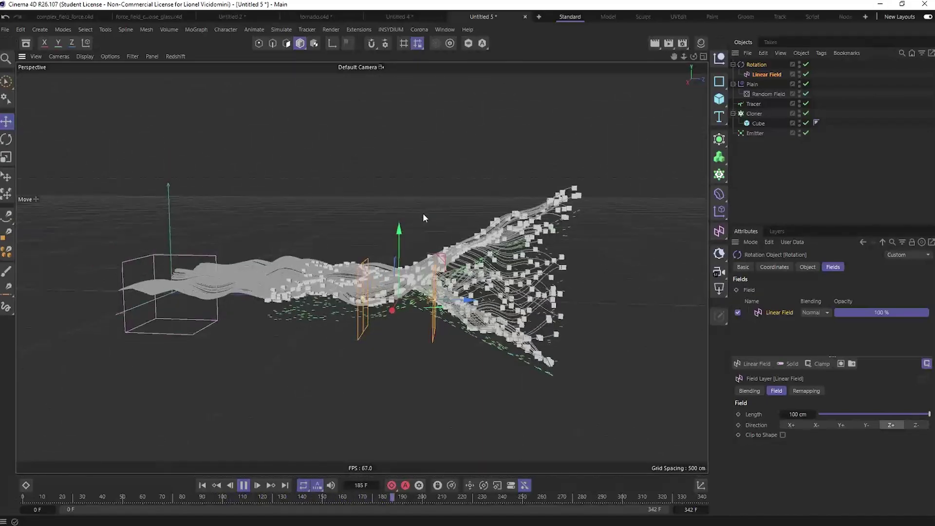
pyautogui.keyDown('alt'); pyautogui.moveTo(487, 229); pyautogui.dragTo(592, 278); pyautogui.keyUp('alt')
pyautogui.scroll(-5, 543, 302)
pyautogui.keyDown('alt'); pyautogui.moveTo(544, 302); pyautogui.dragTo(364, 316); pyautogui.keyUp('alt')
pyautogui.moveTo(407, 261)
pyautogui.keyDown('alt'); pyautogui.mouseDown()
pyautogui.moveTo(492, 259)
pyautogui.moveTo(414, 268)
pyautogui.mouseUp(); pyautogui.keyUp('alt')
# Extend the animation range to 436 frames and play it, pausing at frame 388
pyautogui.moveTo(685, 509); pyautogui.dragTo(701, 509)
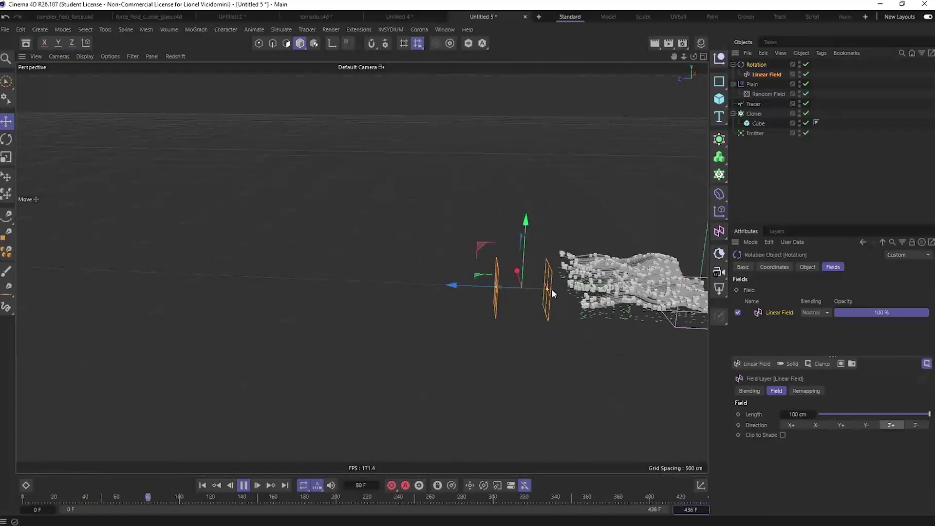
pyautogui.keyDown('alt'); pyautogui.moveTo(560, 287); pyautogui.dragTo(284, 259); pyautogui.keyUp('alt')
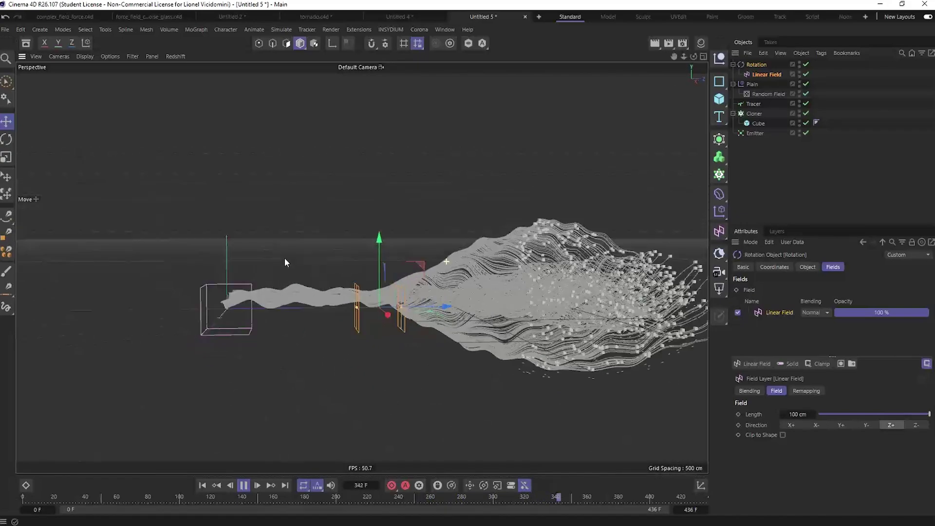
pyautogui.press('F8')
pyautogui.keyDown('alt'); pyautogui.moveTo(338, 390); pyautogui.dragTo(414, 229); pyautogui.keyUp('alt')
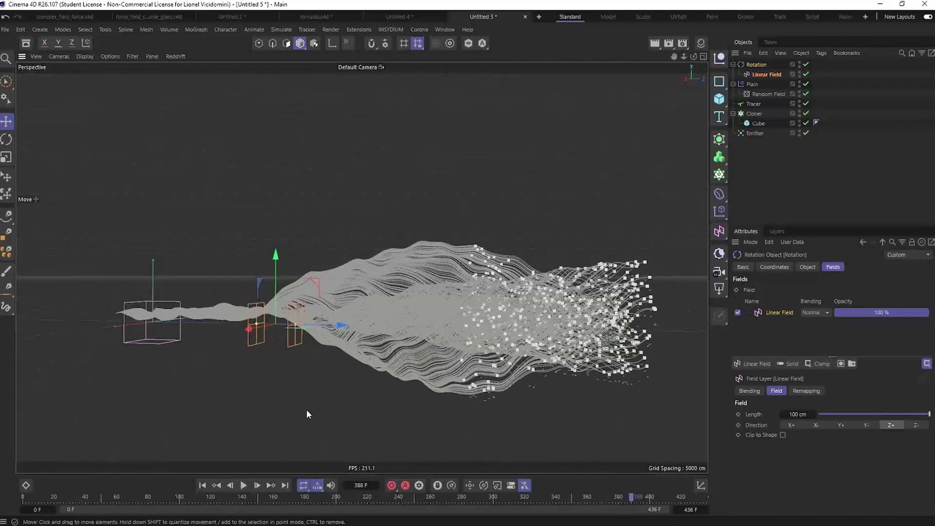
# Return to the first frame and disable the Rotation force with its Linear Field and the Plain effector's Random Field layer
pyautogui.click(203, 485)
pyautogui.keyDown('alt'); pyautogui.moveTo(401, 321); pyautogui.dragTo(414, 244); pyautogui.keyUp('alt')
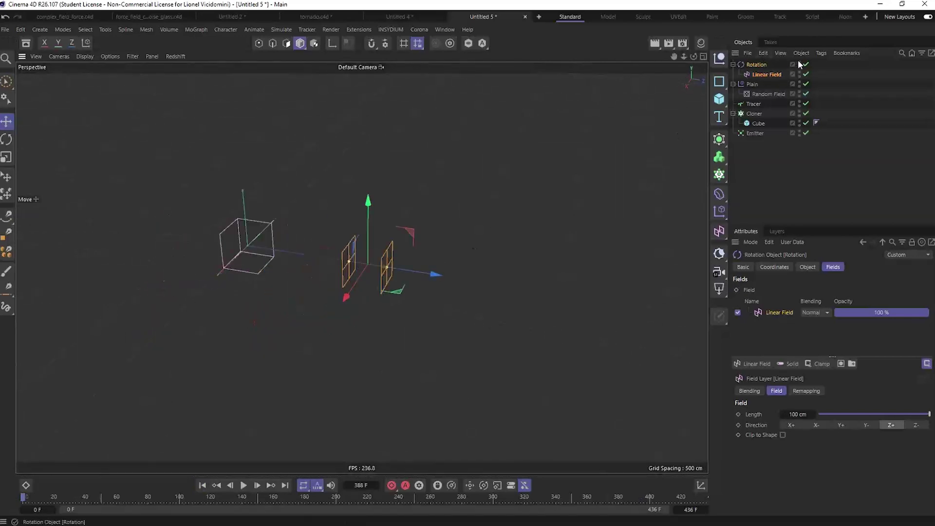
pyautogui.click(753, 83)
pyautogui.click(737, 313)
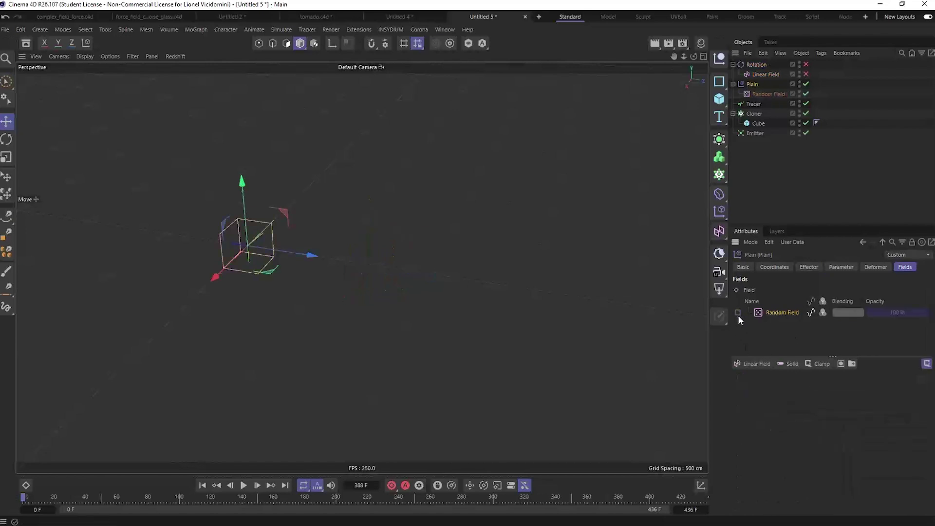
pyautogui.keyDown('alt'); pyautogui.moveTo(258, 257); pyautogui.dragTo(284, 234); pyautogui.keyUp('alt')
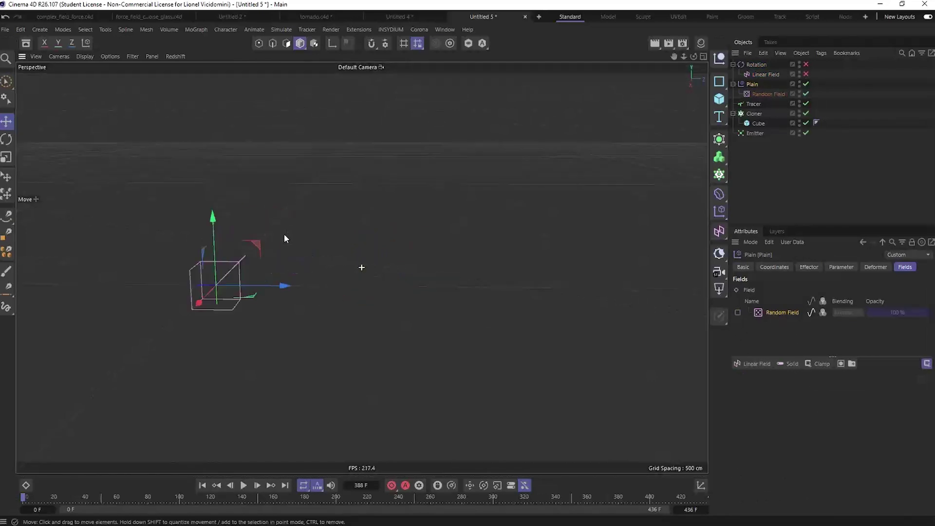
pyautogui.scroll(5, 273, 238)
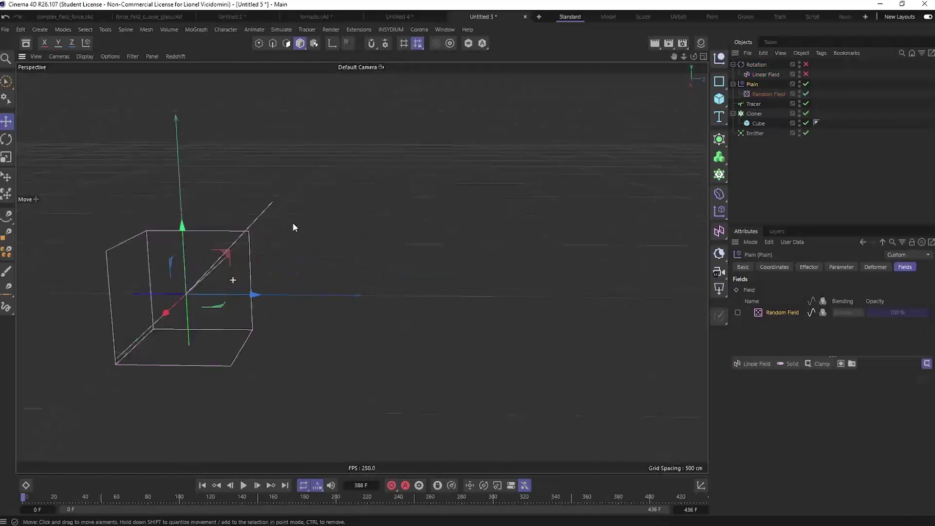
# Add a Formula modifier layer to the Plain effector's fields and play the animation to frame 60
pyautogui.click(817, 364)
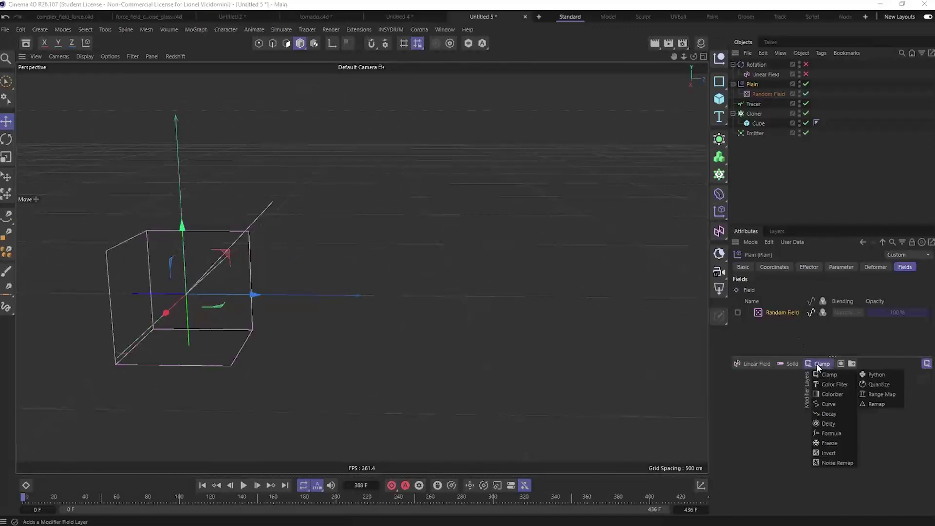
pyautogui.click(828, 433)
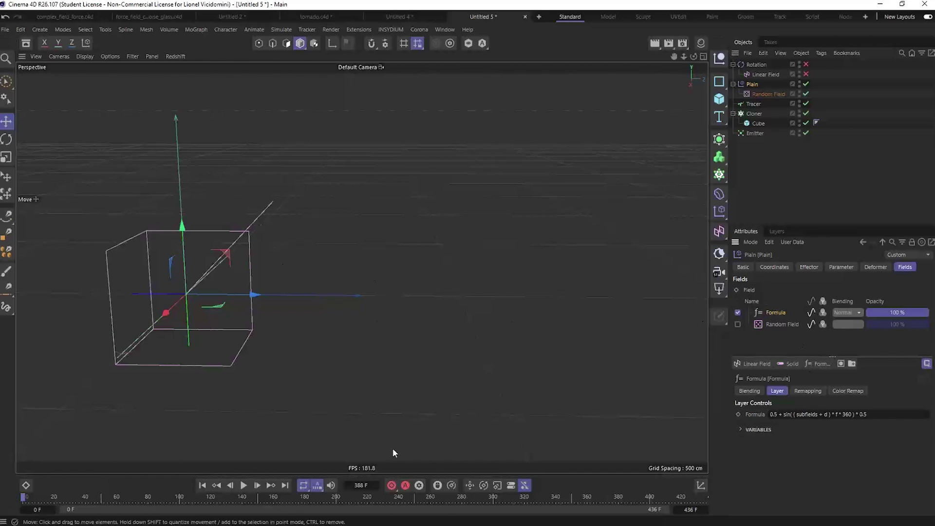
pyautogui.click(243, 485)
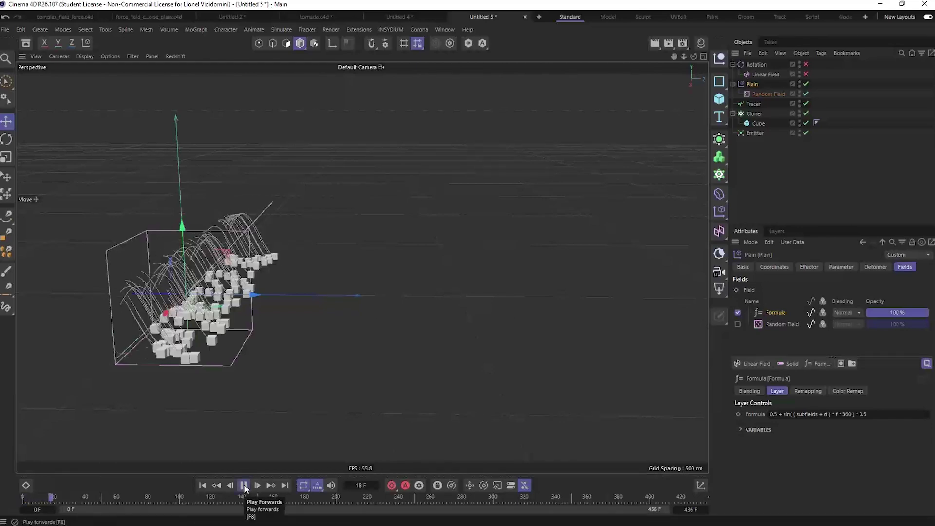
pyautogui.click(243, 485)
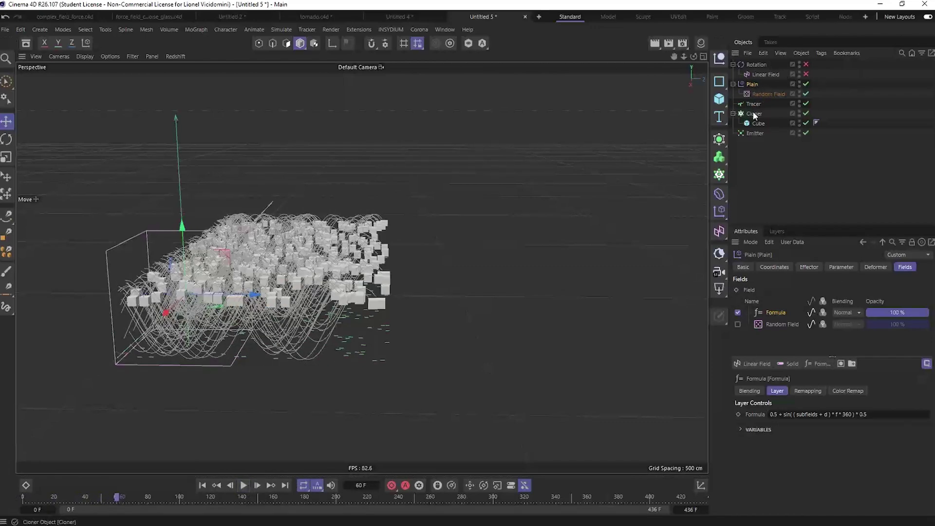
# Lower the Emitter's Birthrate Editor to 10 and replay the animation from the start to frame 65
pyautogui.click(755, 133)
pyautogui.click(832, 291)
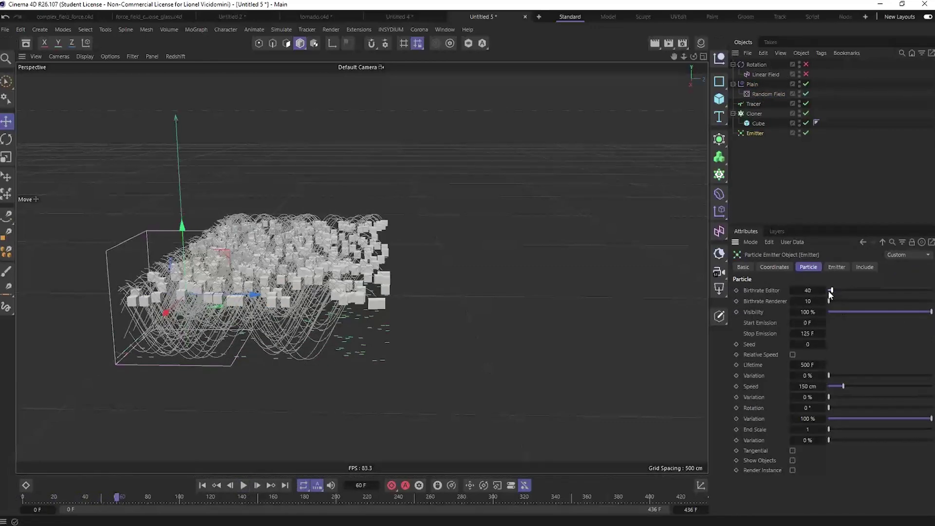
pyautogui.click(202, 485)
pyautogui.click(248, 486)
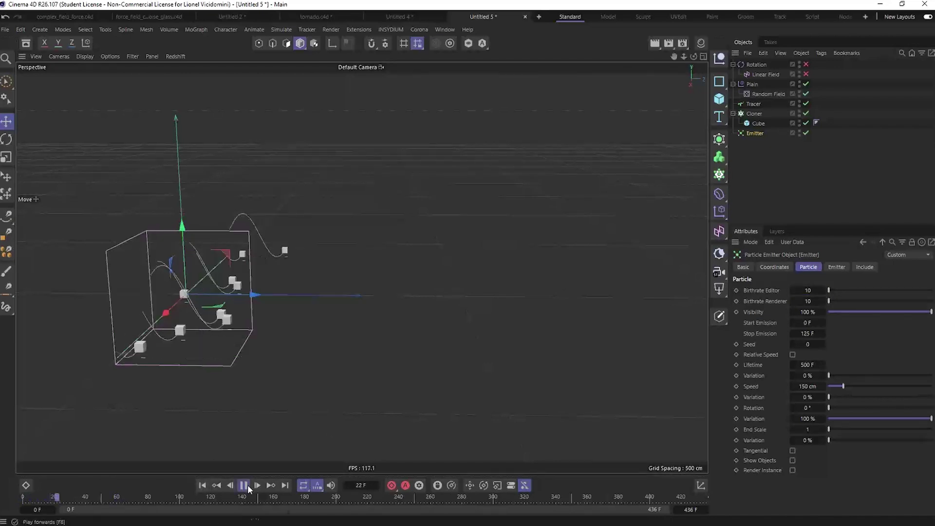
pyautogui.click(249, 486)
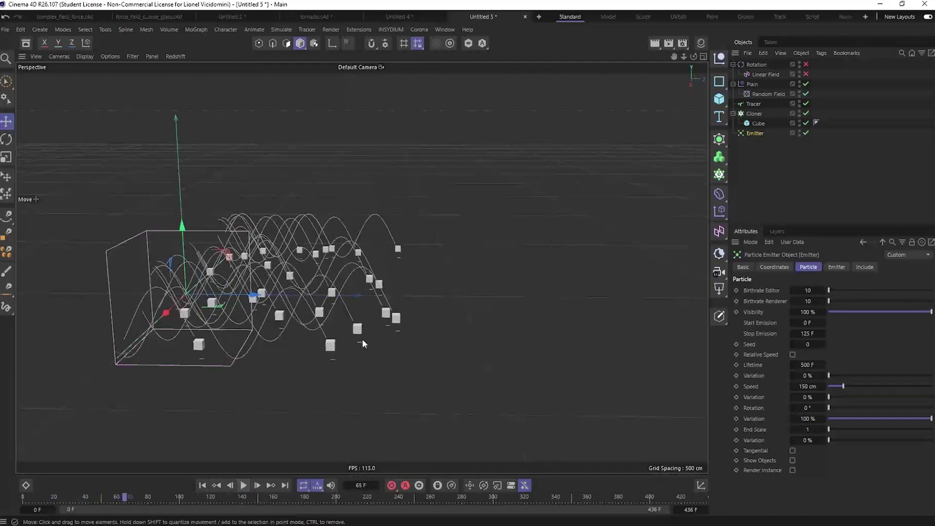
# Lower the Frequency variable of the Plain effector's Formula field layer to about 0.28
pyautogui.keyDown('alt'); pyautogui.moveTo(310, 275); pyautogui.dragTo(382, 235); pyautogui.keyUp('alt')
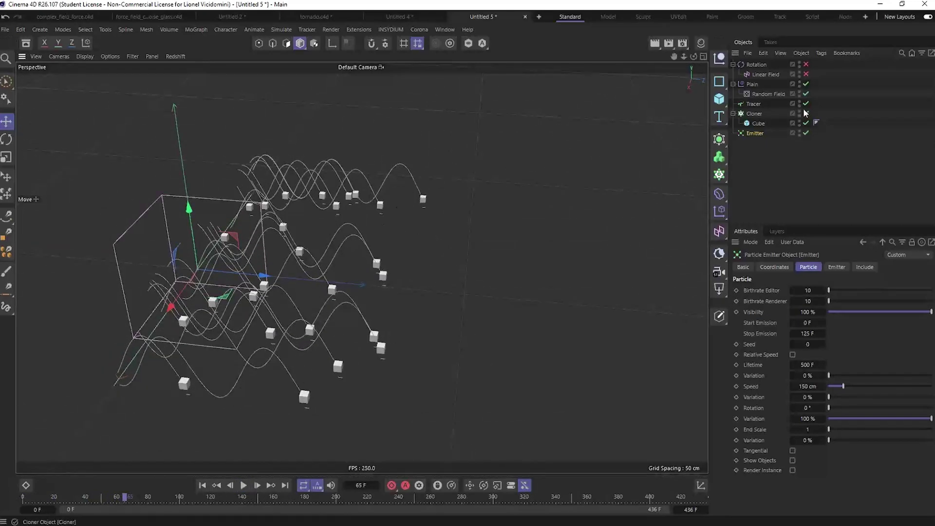
pyautogui.click(750, 85)
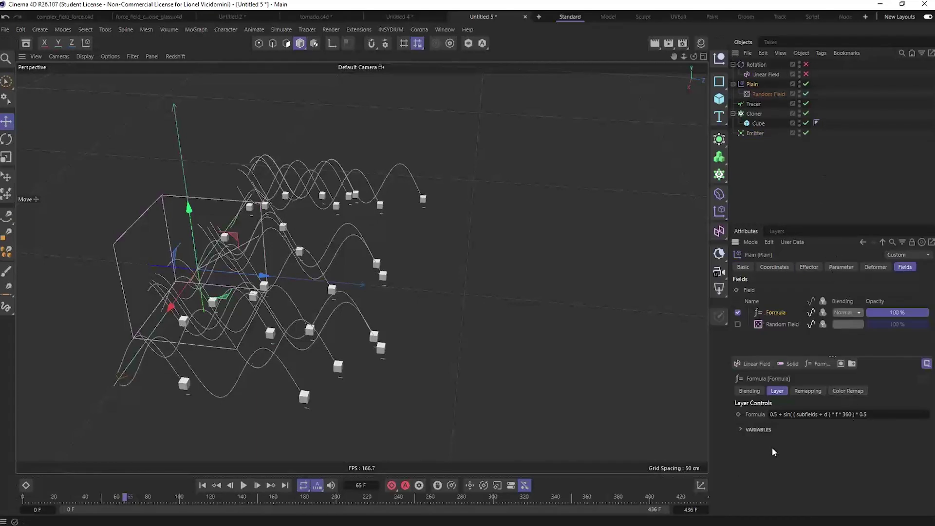
pyautogui.click(754, 432)
pyautogui.scroll(-2, 927, 400)
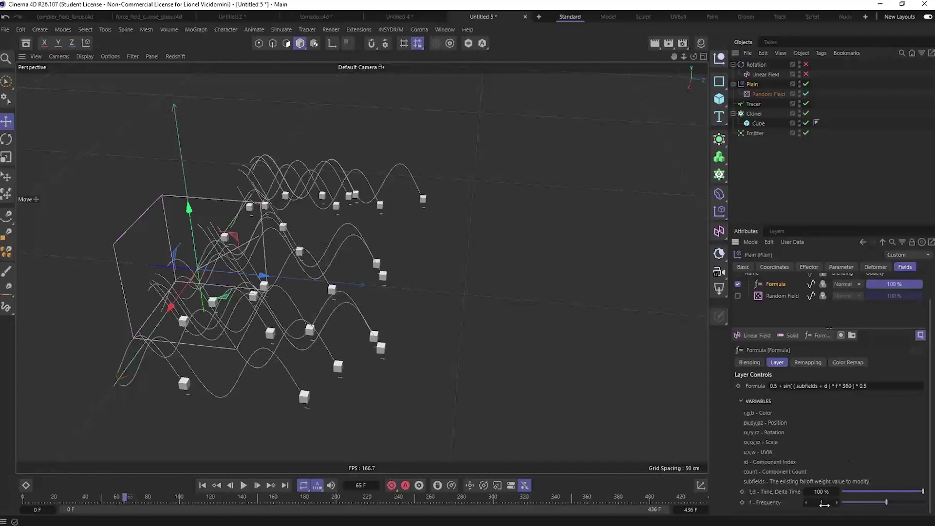
pyautogui.moveTo(837, 502); pyautogui.dragTo(796, 503)
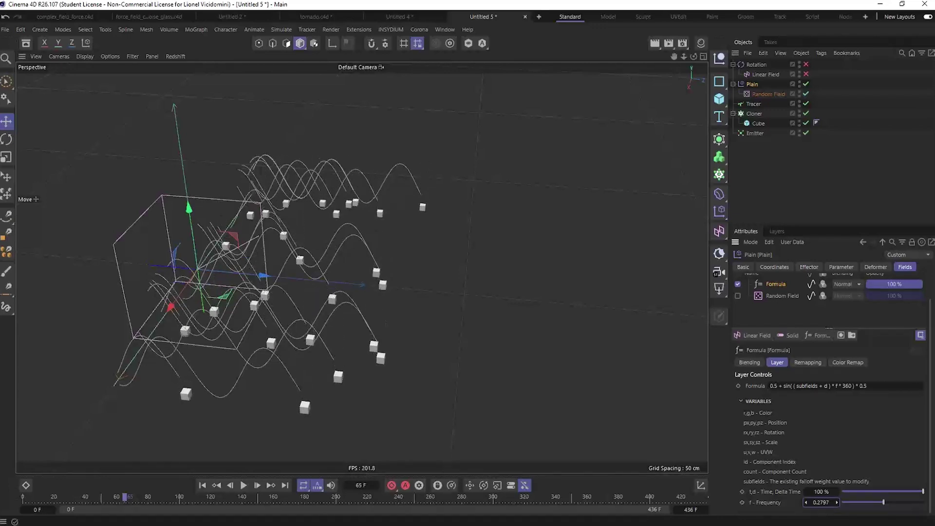
# Replay the animation from the start to frame 275 to examine the traced waves, and return to the first frame
pyautogui.click(203, 485)
pyautogui.click(244, 485)
pyautogui.keyDown('alt'); pyautogui.moveTo(341, 253); pyautogui.dragTo(313, 245); pyautogui.keyUp('alt')
pyautogui.keyDown('alt'); pyautogui.moveTo(404, 249); pyautogui.dragTo(423, 294); pyautogui.keyUp('alt')
pyautogui.keyDown('alt'); pyautogui.moveTo(447, 259); pyautogui.dragTo(302, 256, button='middle'); pyautogui.keyUp('alt')
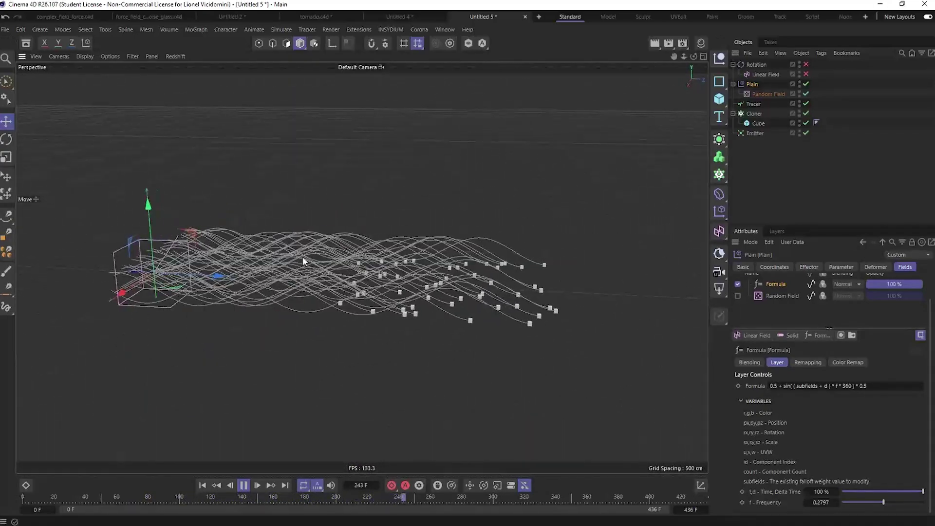
pyautogui.click(244, 486)
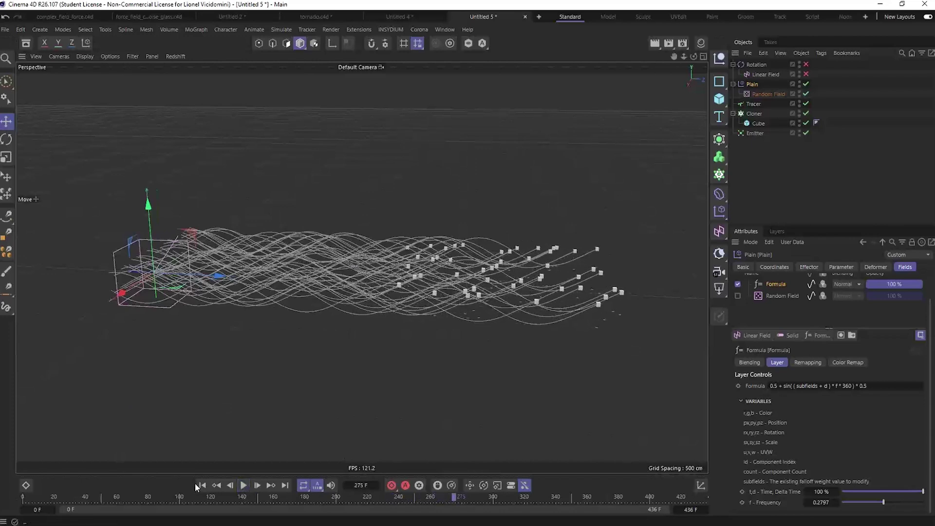
pyautogui.click(202, 485)
# Add a Mask to the Formula layer, place the Random Field layer inside it and enable that layer
pyautogui.scroll(2, 782, 288)
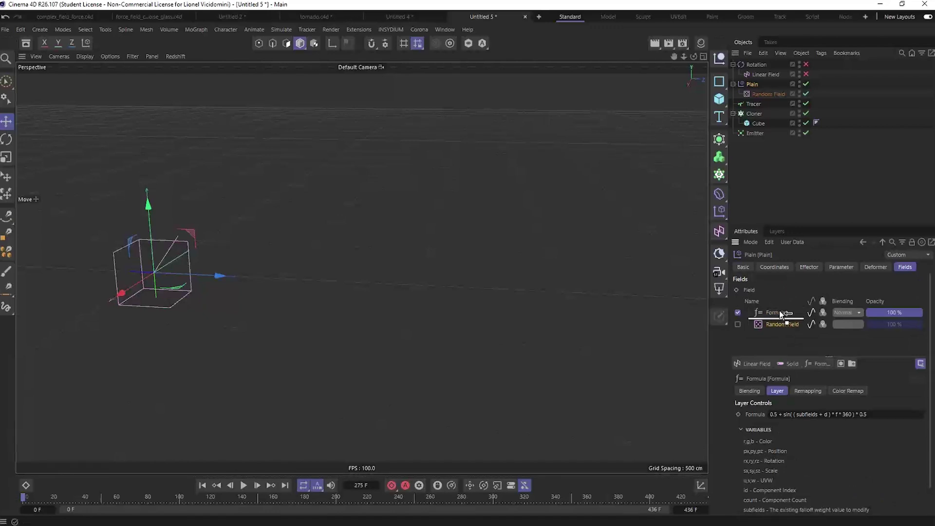
pyautogui.moveTo(779, 312); pyautogui.dragTo(780, 316)
pyautogui.click(842, 364)
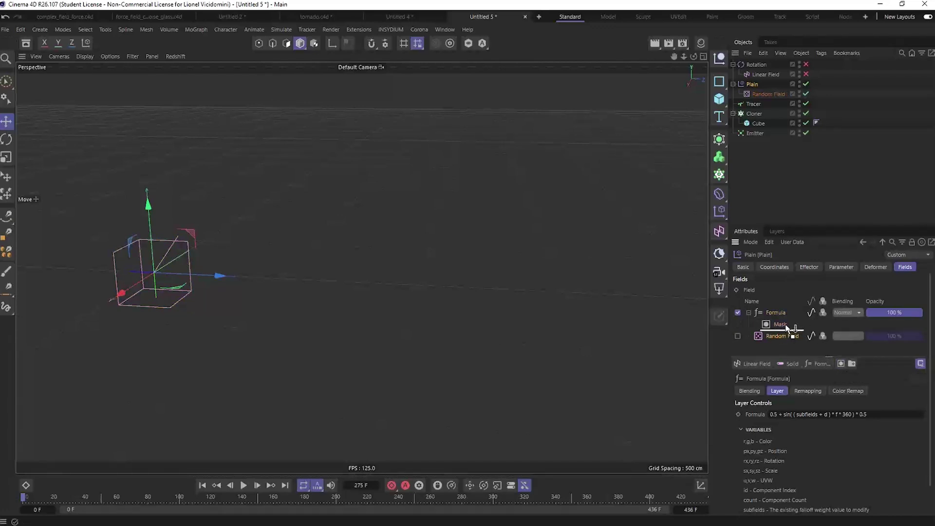
pyautogui.moveTo(786, 327); pyautogui.dragTo(783, 330)
pyautogui.click(736, 335)
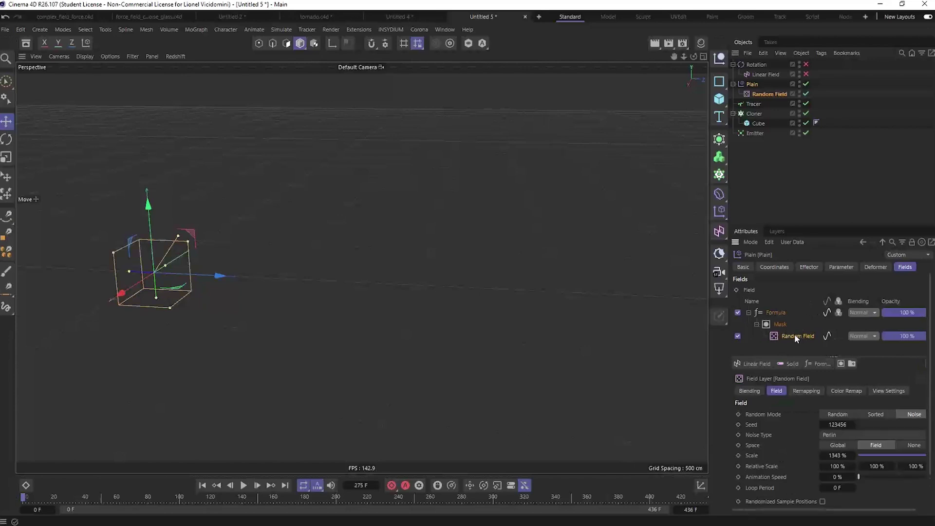
# Set the Random Field's Random Mode to Random and its Scale to 100 %, and play the animation to frame 252
pyautogui.click(839, 415)
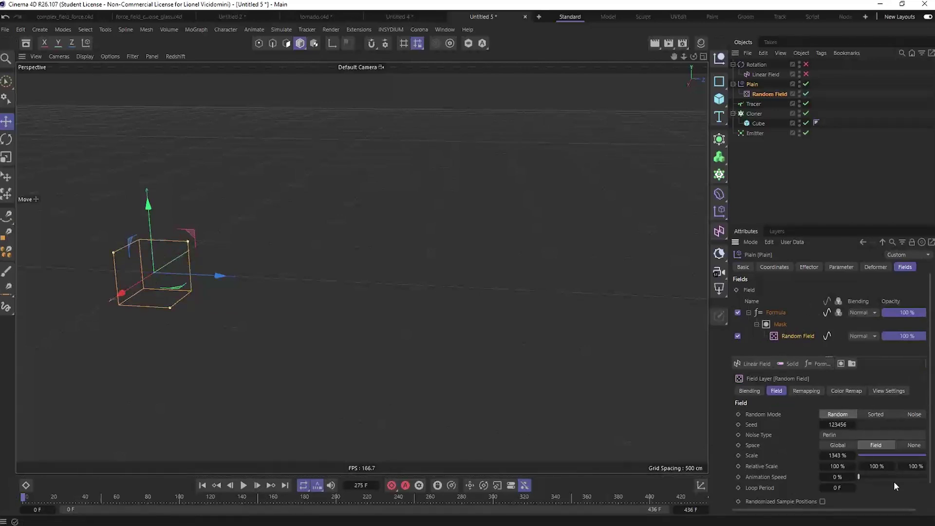
pyautogui.moveTo(848, 455); pyautogui.dragTo(829, 455)
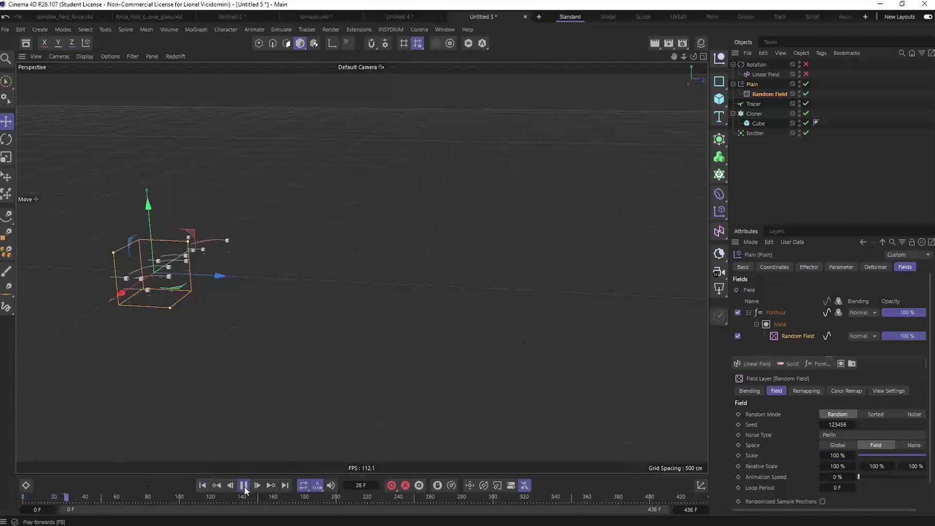
pyautogui.keyDown('alt'); pyautogui.moveTo(239, 288); pyautogui.dragTo(284, 317); pyautogui.keyUp('alt')
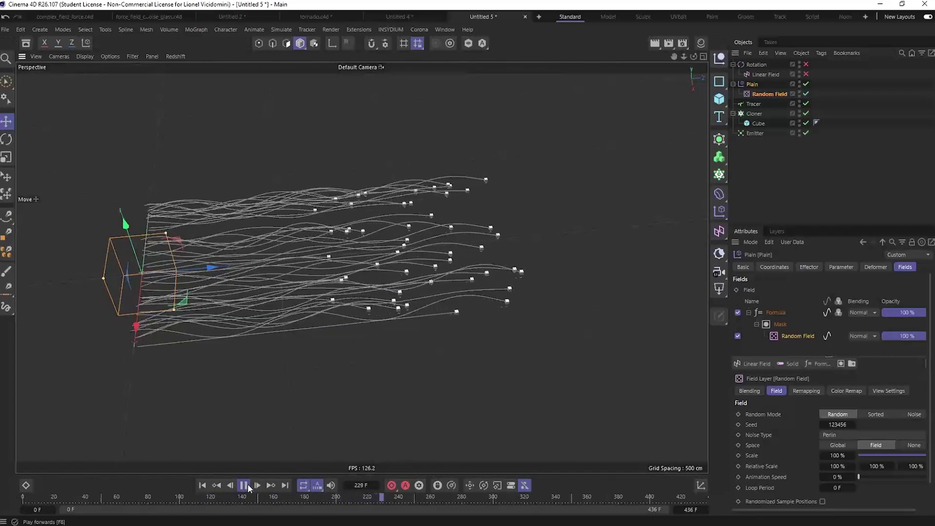
pyautogui.click(246, 485)
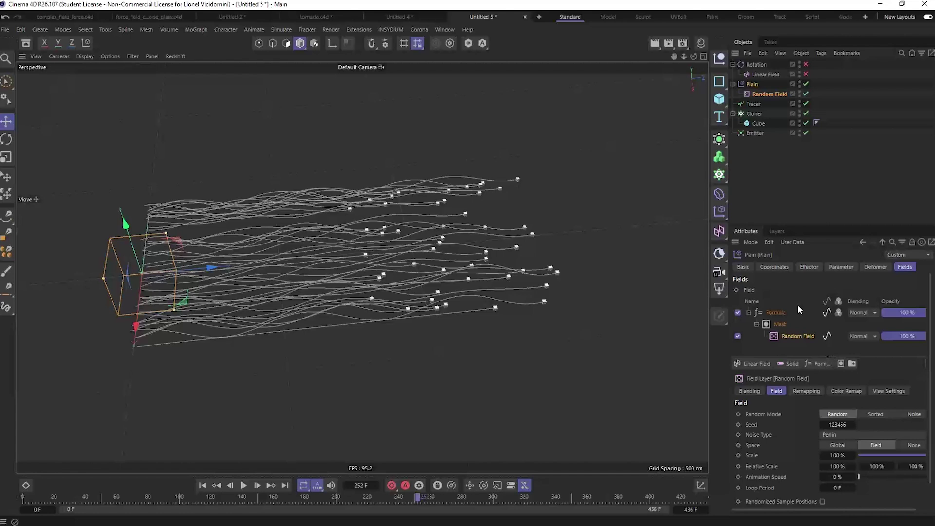
# Examine the Mask, Formula and Random Field layers in the Plain effector's fields one after another
pyautogui.click(780, 325)
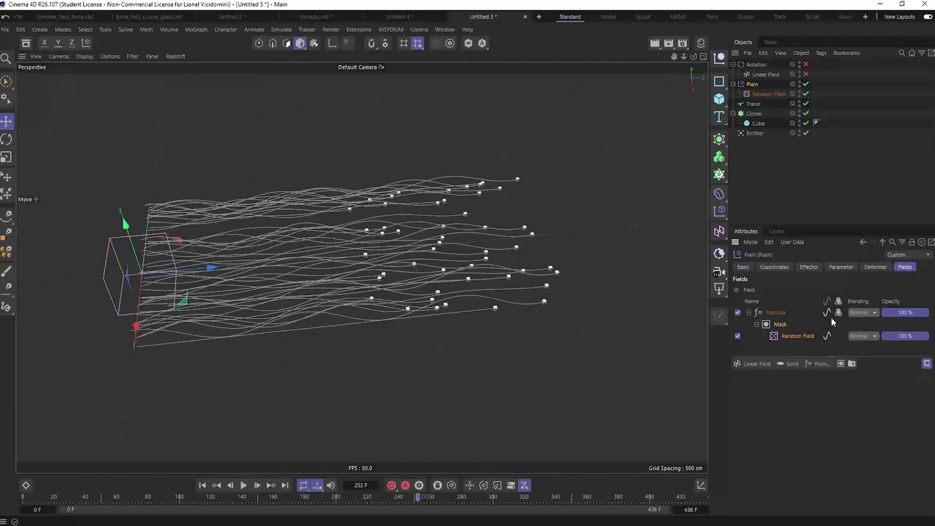
pyautogui.click(771, 314)
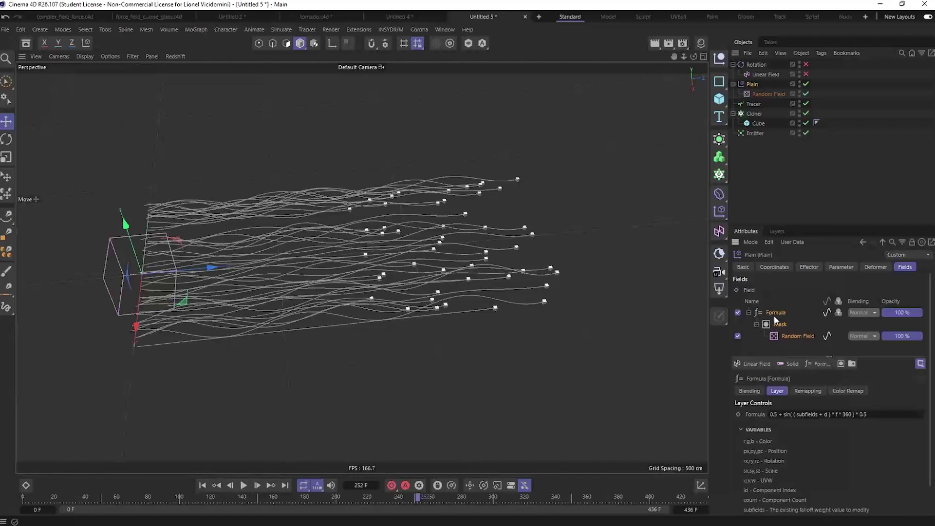
pyautogui.click(803, 336)
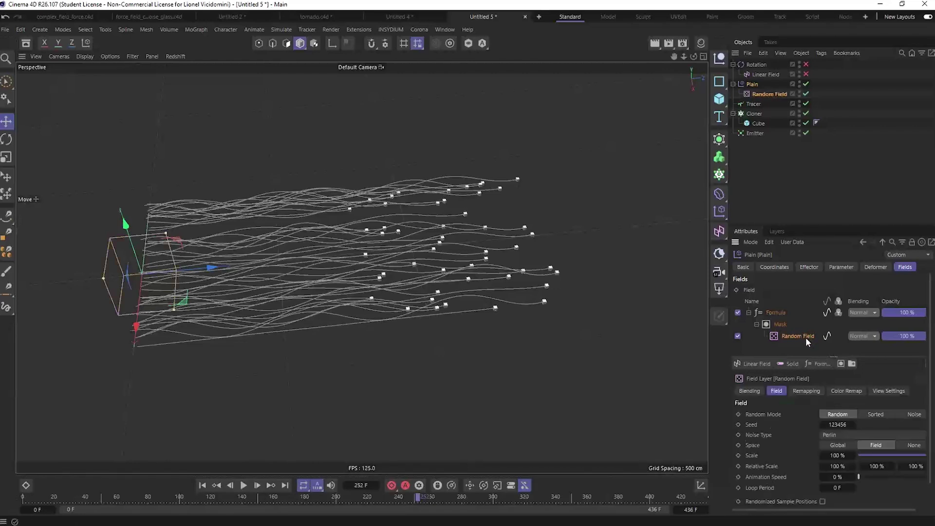
pyautogui.click(779, 314)
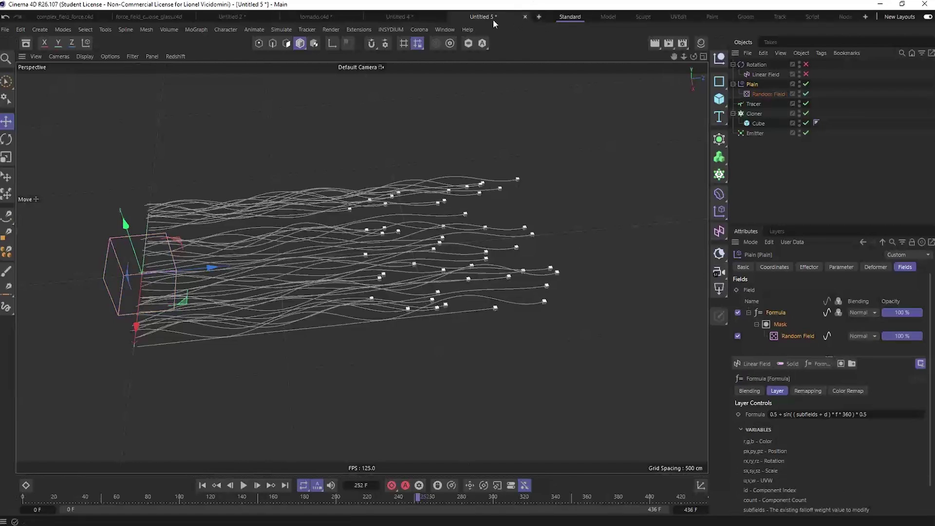
# Create a new project and add a particle Emitter to it
pyautogui.hotkey('ctrl', 'n')
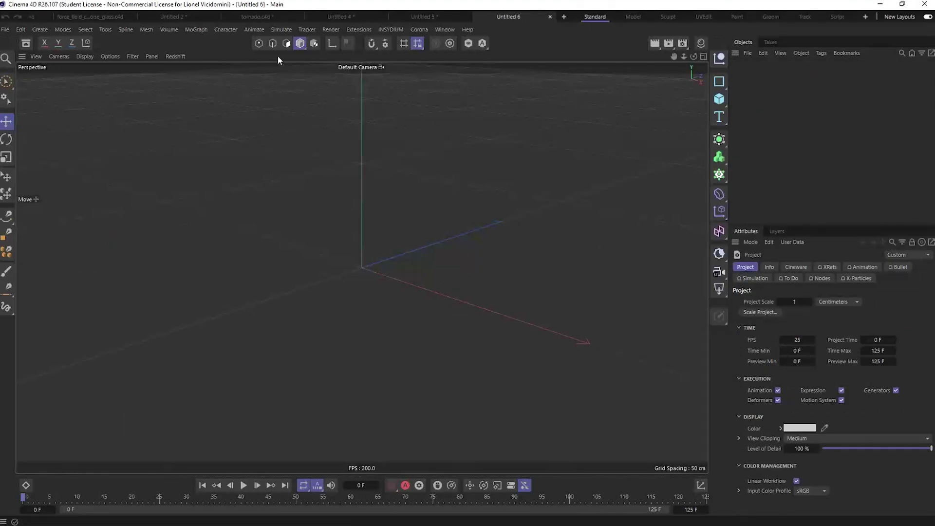
pyautogui.click(282, 31)
pyautogui.moveTo(296, 50)
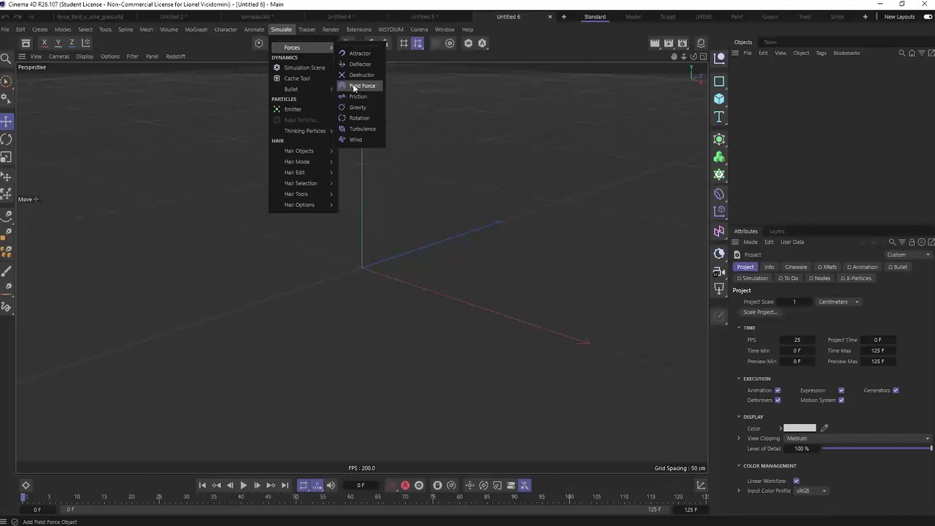
pyautogui.click(543, 29)
pyautogui.click(281, 30)
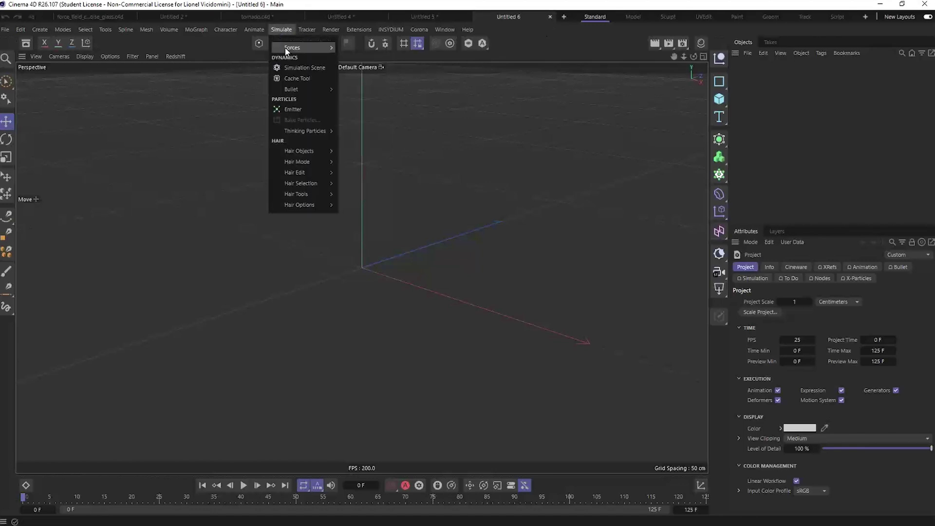
pyautogui.moveTo(302, 91)
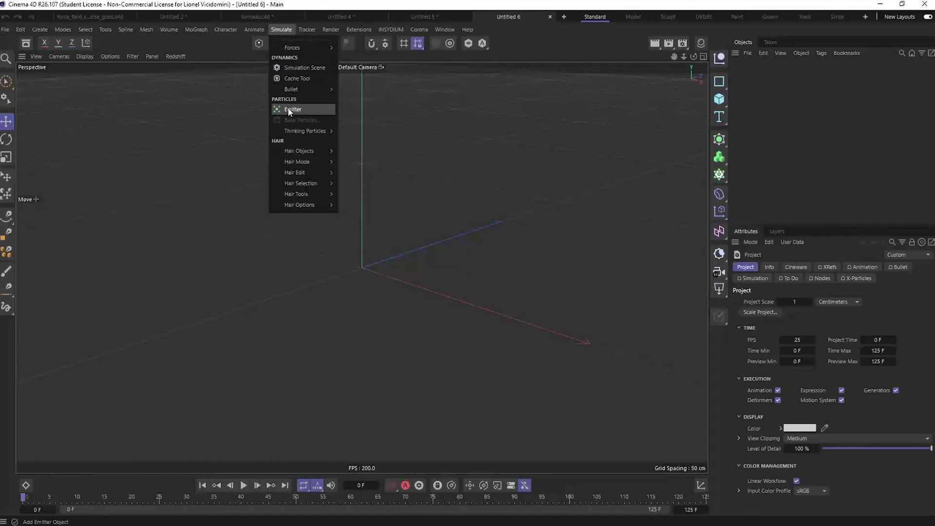
pyautogui.click(290, 109)
# Play the Emitter's particles to frame 42 and examine them from the side
pyautogui.keyDown('alt'); pyautogui.moveTo(342, 270); pyautogui.dragTo(294, 281); pyautogui.keyUp('alt')
pyautogui.click(243, 486)
pyautogui.click(244, 486)
pyautogui.keyDown('alt'); pyautogui.moveTo(284, 283); pyautogui.dragTo(361, 267); pyautogui.keyUp('alt')
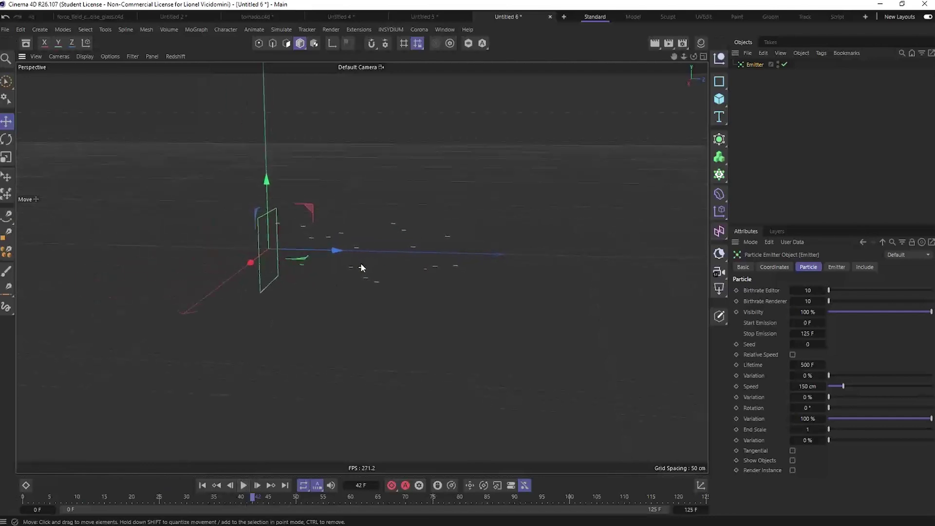
# Add a Field Force and change its Velocity Type to Set Absolute Velocity
pyautogui.click(281, 29)
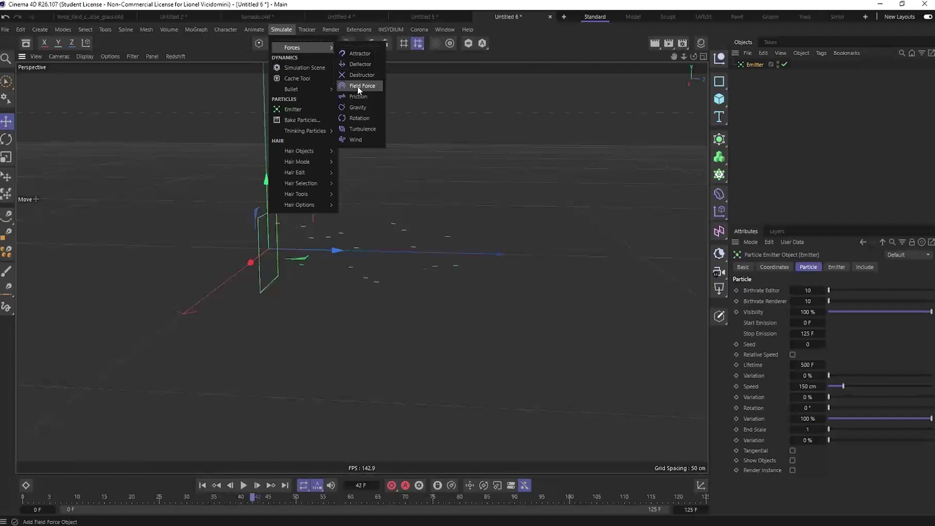
pyautogui.click(358, 85)
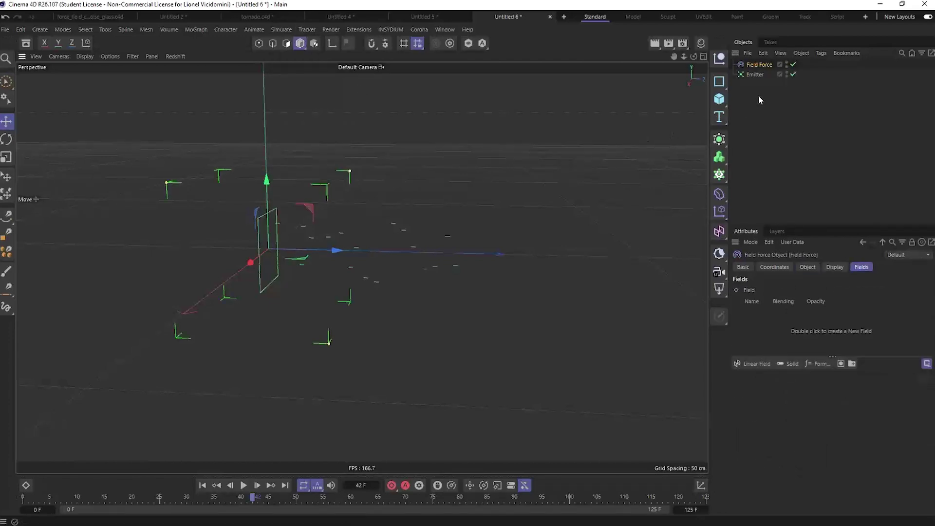
pyautogui.click(756, 74)
pyautogui.click(759, 65)
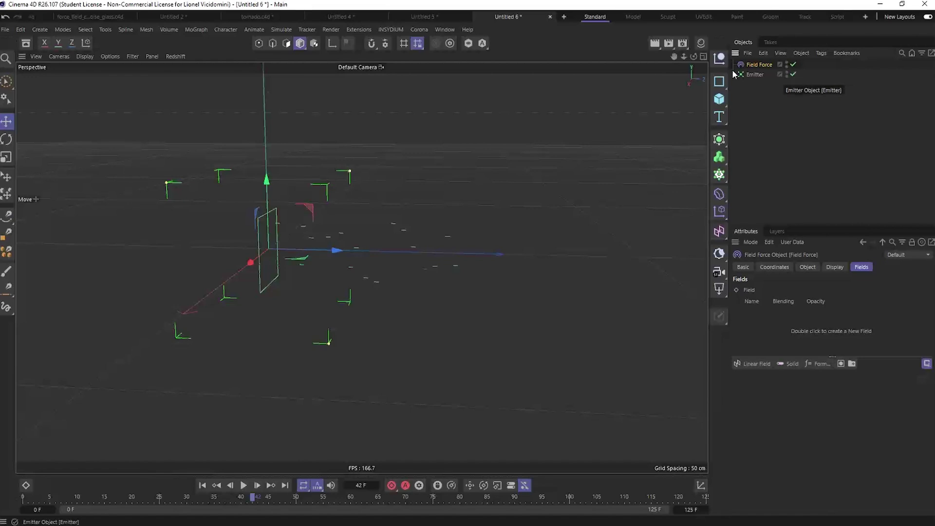
pyautogui.click(807, 267)
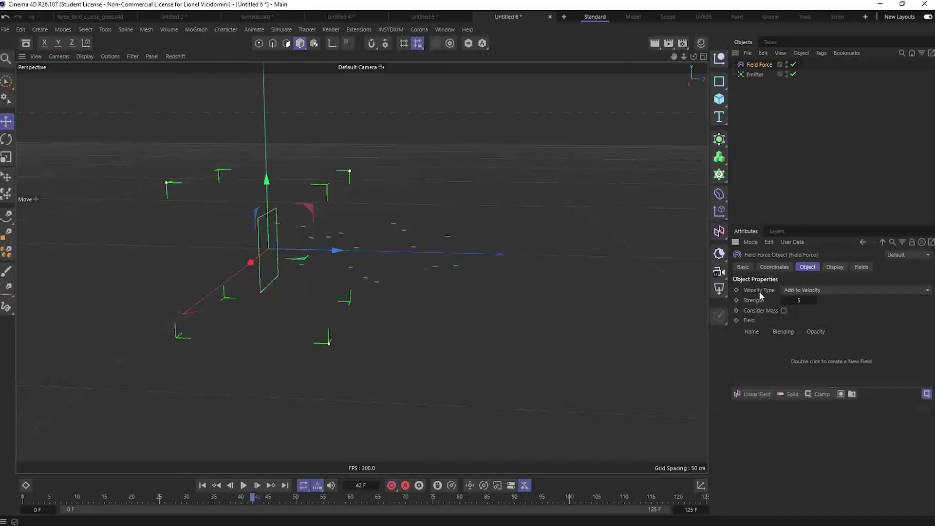
pyautogui.click(821, 290)
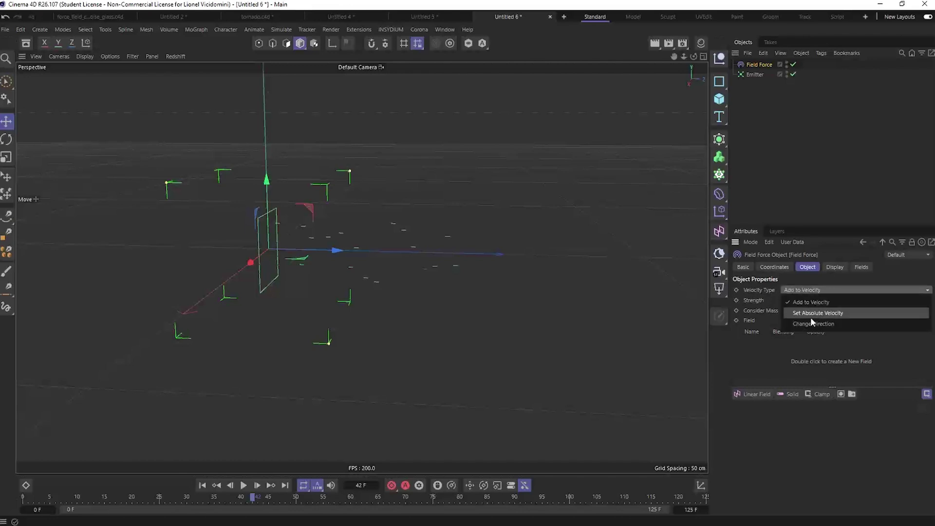
pyautogui.click(817, 314)
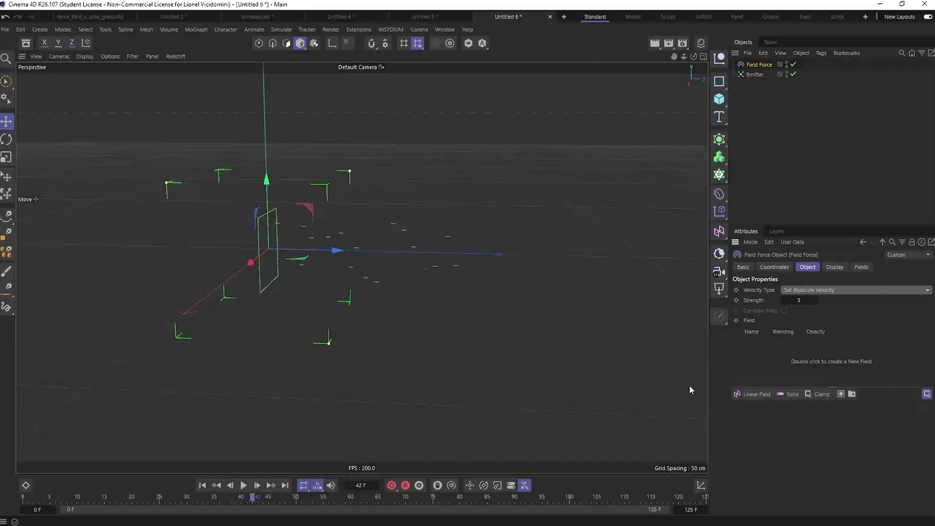
# Play the animation from the start to frame 112 to check the empty Field Force, and return to the first frame
pyautogui.click(201, 486)
pyautogui.click(243, 486)
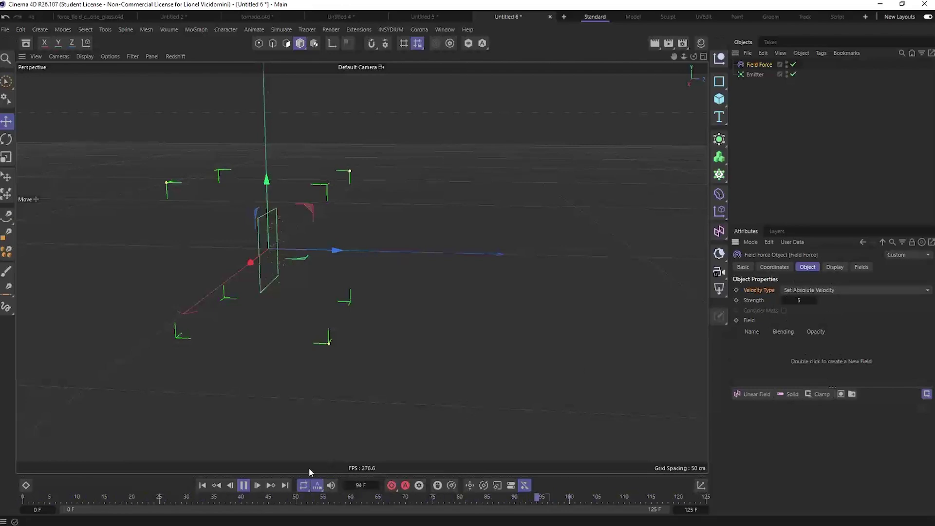
pyautogui.click(244, 485)
pyautogui.click(202, 486)
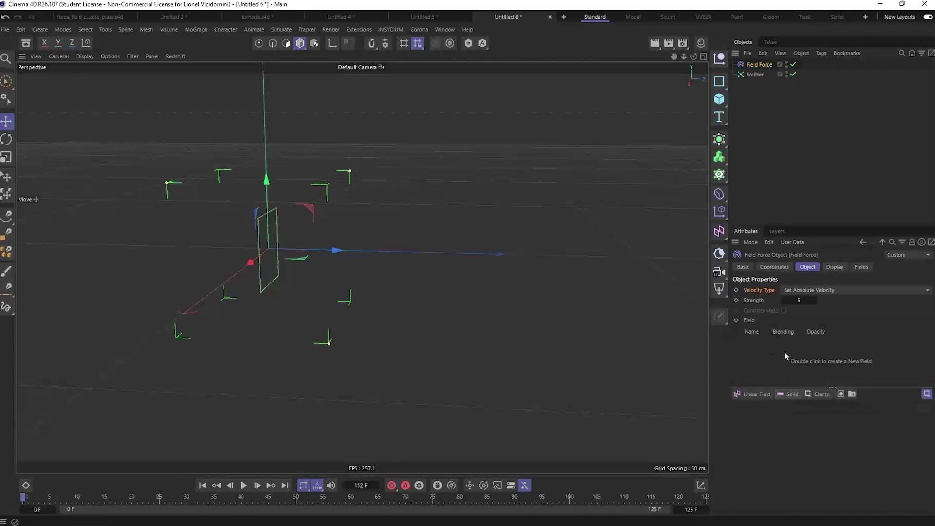
# Add a Solid layer to the Field Force, set its Strength to 146 during playback and return to the first frame
pyautogui.click(791, 394)
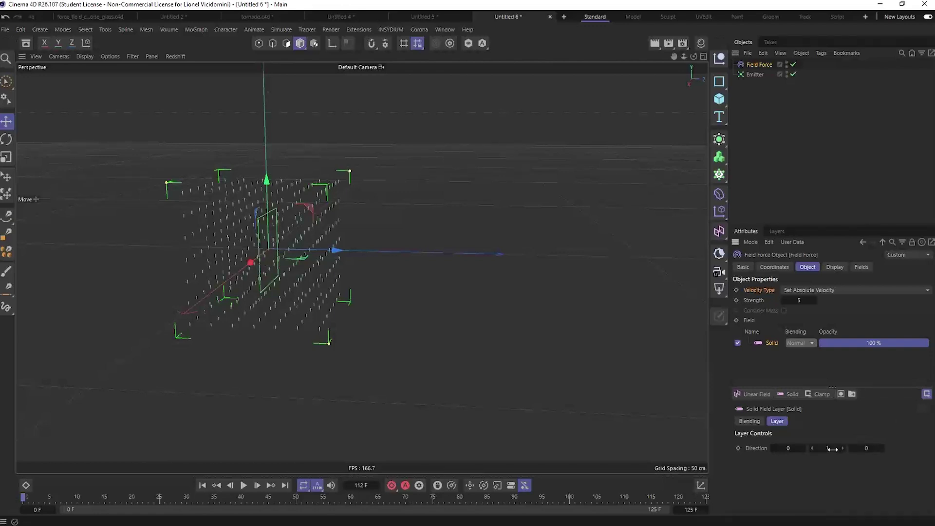
pyautogui.click(243, 485)
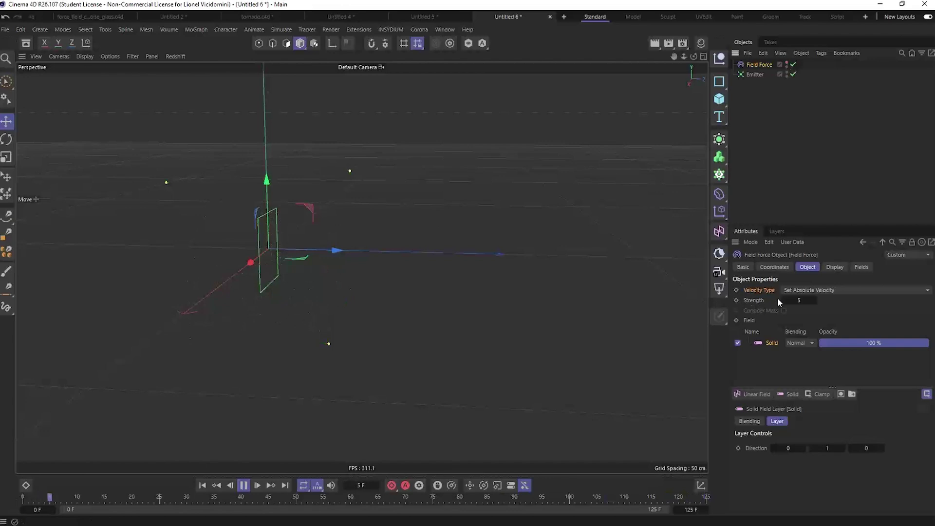
pyautogui.moveTo(815, 300); pyautogui.dragTo(831, 300)
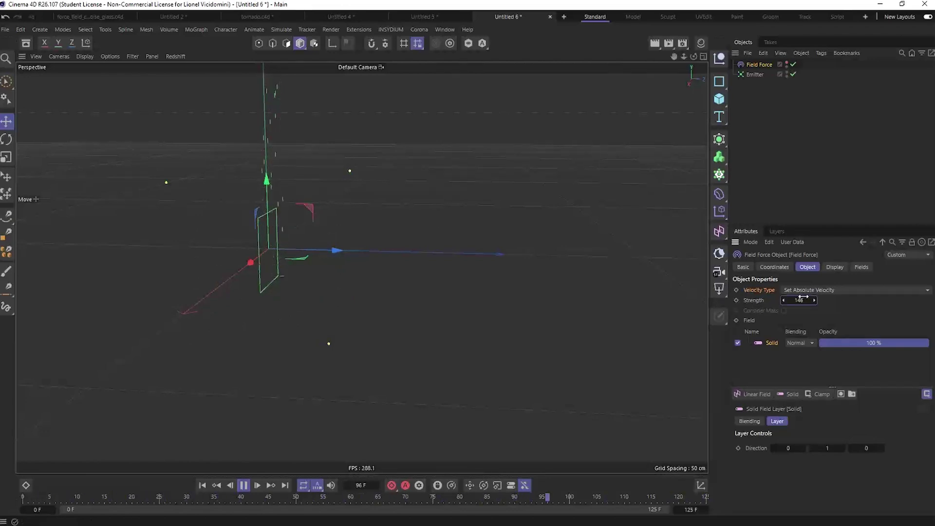
pyautogui.click(244, 486)
pyautogui.click(203, 486)
pyautogui.click(792, 65)
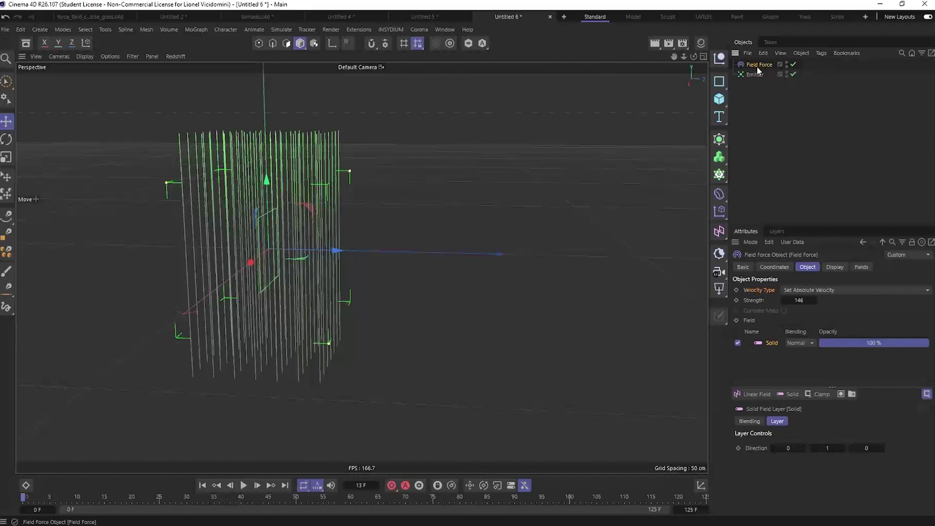
# Turn off the vector length display for the Field Force
pyautogui.click(861, 267)
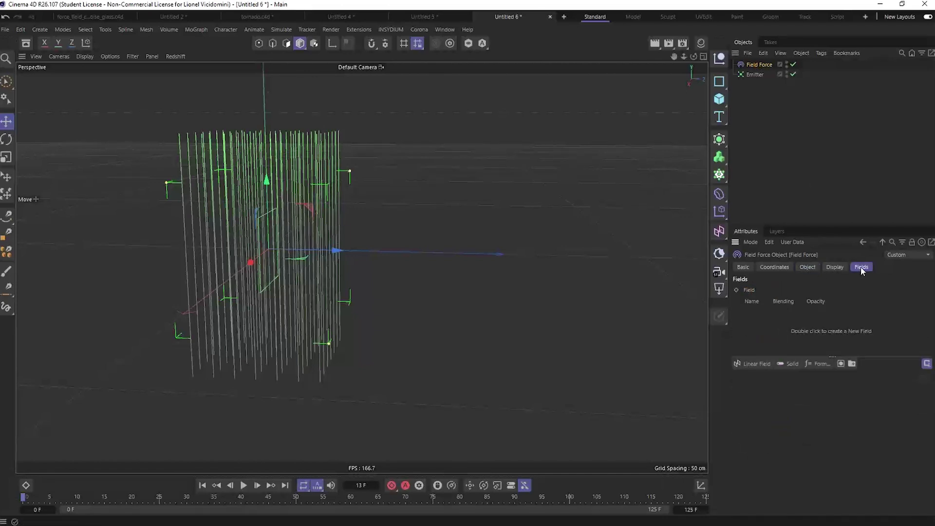
pyautogui.click(834, 267)
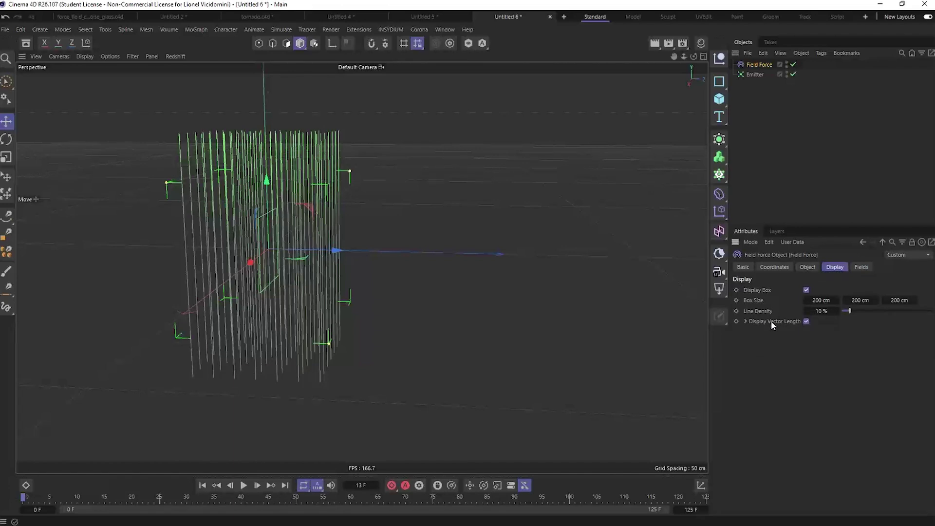
pyautogui.click(806, 321)
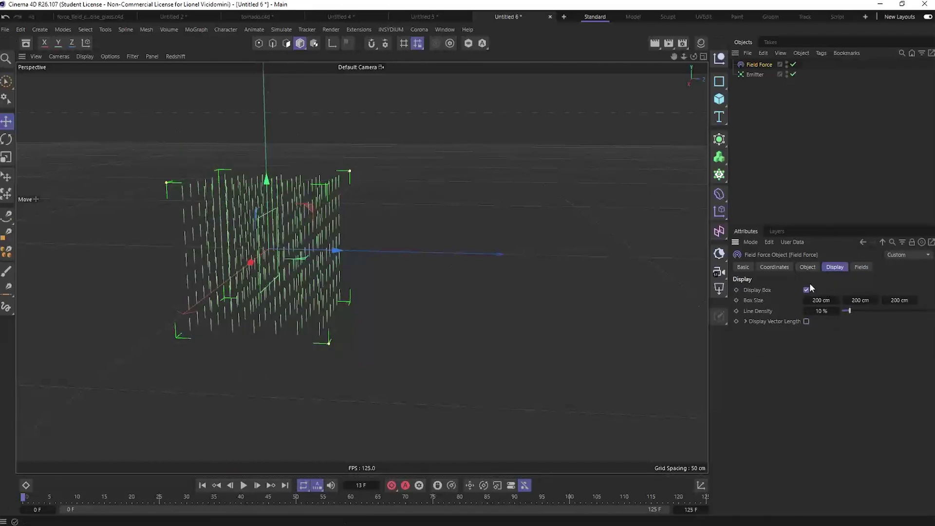
# Flatten the Field Force's display box to 0 cm in X and raise its line density to 19%
pyautogui.moveTo(837, 300)
pyautogui.mouseDown()
pyautogui.moveTo(806, 300)
pyautogui.moveTo(833, 293)
pyautogui.mouseUp()
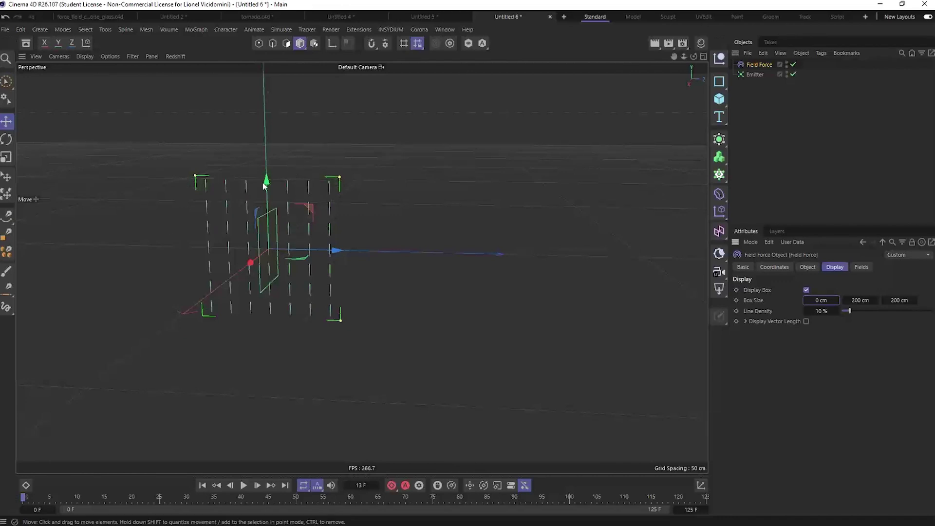
pyautogui.moveTo(852, 312); pyautogui.dragTo(859, 313)
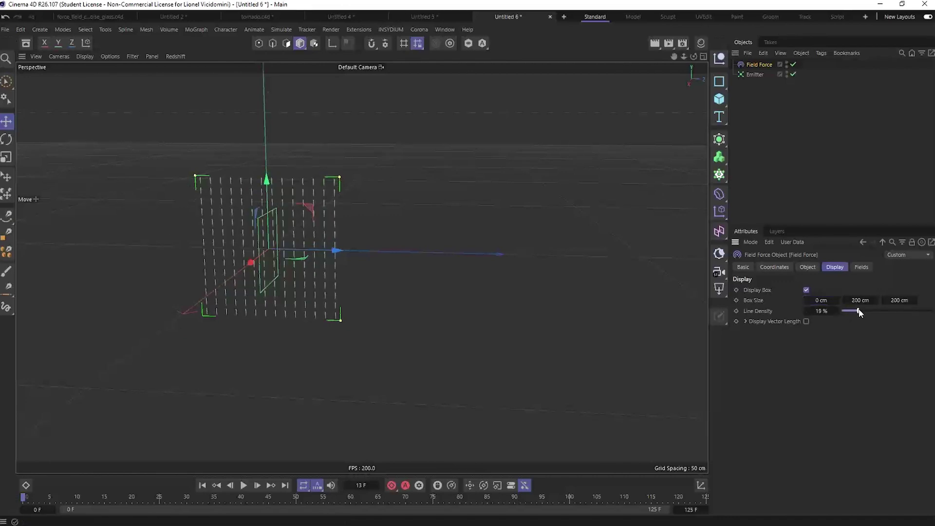
pyautogui.keyDown('alt'); pyautogui.moveTo(294, 226); pyautogui.dragTo(313, 181); pyautogui.keyUp('alt')
pyautogui.moveTo(313, 230)
pyautogui.keyDown('alt'); pyautogui.mouseDown()
pyautogui.moveTo(370, 196)
pyautogui.moveTo(328, 227)
pyautogui.mouseUp(); pyautogui.keyUp('alt')
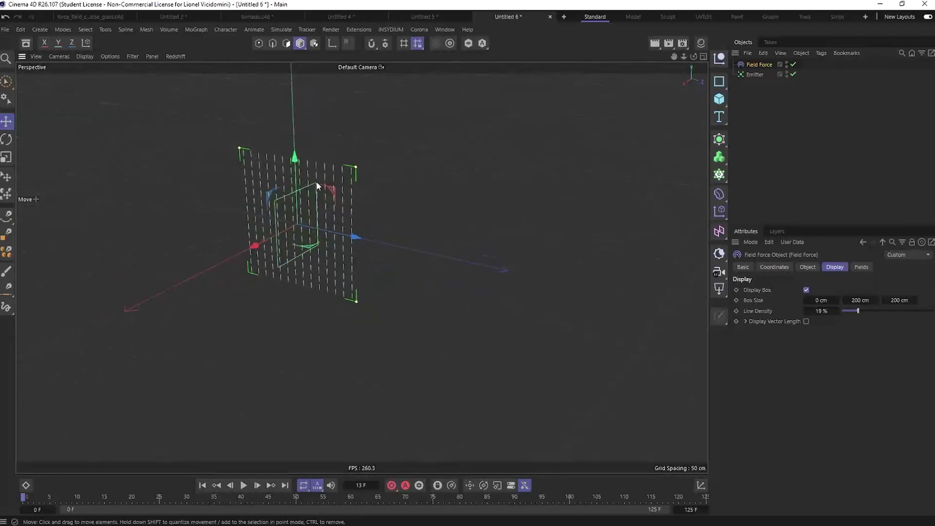
pyautogui.keyDown('alt'); pyautogui.moveTo(320, 173); pyautogui.dragTo(340, 169); pyautogui.keyUp('alt')
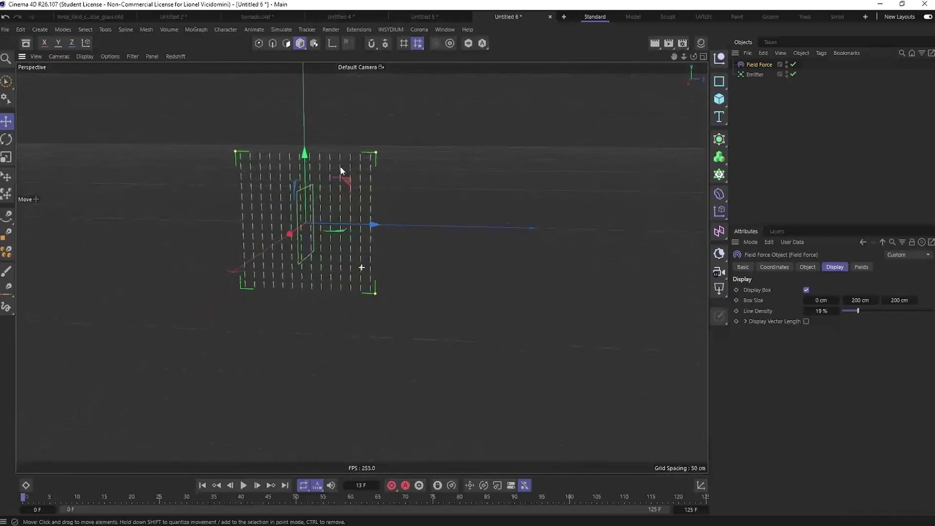
# Set the Emitter's particle speed to 0
pyautogui.click(755, 74)
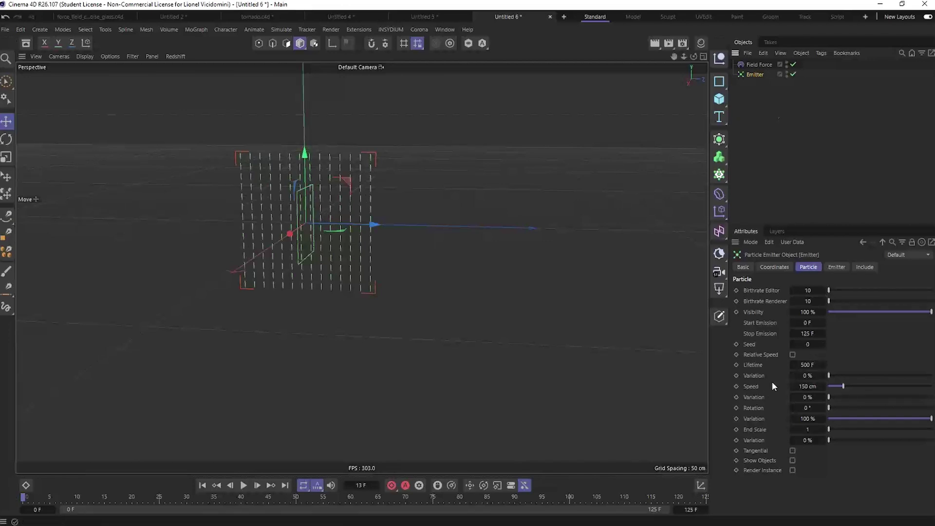
pyautogui.moveTo(818, 387); pyautogui.dragTo(780, 387)
pyautogui.write('0')
pyautogui.press('Return')
# Play the particle simulation with the Field Force's object properties open, stop it and return to the first frame
pyautogui.click(757, 67)
pyautogui.click(808, 266)
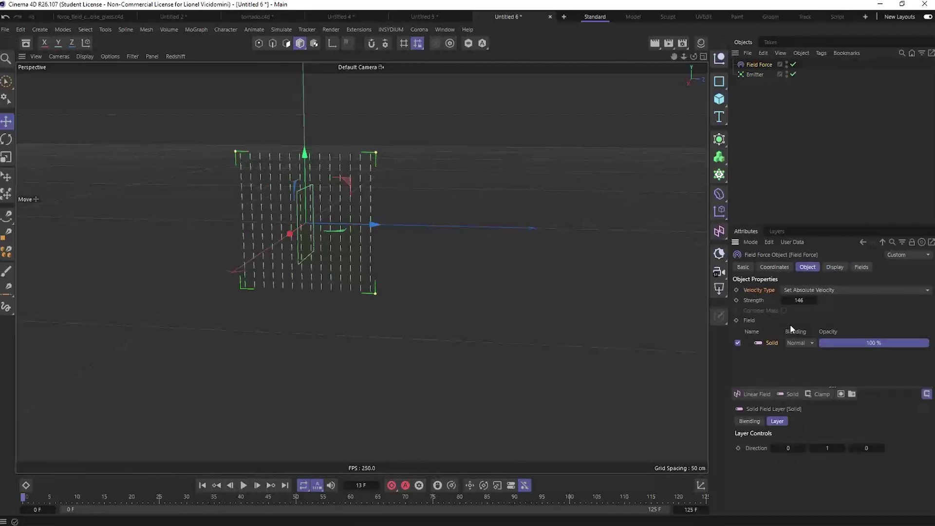
pyautogui.click(243, 485)
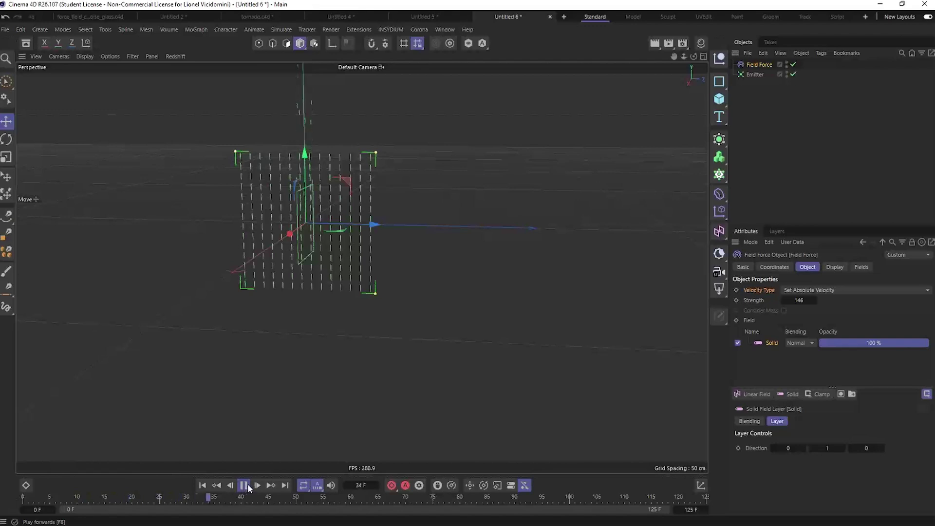
pyautogui.click(244, 486)
pyautogui.click(202, 486)
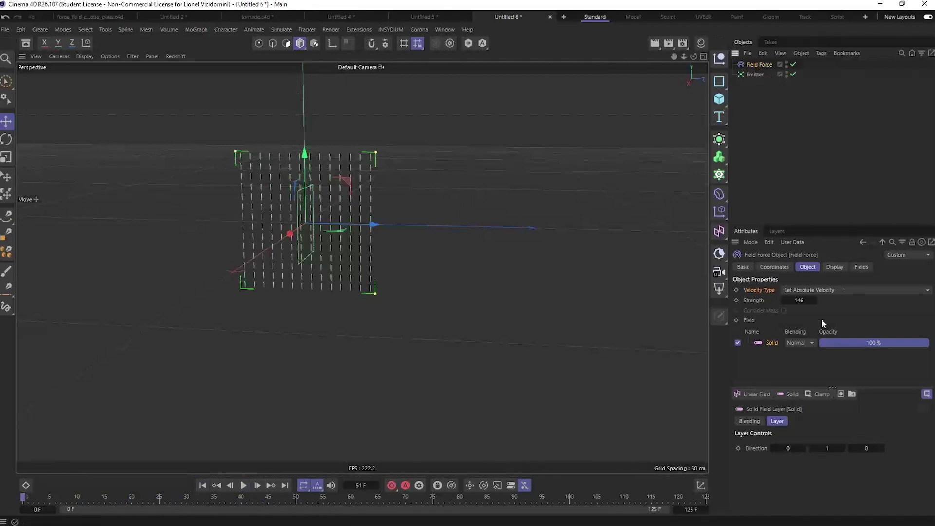
# Change the Solid layer's direction to 0, 0, 1 and play the simulation to check the particle motion
pyautogui.doubleClick(827, 448)
pyautogui.write('0')
pyautogui.click(882, 448)
pyautogui.write('1')
pyautogui.press('Return')
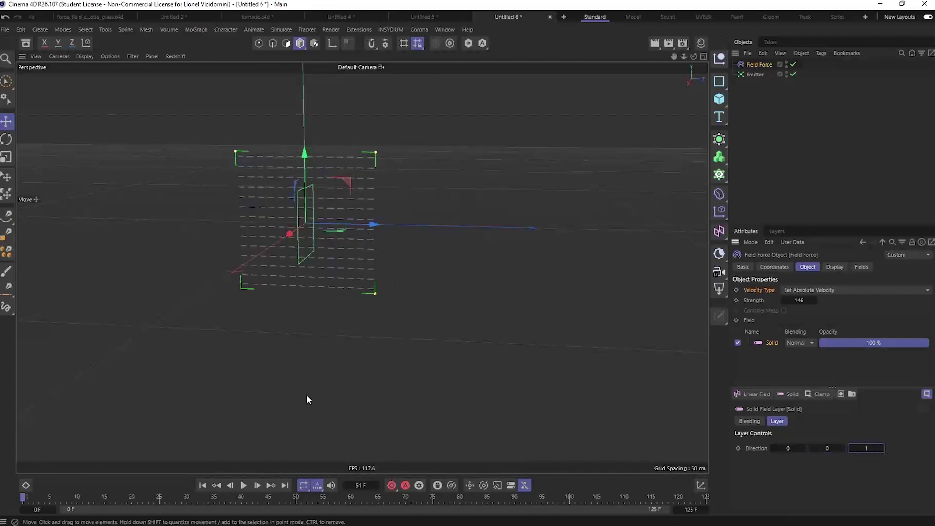
pyautogui.click(244, 486)
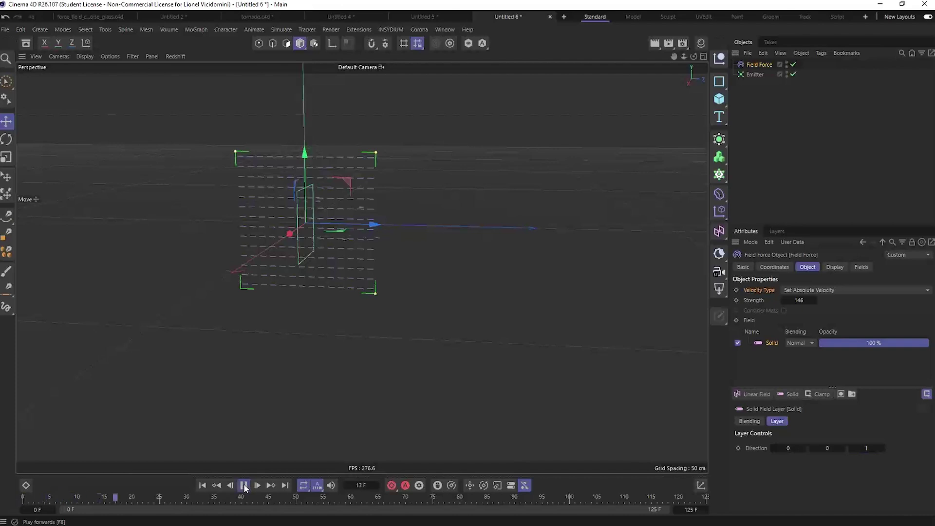
pyautogui.click(244, 485)
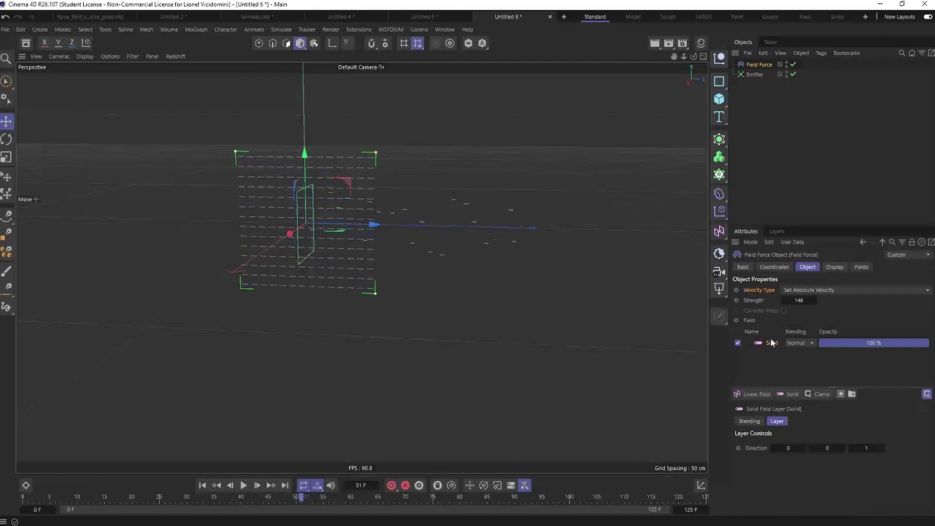
# Add a second Solid layer to the Field Force's field list, test the simulation and rewind it
pyautogui.click(794, 393)
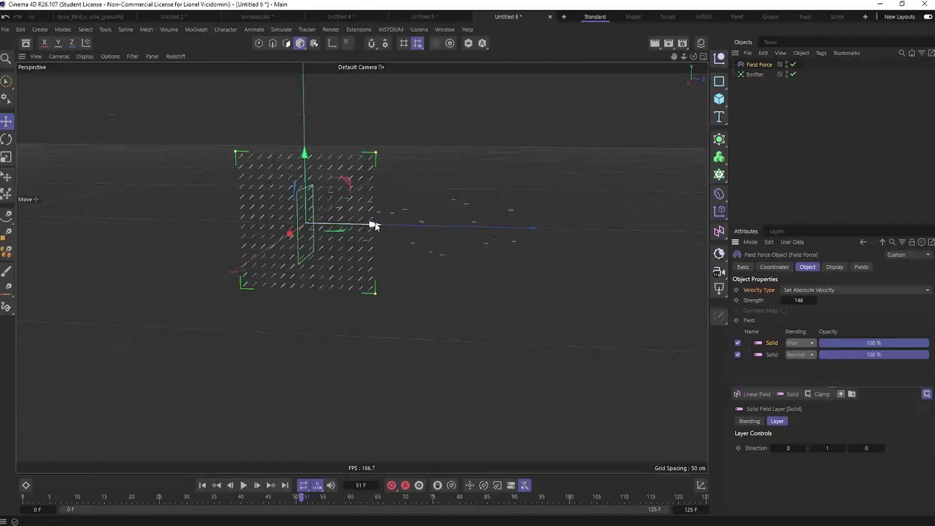
pyautogui.click(244, 485)
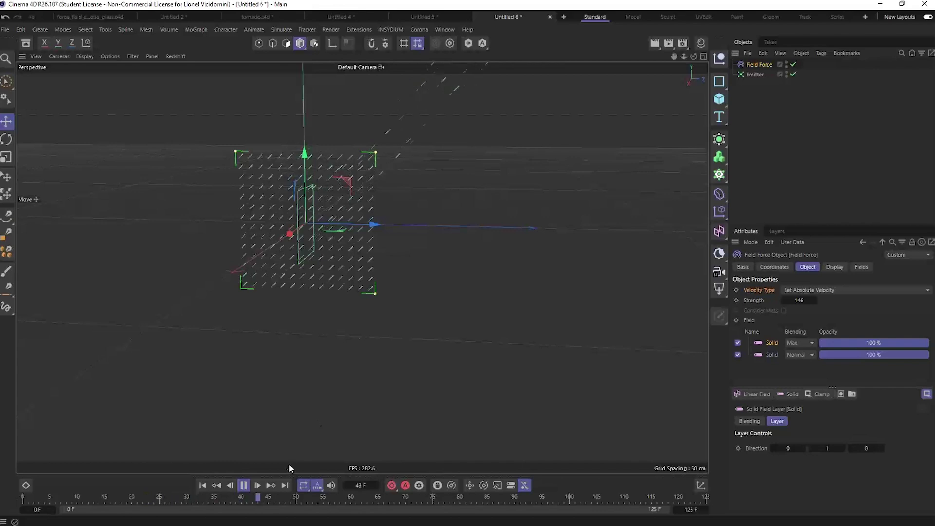
pyautogui.click(246, 485)
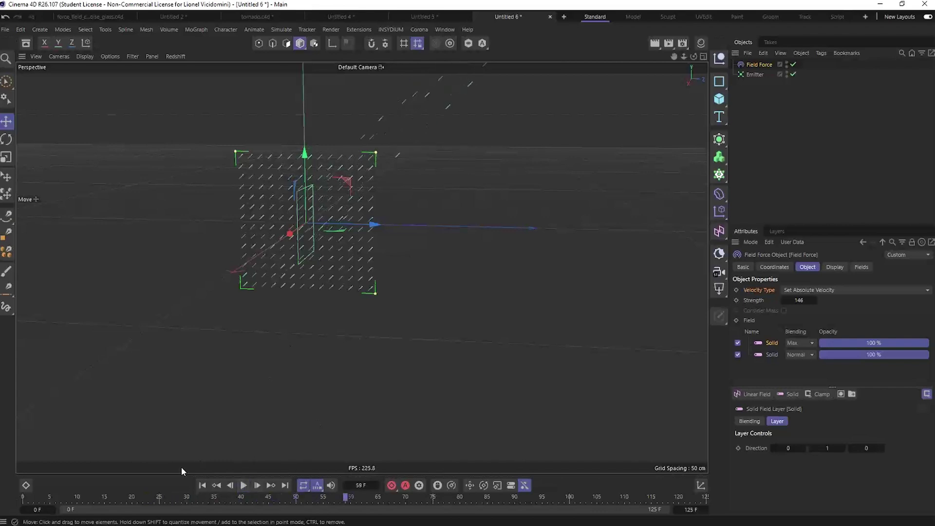
pyautogui.click(202, 485)
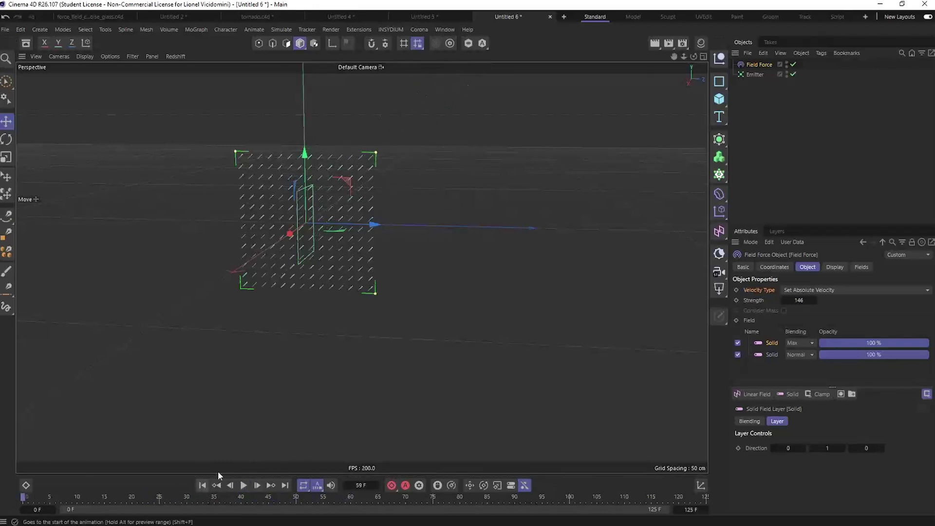
# Add a mask to the upper Solid layer and place a Linear Field inside that mask
pyautogui.click(772, 343)
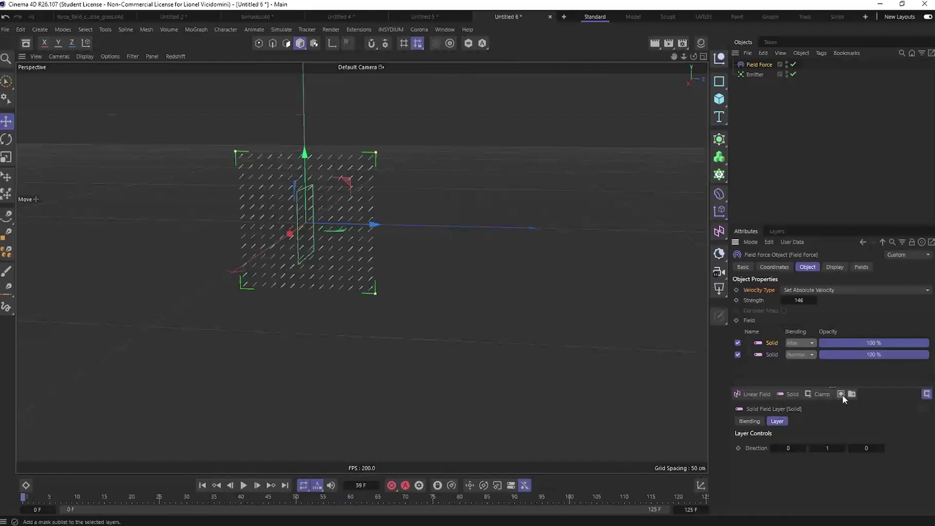
pyautogui.click(842, 395)
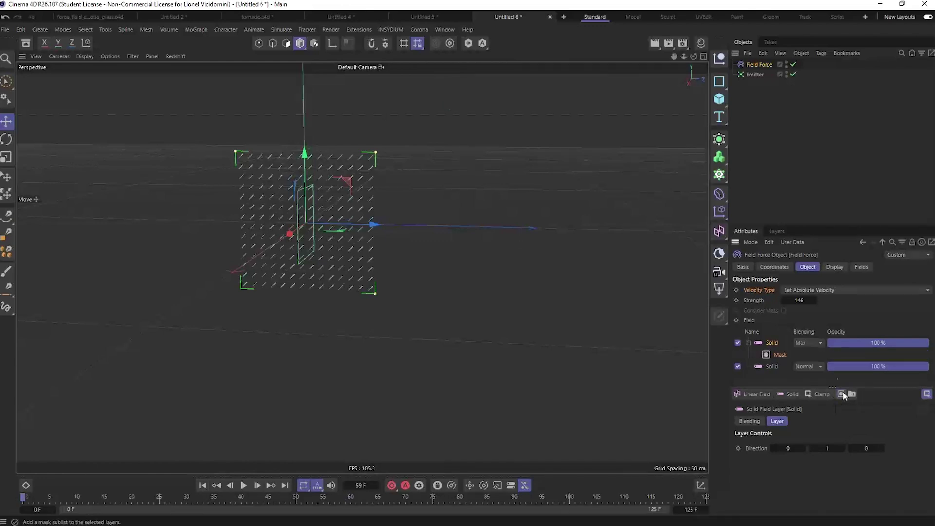
pyautogui.click(780, 355)
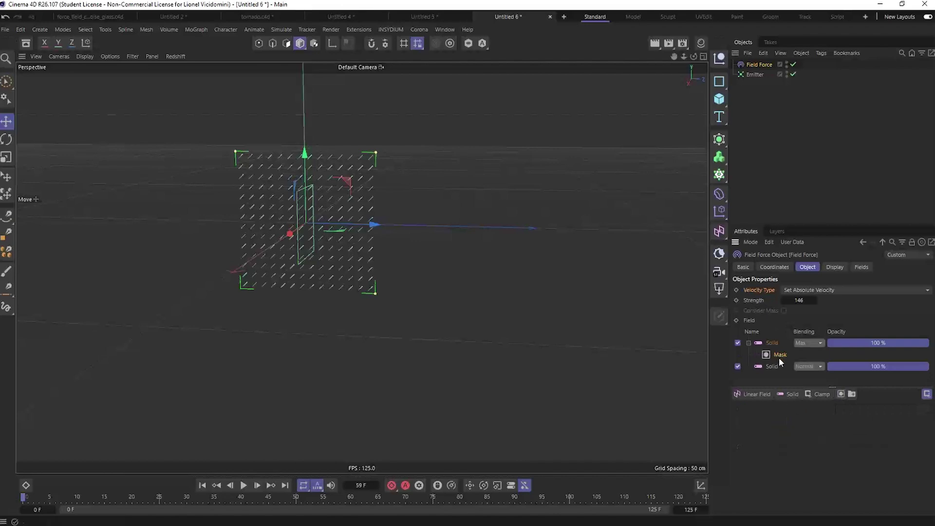
pyautogui.click(755, 394)
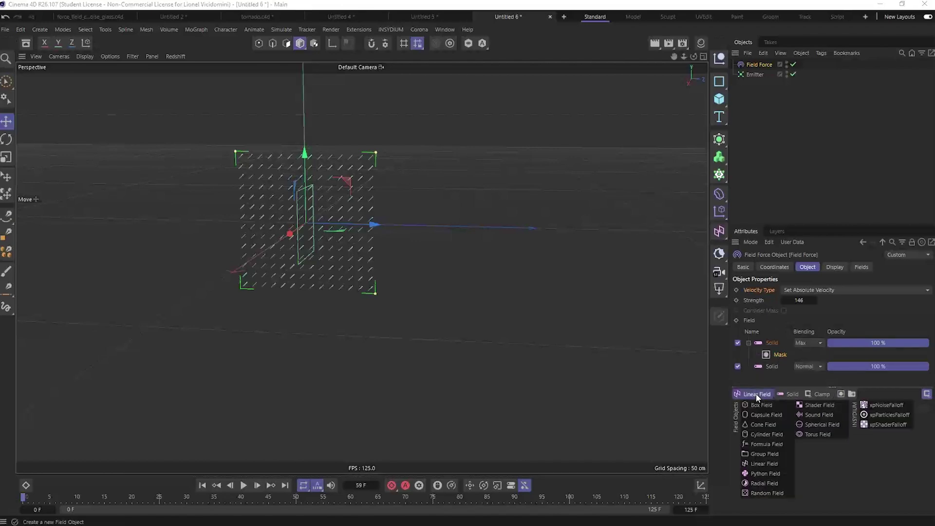
pyautogui.click(782, 355)
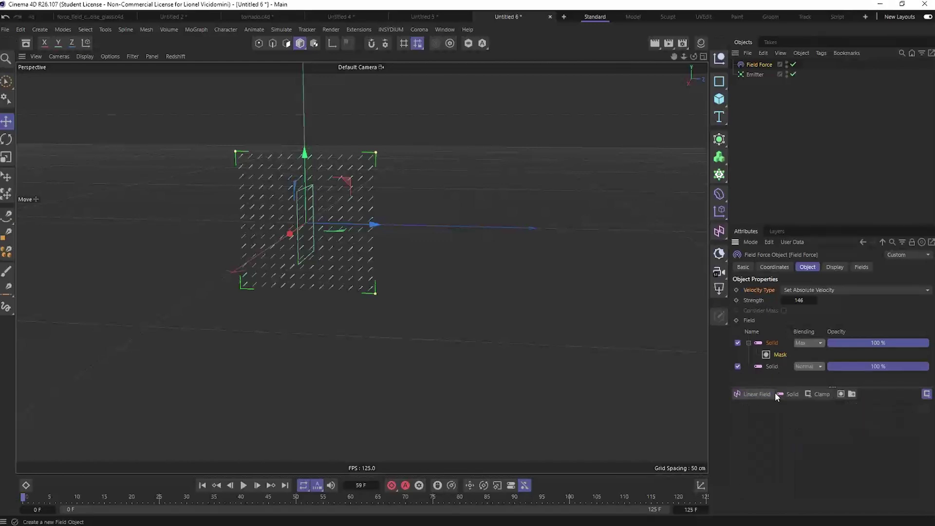
pyautogui.click(759, 393)
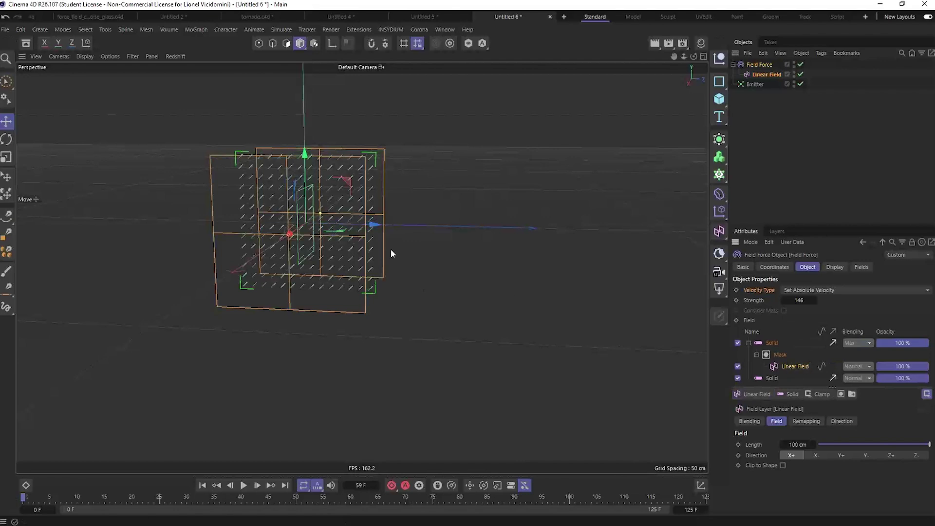
# Orient the Linear Field to Z+ and move it along Z in front of the emitter, with its value channel enabled
pyautogui.click(891, 454)
pyautogui.moveTo(364, 228); pyautogui.dragTo(466, 230)
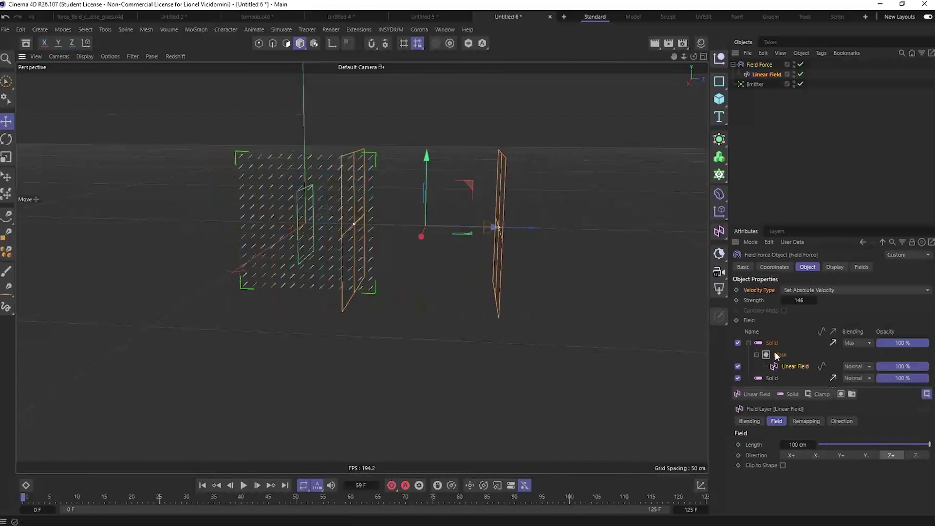
pyautogui.click(822, 367)
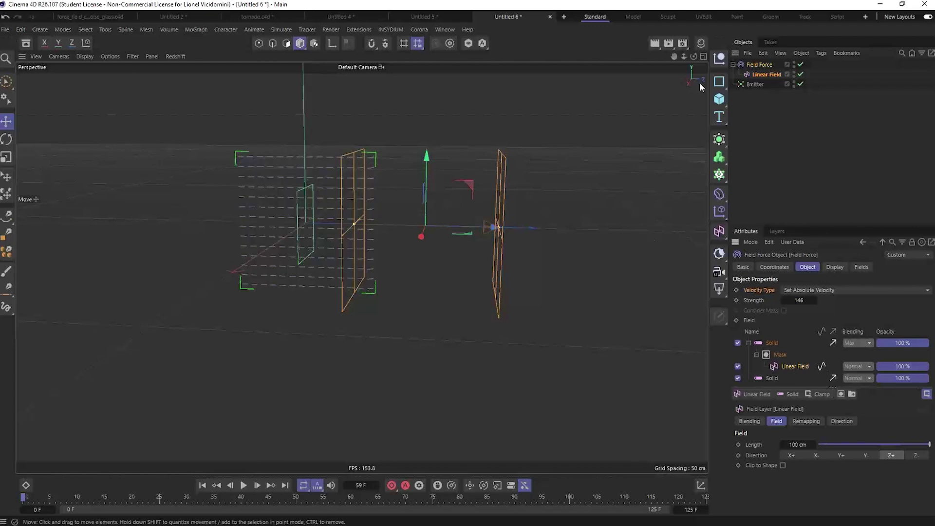
# Enlarge the Field Force's display box to about 538 cm in Y and 969 cm in Z, with 38% line density
pyautogui.click(759, 65)
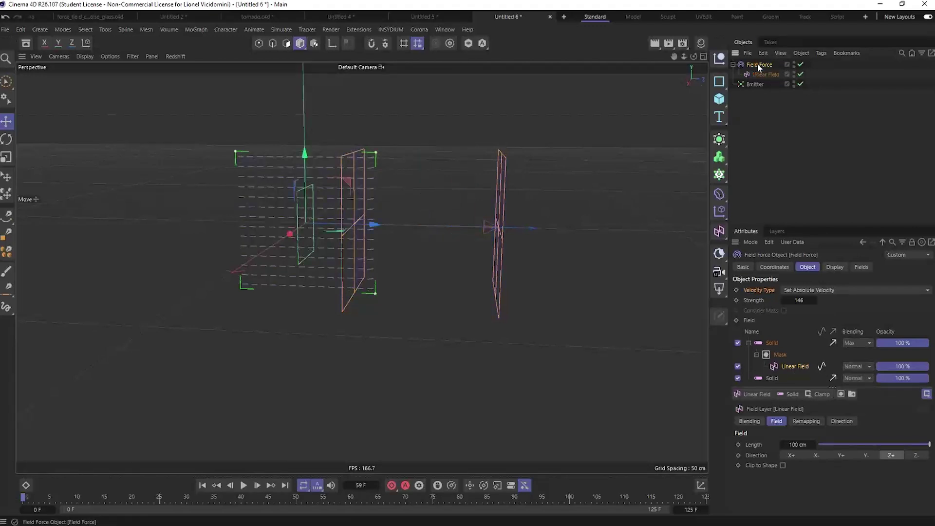
pyautogui.click(837, 268)
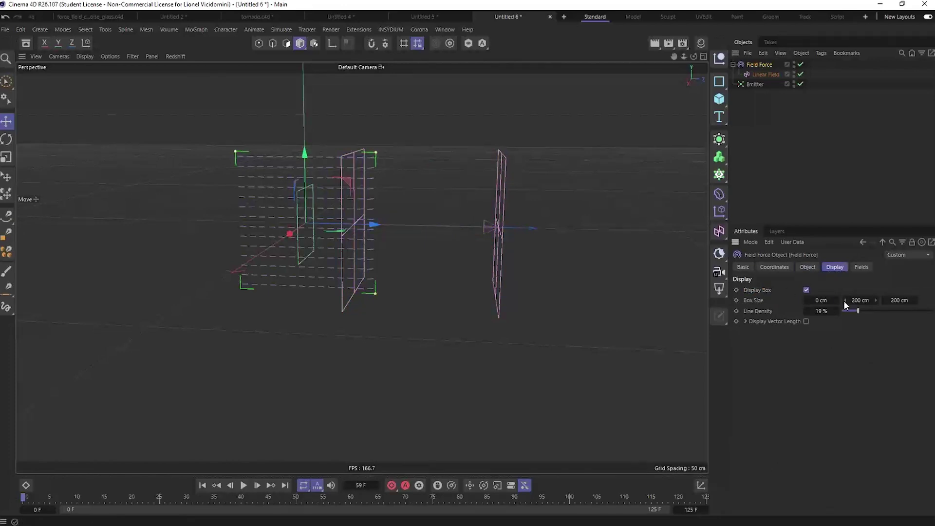
pyautogui.moveTo(898, 300)
pyautogui.mouseDown()
pyautogui.moveTo(928, 300)
pyautogui.moveTo(915, 300)
pyautogui.mouseUp()
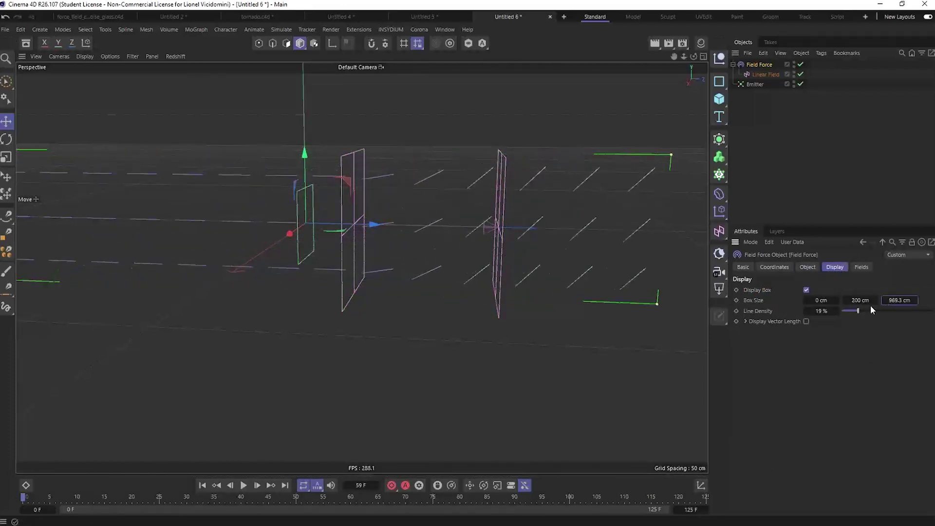
pyautogui.moveTo(858, 300); pyautogui.dragTo(876, 310)
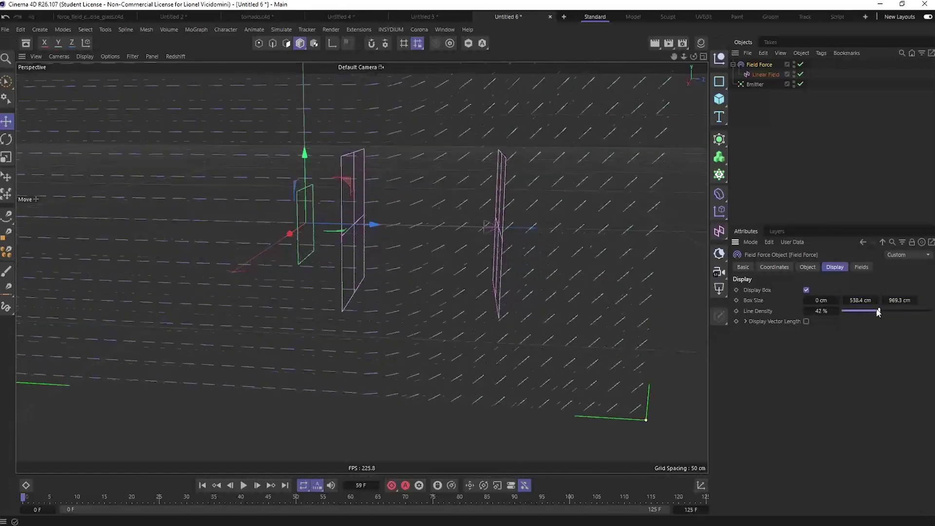
pyautogui.scroll(-8, 306, 252)
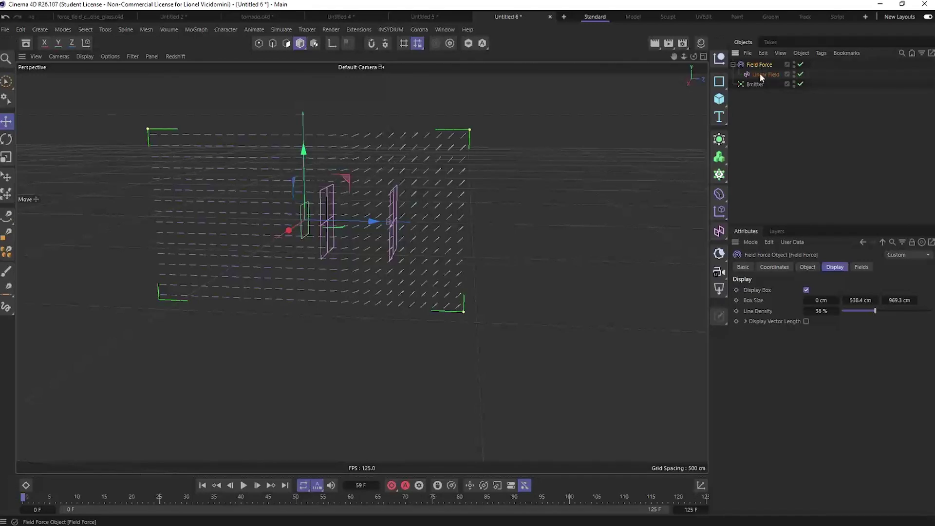
# Review the masked upper Solid layer's settings and play the simulation to check how the particles change direction
pyautogui.click(809, 267)
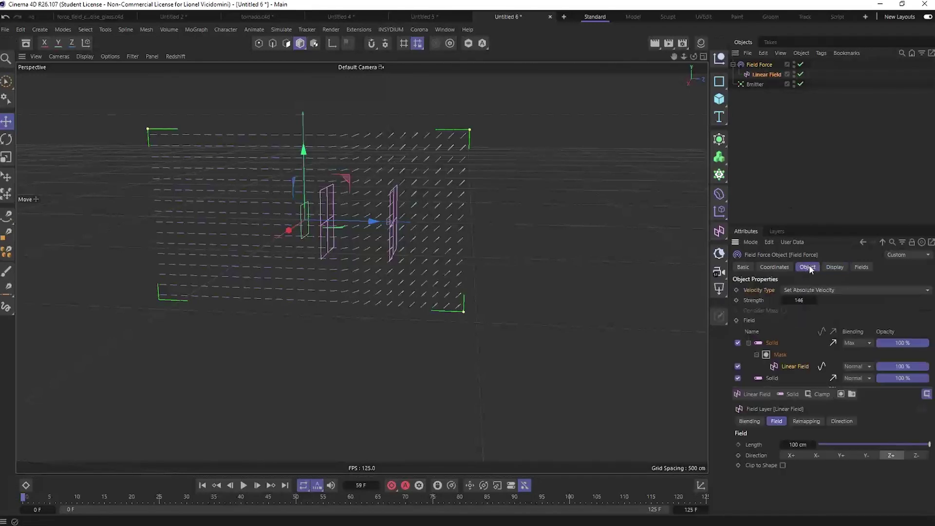
pyautogui.click(773, 343)
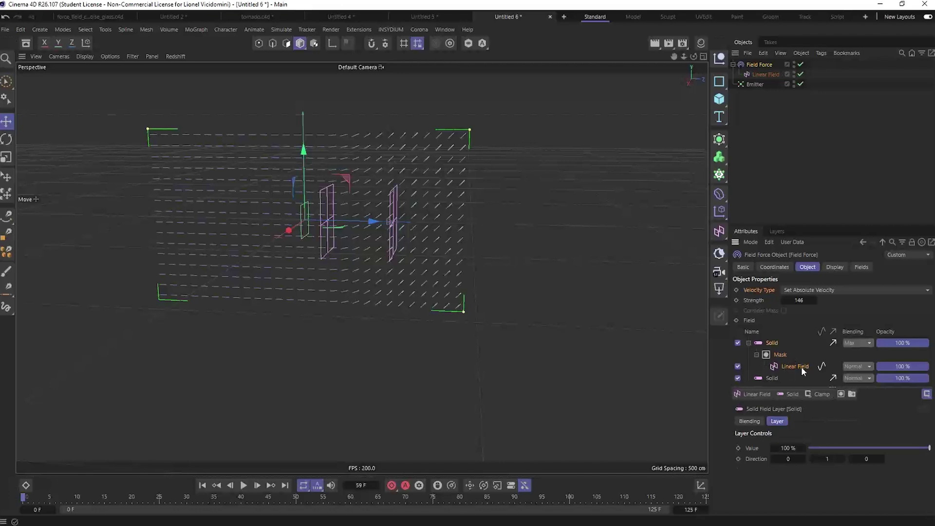
pyautogui.click(244, 486)
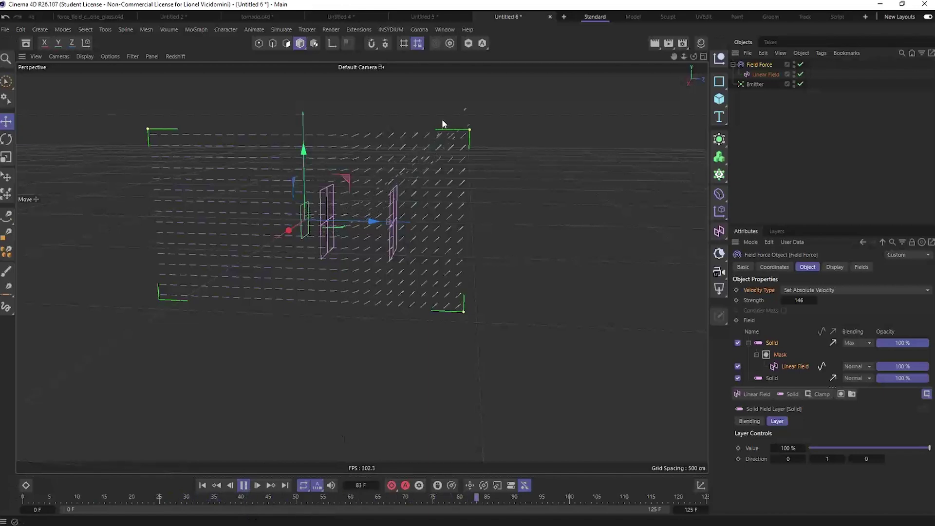
pyautogui.click(244, 485)
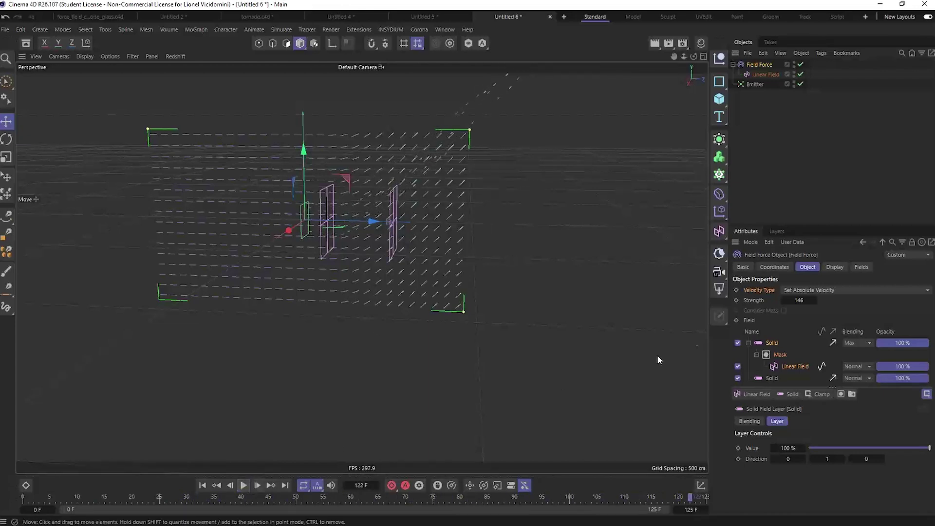
# Try to move the Field Force along Z while the upper Solid layer's mask is selected
pyautogui.click(749, 343)
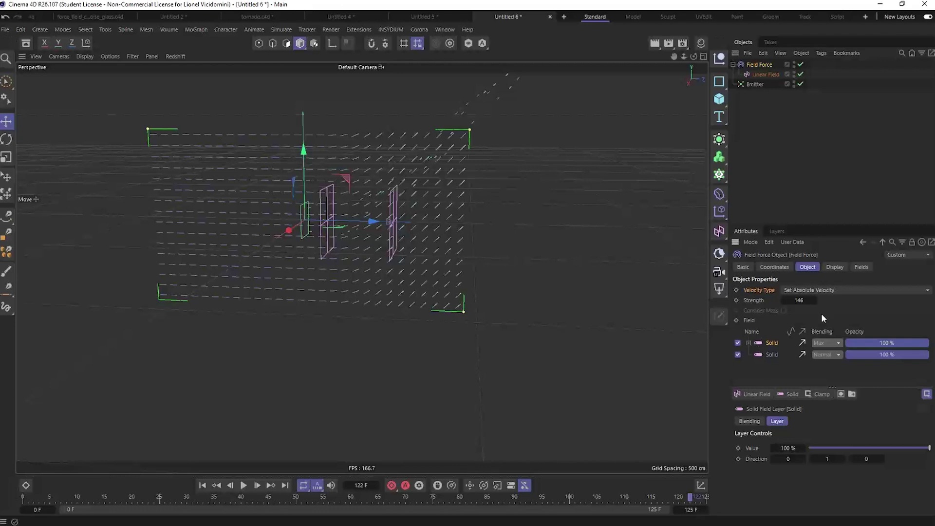
pyautogui.click(749, 343)
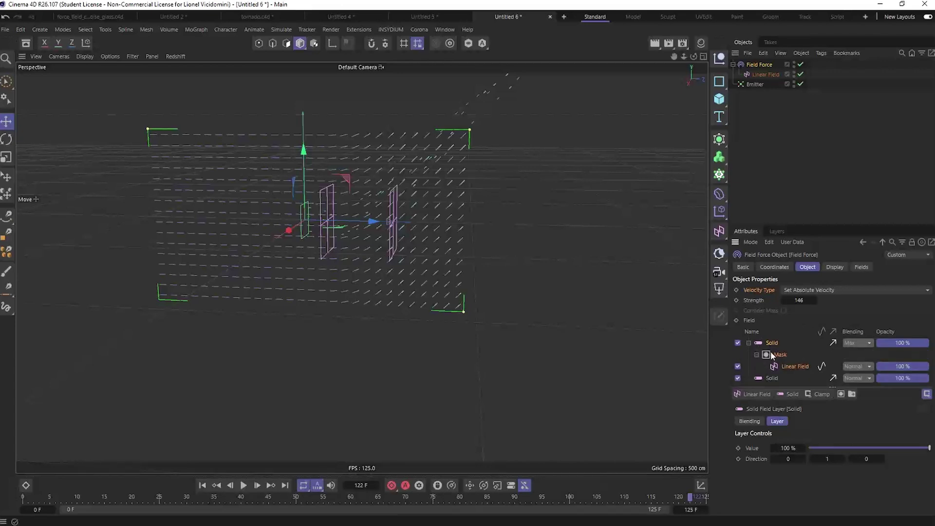
pyautogui.click(781, 357)
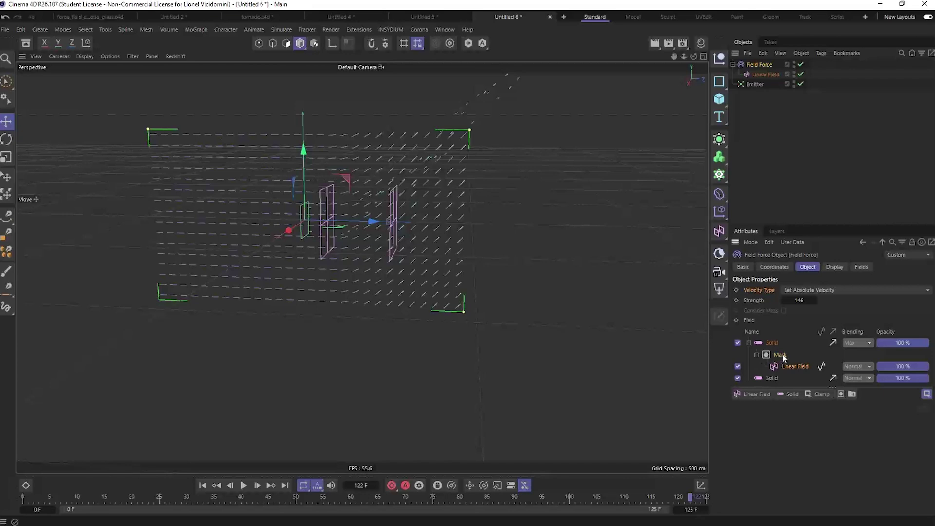
pyautogui.moveTo(380, 226); pyautogui.dragTo(422, 232)
pyautogui.hotkey('ctrl', 'z')
# Move the Linear Field further along Z and take it out of the Field Force hierarchy to the top level
pyautogui.click(775, 74)
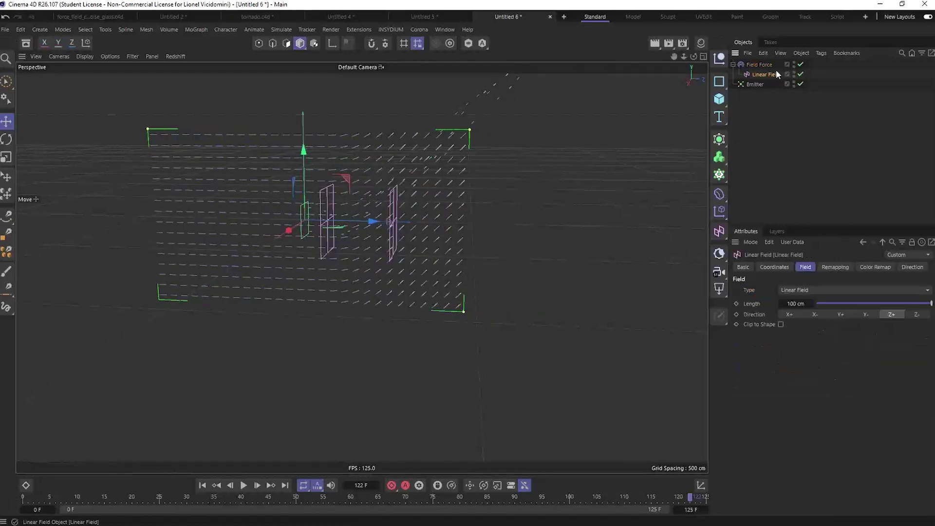
pyautogui.moveTo(430, 223); pyautogui.dragTo(461, 230)
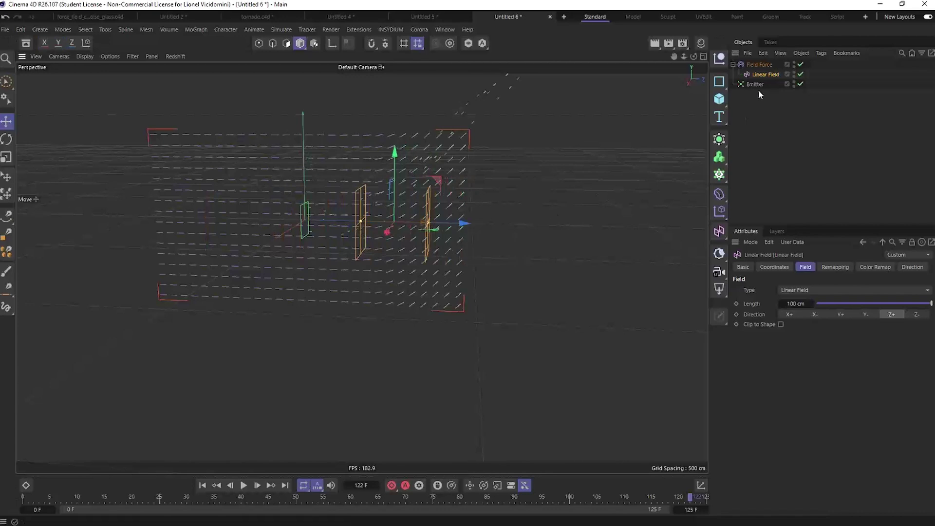
pyautogui.click(764, 64)
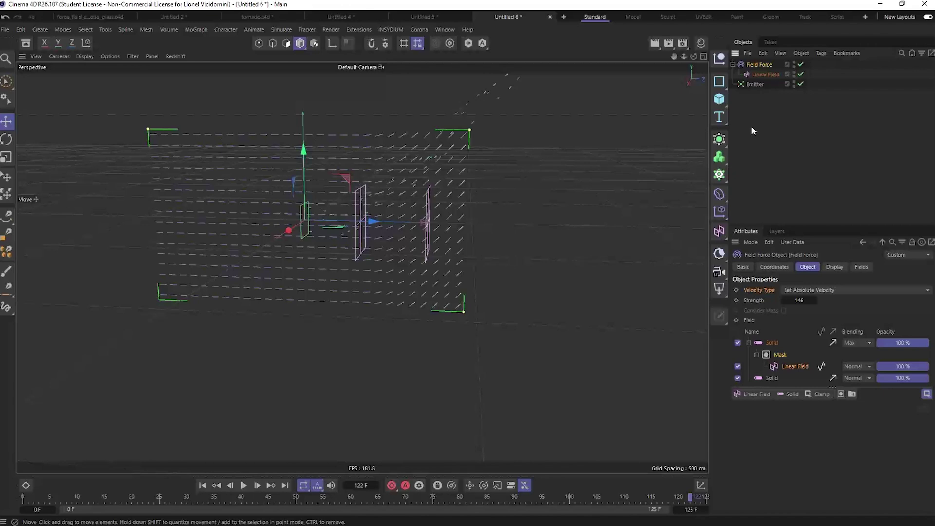
pyautogui.click(759, 112)
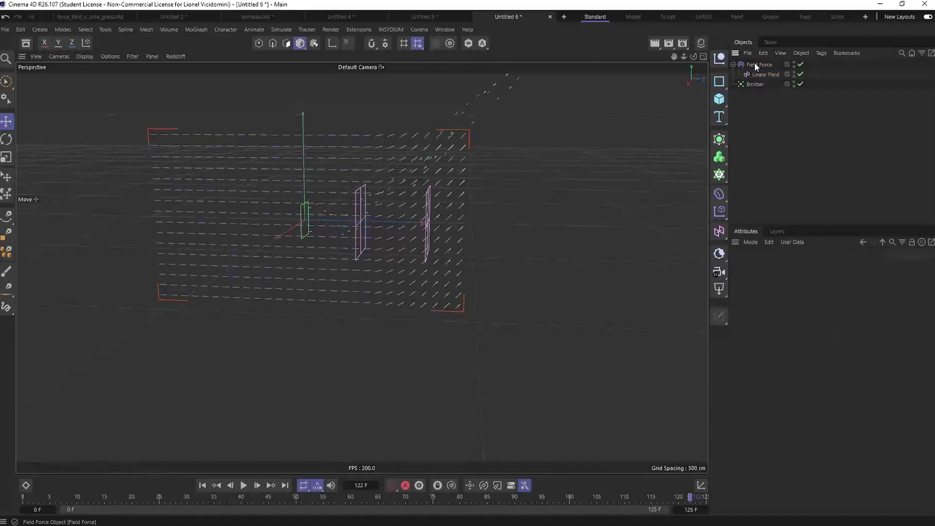
pyautogui.moveTo(767, 65); pyautogui.dragTo(759, 68)
# Move the Field Force along Z so its box starts just past the emitter, and shift the Linear Field further along Z
pyautogui.click(758, 74)
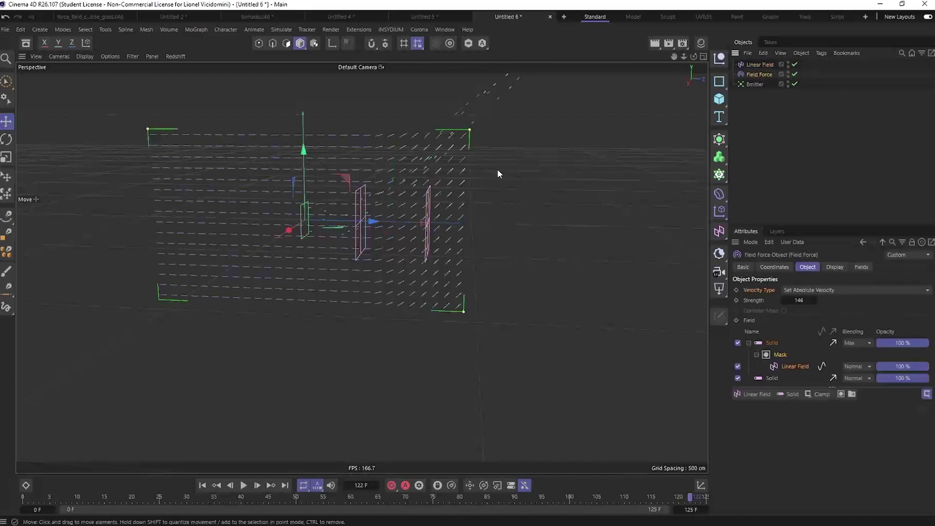
pyautogui.moveTo(357, 227); pyautogui.dragTo(536, 188)
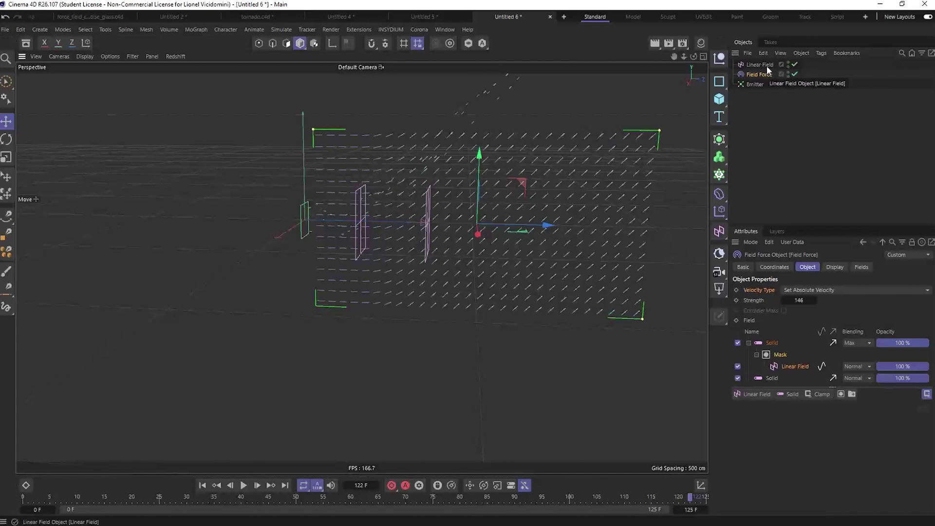
pyautogui.click(768, 68)
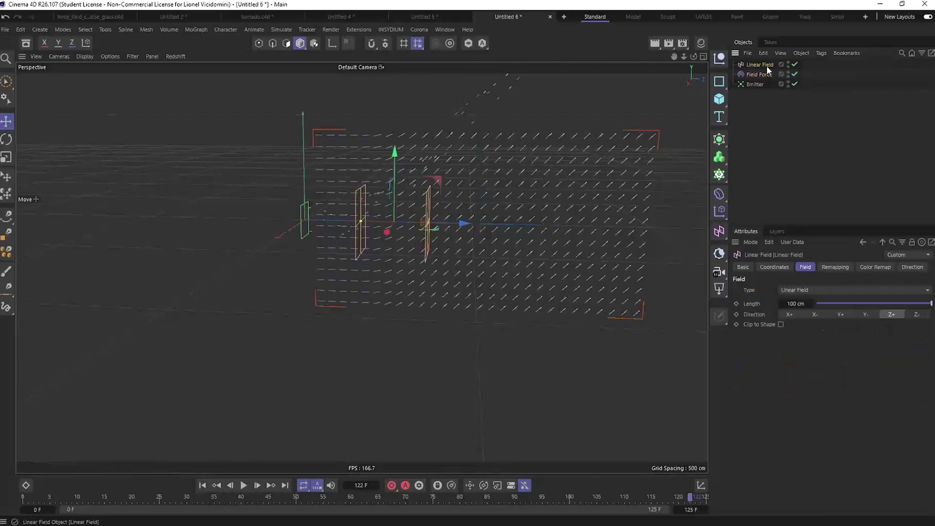
pyautogui.moveTo(451, 229); pyautogui.dragTo(524, 225)
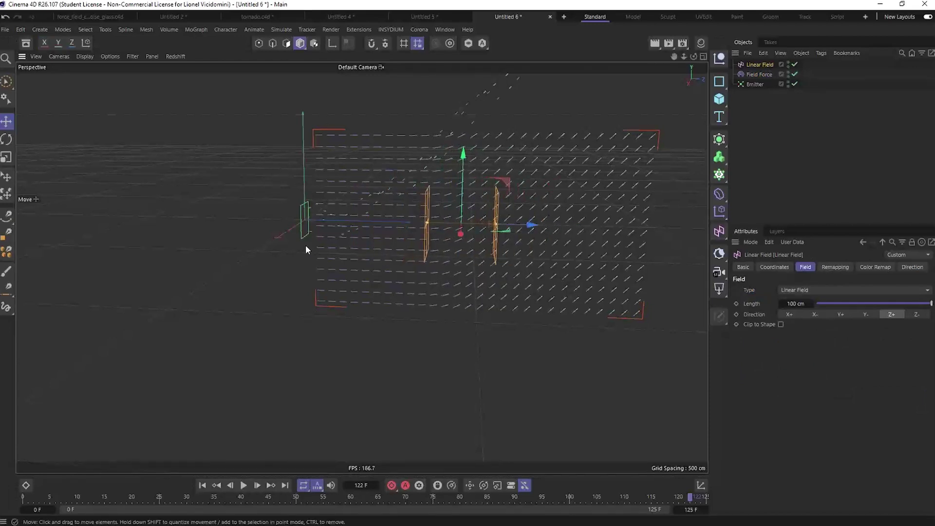
# Play the simulation to check the particle flow, and return to the first frame
pyautogui.click(243, 486)
pyautogui.click(243, 485)
pyautogui.click(202, 485)
# Collapse the Field Force's upper Solid layer and move the Linear Field about 280 cm further along Z
pyautogui.click(762, 74)
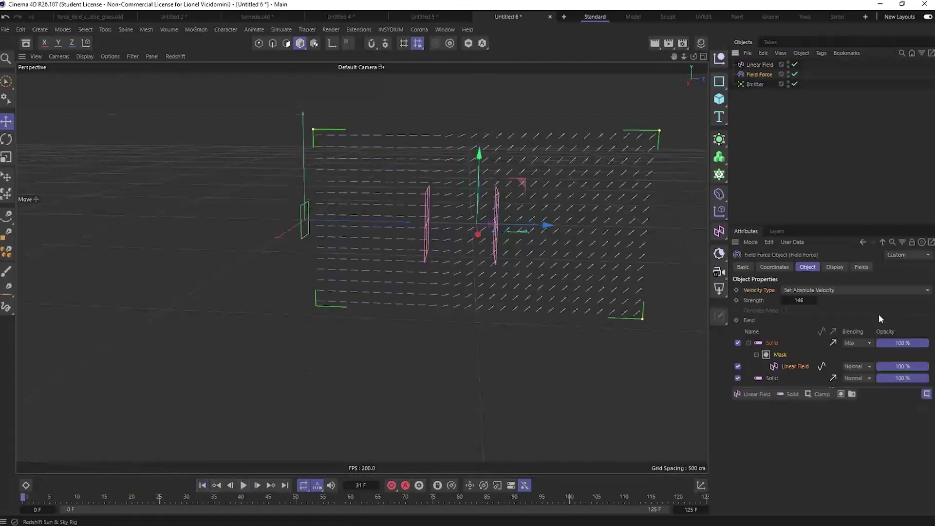
pyautogui.click(748, 343)
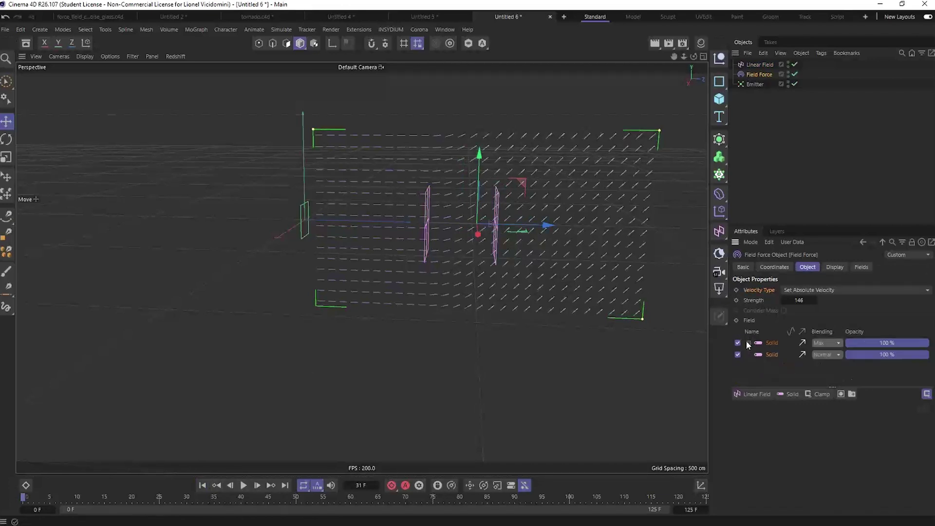
pyautogui.moveTo(548, 225); pyautogui.dragTo(627, 230)
pyautogui.hotkey('ctrl', 'z')
pyautogui.click(768, 64)
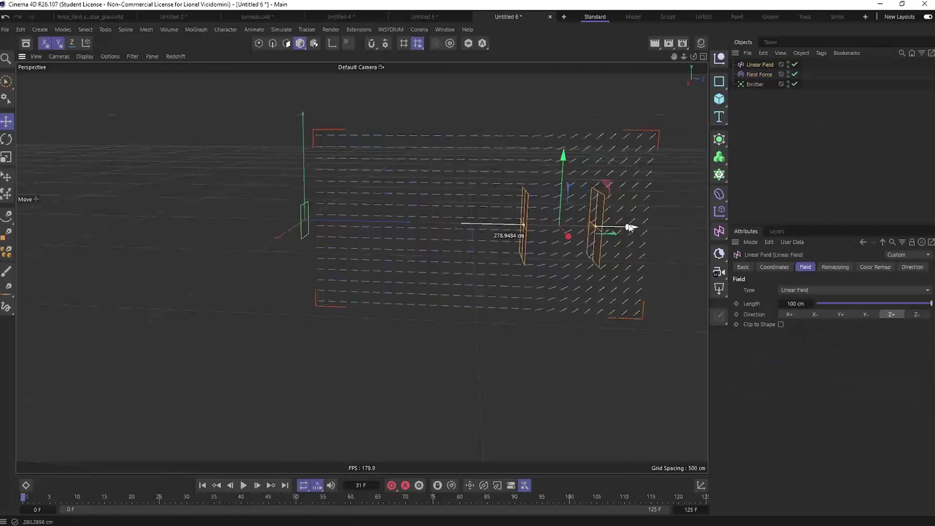
# Add a Spherical Field to the Field Force with its direction channel enabled, and enlarge it to about 231 cm
pyautogui.click(754, 74)
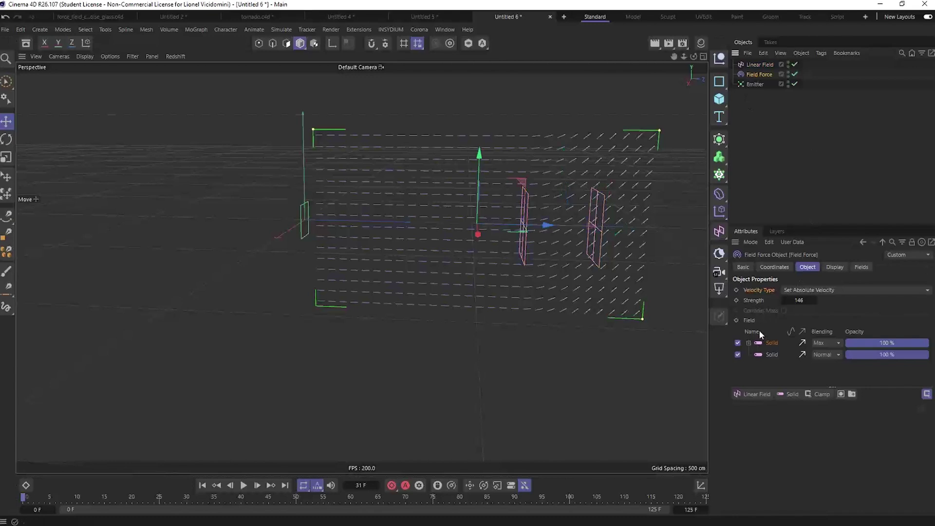
pyautogui.click(751, 396)
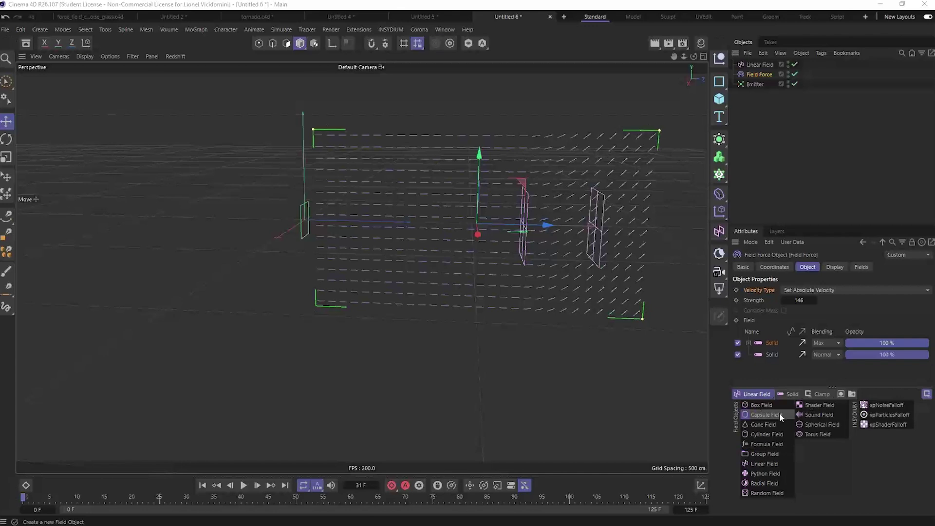
pyautogui.click(822, 424)
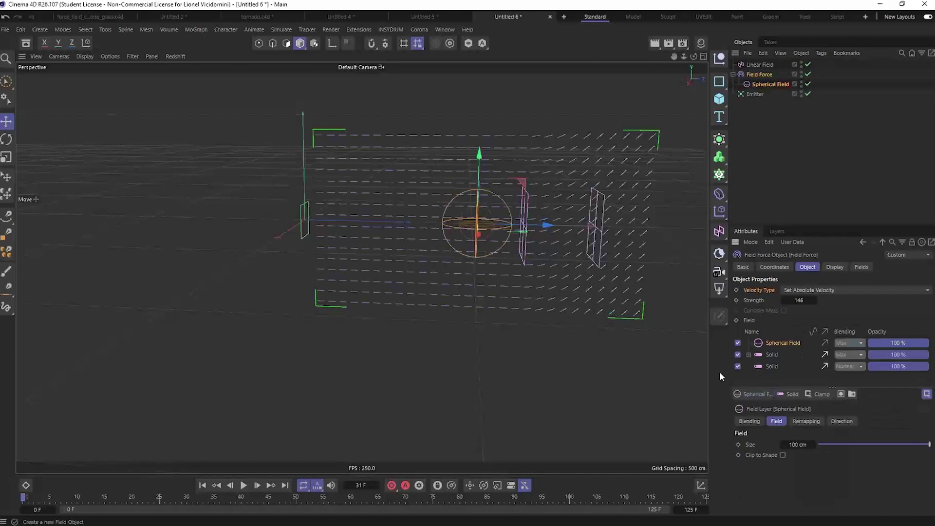
pyautogui.click(758, 75)
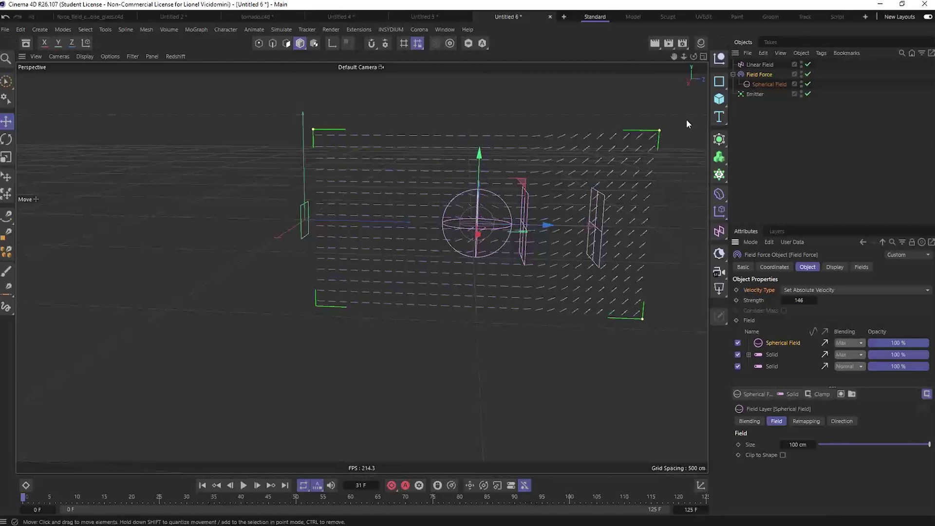
pyautogui.click(768, 82)
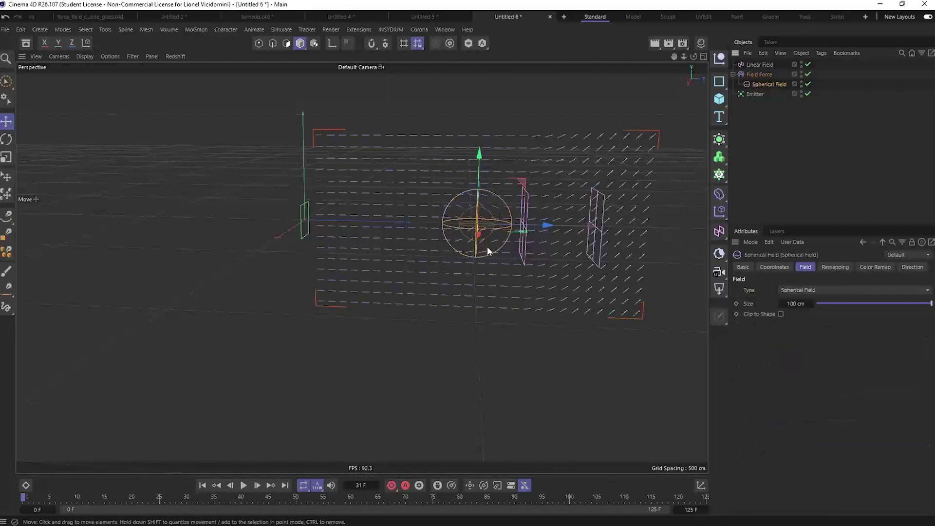
pyautogui.keyDown('alt'); pyautogui.moveTo(502, 236); pyautogui.dragTo(434, 192); pyautogui.keyUp('alt')
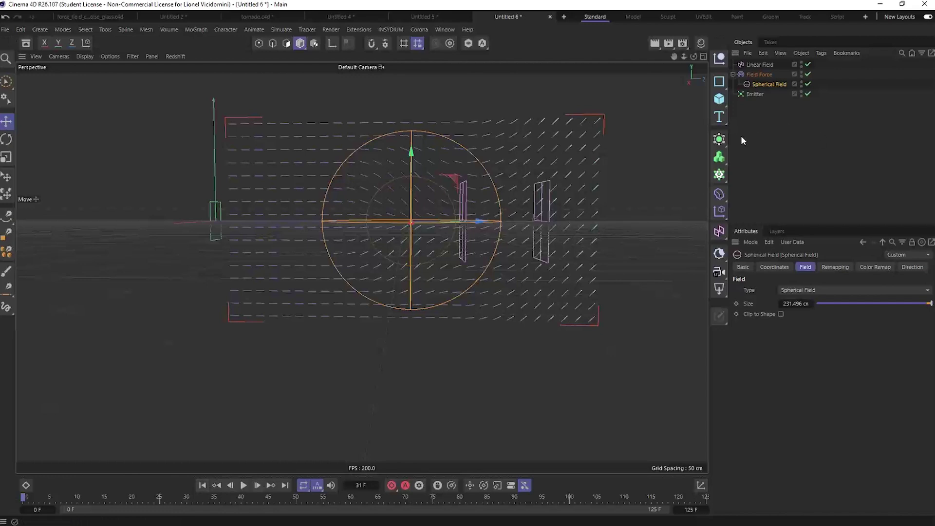
# Create a Tracer with the Emitter as its trace link
pyautogui.click(750, 102)
pyautogui.click(754, 94)
pyautogui.moveTo(719, 174); pyautogui.dragTo(764, 282)
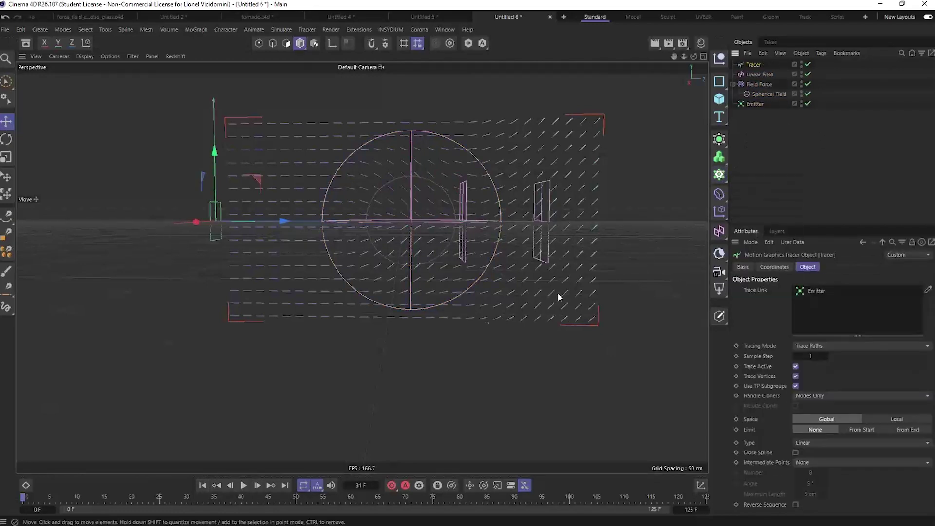
# Extend the timeline to 320 F and play the simulation from the start to check the traced particle paths
pyautogui.click(202, 485)
pyautogui.click(244, 485)
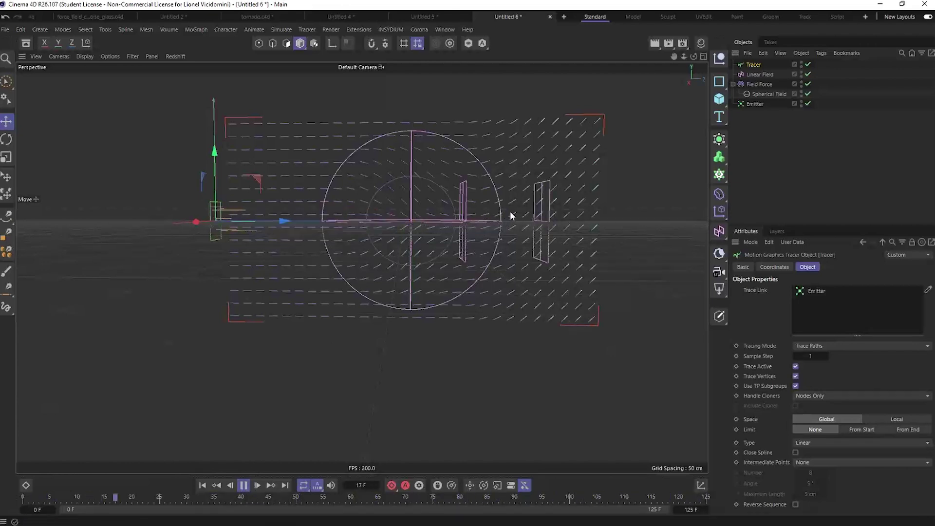
pyautogui.moveTo(691, 510); pyautogui.dragTo(701, 509)
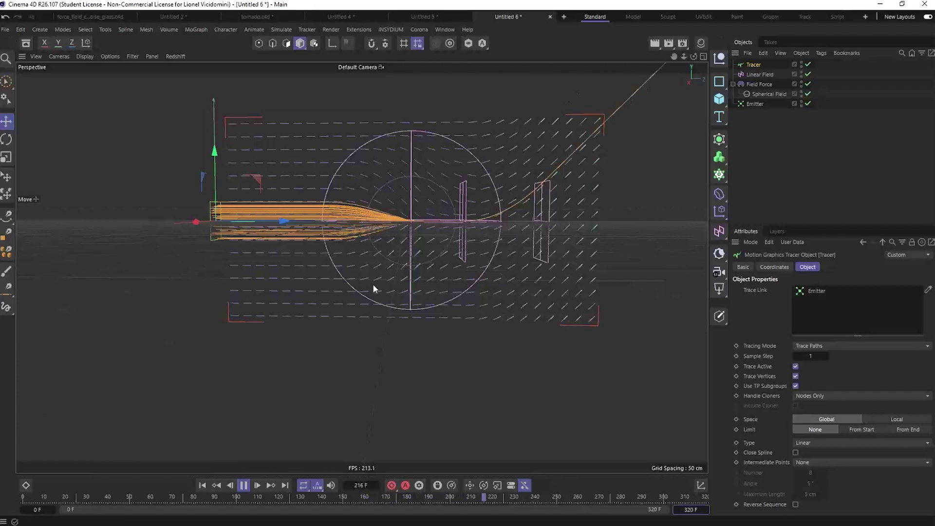
pyautogui.click(244, 485)
# Lower the Spherical Field layer's opacity to 30.4% in the Field Force's field list
pyautogui.click(761, 94)
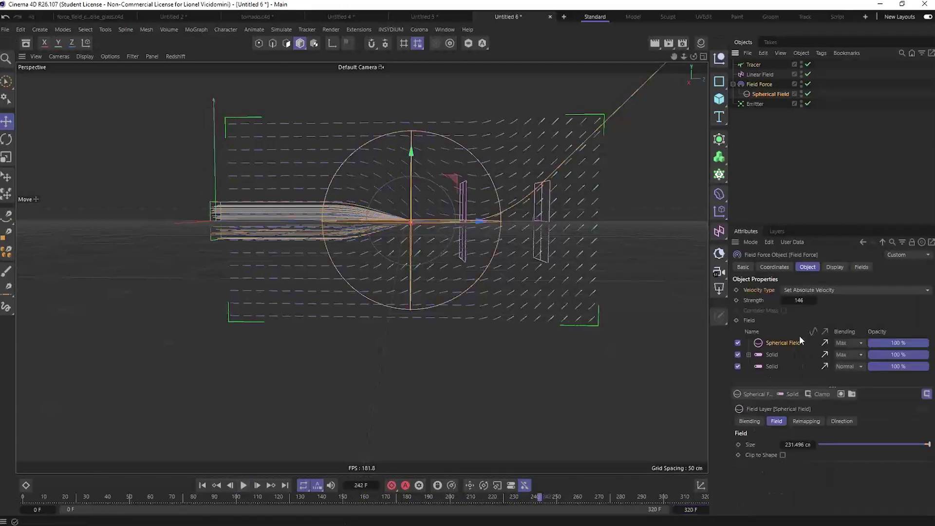
pyautogui.click(774, 356)
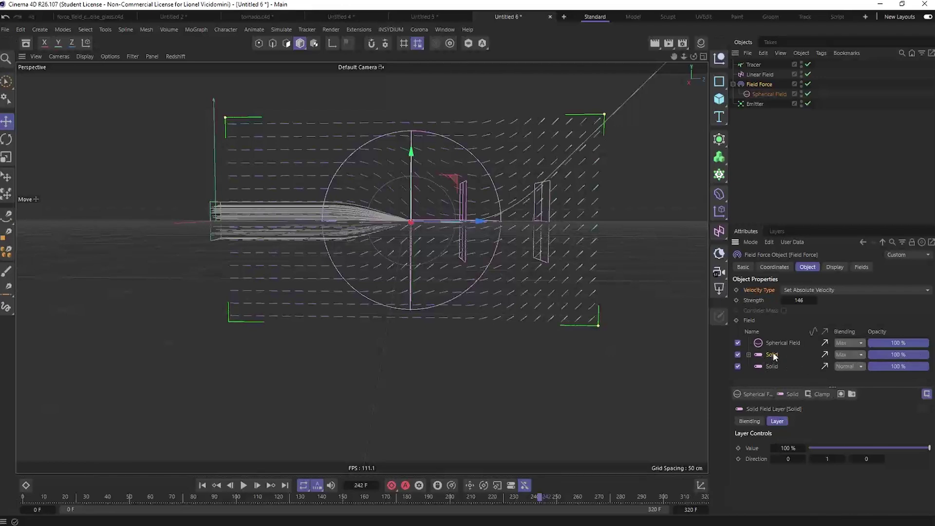
pyautogui.click(786, 342)
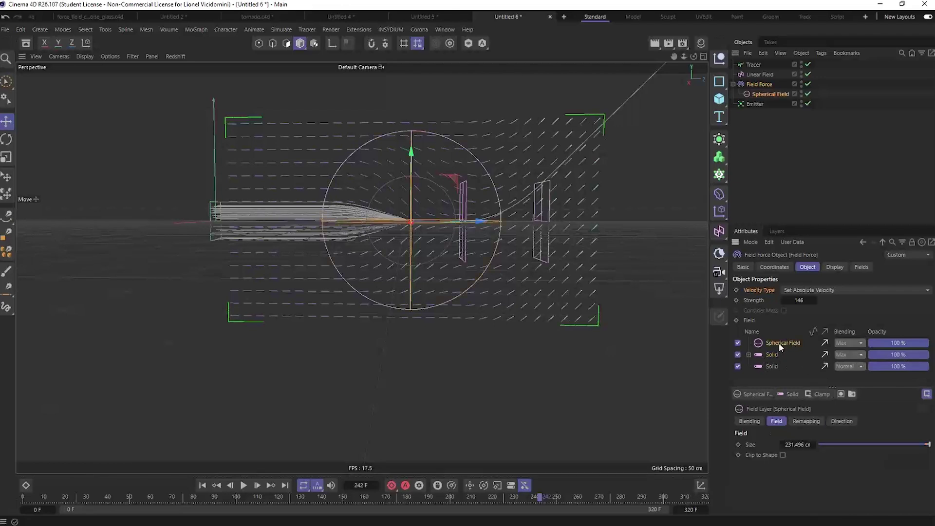
pyautogui.moveTo(924, 346); pyautogui.dragTo(916, 346)
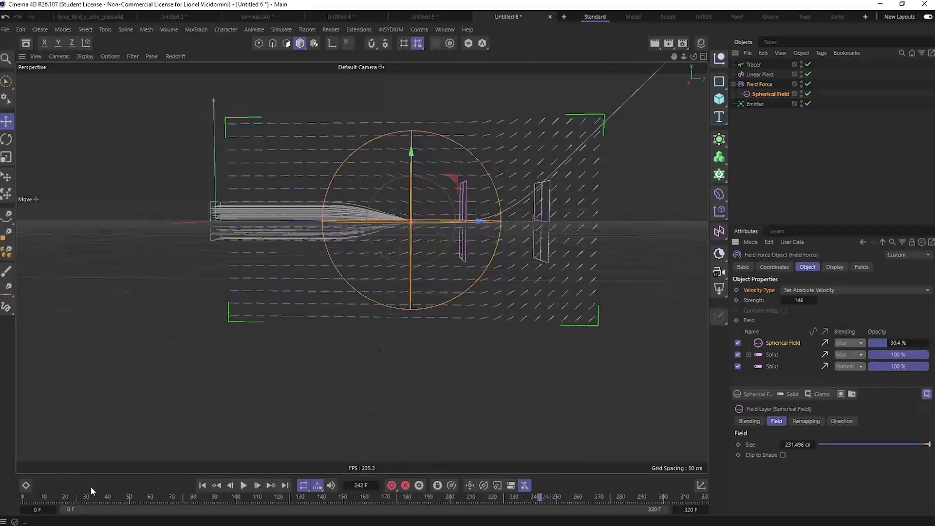
# Rewind to the first frame and set the Emitter's Y-Size to 207 cm
pyautogui.click(202, 485)
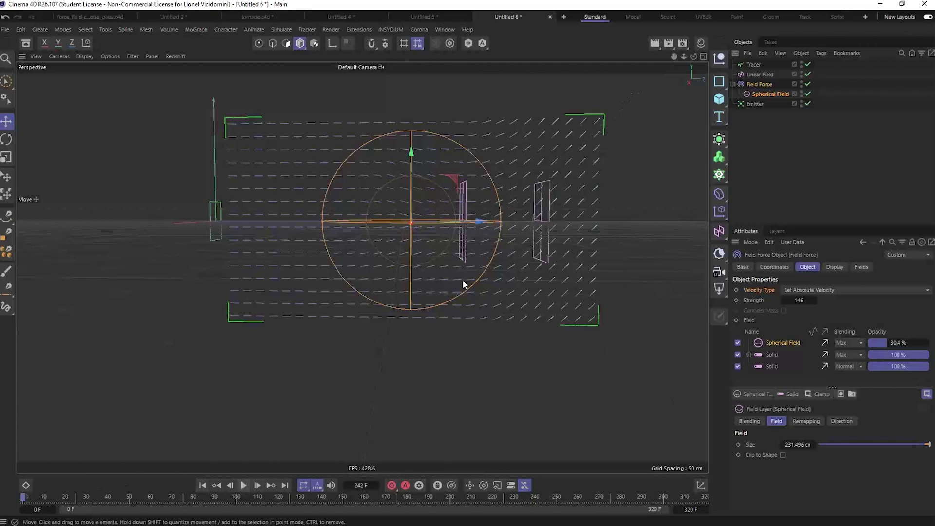
pyautogui.click(756, 104)
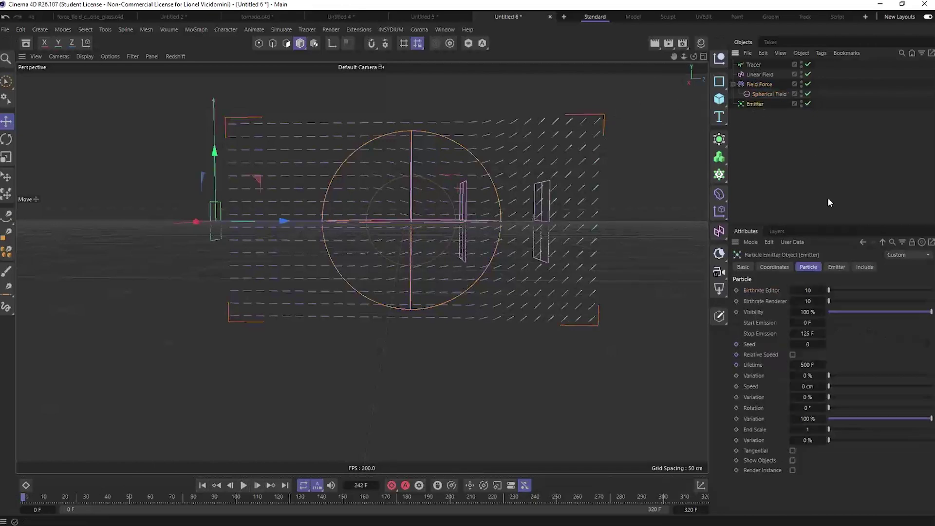
pyautogui.click(836, 266)
pyautogui.moveTo(833, 311); pyautogui.dragTo(848, 312)
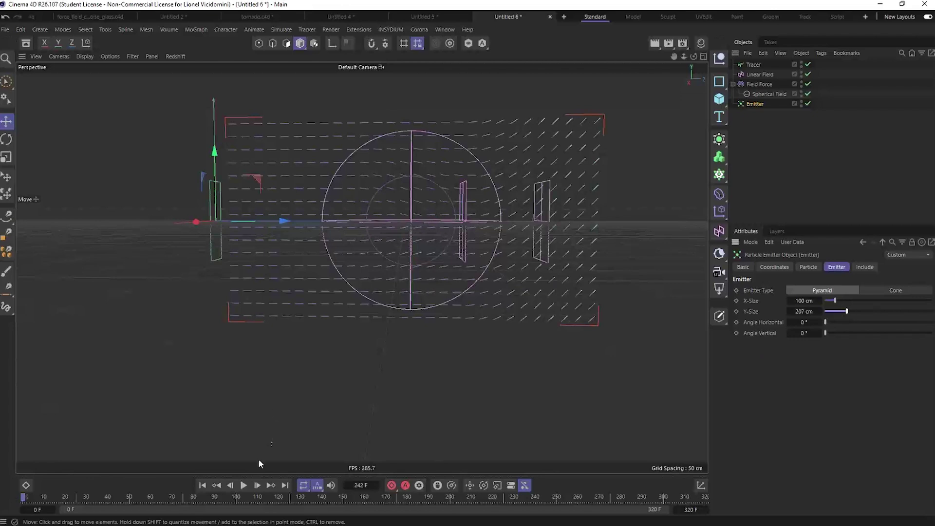
# Play the simulation and examine how the traced paths bend through the Spherical Field and the Linear Field mask
pyautogui.click(202, 485)
pyautogui.click(243, 486)
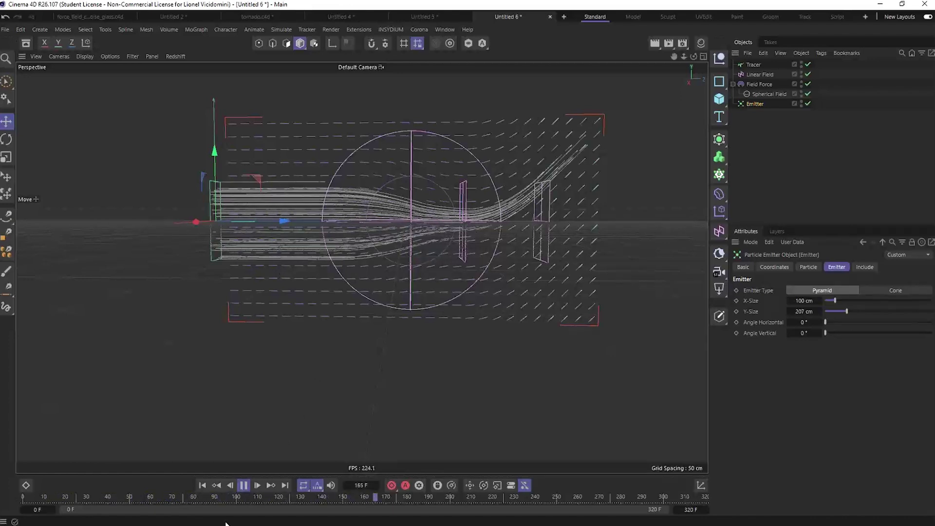
pyautogui.press('F8')
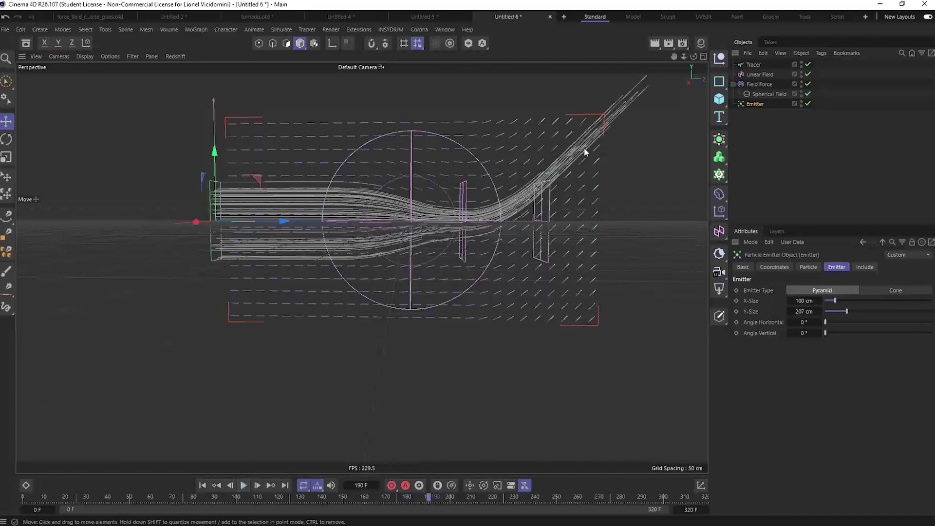
pyautogui.keyDown('alt'); pyautogui.moveTo(540, 192); pyautogui.dragTo(556, 209); pyautogui.keyUp('alt')
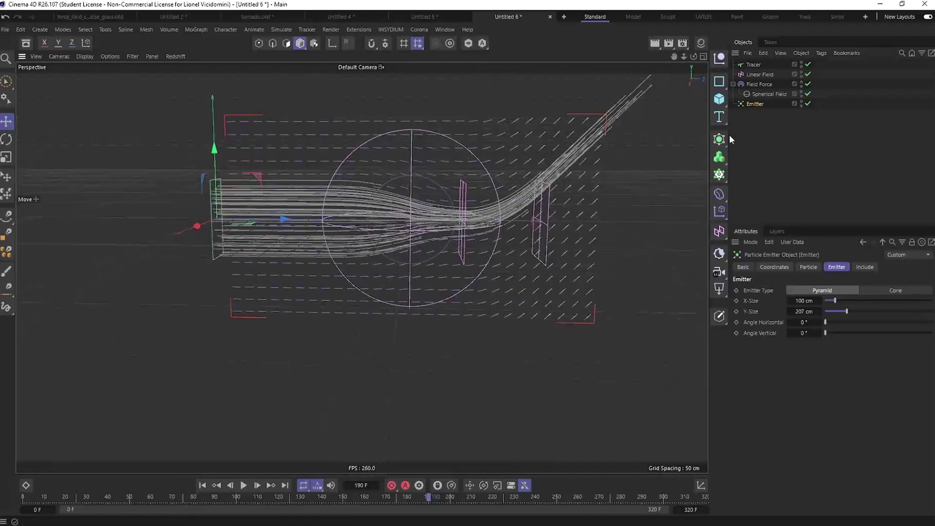
pyautogui.click(762, 94)
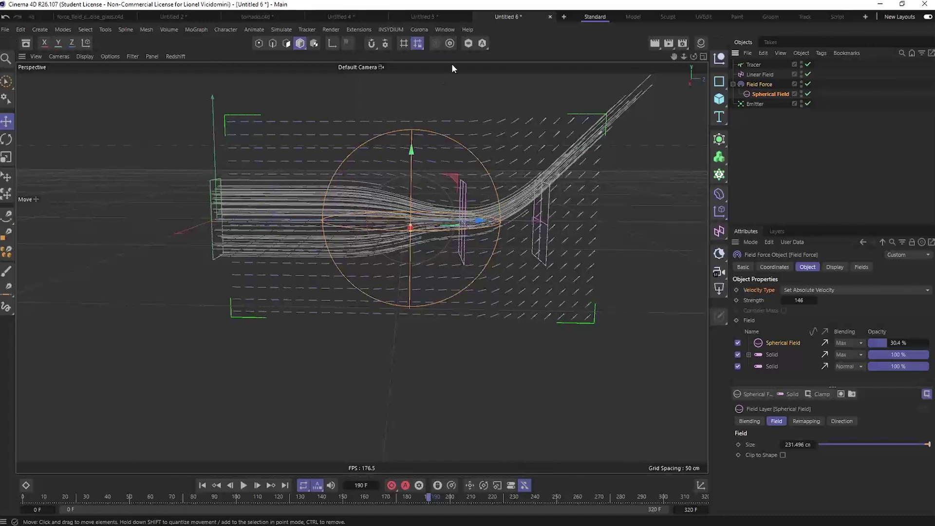
# Create a new empty project
pyautogui.click(563, 18)
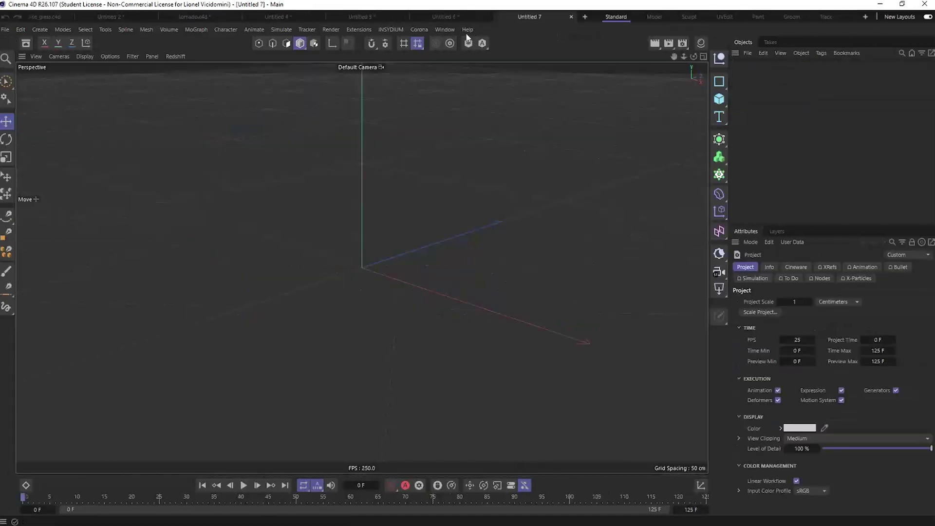
# Add a particle Emitter and rotate it so that it lies flat and emits upward
pyautogui.click(282, 30)
pyautogui.moveTo(293, 52)
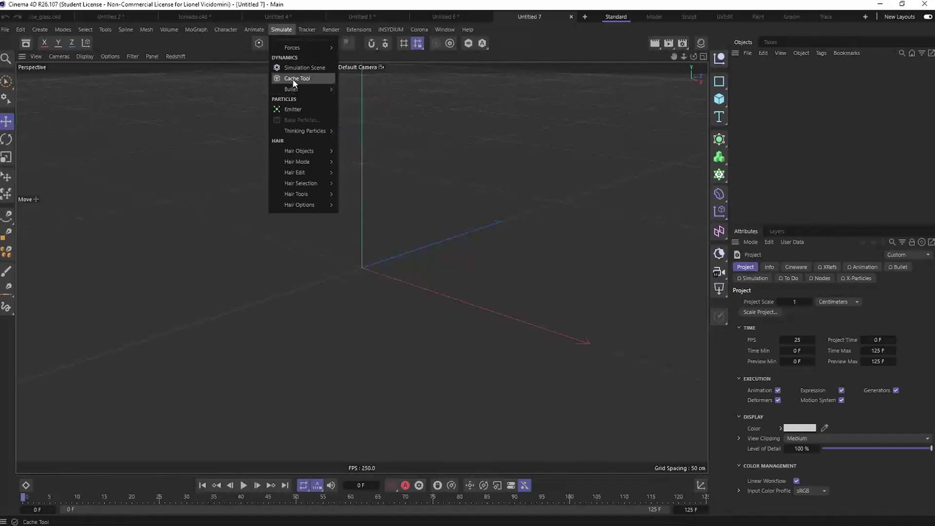
pyautogui.click(291, 110)
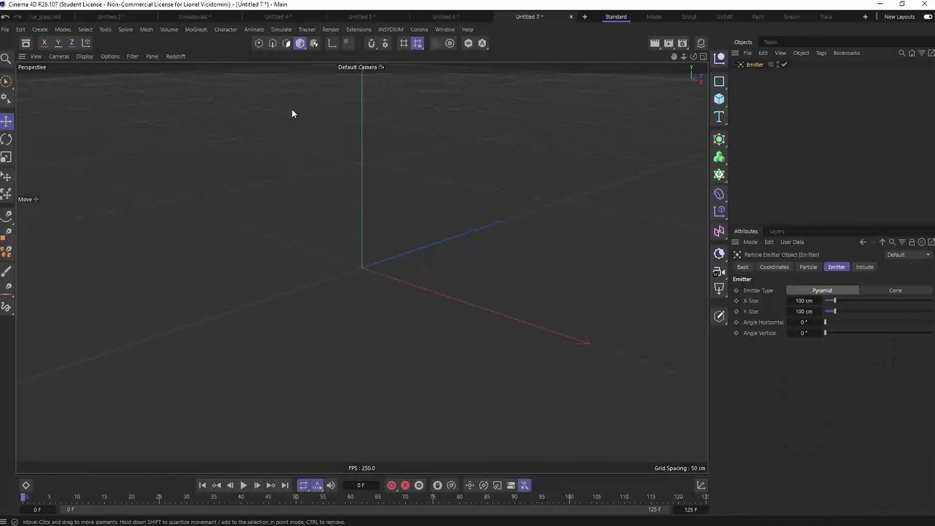
pyautogui.press('r')
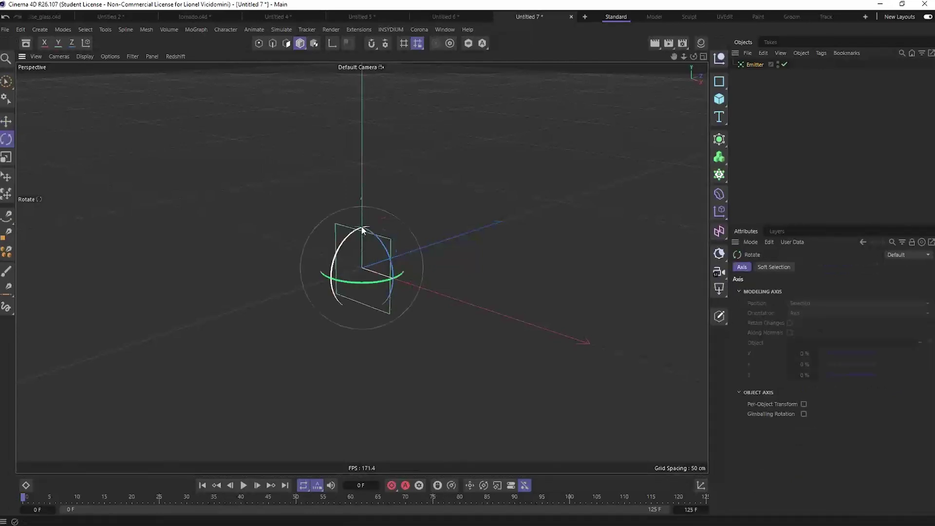
pyautogui.moveTo(357, 232); pyautogui.dragTo(322, 303)
pyautogui.click(761, 116)
# Add a Field Force and give its field list a Solid layer
pyautogui.click(281, 30)
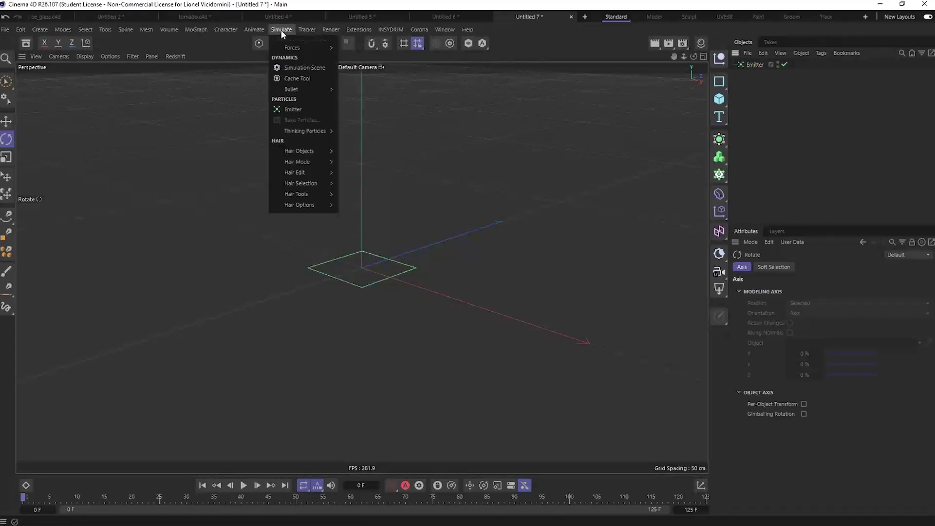
pyautogui.moveTo(300, 50)
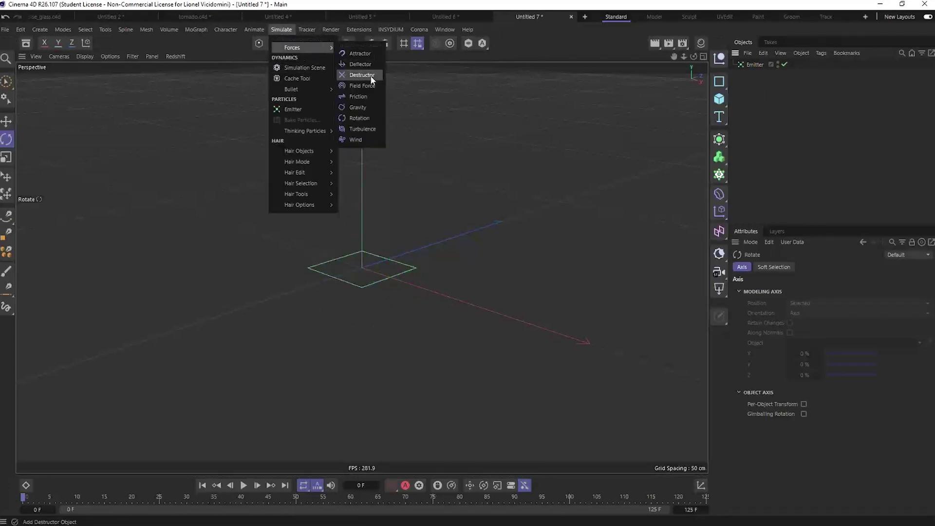
pyautogui.click(356, 86)
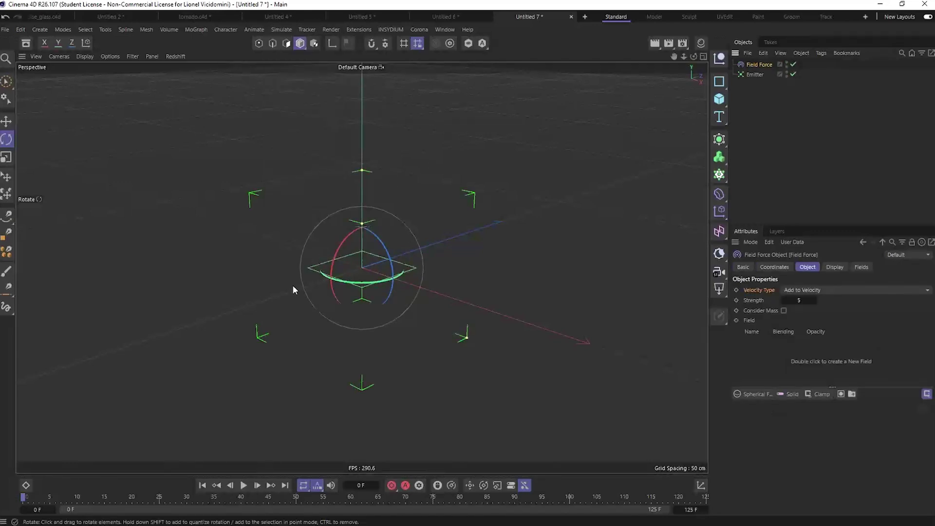
pyautogui.keyDown('alt'); pyautogui.moveTo(292, 288); pyautogui.dragTo(378, 257); pyautogui.keyUp('alt')
pyautogui.keyDown('alt'); pyautogui.moveTo(405, 245); pyautogui.dragTo(427, 271, button='middle'); pyautogui.keyUp('alt')
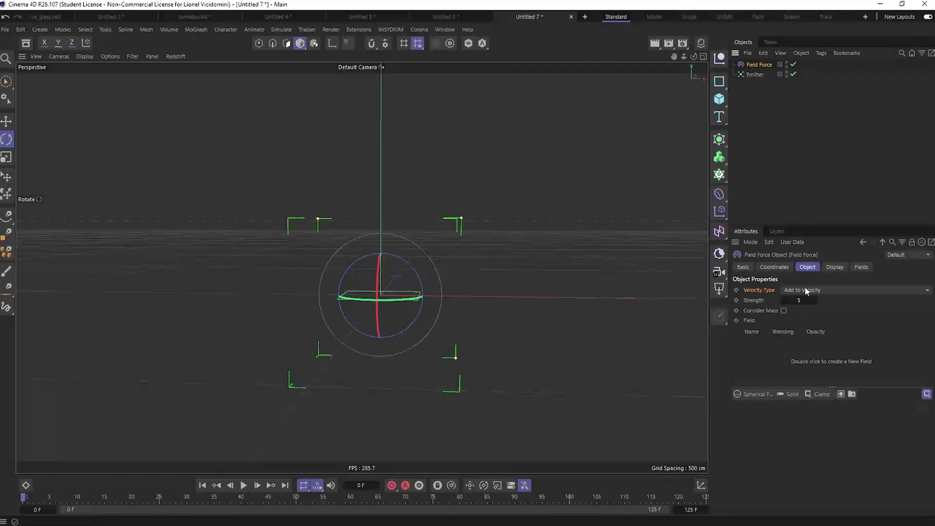
pyautogui.click(791, 394)
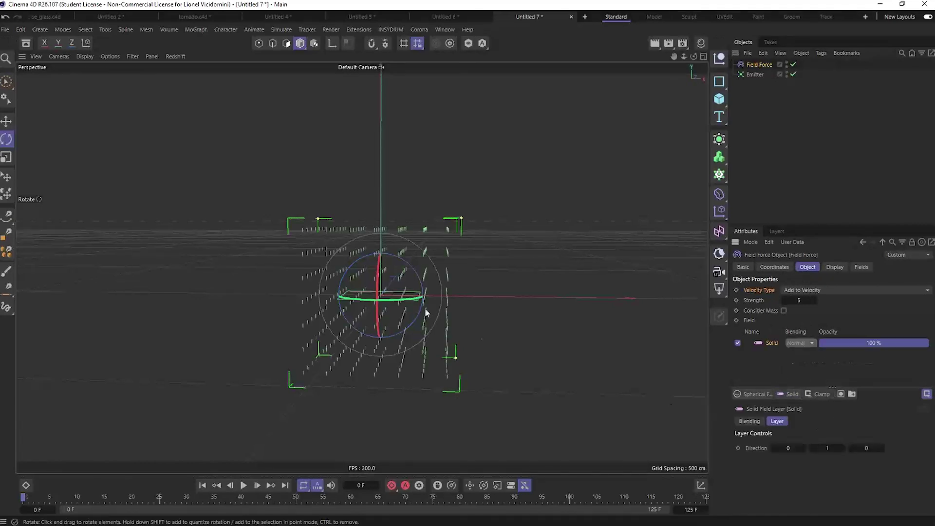
pyautogui.moveTo(417, 296); pyautogui.dragTo(366, 274)
# Set the Field Force's velocity type to Set Absolute Velocity and its strength to 95
pyautogui.click(814, 290)
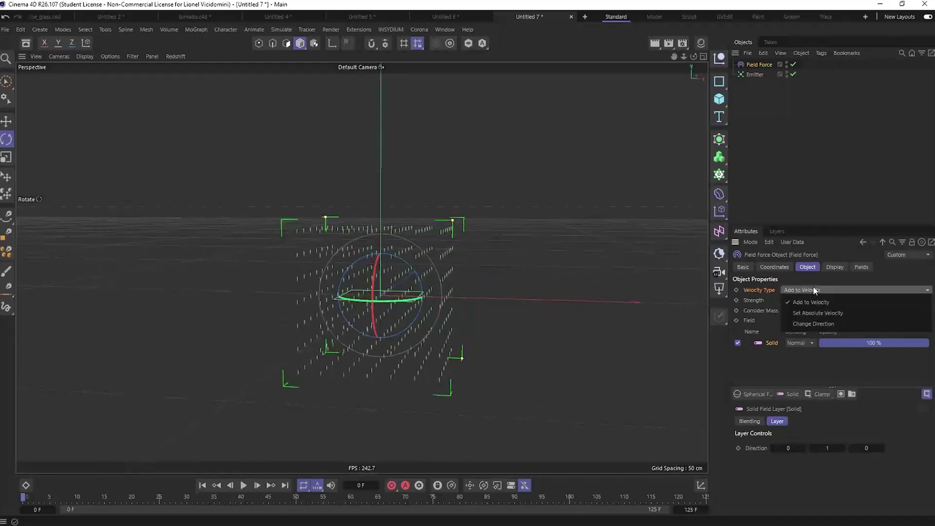
pyautogui.click(810, 313)
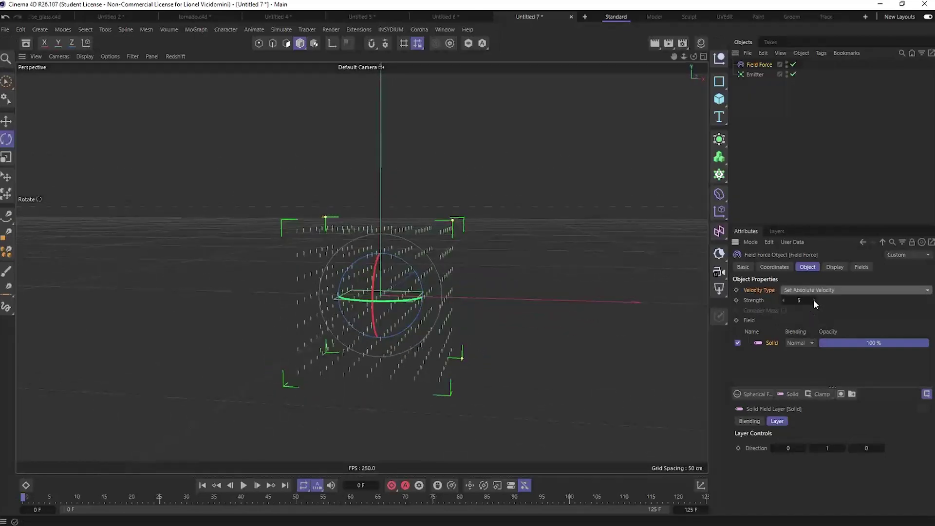
pyautogui.moveTo(800, 300); pyautogui.dragTo(819, 300)
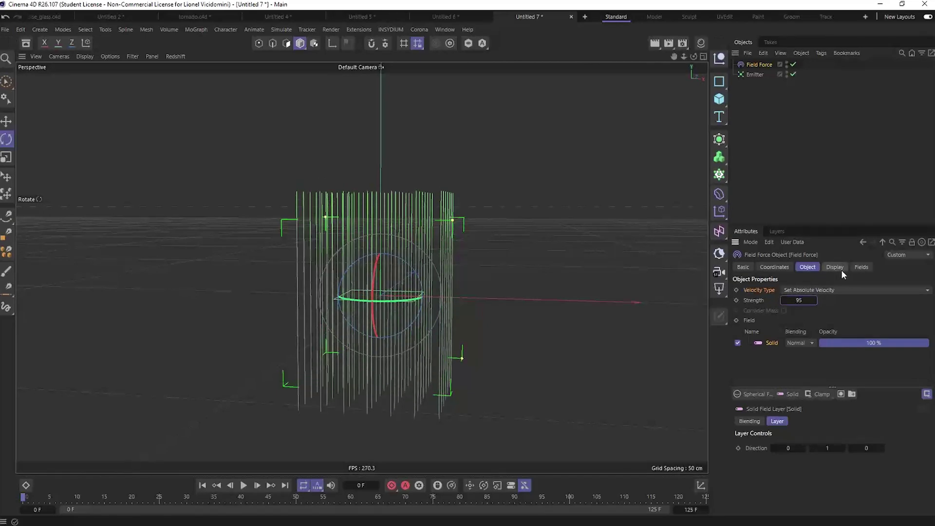
# Turn off Display Vector Length in the Field Force's display settings
pyautogui.click(835, 268)
pyautogui.click(806, 322)
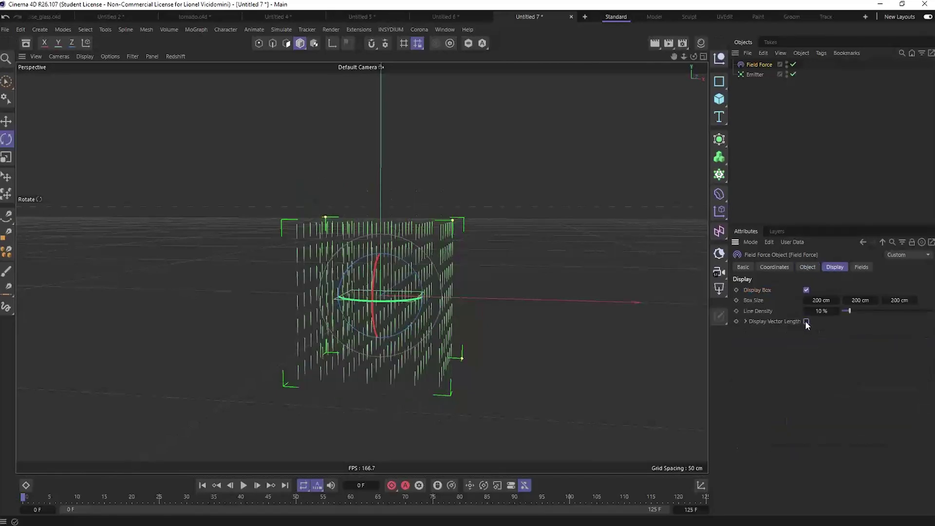
pyautogui.keyDown('alt'); pyautogui.moveTo(404, 309); pyautogui.dragTo(438, 332); pyautogui.keyUp('alt')
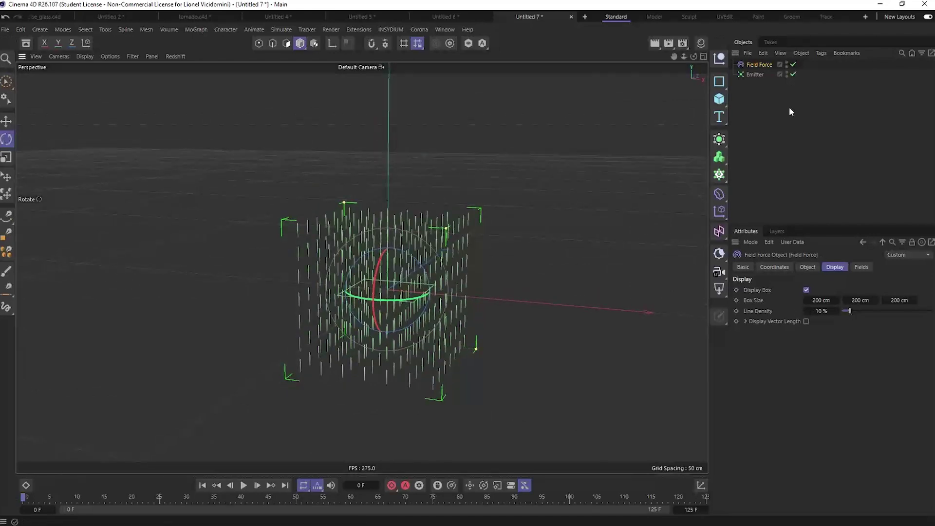
# Add a Tracer object with the Emitter as its trace link
pyautogui.click(757, 90)
pyautogui.click(754, 74)
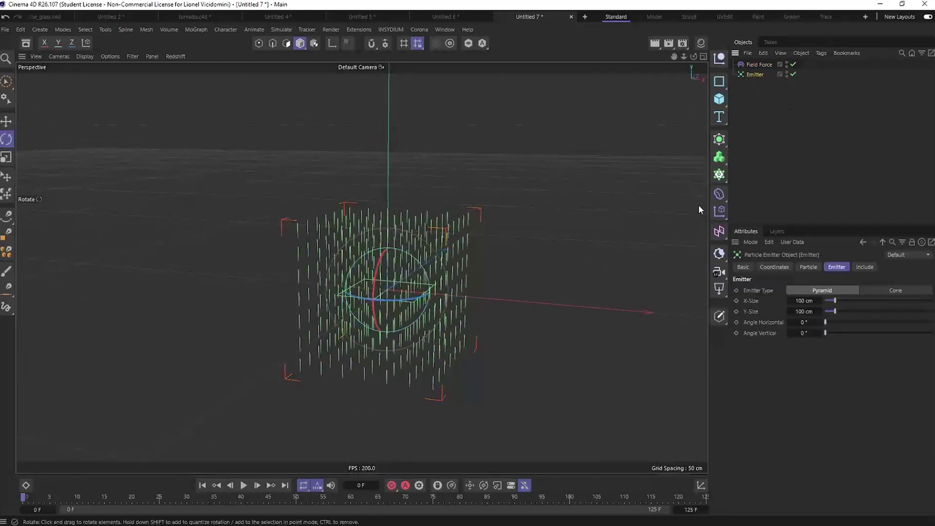
pyautogui.click(720, 175)
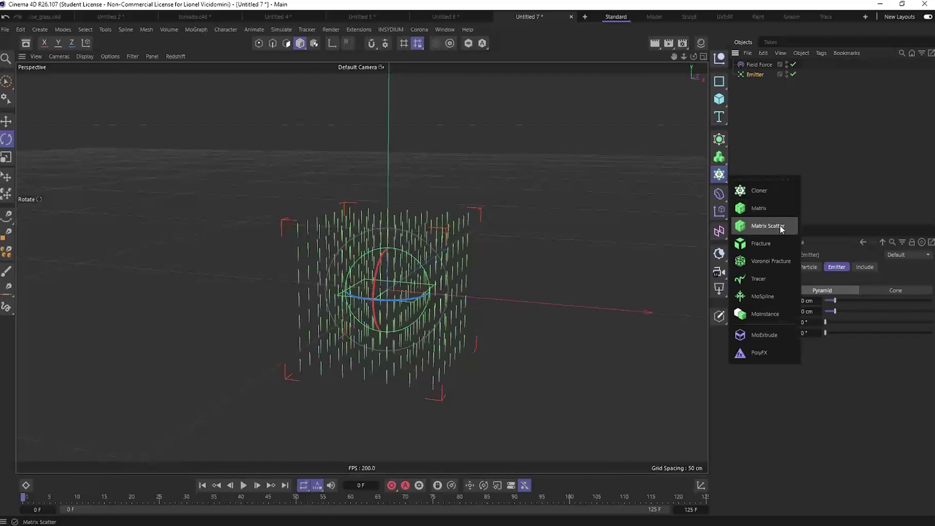
pyautogui.click(751, 273)
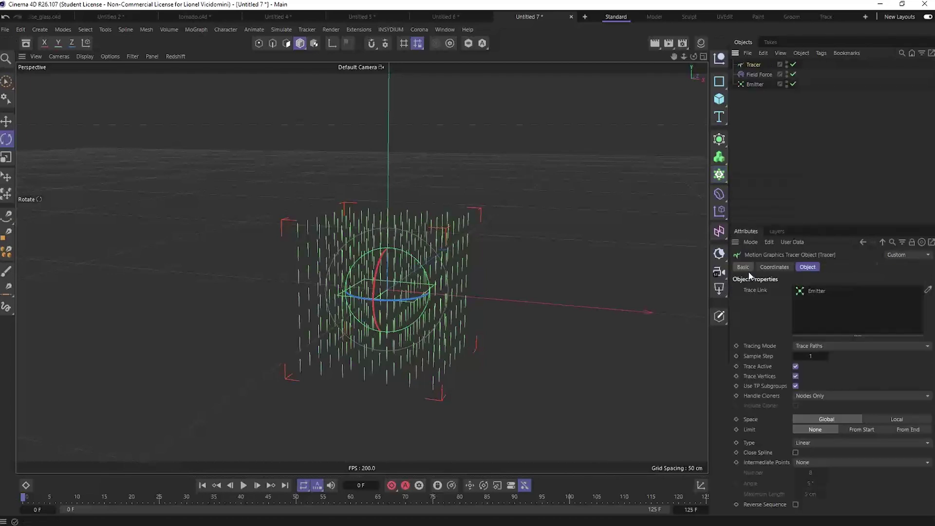
# Play the simulation to examine the traced paths under the Solid layer, and rewind to the start
pyautogui.click(244, 485)
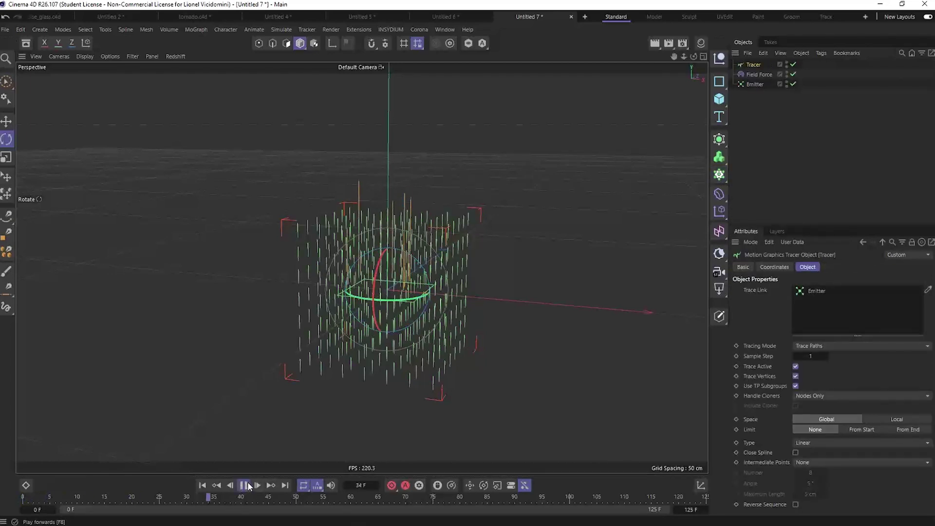
pyautogui.click(249, 485)
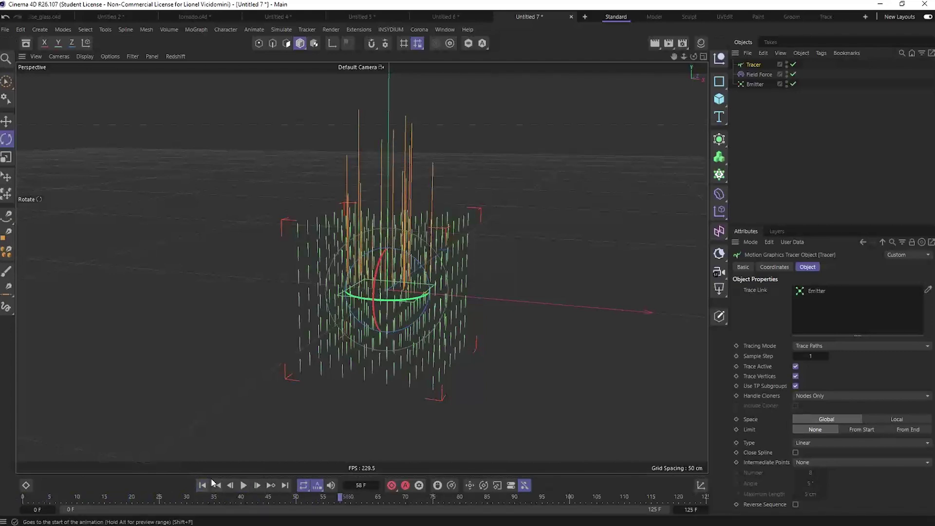
pyautogui.keyDown('alt'); pyautogui.moveTo(400, 259); pyautogui.dragTo(431, 252); pyautogui.keyUp('alt')
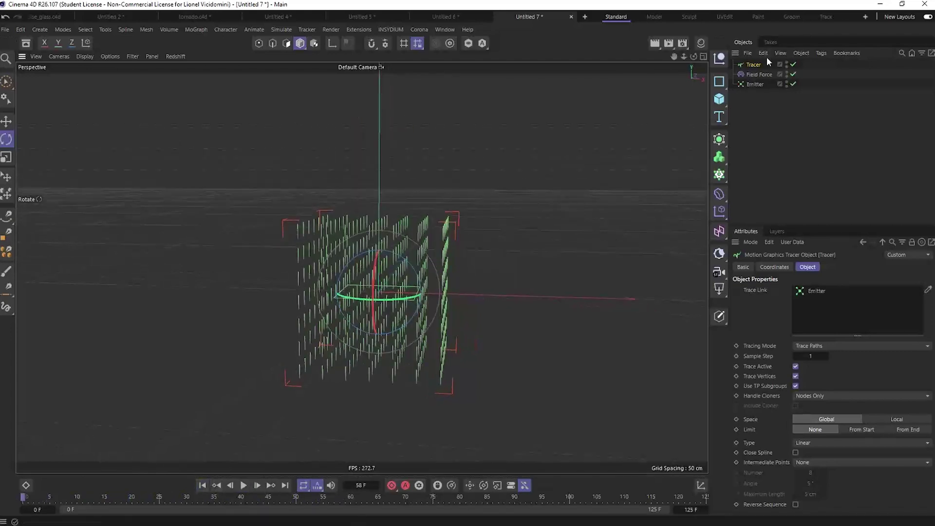
# Add a Radial Field above the Solid layer in the Field Force's field list
pyautogui.click(757, 74)
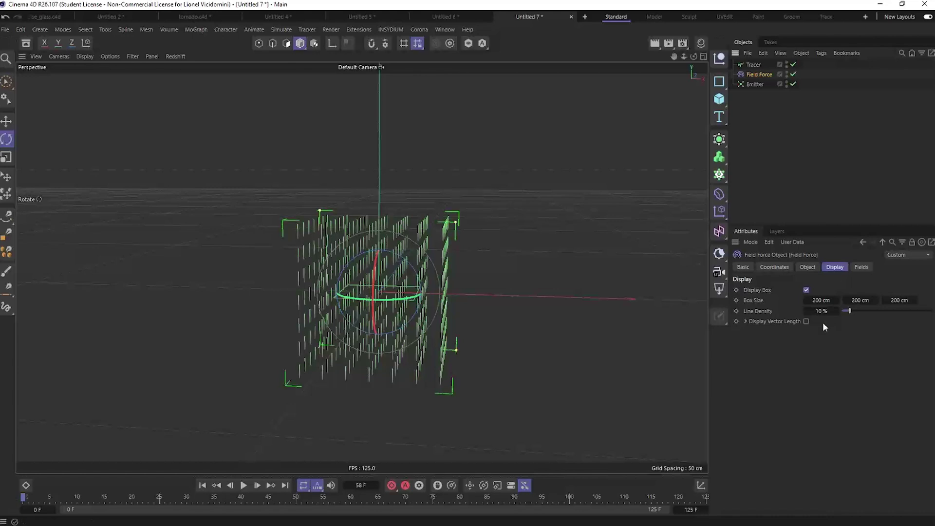
pyautogui.click(808, 267)
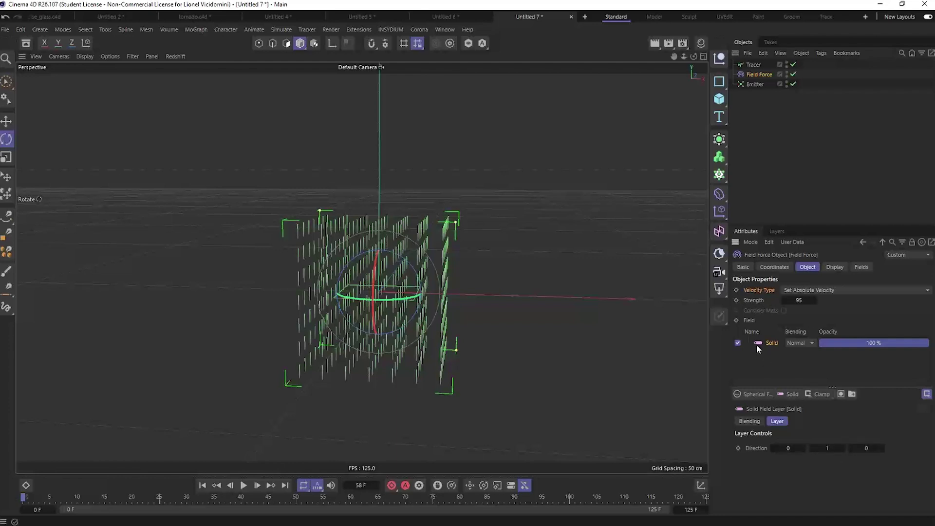
pyautogui.click(756, 394)
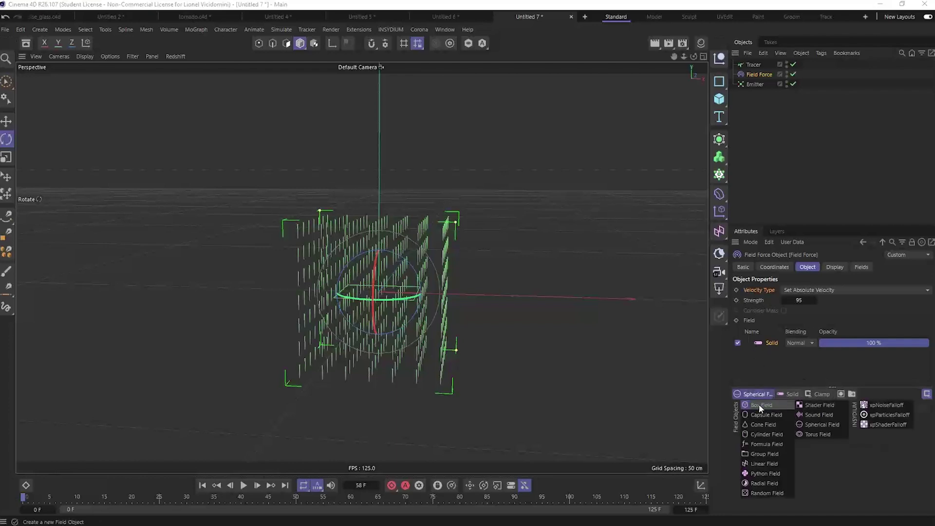
pyautogui.click(763, 484)
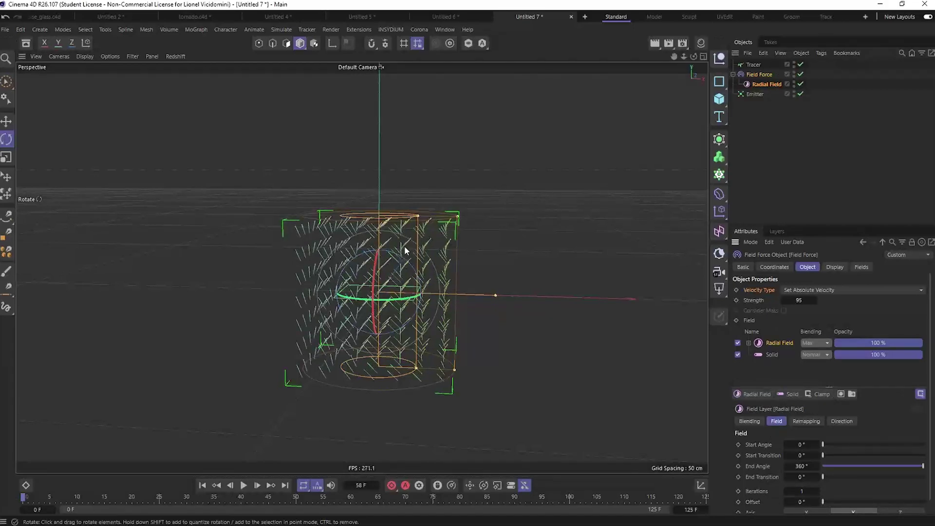
pyautogui.moveTo(409, 264)
pyautogui.keyDown('alt'); pyautogui.mouseDown()
pyautogui.moveTo(387, 277)
pyautogui.moveTo(411, 265)
pyautogui.mouseUp(); pyautogui.keyUp('alt')
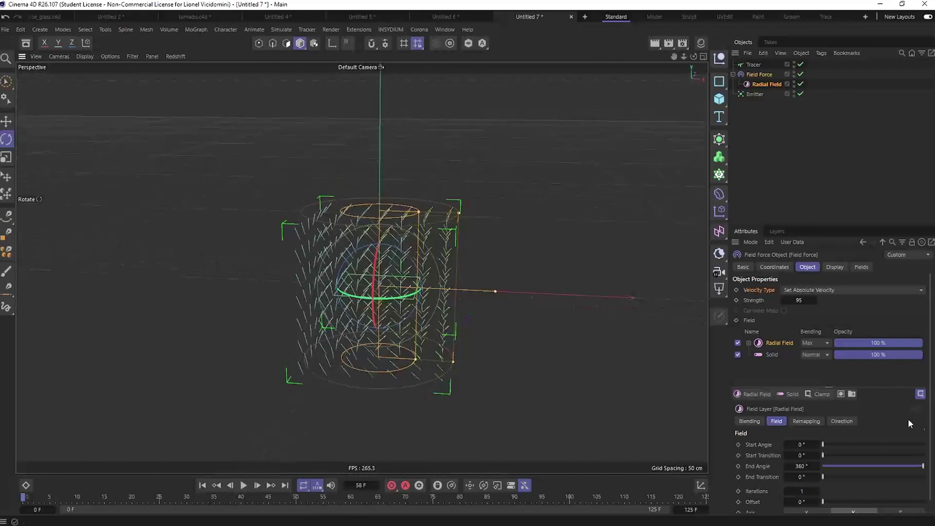
pyautogui.scroll(-1, 846, 498)
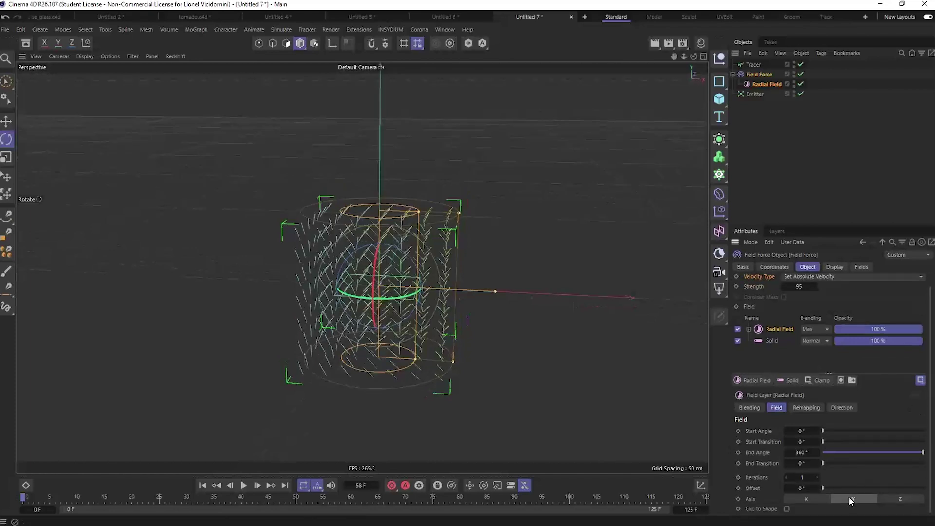
# Rewind to the first frame and move the Radial Field up along Y to about 135 cm
pyautogui.hotkey('shift', 'f')
pyautogui.press('e')
pyautogui.moveTo(382, 251); pyautogui.dragTo(408, 142)
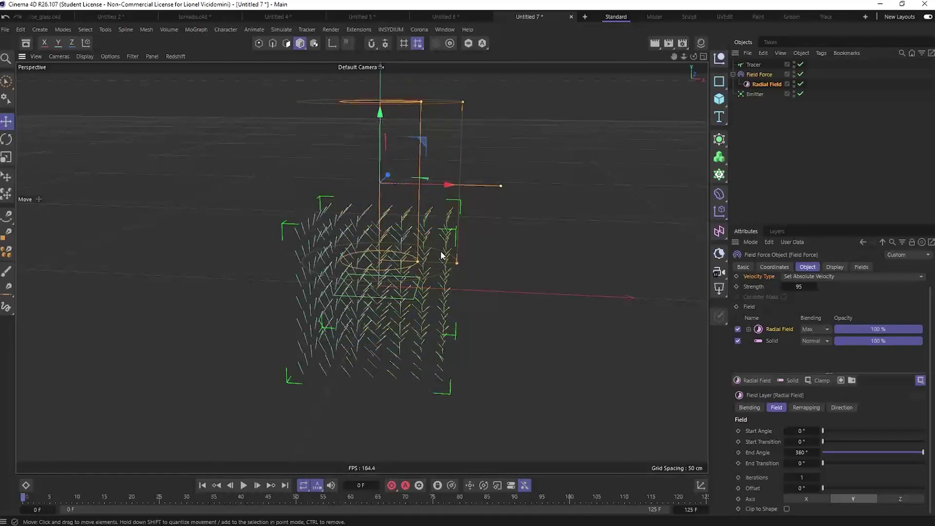
# Play the simulation, hide the Field Force in the viewport and examine the traced paths around the Radial Field
pyautogui.moveTo(436, 267)
pyautogui.keyDown('alt'); pyautogui.mouseDown()
pyautogui.moveTo(440, 241)
pyautogui.moveTo(438, 249)
pyautogui.mouseUp(); pyautogui.keyUp('alt')
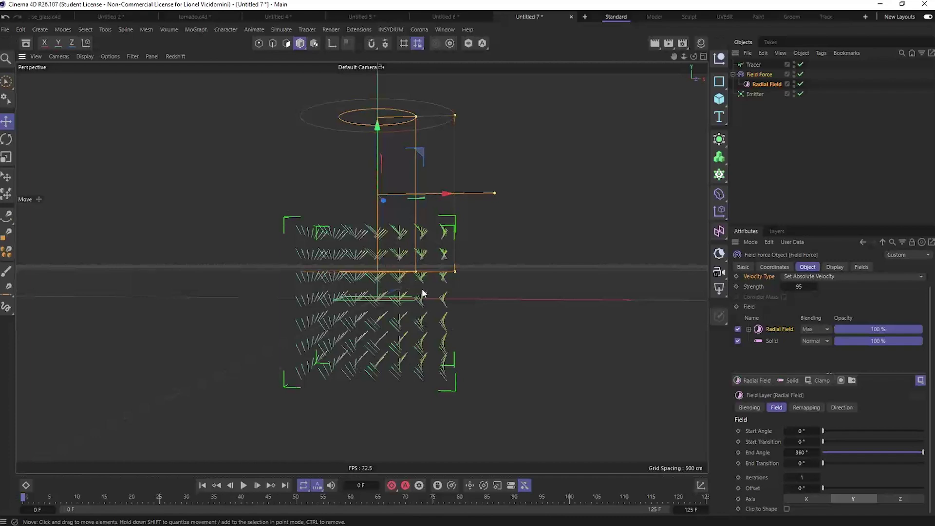
pyautogui.keyDown('alt'); pyautogui.moveTo(422, 292); pyautogui.dragTo(292, 438); pyautogui.keyUp('alt')
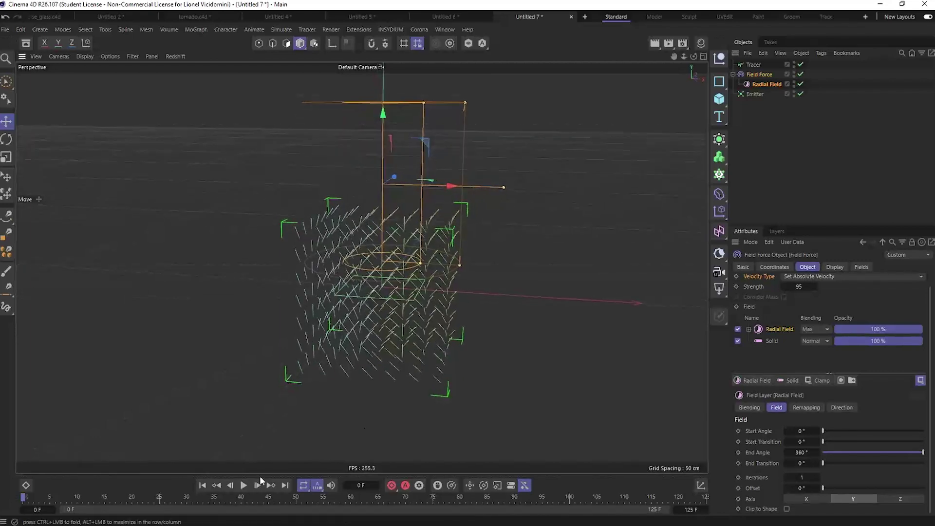
pyautogui.click(244, 483)
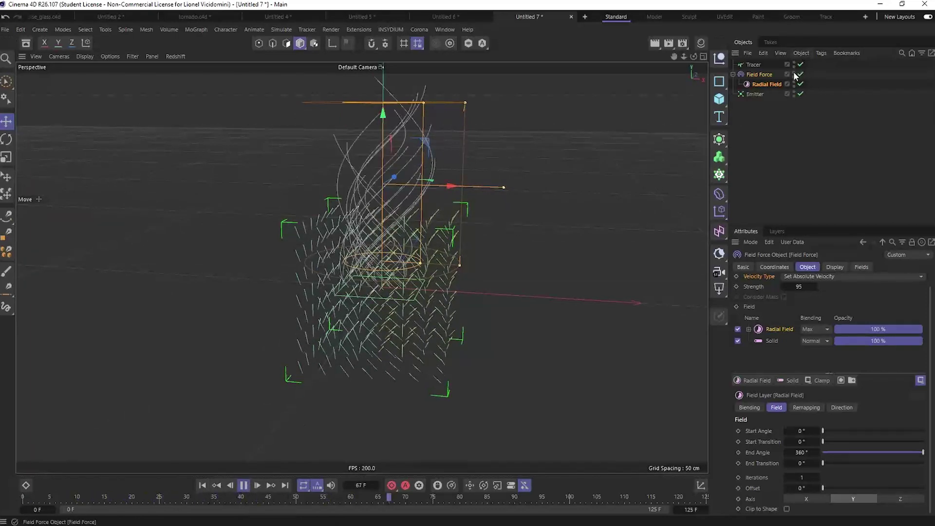
pyautogui.keyDown('alt'); pyautogui.moveTo(409, 190); pyautogui.dragTo(392, 363); pyautogui.keyUp('alt')
pyautogui.keyDown('alt'); pyautogui.moveTo(392, 358); pyautogui.dragTo(405, 273, button='middle'); pyautogui.keyUp('alt')
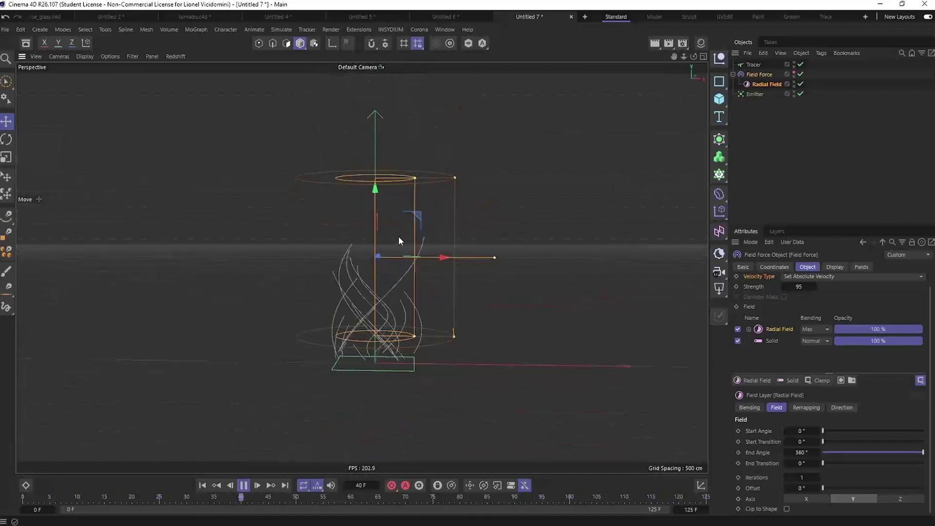
# Tilt the Radial Field sideways about its bank axis while the simulation plays
pyautogui.click(762, 83)
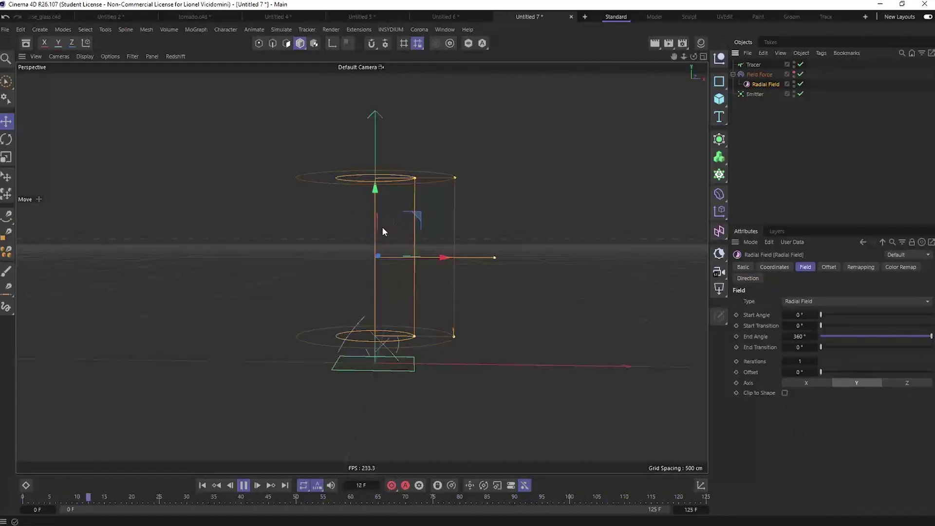
pyautogui.press('r')
pyautogui.moveTo(396, 226); pyautogui.dragTo(405, 232)
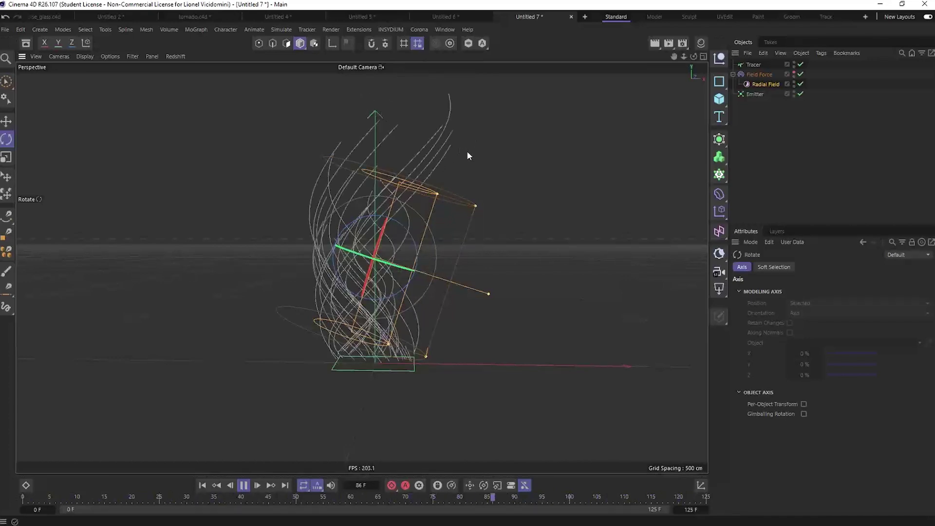
# Stop and rewind the simulation, and set the Radial Field's bank rotation to 0°
pyautogui.click(244, 485)
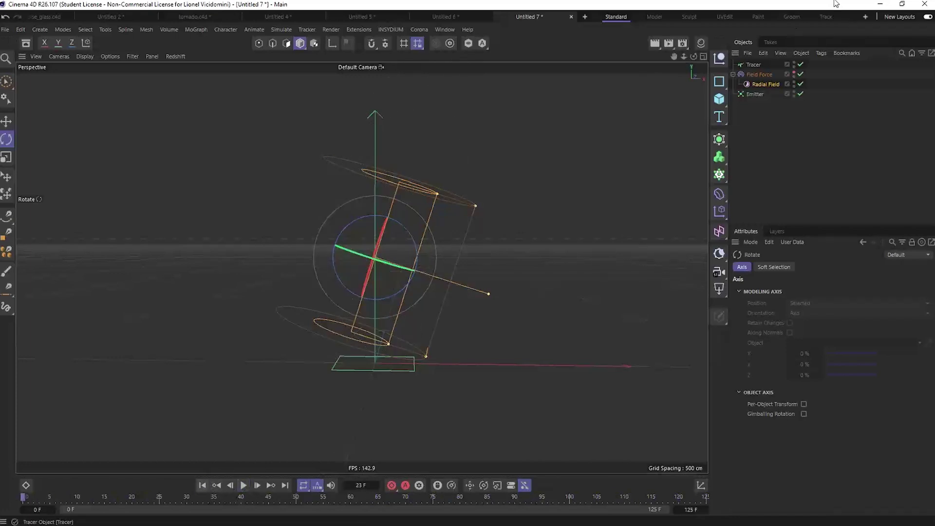
pyautogui.click(768, 84)
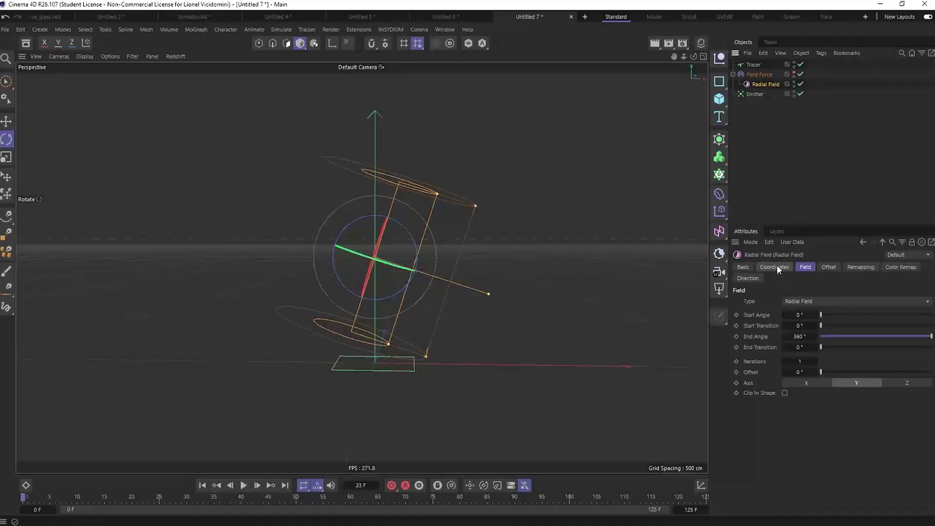
pyautogui.click(775, 267)
pyautogui.doubleClick(843, 336)
pyautogui.write('0')
pyautogui.press('Return')
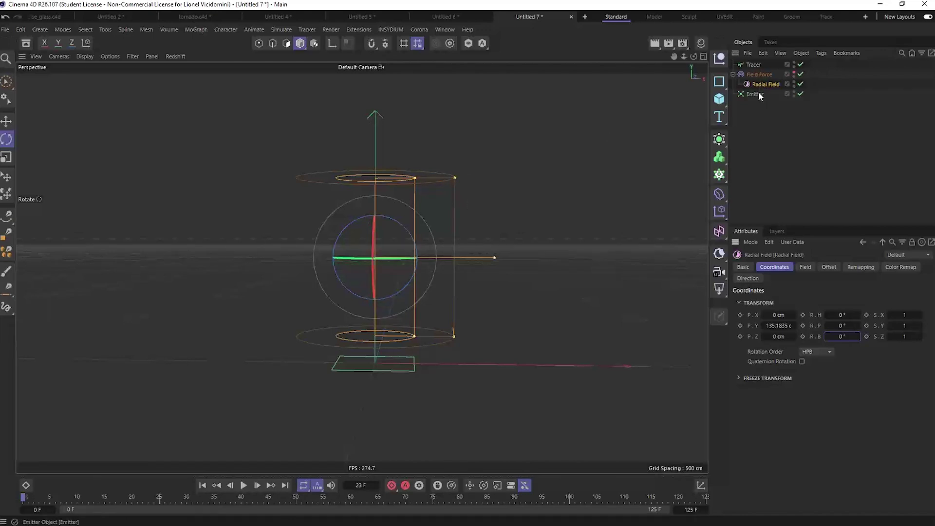
# Make the Field Force visible in the viewport again and show its object properties
pyautogui.click(759, 74)
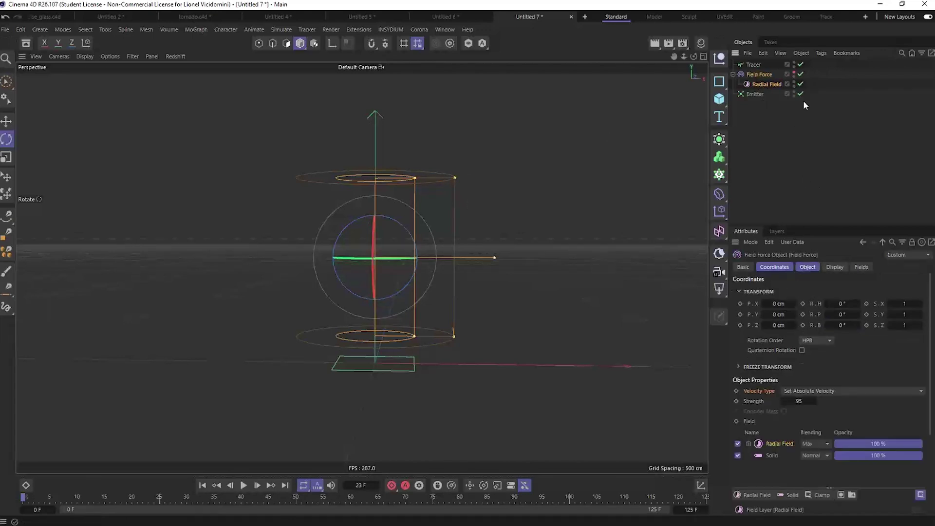
pyautogui.click(794, 74)
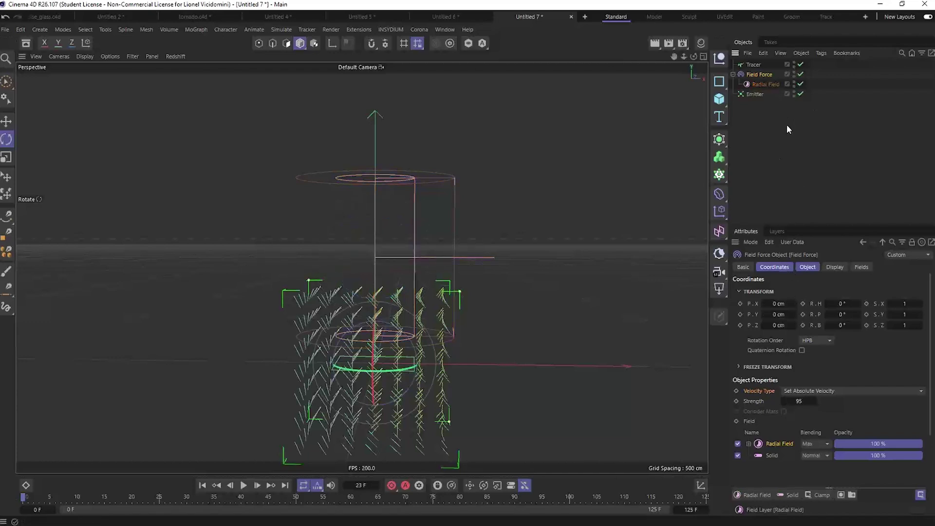
pyautogui.click(809, 268)
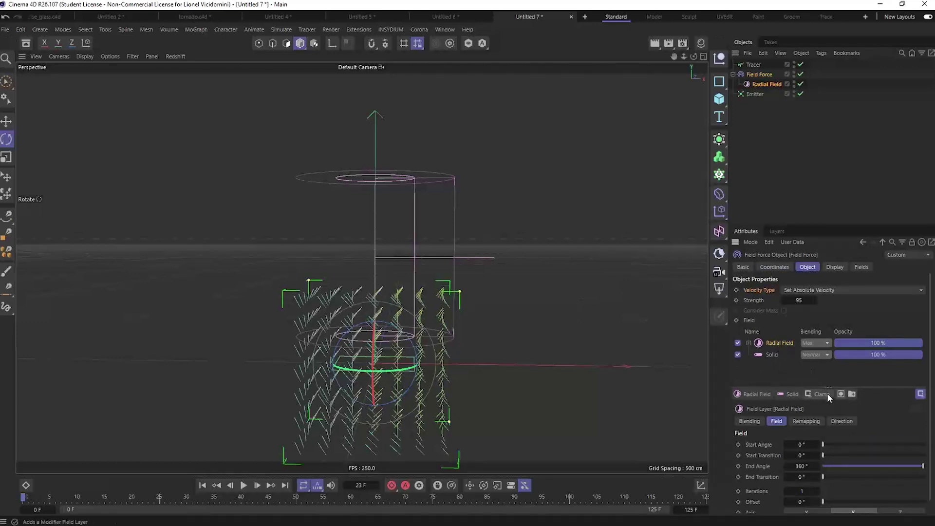
# Add a mask to the Radial Field layer and place a Box Field inside it
pyautogui.click(840, 395)
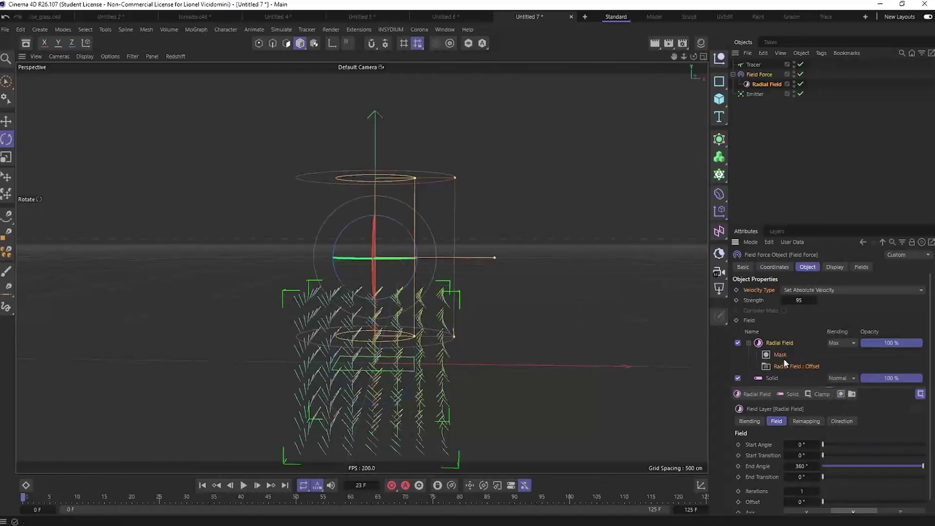
pyautogui.scroll(-1, 764, 345)
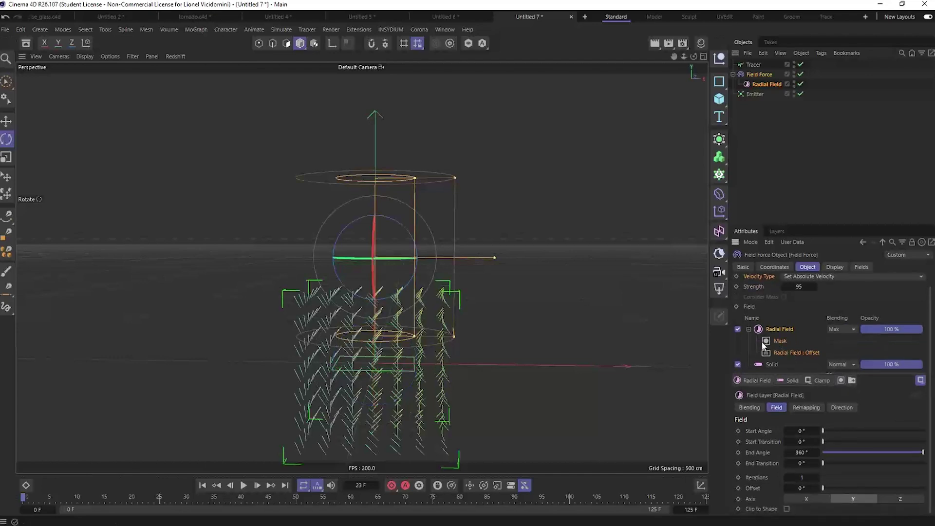
pyautogui.click(780, 342)
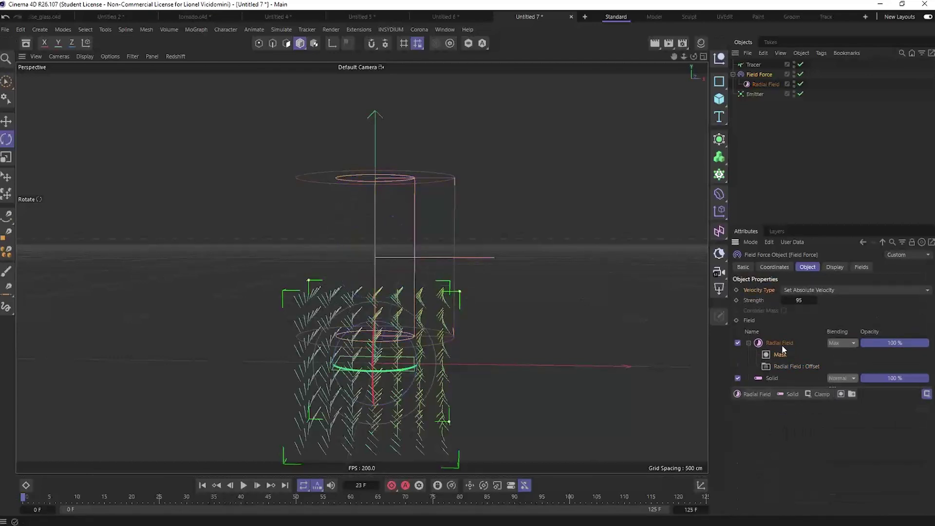
pyautogui.click(755, 394)
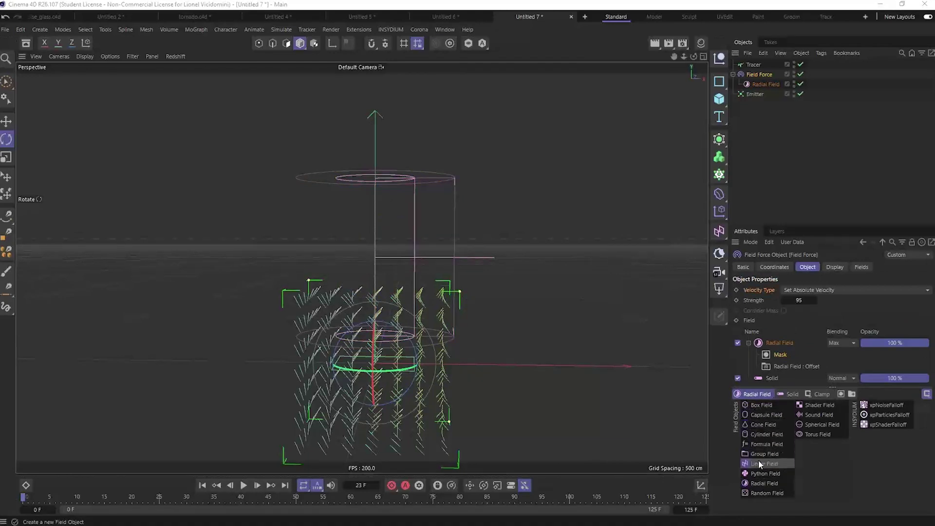
pyautogui.click(755, 405)
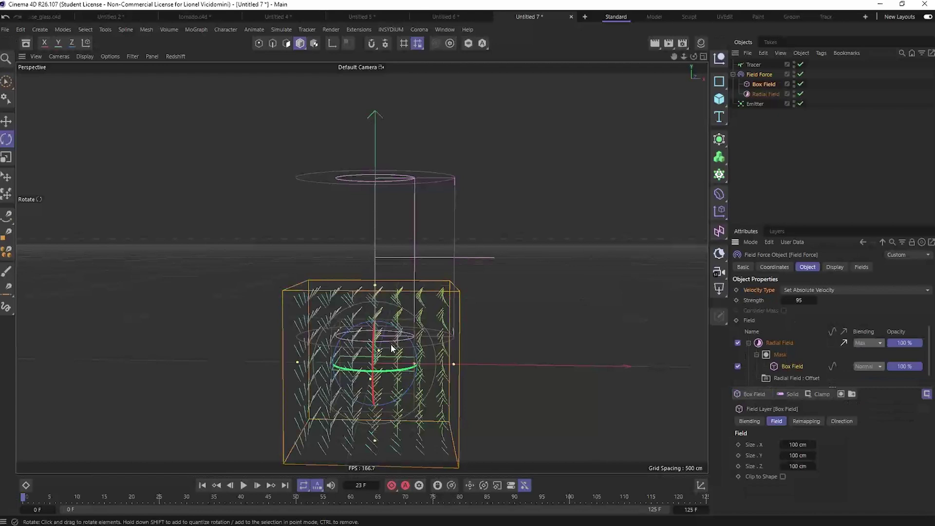
# Move the Box Field up along Y by about 172 cm and enable the value channel of its mask layer
pyautogui.press('e')
pyautogui.moveTo(391, 348); pyautogui.dragTo(387, 178)
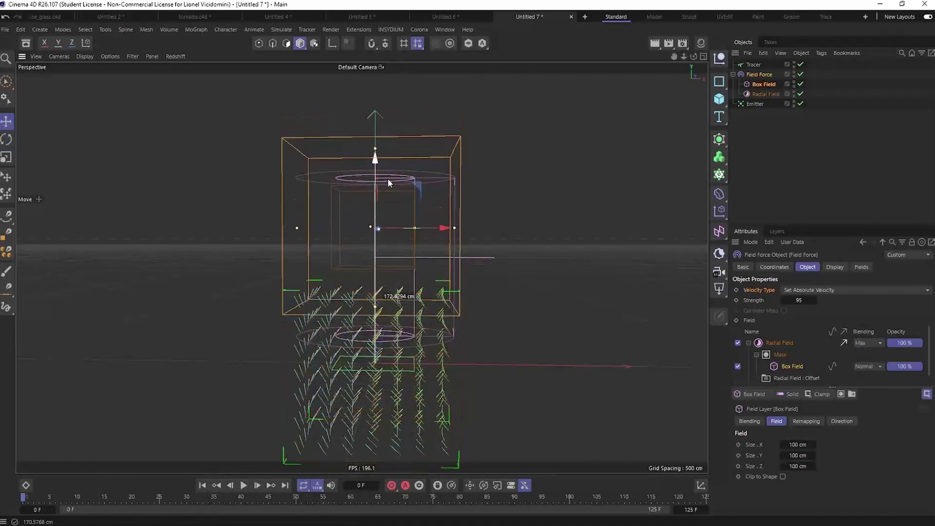
pyautogui.click(834, 366)
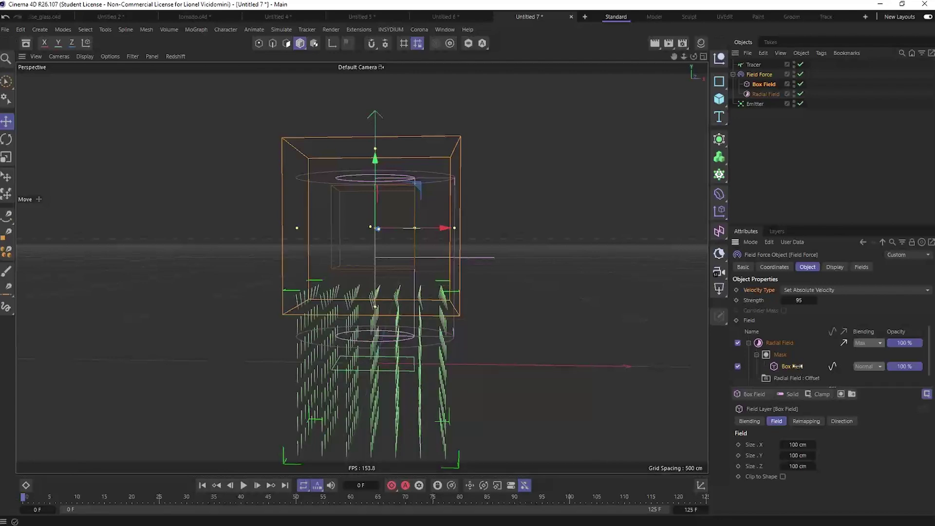
# Hide the Field Force in the viewport and play the simulation to examine the traced paths through the Box Field, ending with playback stopped
pyautogui.keyDown('alt'); pyautogui.moveTo(381, 256); pyautogui.dragTo(385, 191, button='middle'); pyautogui.keyUp('alt')
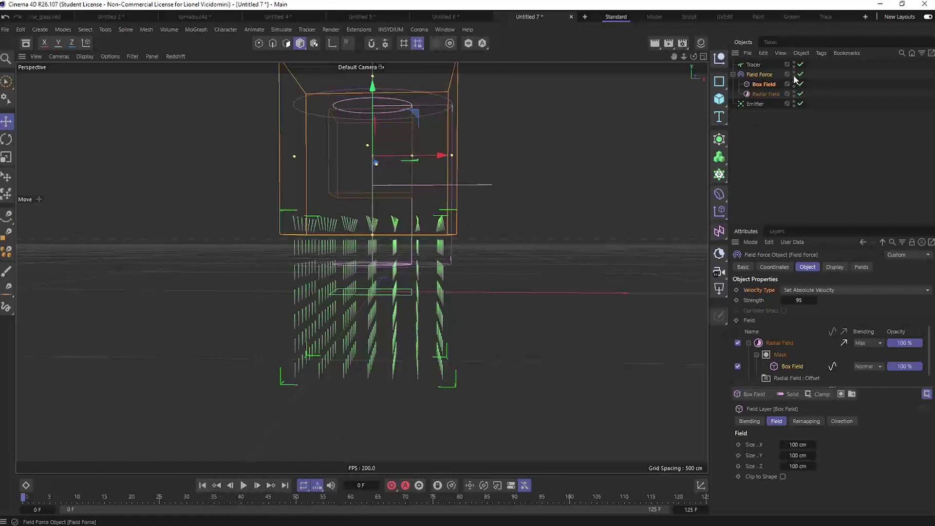
pyautogui.click(243, 485)
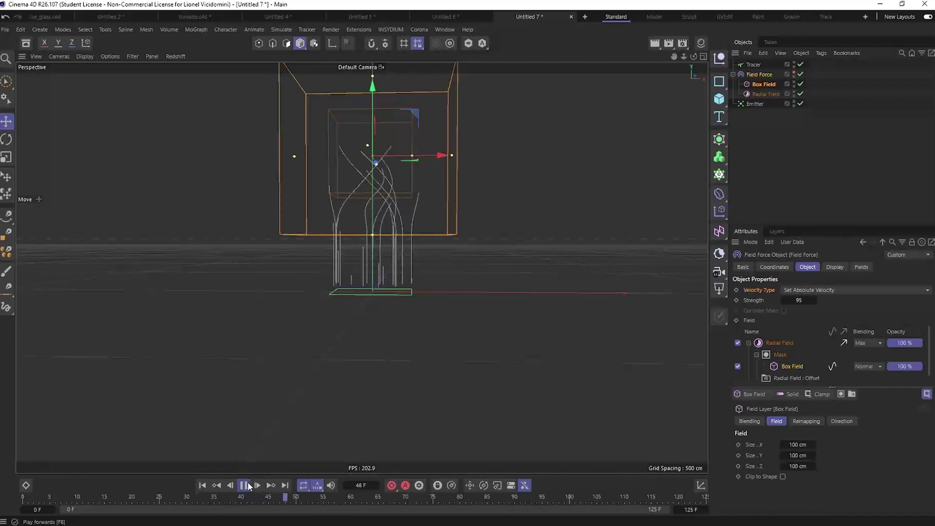
pyautogui.moveTo(405, 176); pyautogui.dragTo(378, 307, button='middle')
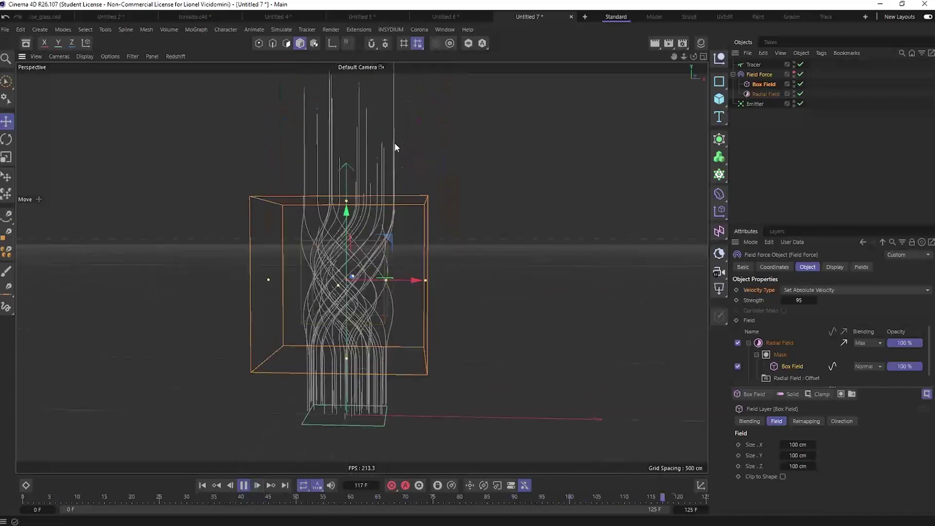
pyautogui.click(249, 486)
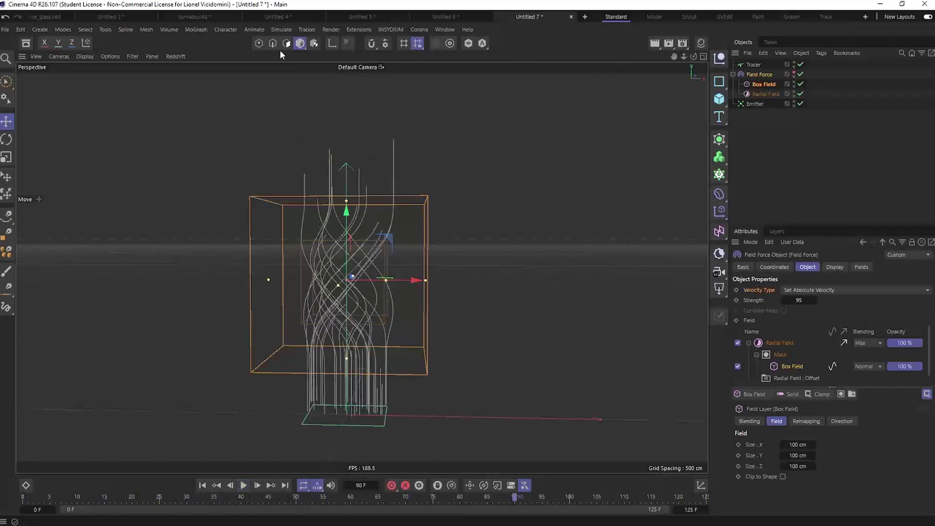
# Create a new empty project
pyautogui.click(274, 31)
pyautogui.moveTo(304, 49)
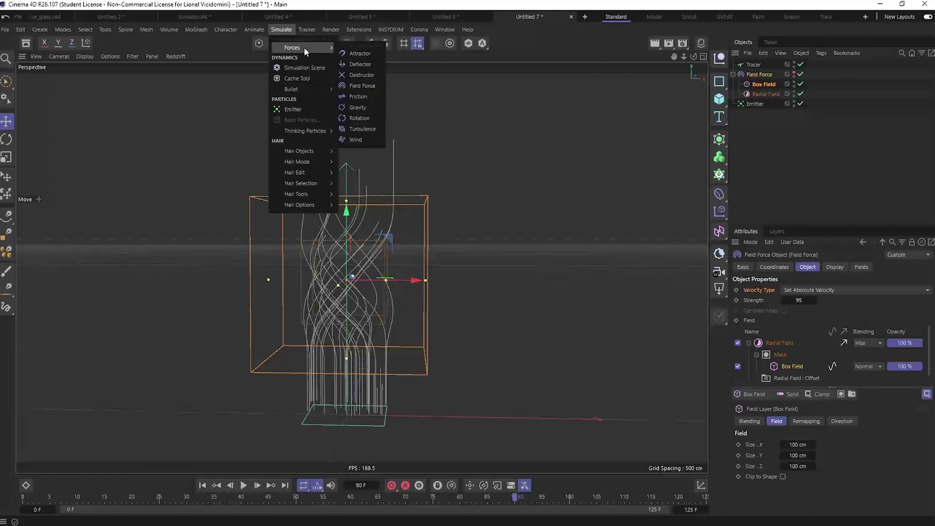
pyautogui.press('Escape')
pyautogui.click(288, 29)
pyautogui.click(528, 14)
pyautogui.click(585, 18)
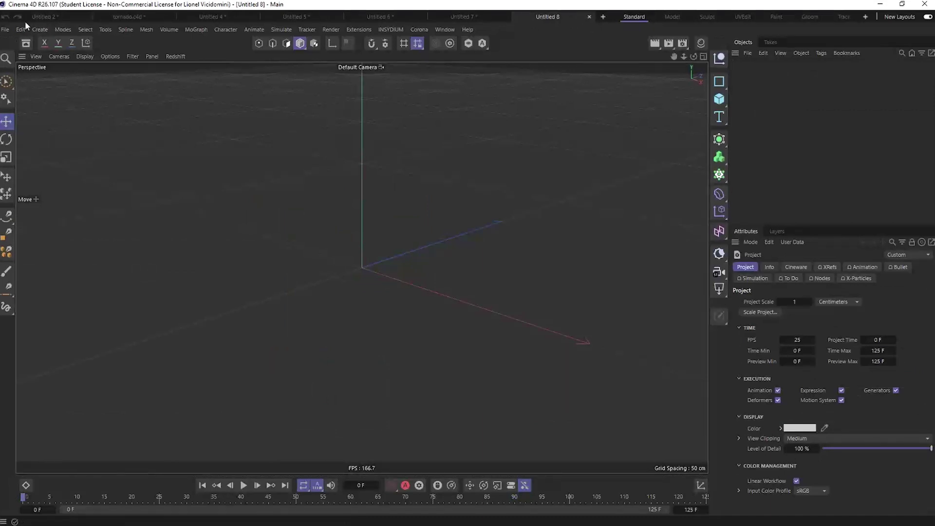
# Switch to the open project force_field_curl_noise_glass.c4d and play its simulation from the first frame
pyautogui.click(446, 30)
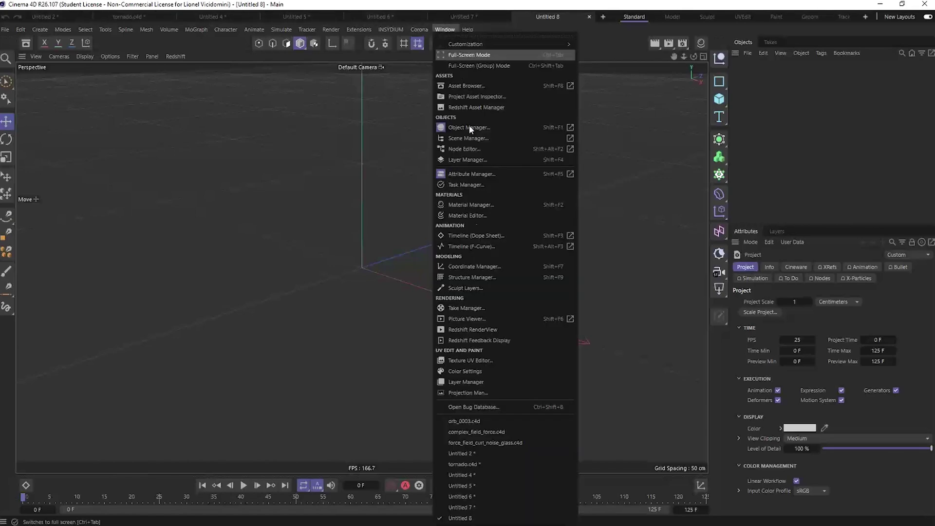
pyautogui.click(468, 446)
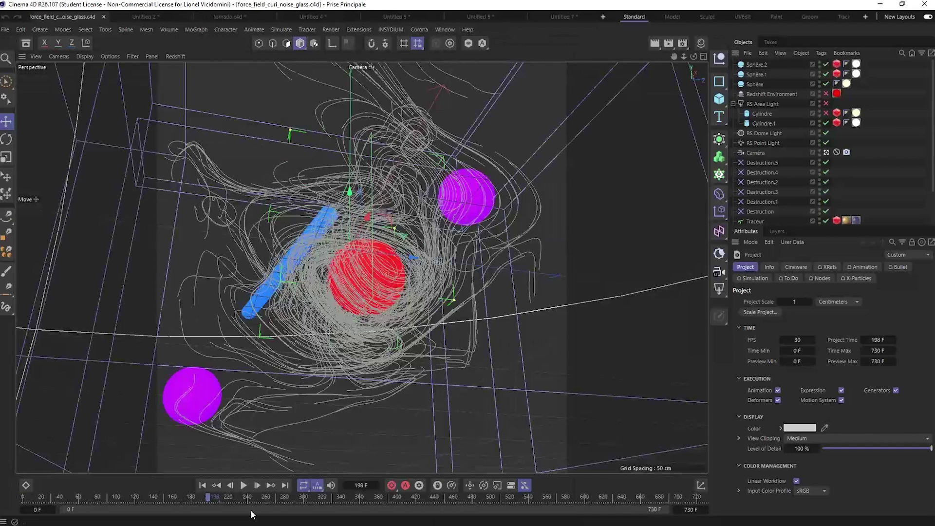
pyautogui.click(203, 485)
pyautogui.click(243, 486)
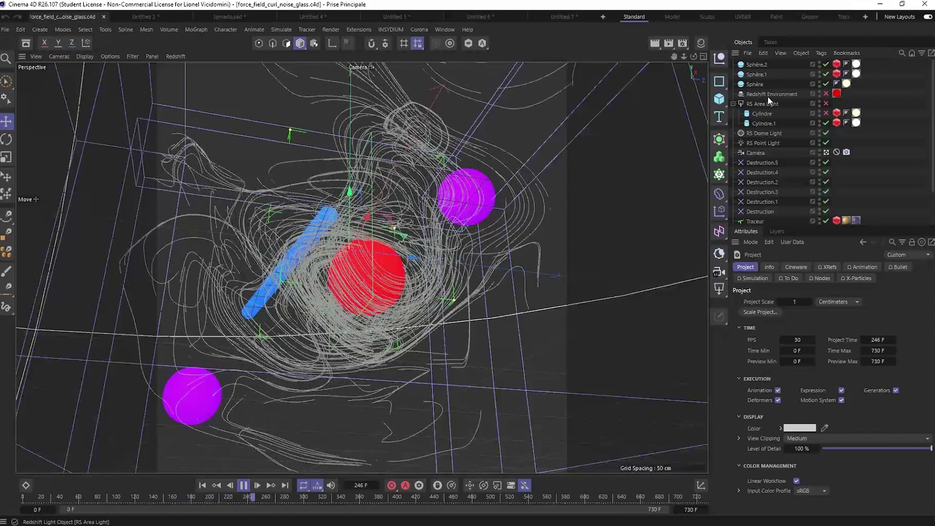
# Examine the Champ Field Force's settings and the volume builder driving it, and stop and rewind the playback
pyautogui.scroll(-3, 901, 218)
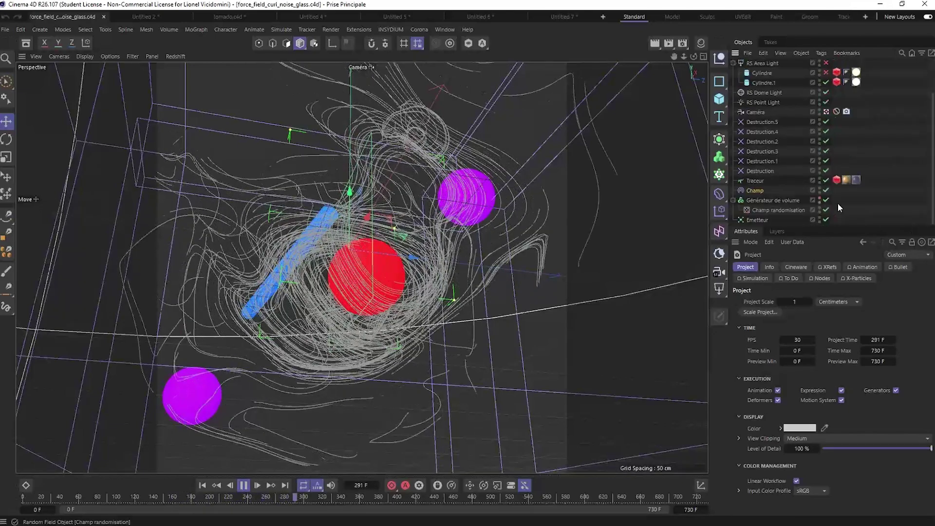
pyautogui.click(756, 192)
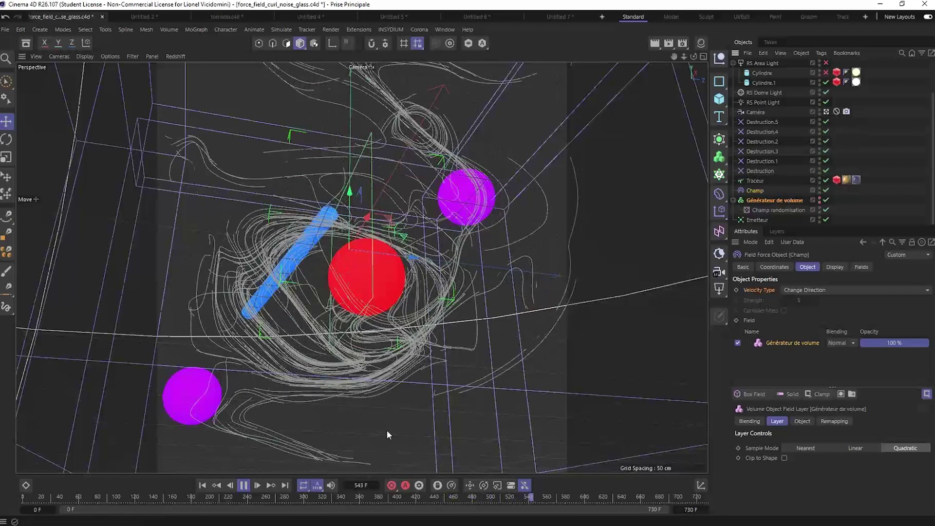
pyautogui.click(244, 485)
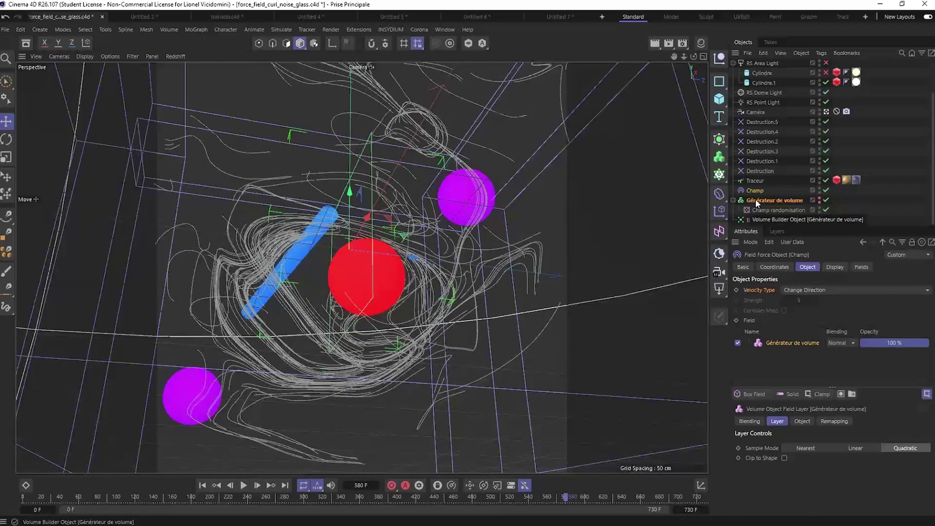
pyautogui.click(200, 487)
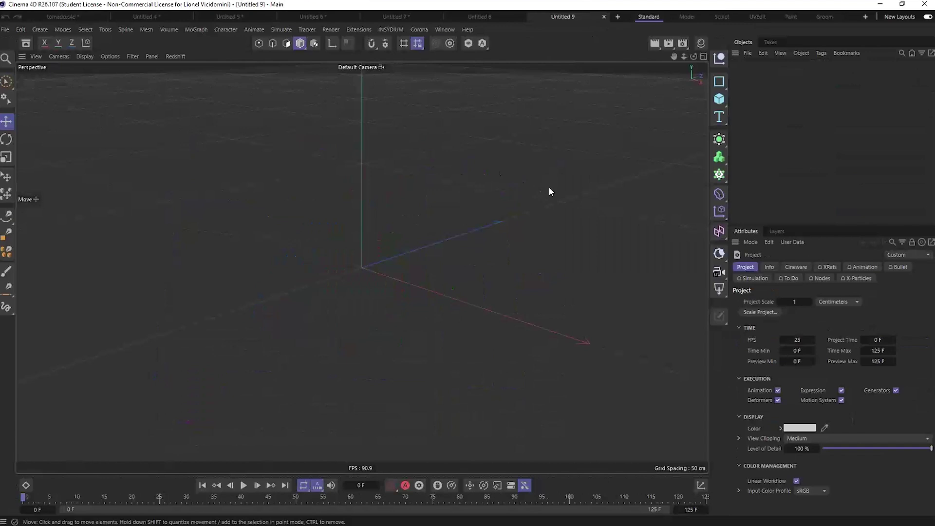
# Add a particle Emitter to a new empty project
pyautogui.click(280, 31)
pyautogui.moveTo(290, 49)
pyautogui.click(289, 109)
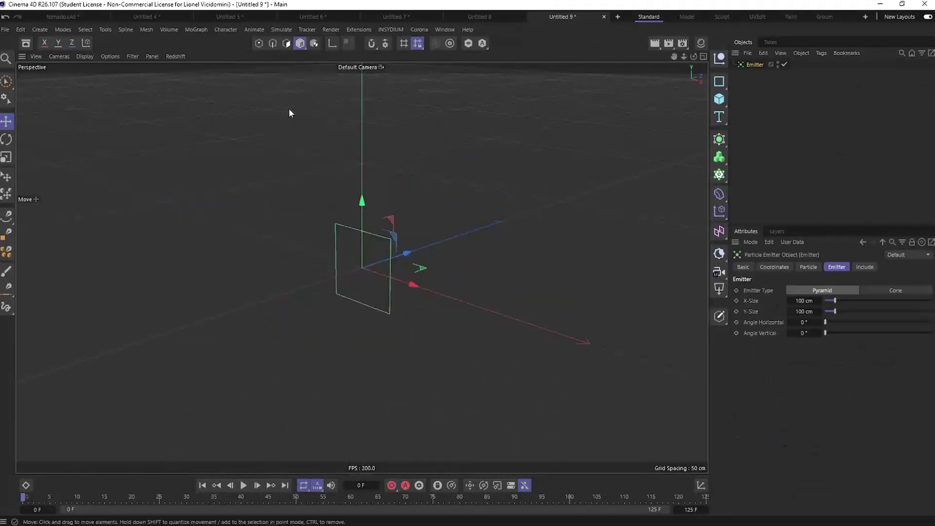
pyautogui.keyDown('alt'); pyautogui.moveTo(355, 284); pyautogui.dragTo(251, 266); pyautogui.keyUp('alt')
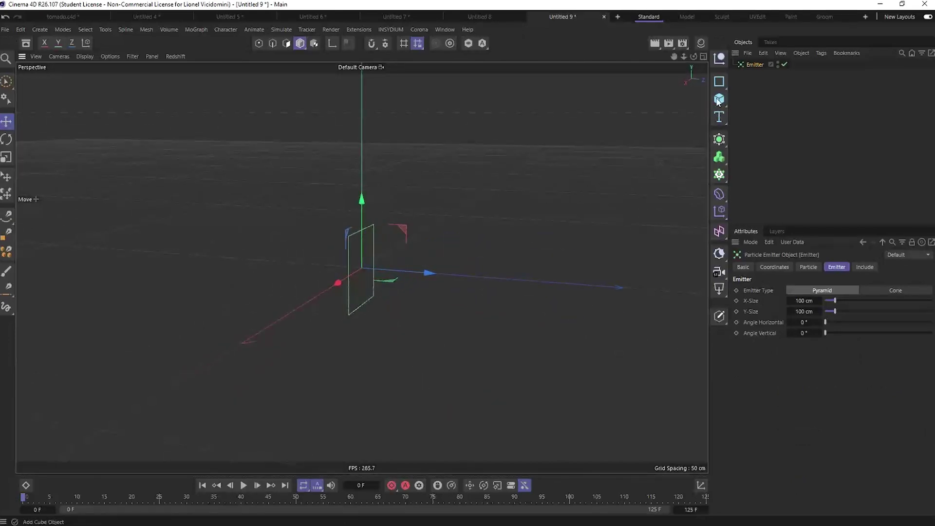
# Add a Field Force to the Emitter scene
pyautogui.click(279, 27)
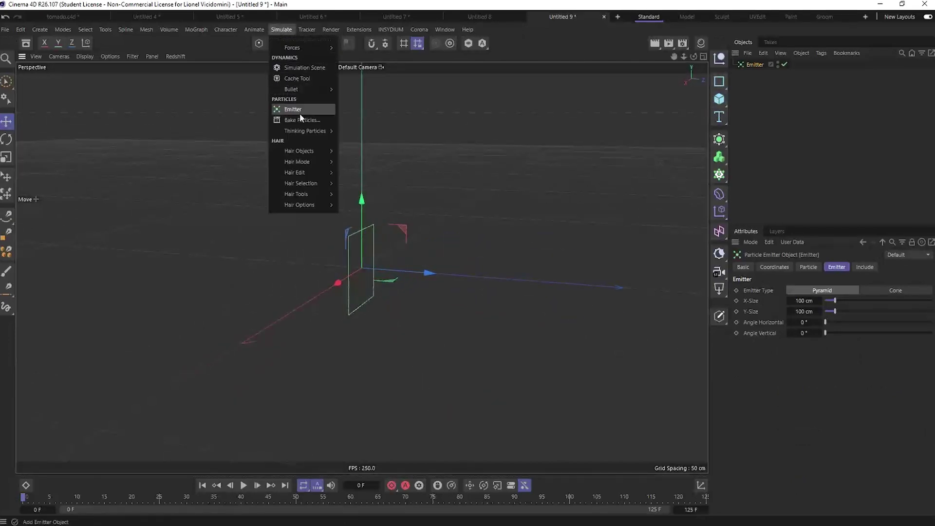
pyautogui.moveTo(321, 91)
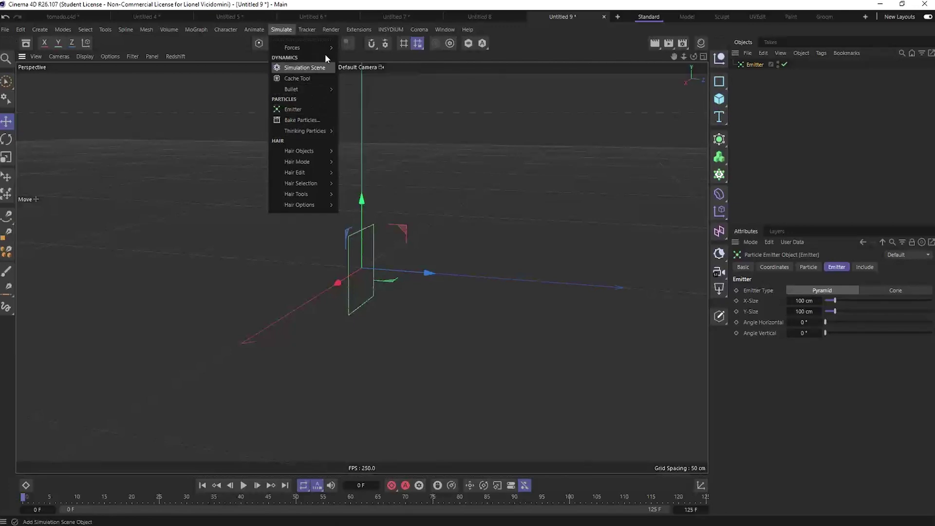
pyautogui.moveTo(325, 49)
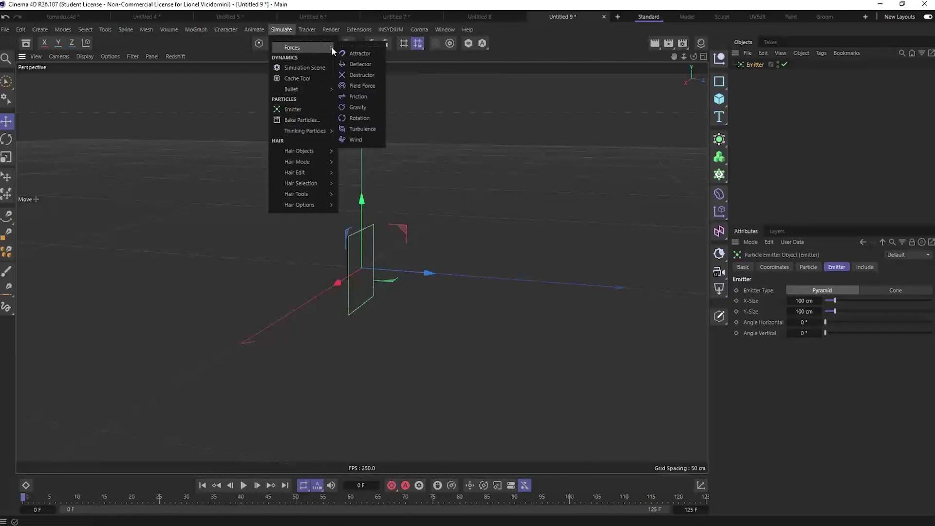
pyautogui.click(363, 87)
pyautogui.keyDown('alt'); pyautogui.moveTo(403, 298); pyautogui.dragTo(458, 264); pyautogui.keyUp('alt')
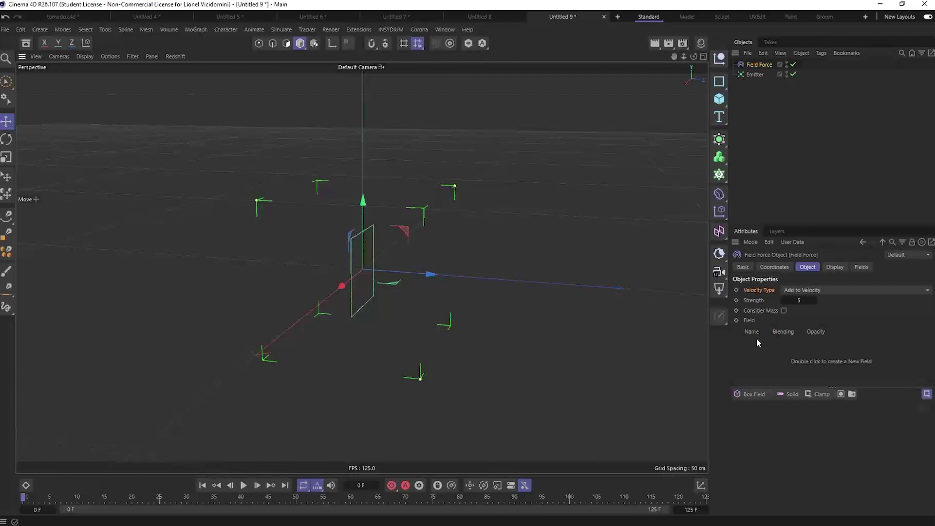
# Add a Volume Builder to the scene and set its volume type to Vector
pyautogui.click(764, 140)
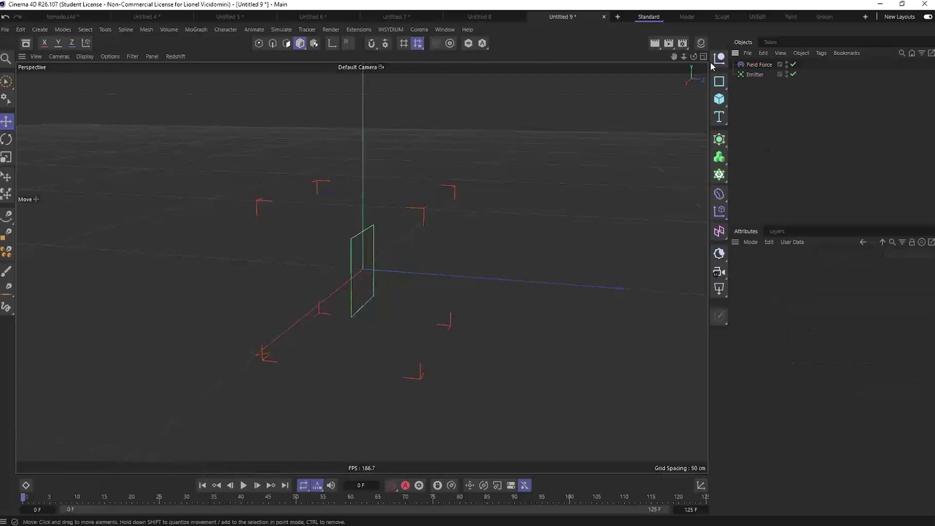
pyautogui.click(719, 157)
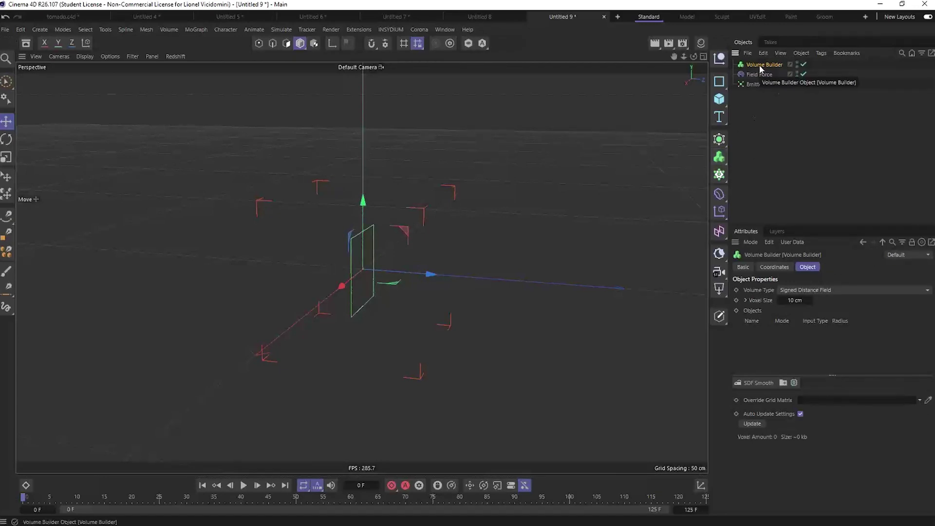
pyautogui.click(814, 289)
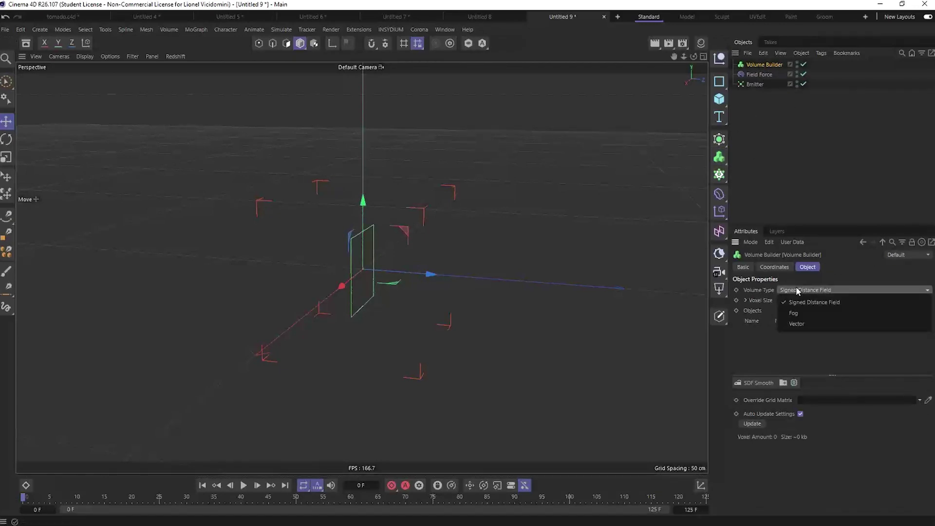
pyautogui.click(800, 323)
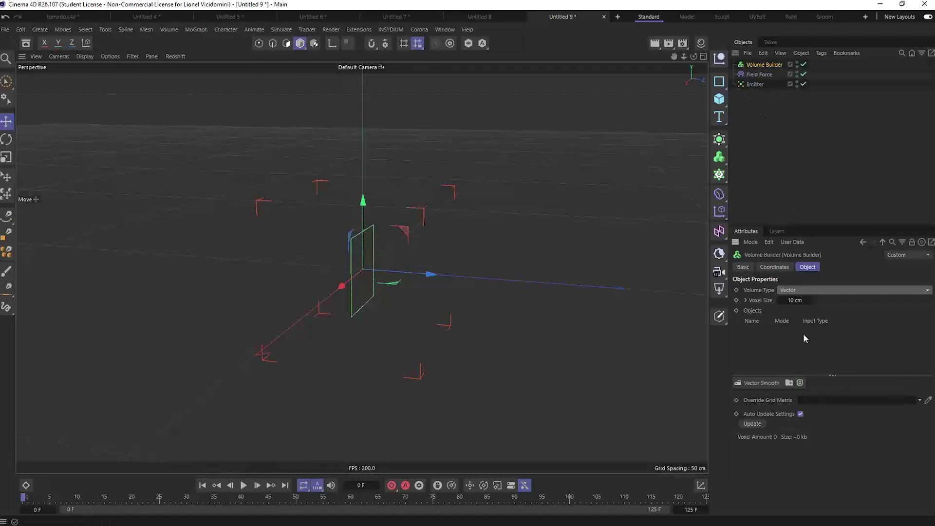
# Create a Random Field and make it a child of the Volume Builder so it supplies the vector volume
pyautogui.click(720, 232)
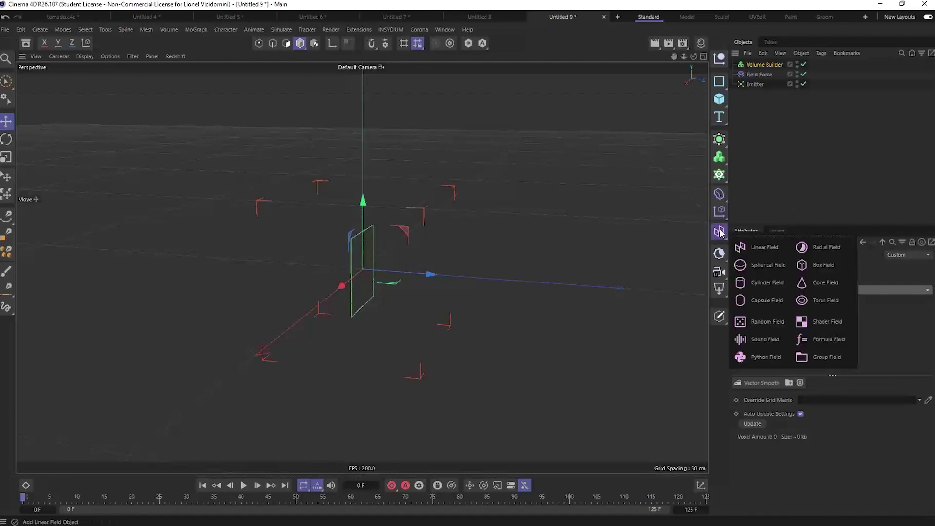
pyautogui.click(764, 321)
pyautogui.moveTo(764, 65); pyautogui.dragTo(765, 74)
pyautogui.click(766, 65)
pyautogui.keyDown('alt'); pyautogui.moveTo(419, 276); pyautogui.dragTo(353, 289); pyautogui.keyUp('alt')
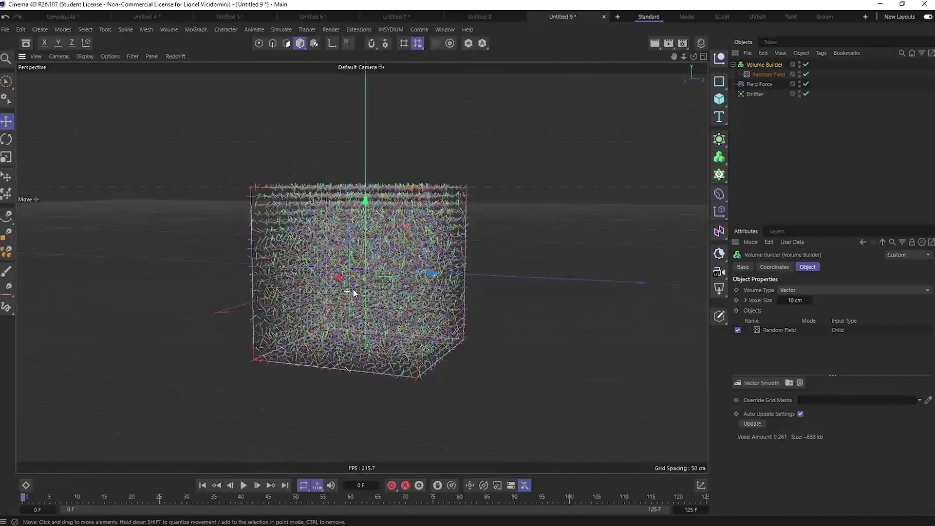
# Set the Random Field's noise scale to 1136 % and inspect the volume's vectors up close
pyautogui.click(763, 74)
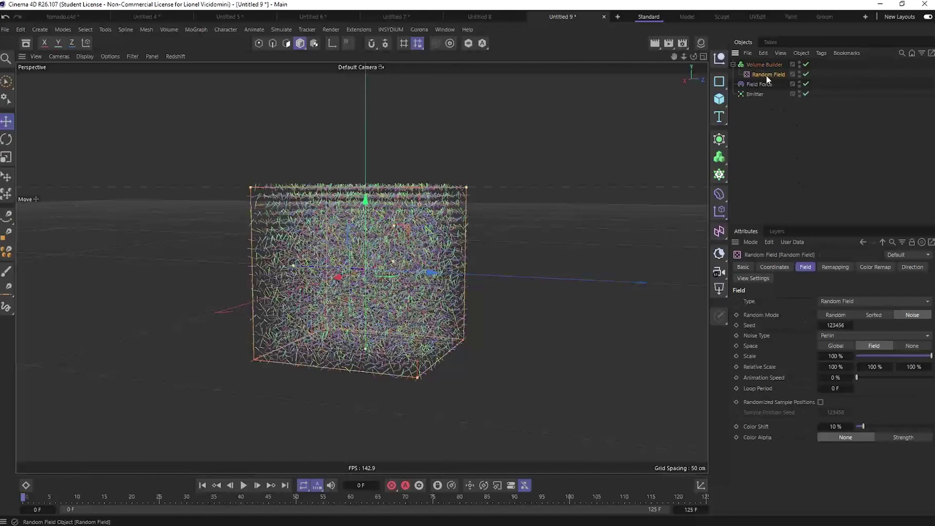
pyautogui.moveTo(851, 356); pyautogui.dragTo(928, 356)
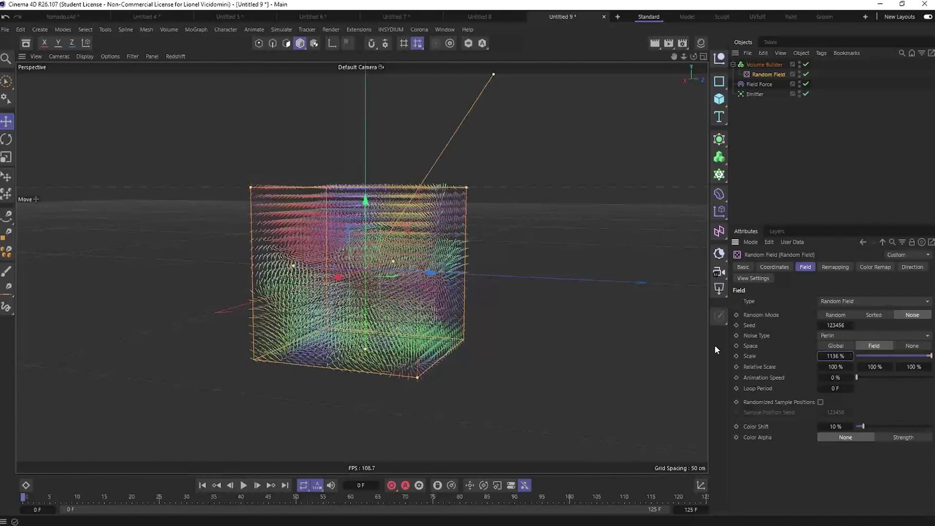
pyautogui.scroll(8, 354, 307)
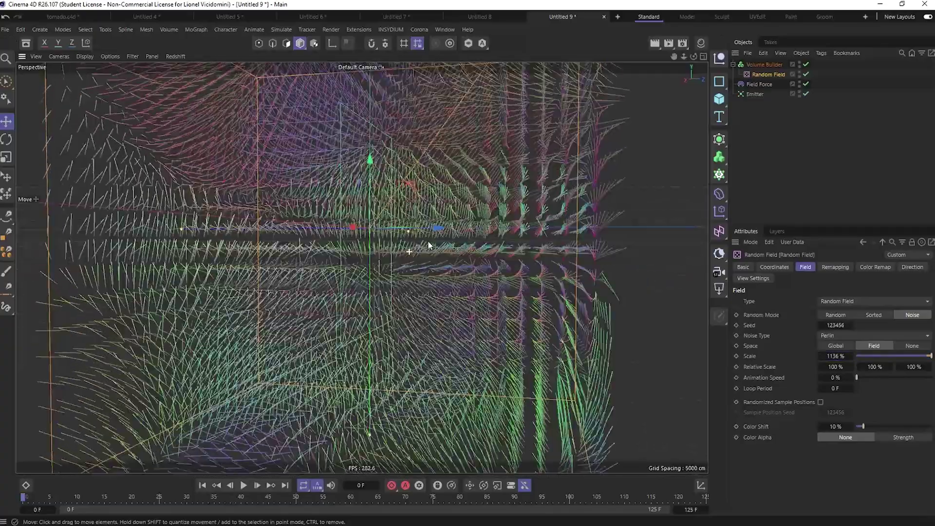
pyautogui.keyDown('alt'); pyautogui.moveTo(429, 245); pyautogui.dragTo(411, 253); pyautogui.keyUp('alt')
pyautogui.keyDown('alt'); pyautogui.moveTo(288, 208); pyautogui.dragTo(414, 216); pyautogui.keyUp('alt')
pyautogui.scroll(-8, 414, 216)
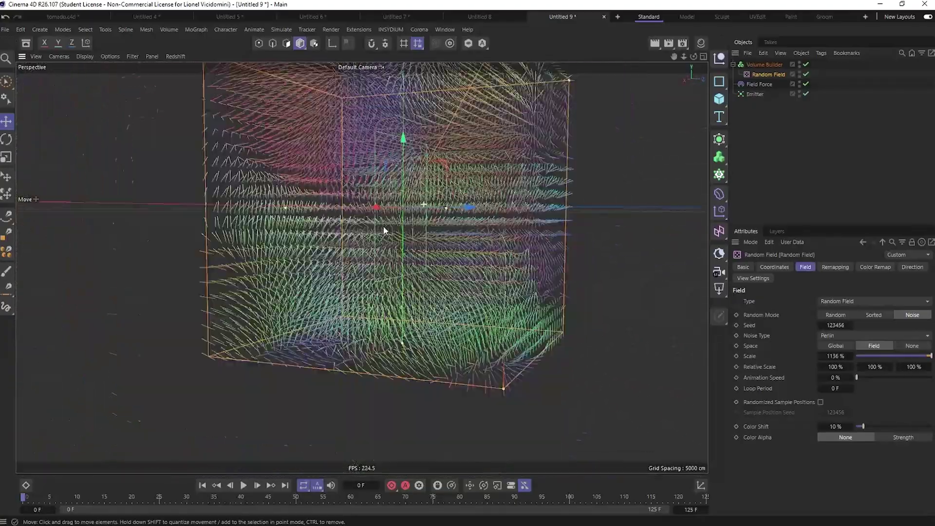
pyautogui.keyDown('alt'); pyautogui.moveTo(500, 167); pyautogui.dragTo(441, 231); pyautogui.keyUp('alt')
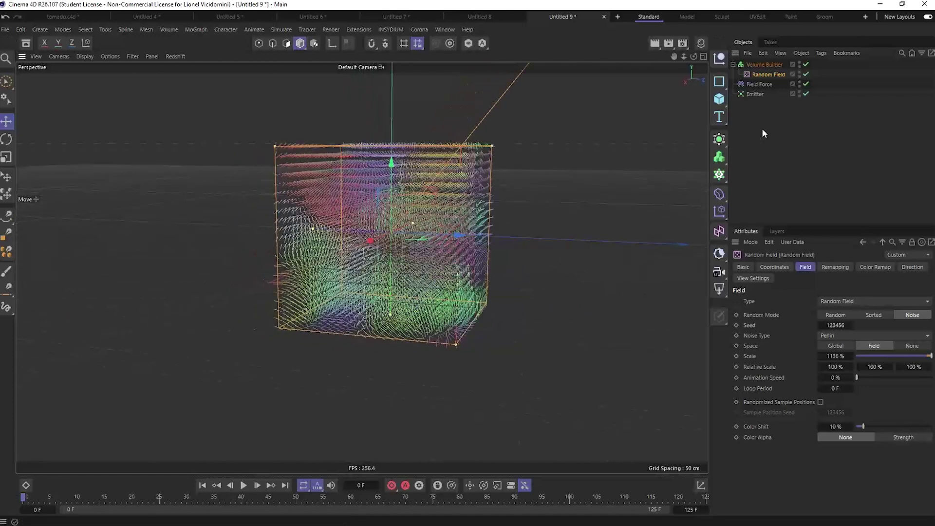
# Hide the Volume Builder in both the viewport and the renderer
pyautogui.click(770, 64)
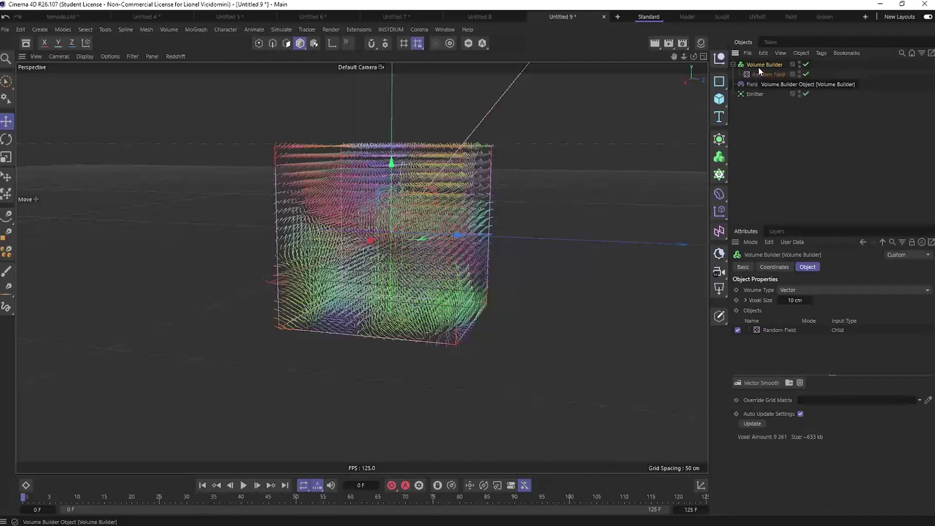
pyautogui.click(799, 66)
pyautogui.click(799, 65)
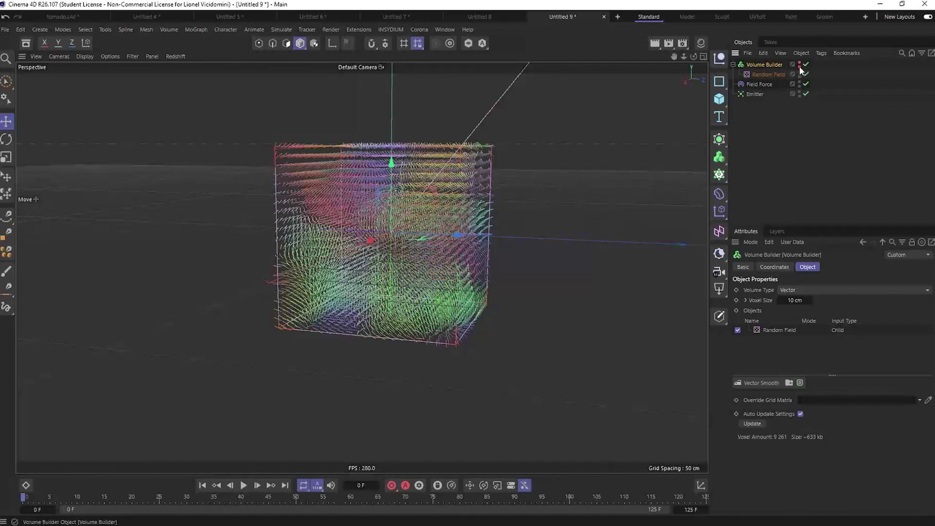
# Add the Volume Builder to the Field Force's field list as a Volume Object
pyautogui.click(753, 86)
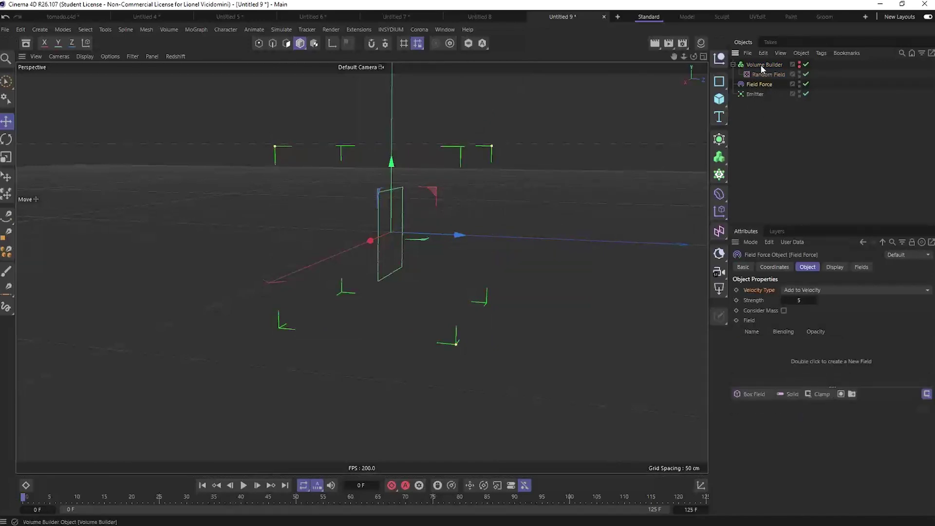
pyautogui.moveTo(762, 67); pyautogui.dragTo(763, 355)
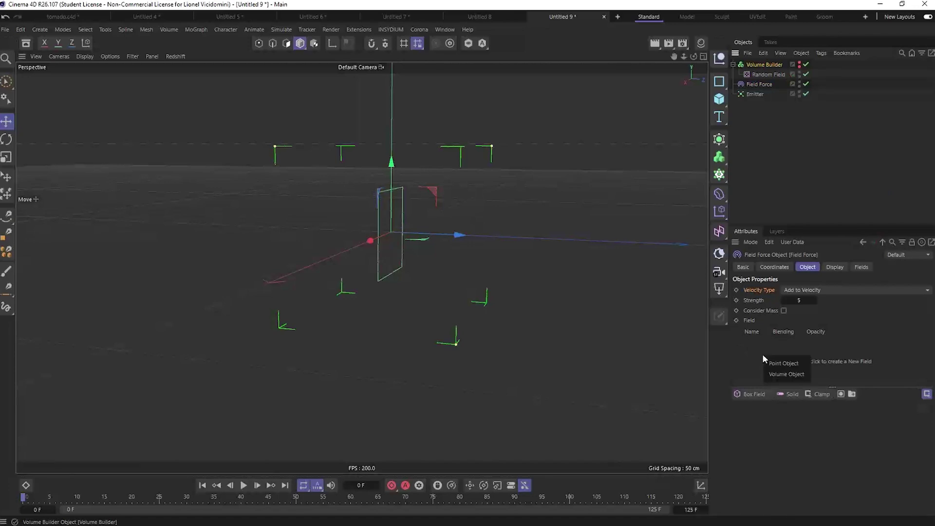
pyautogui.click(791, 375)
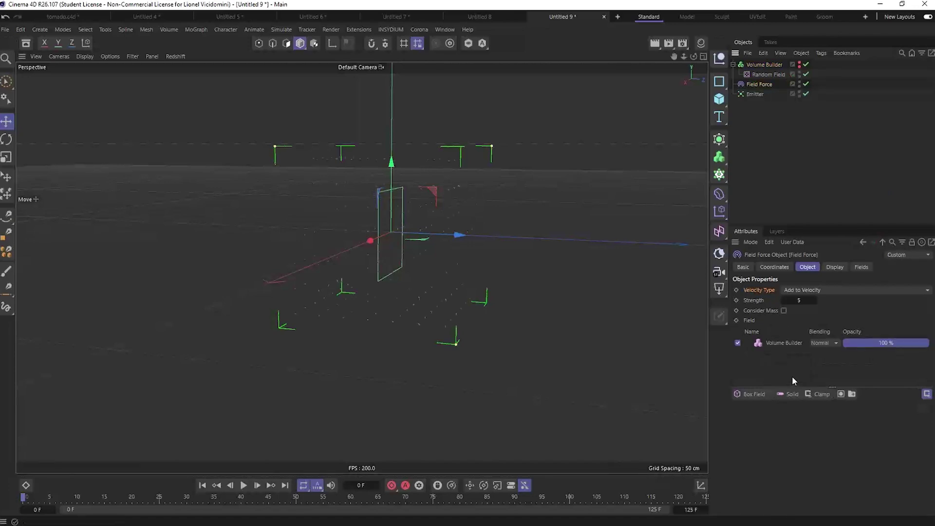
# Change the Field Force's velocity type to Set Absolute Velocity and set its strength to 68
pyautogui.moveTo(381, 228)
pyautogui.keyDown('alt'); pyautogui.mouseDown(button='right')
pyautogui.moveTo(413, 203)
pyautogui.moveTo(390, 236)
pyautogui.mouseUp(button='right'); pyautogui.keyUp('alt')
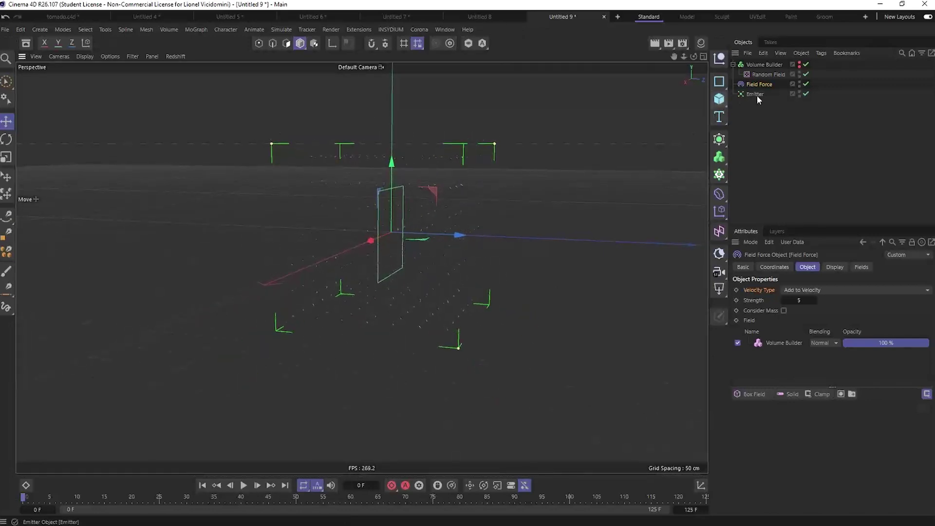
pyautogui.click(811, 292)
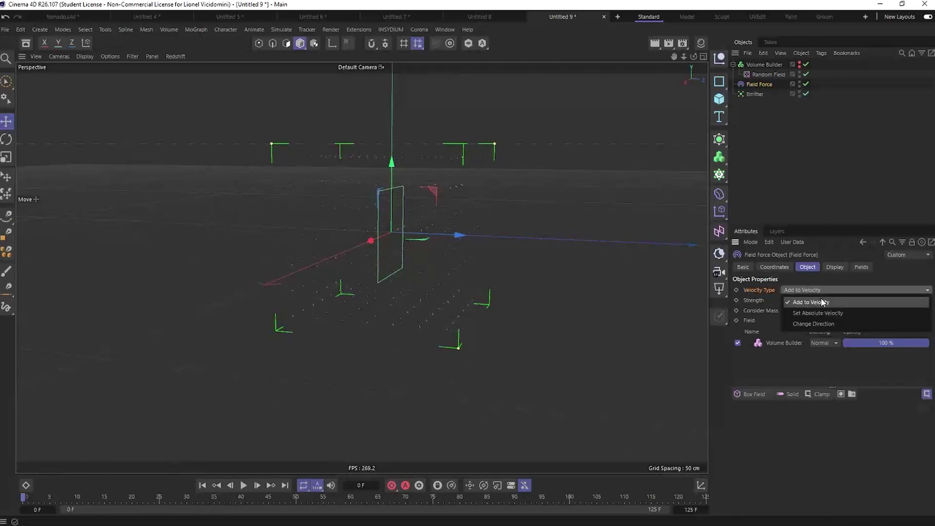
pyautogui.click(815, 312)
pyautogui.moveTo(803, 302); pyautogui.dragTo(831, 302)
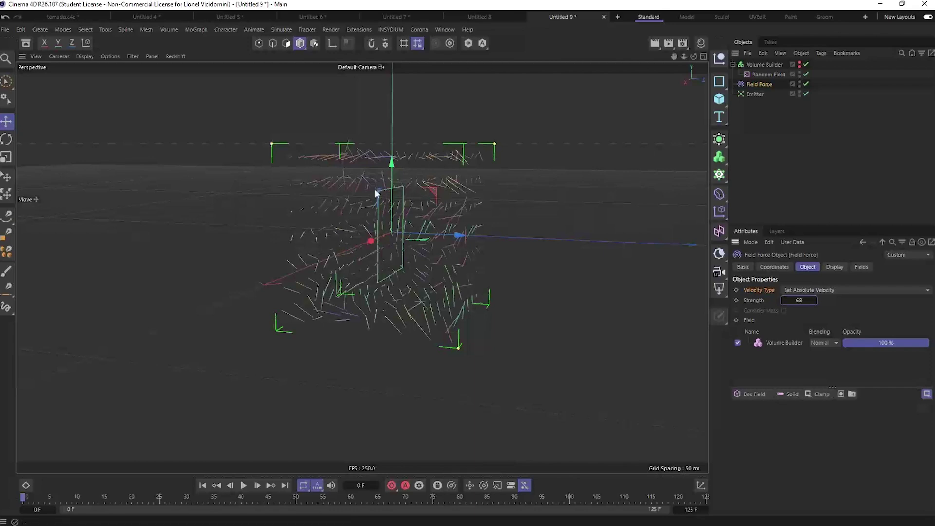
# Play the particle simulation and increase the Field Force's strength to 372
pyautogui.click(244, 485)
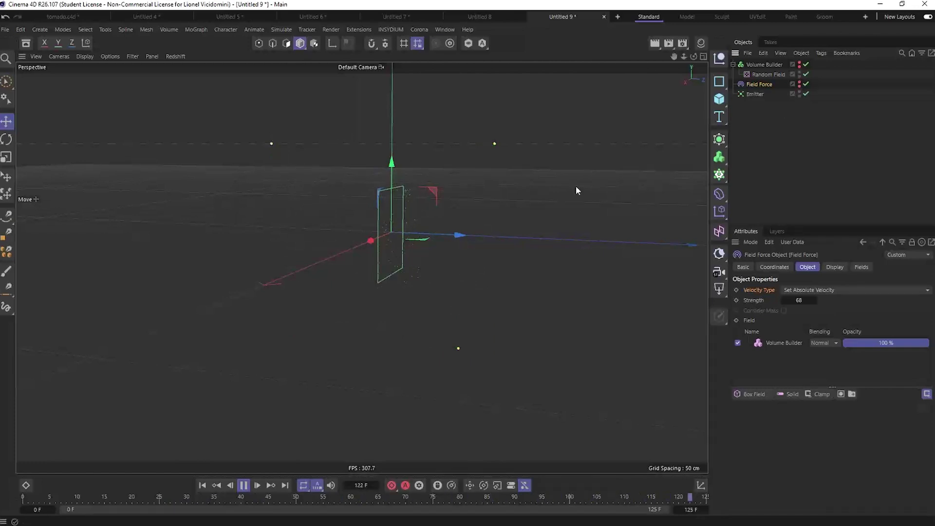
pyautogui.scroll(3, 413, 207)
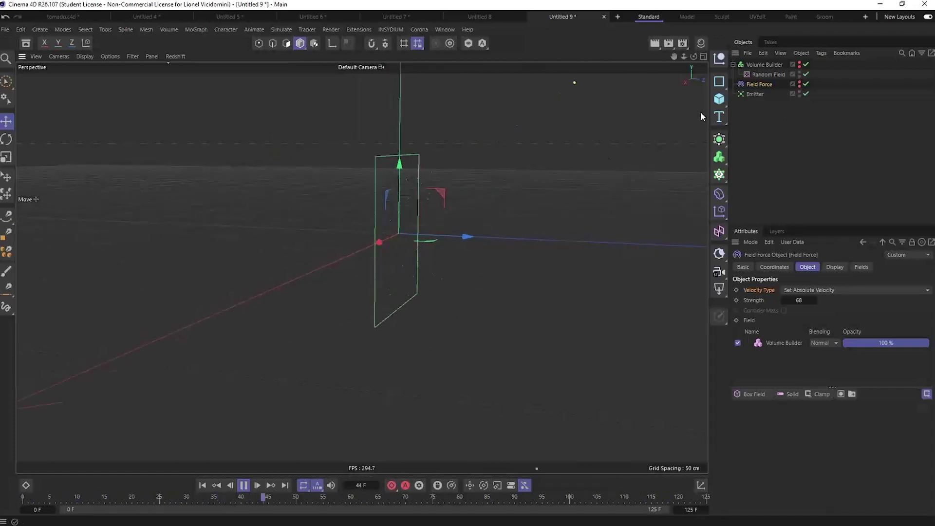
pyautogui.moveTo(815, 301); pyautogui.dragTo(816, 285)
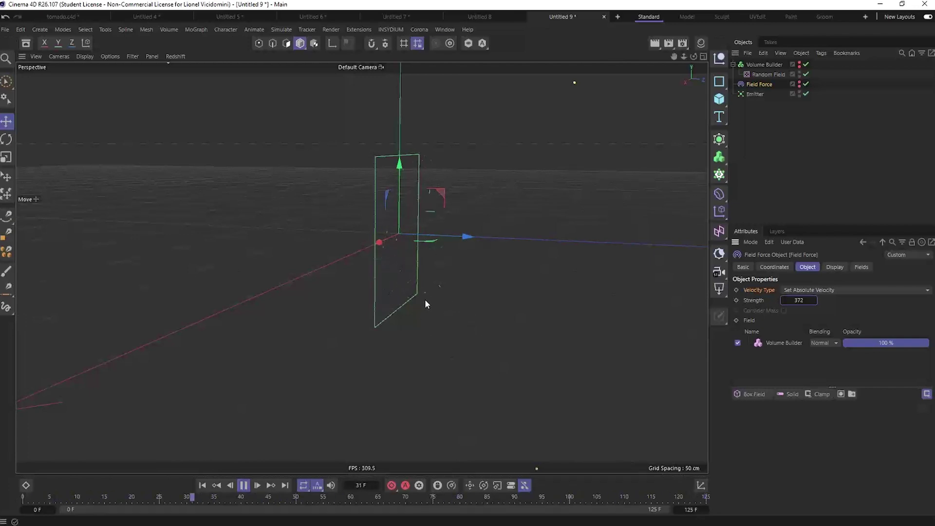
# Add a Tracer linked to the Emitter to draw the particle paths
pyautogui.click(755, 94)
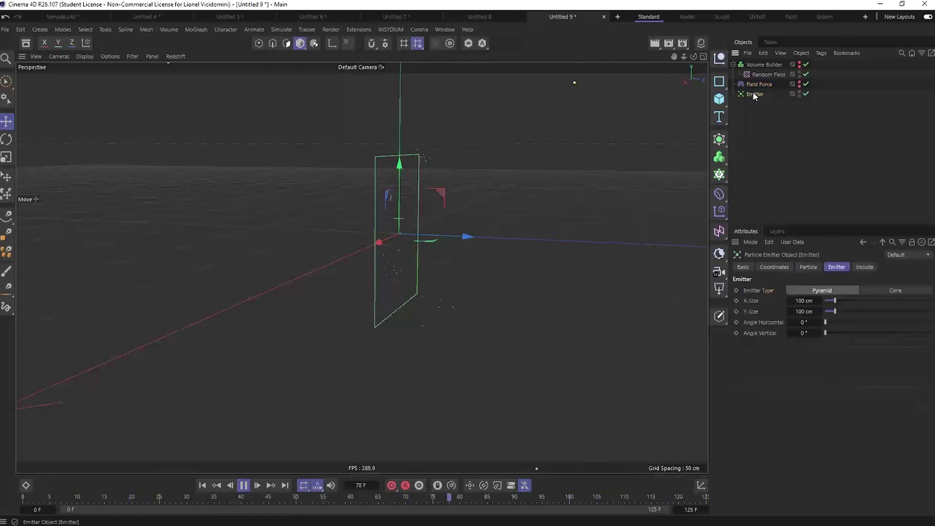
pyautogui.click(719, 176)
pyautogui.click(751, 281)
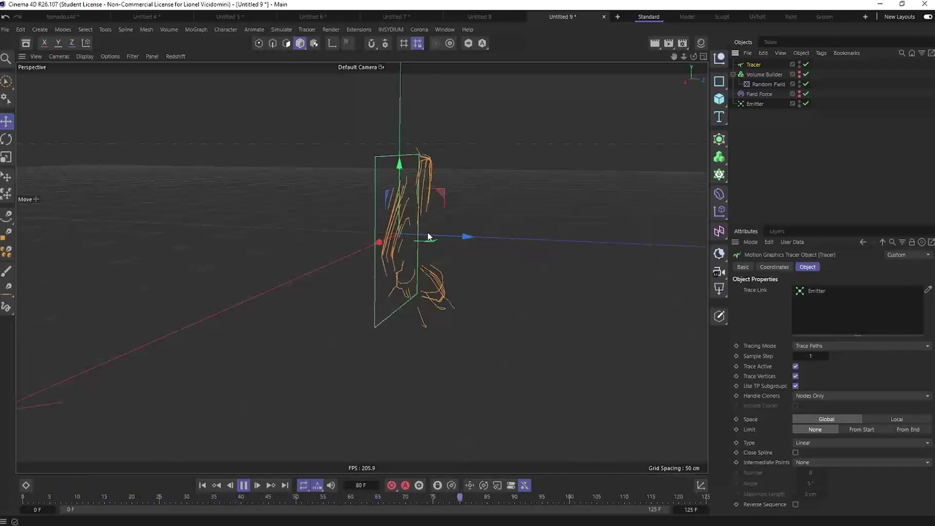
# Stop the simulation at frame 0 and show the Volume Builder again to examine its vectors
pyautogui.press('F8')
pyautogui.scroll(-3, 369, 268)
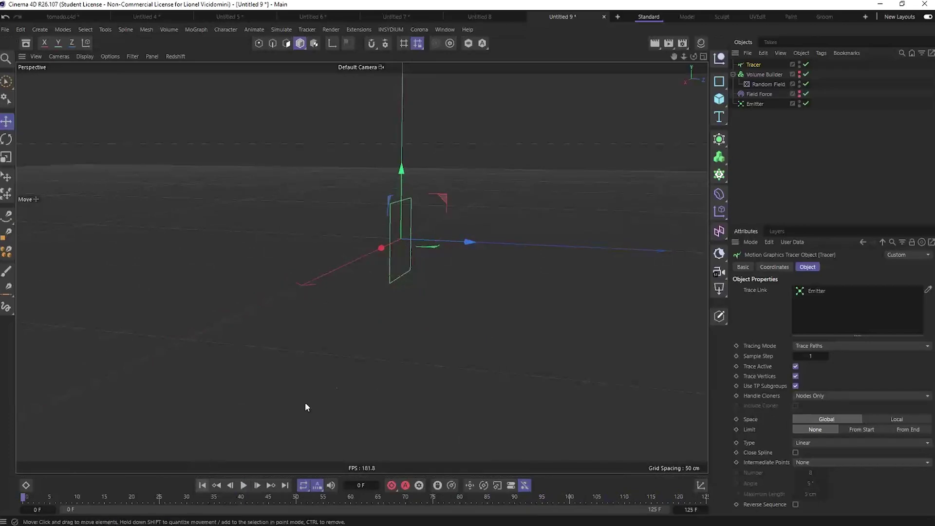
pyautogui.click(799, 76)
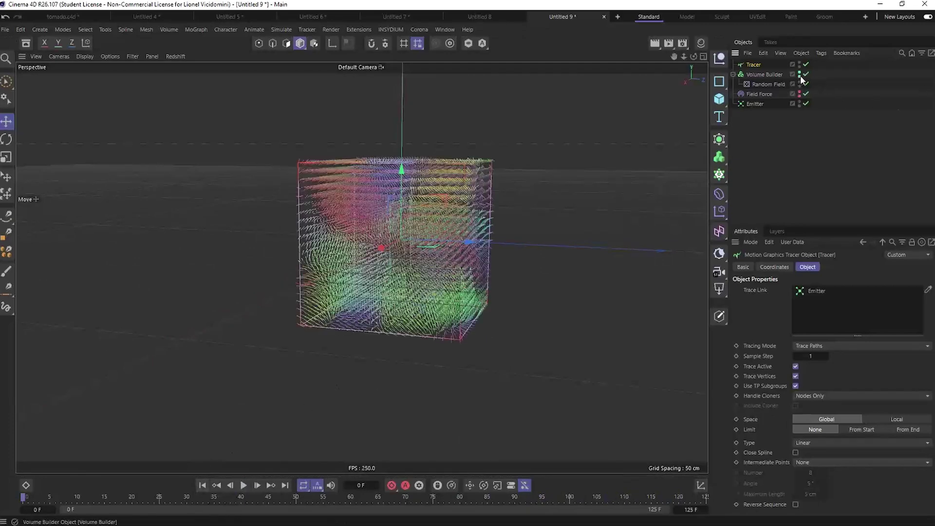
pyautogui.click(800, 76)
pyautogui.click(799, 76)
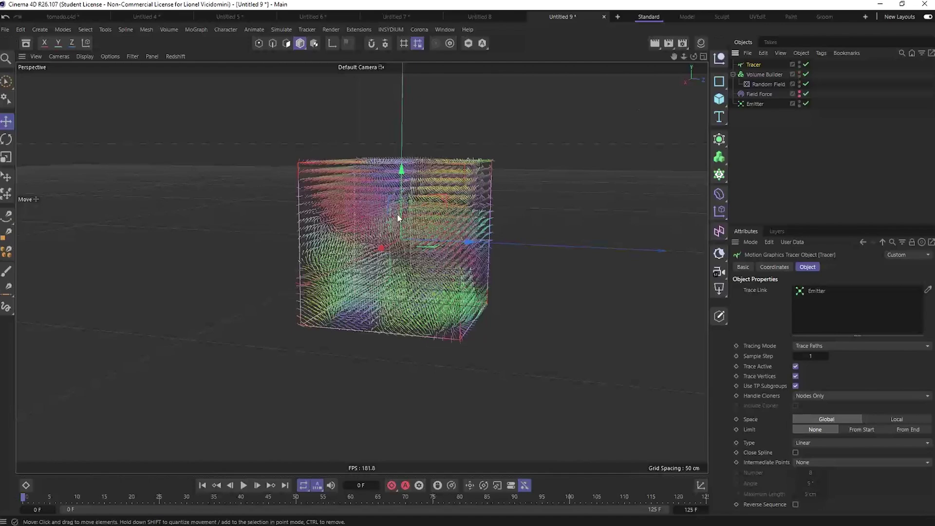
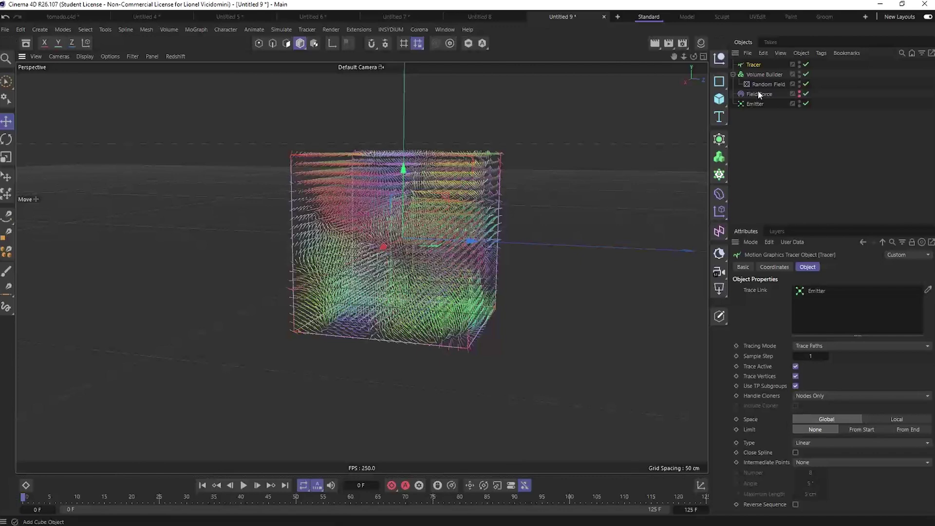
# Add a Vector Curl filter to the Volume Builder and hide the volume again
pyautogui.click(757, 75)
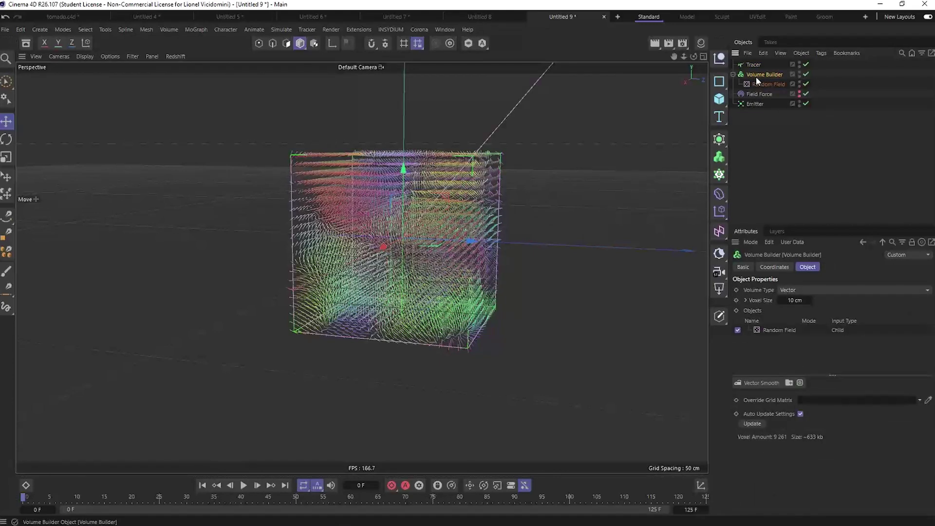
pyautogui.click(746, 383)
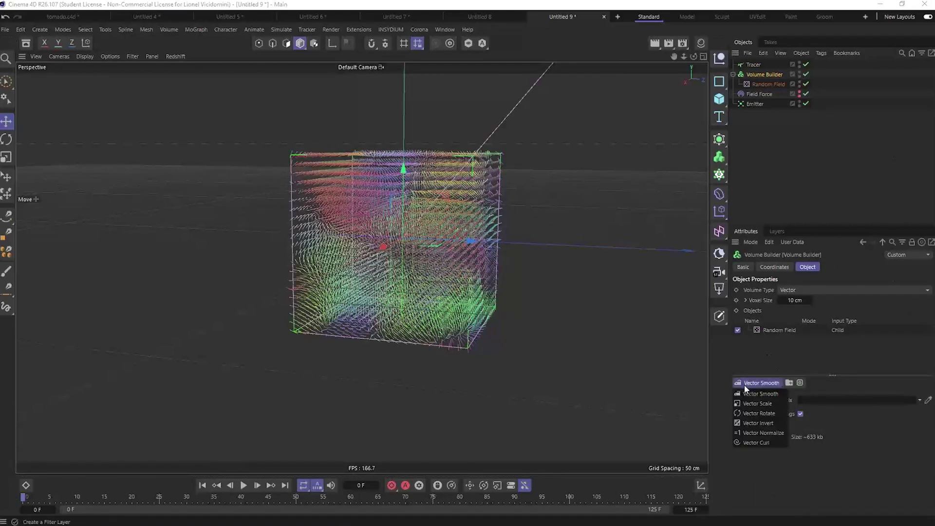
pyautogui.click(762, 443)
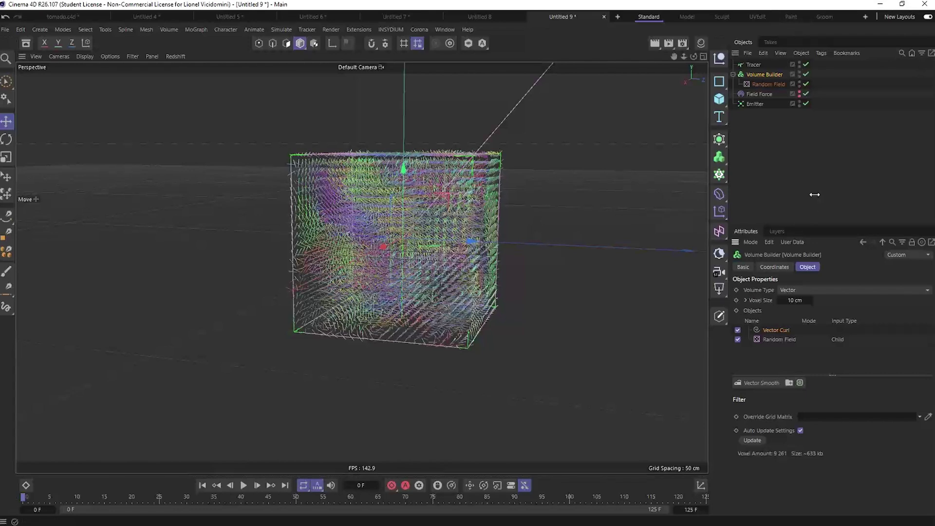
pyautogui.click(799, 73)
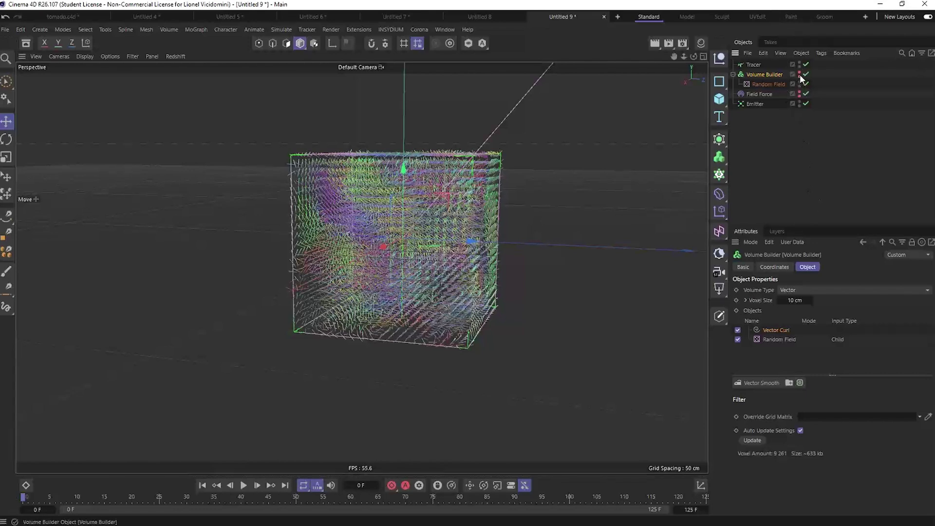
# Play the simulation and change the Field Force's velocity type to Change Direction
pyautogui.click(244, 485)
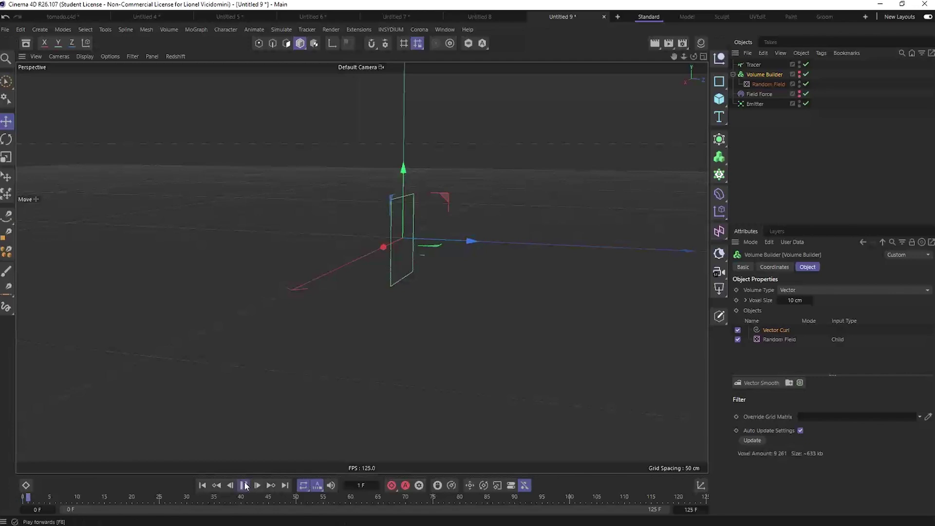
pyautogui.click(754, 65)
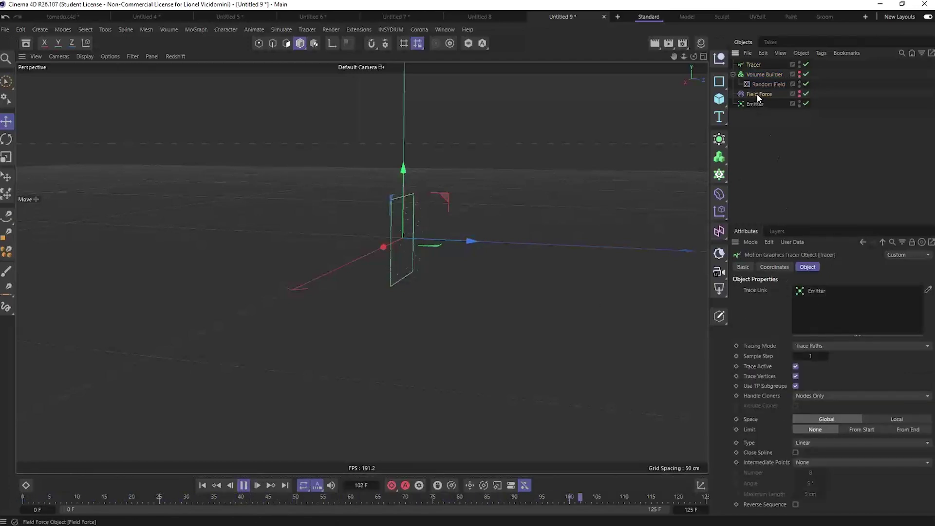
pyautogui.click(757, 94)
pyautogui.click(814, 289)
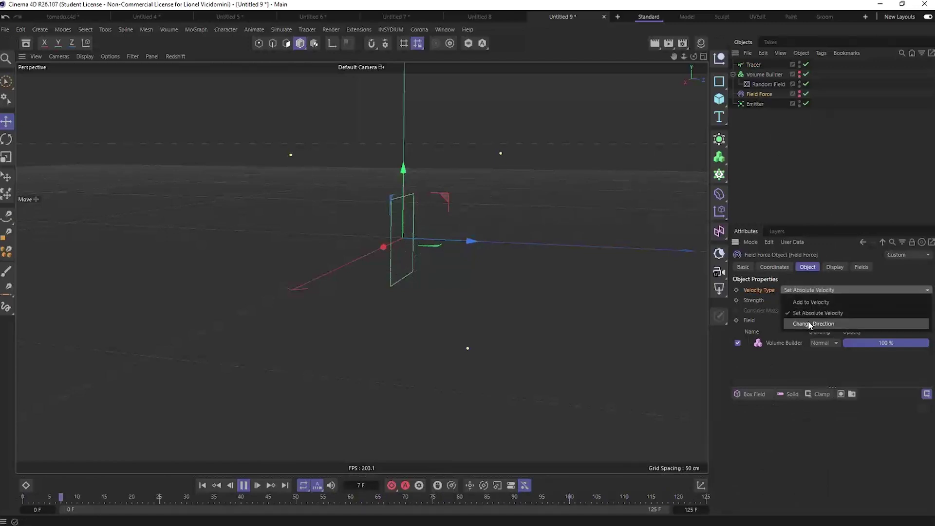
pyautogui.click(821, 312)
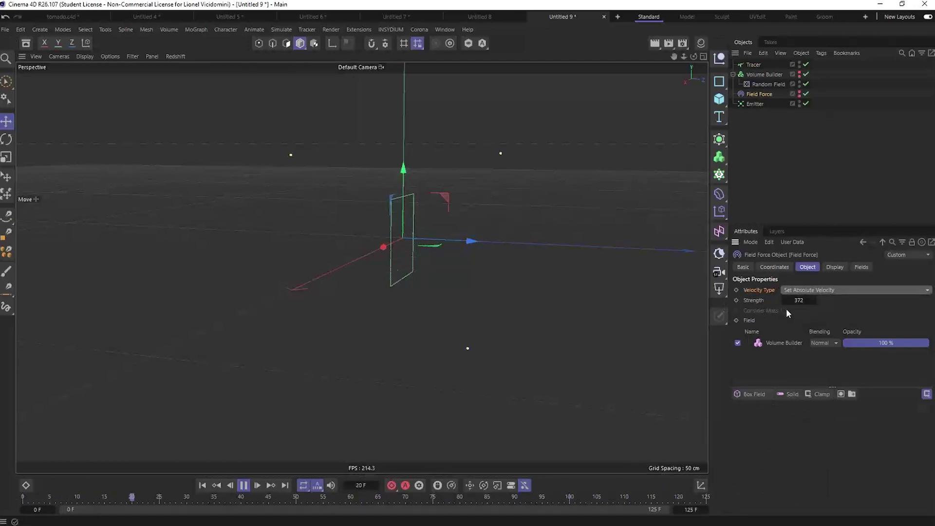
pyautogui.click(806, 291)
pyautogui.click(811, 324)
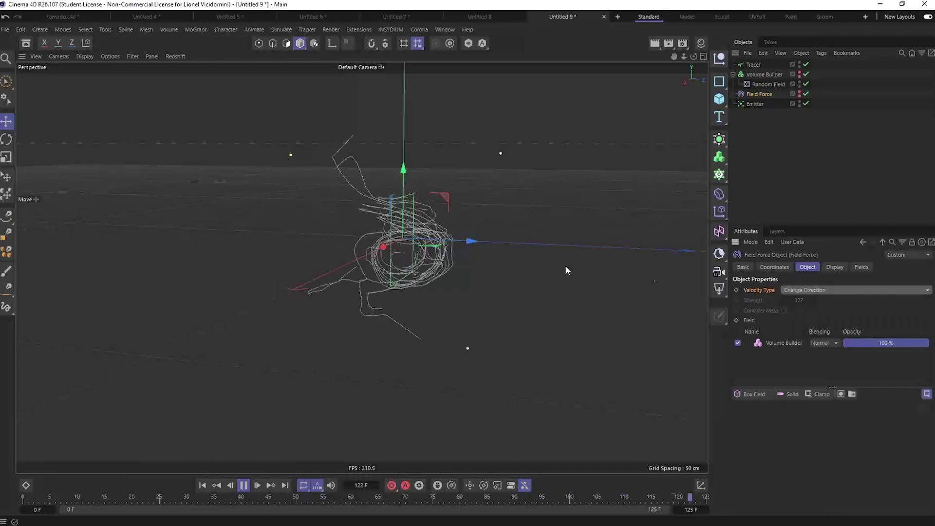
# Set the Field Force's Volume Builder layer to Quadratic sample mode, then stop and rewind the animation
pyautogui.keyDown('alt'); pyautogui.moveTo(499, 265); pyautogui.dragTo(413, 249); pyautogui.keyUp('alt')
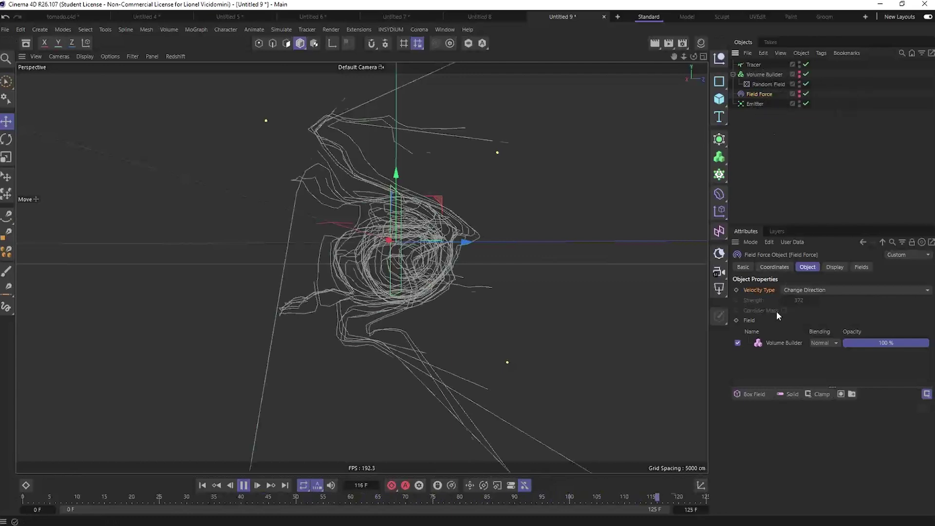
pyautogui.click(777, 343)
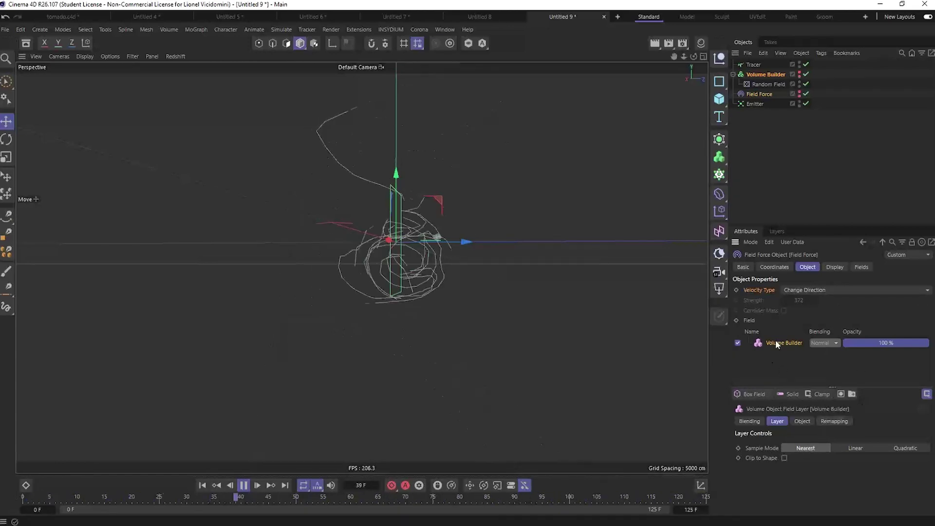
pyautogui.click(908, 448)
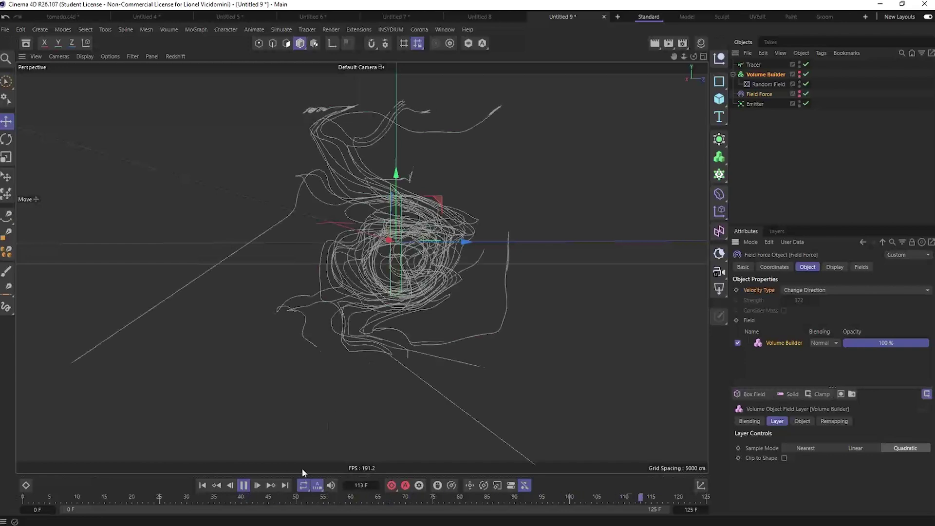
pyautogui.click(244, 485)
pyautogui.click(203, 485)
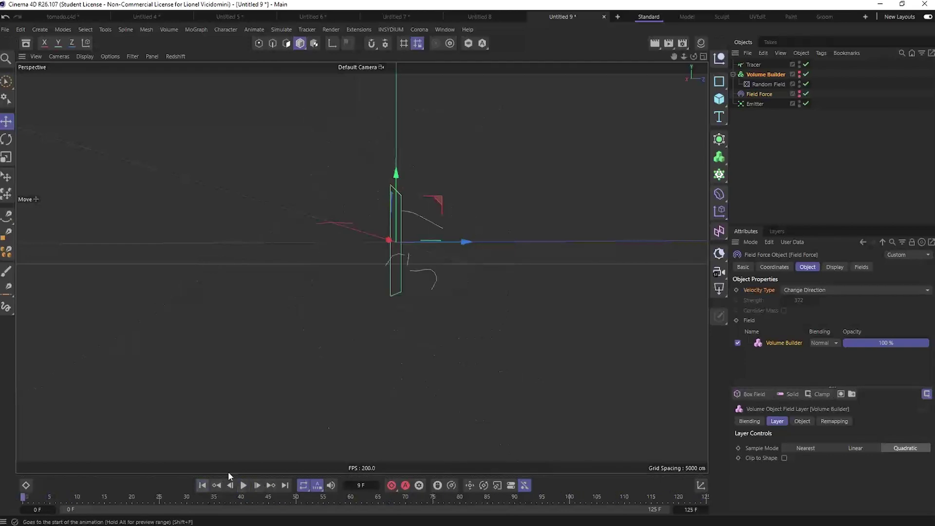
# Show the Volume Builder and enlarge its Random Field layer's box to 564 × 460 × 499 cm
pyautogui.click(800, 73)
pyautogui.click(763, 84)
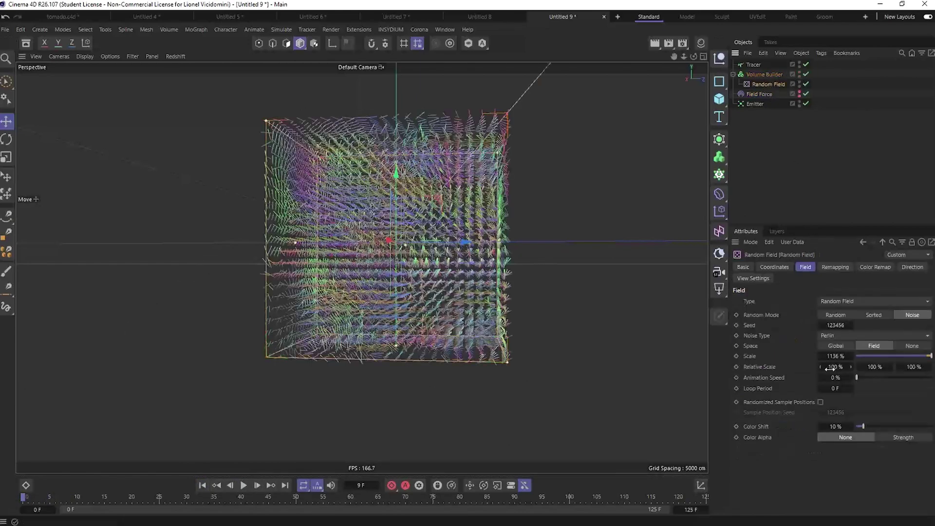
pyautogui.click(759, 74)
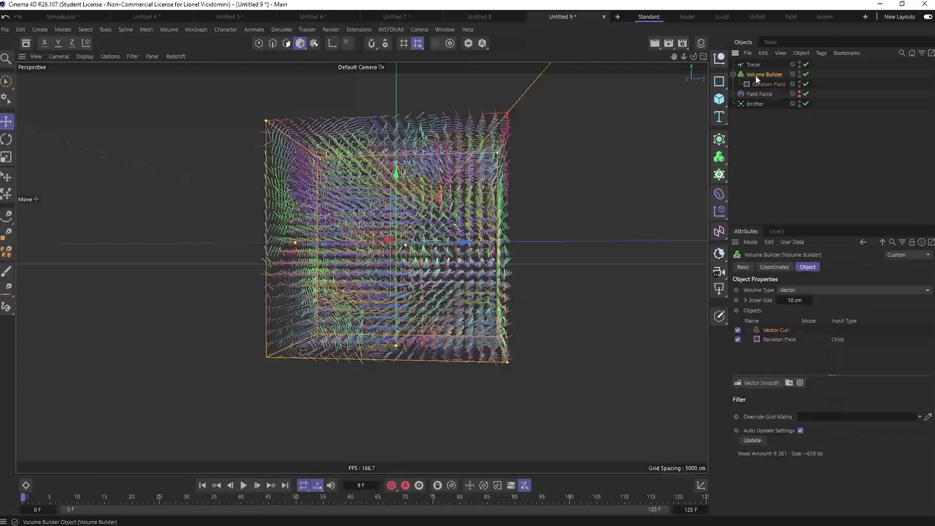
pyautogui.click(779, 339)
pyautogui.moveTo(902, 425); pyautogui.dragTo(928, 442)
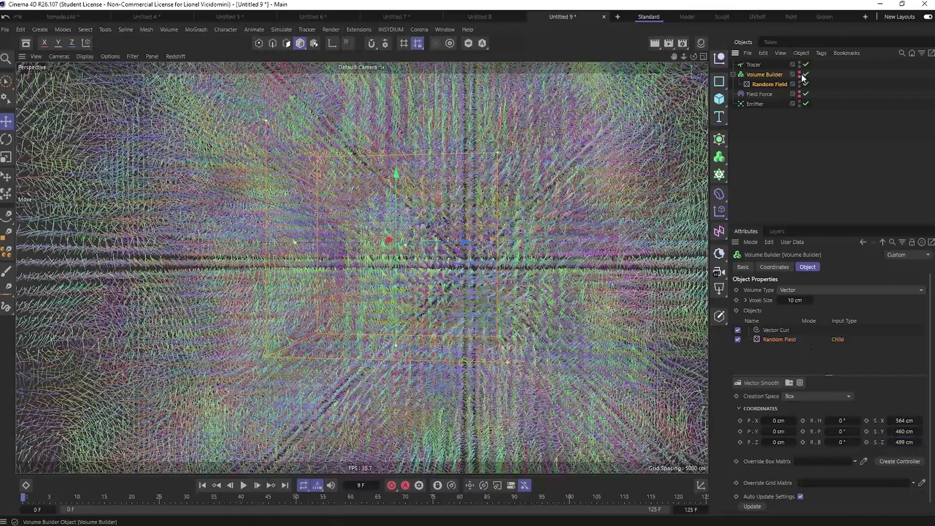
# Play the simulation with the volume hidden and extend the animation's end to 293 F
pyautogui.press('F8')
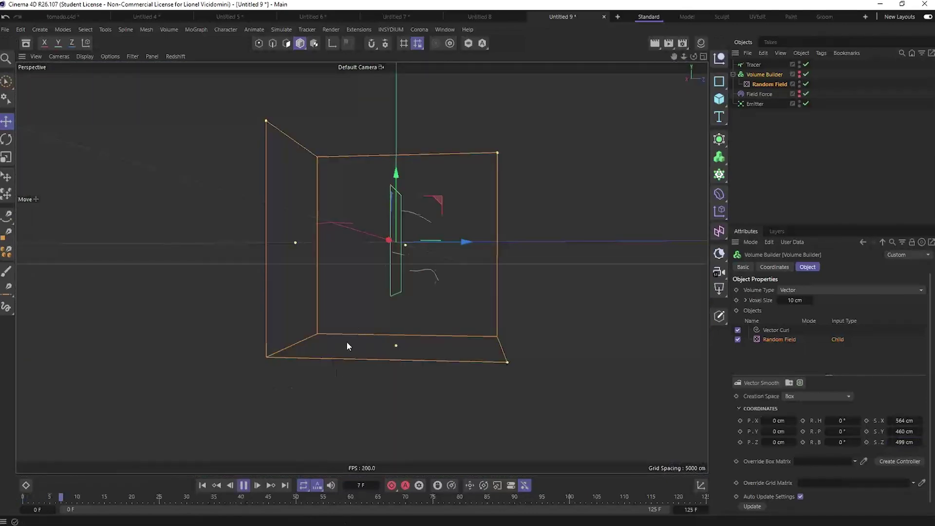
pyautogui.scroll(-3, 341, 302)
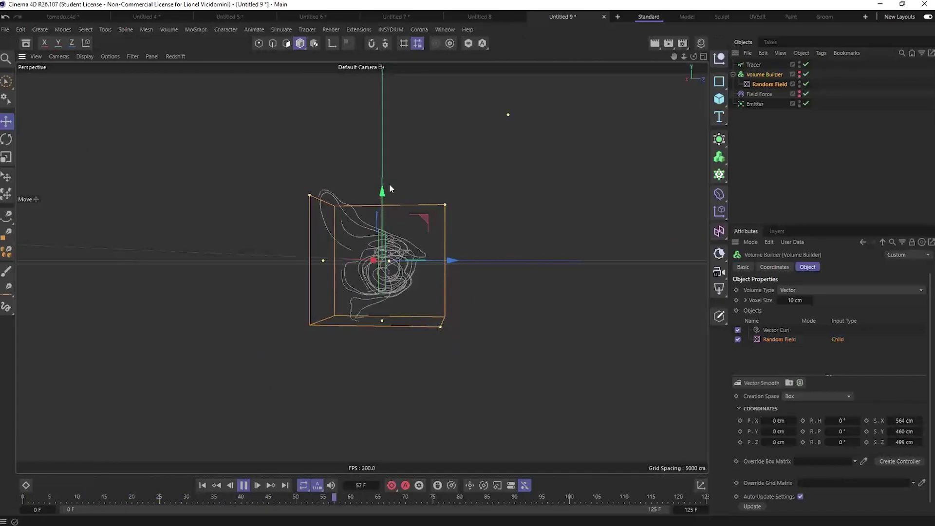
pyautogui.keyDown('alt'); pyautogui.moveTo(355, 296); pyautogui.dragTo(380, 319); pyautogui.keyUp('alt')
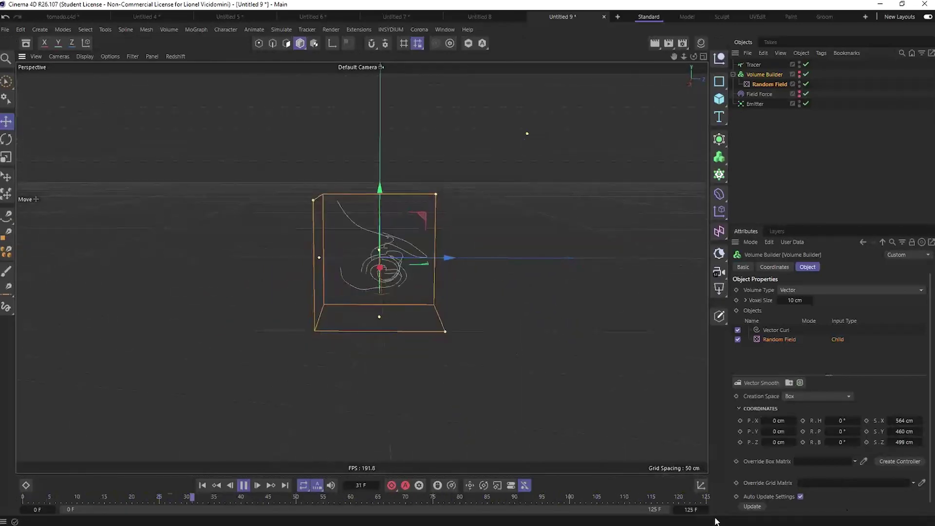
pyautogui.moveTo(691, 510); pyautogui.dragTo(696, 509)
# Let the simulation run on while watching the traced paths, and stop it at frame 242
pyautogui.keyDown('alt'); pyautogui.moveTo(384, 276); pyautogui.dragTo(398, 255, button='right'); pyautogui.keyUp('alt')
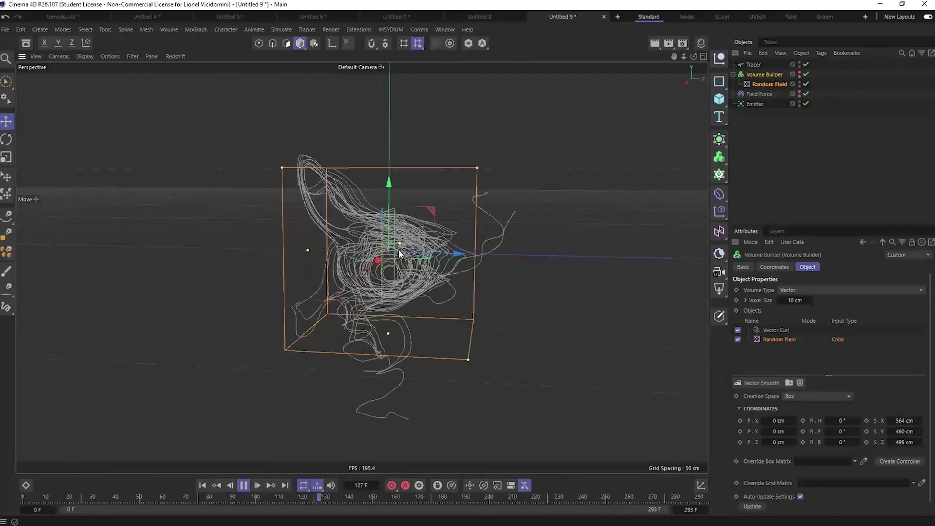
pyautogui.moveTo(396, 257)
pyautogui.keyDown('alt'); pyautogui.mouseDown()
pyautogui.moveTo(268, 242)
pyautogui.moveTo(261, 232)
pyautogui.moveTo(400, 242)
pyautogui.moveTo(385, 253)
pyautogui.mouseUp(); pyautogui.keyUp('alt')
pyautogui.click(243, 485)
pyautogui.keyDown('alt'); pyautogui.moveTo(284, 373); pyautogui.dragTo(190, 331); pyautogui.keyUp('alt')
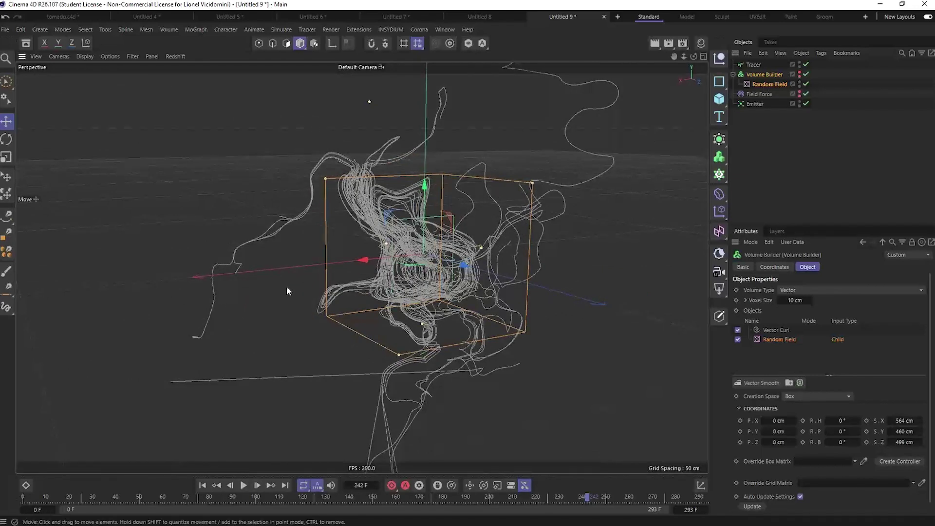
# Look through the available simulation forces and examine the traced particle paths up close
pyautogui.click(281, 29)
pyautogui.moveTo(296, 48)
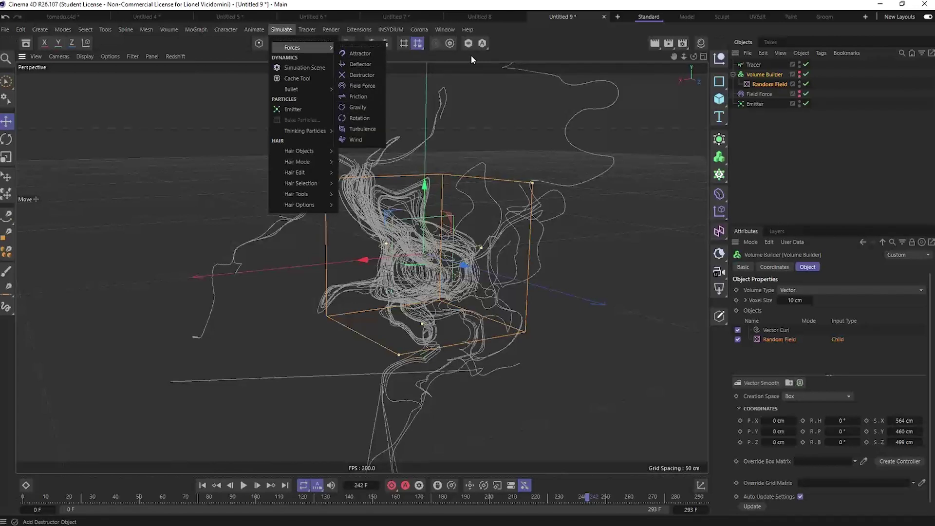
pyautogui.press('Escape')
pyautogui.keyDown('alt'); pyautogui.moveTo(390, 272); pyautogui.dragTo(435, 287); pyautogui.keyUp('alt')
pyautogui.scroll(5, 435, 287)
pyautogui.keyDown('alt'); pyautogui.moveTo(484, 226); pyautogui.dragTo(445, 281); pyautogui.keyUp('alt')
pyautogui.scroll(4, 470, 267)
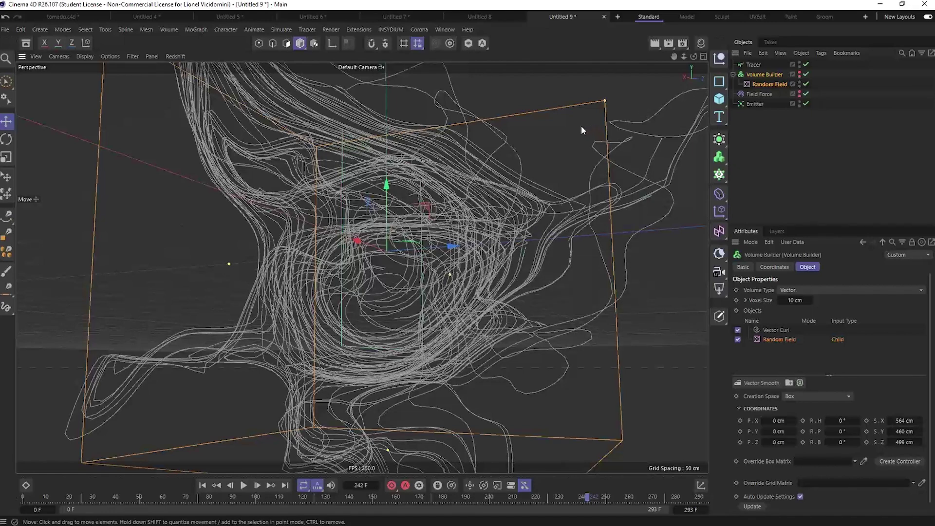
# Select the Tracer and check which renderer is set in the render settings
pyautogui.moveTo(753, 64); pyautogui.dragTo(750, 68)
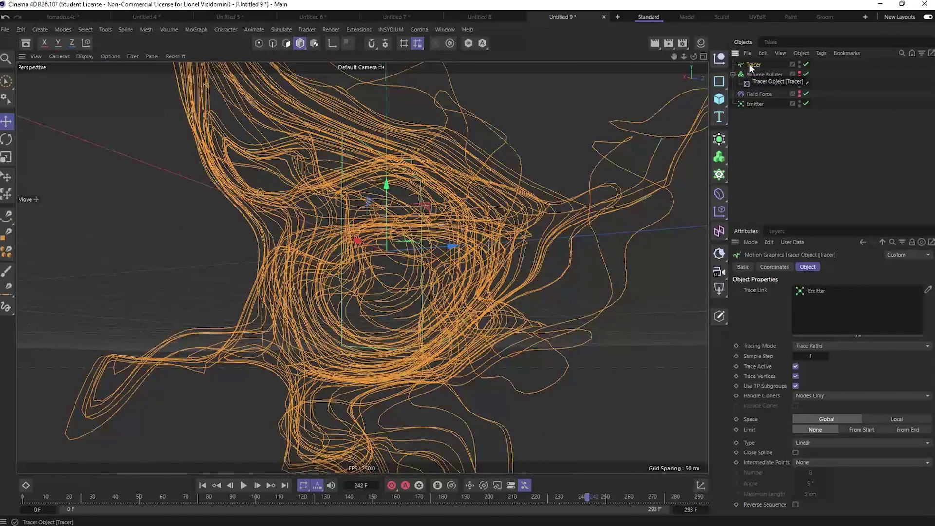
pyautogui.rightClick(751, 67)
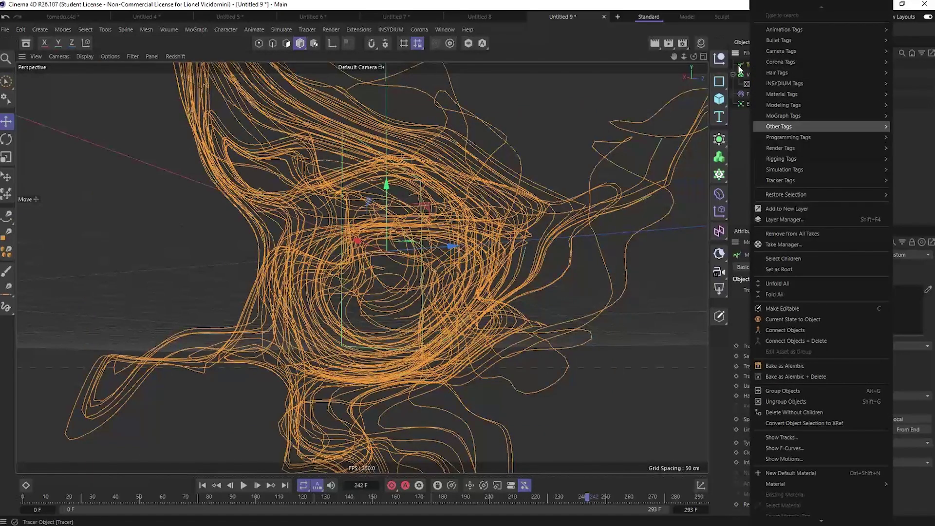
pyautogui.click(594, 39)
pyautogui.click(683, 42)
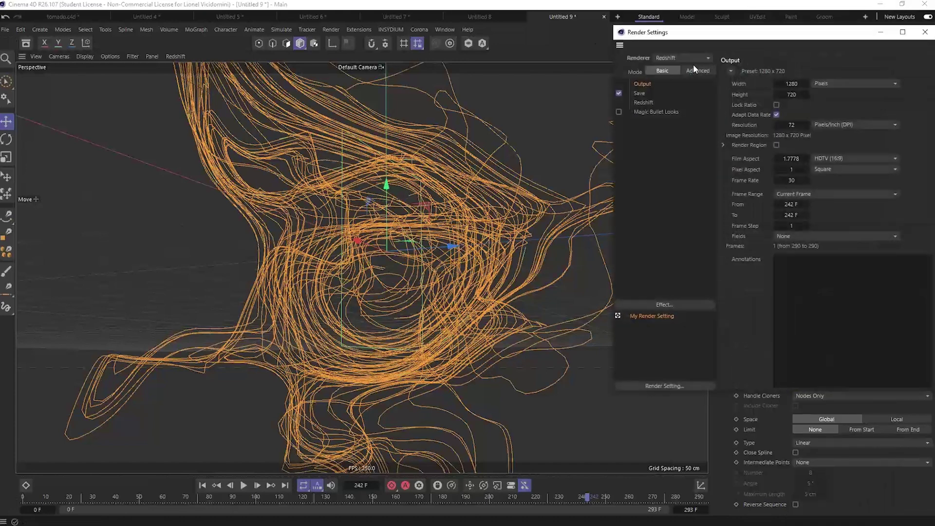
pyautogui.click(925, 32)
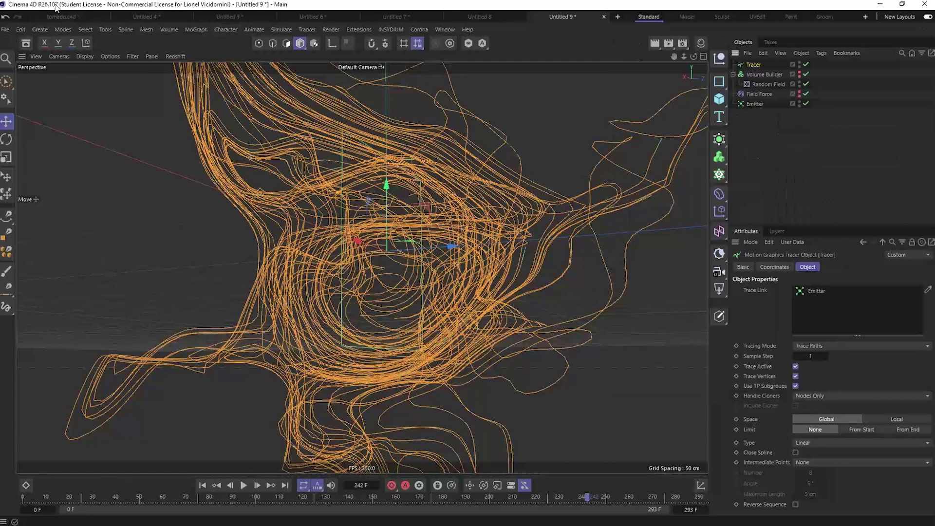
# Add a Redshift Object tag to the Tracer and set its curve mode to Hair Strands
pyautogui.rightClick(754, 68)
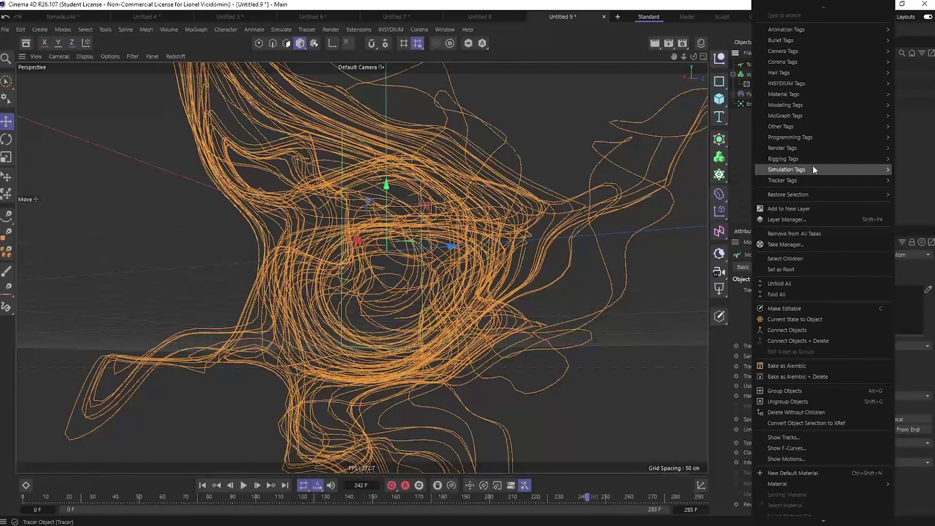
pyautogui.moveTo(775, 148)
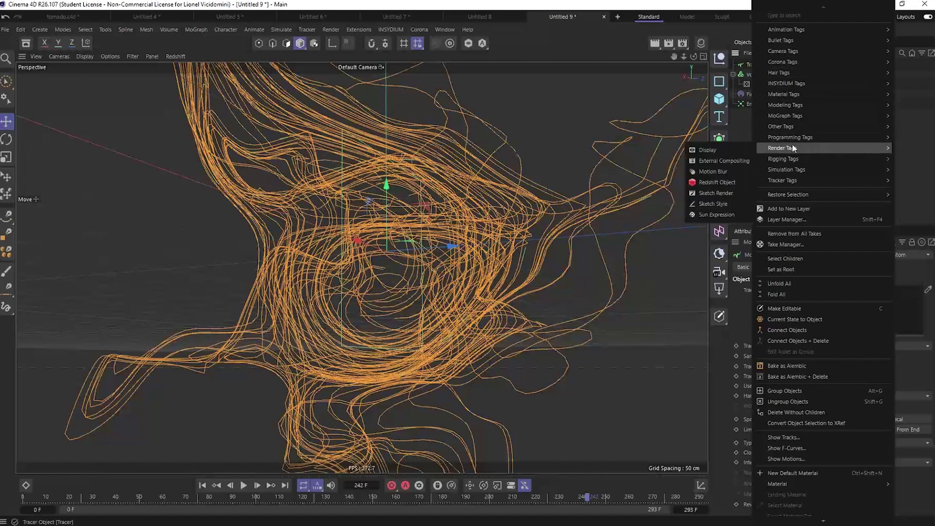
pyautogui.click(714, 181)
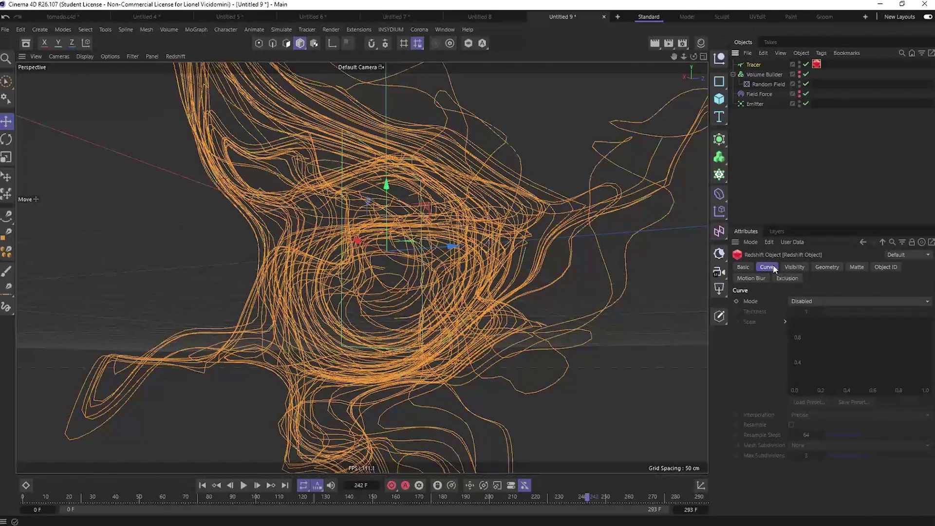
pyautogui.click(808, 302)
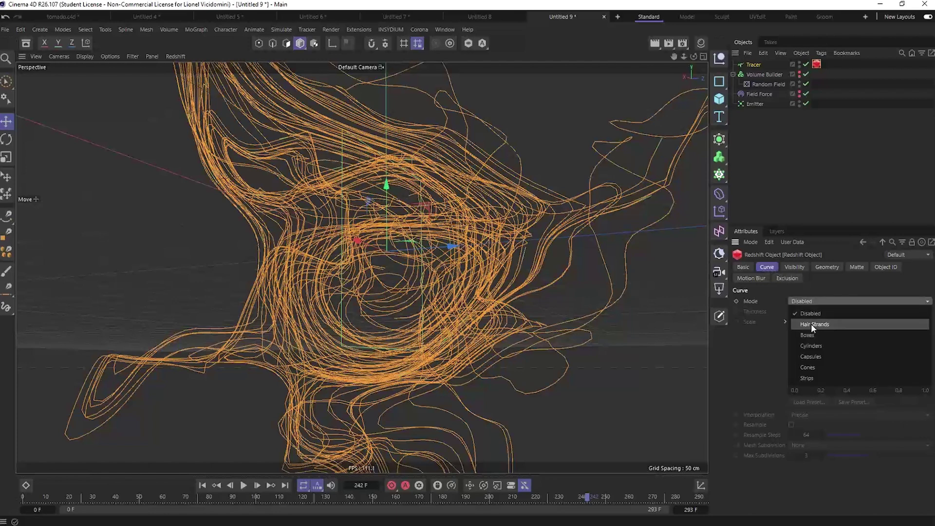
pyautogui.click(815, 324)
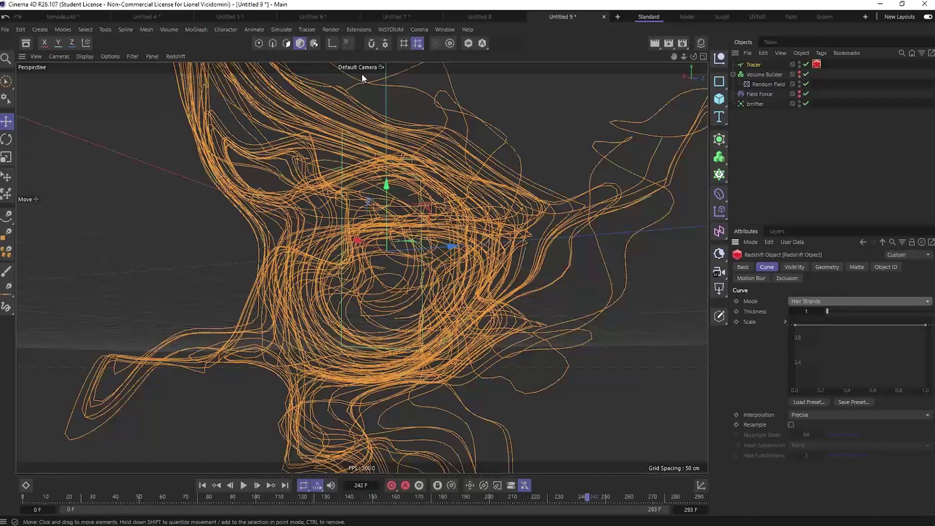
# Open the Redshift RenderView docked beside the viewport and start a live render of the strands
pyautogui.click(444, 29)
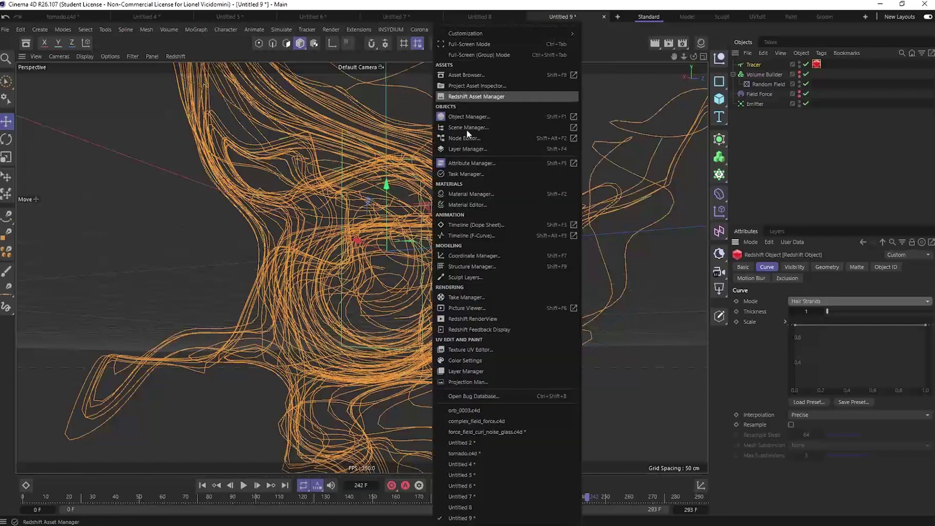
pyautogui.click(463, 319)
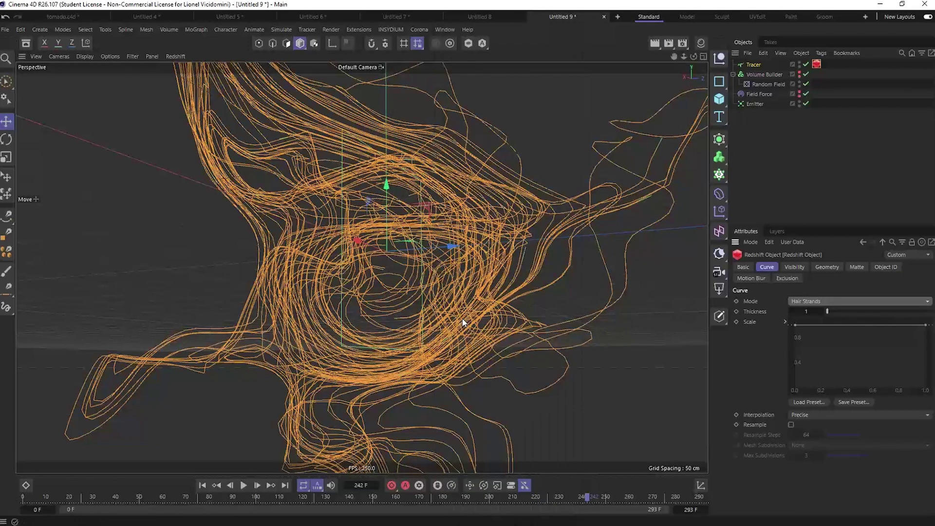
pyautogui.moveTo(497, 97); pyautogui.dragTo(698, 86)
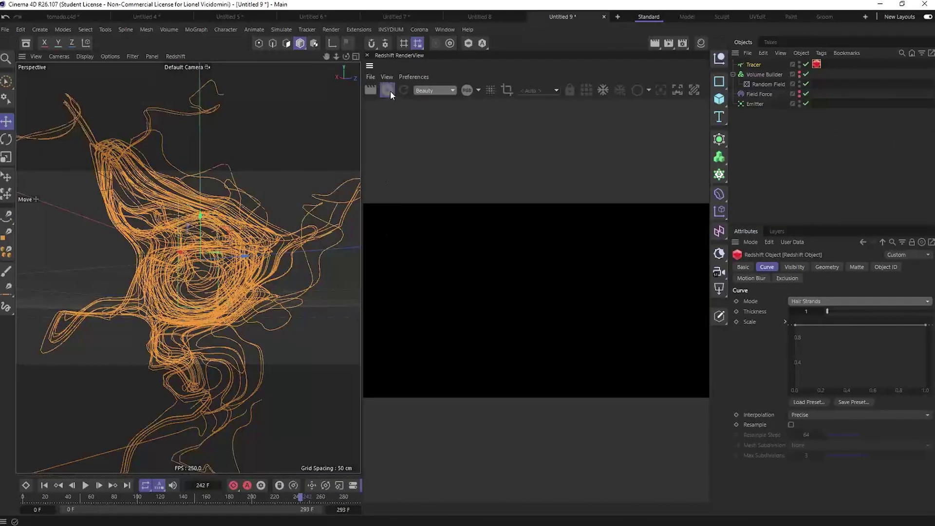
pyautogui.click(388, 91)
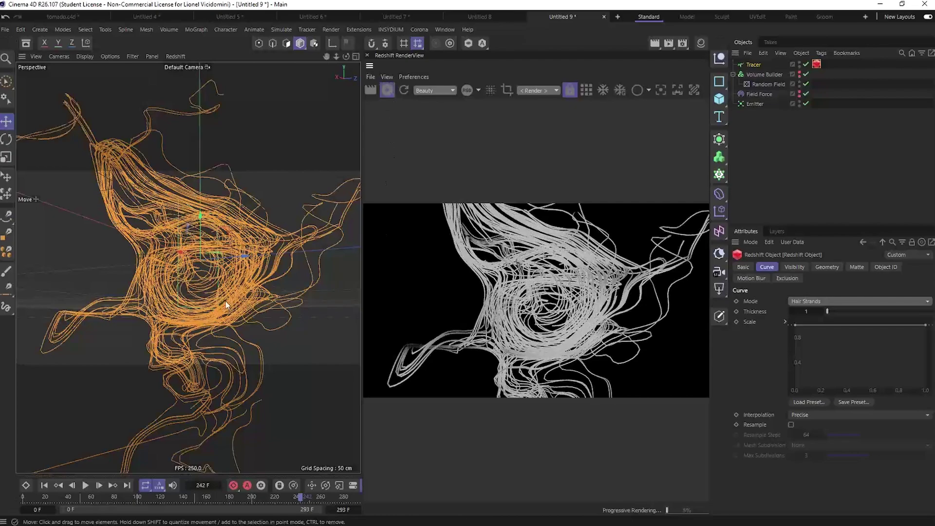
# Examine the rendered strands up close for angular segments and stop the live render
pyautogui.keyDown('alt'); pyautogui.moveTo(122, 266); pyautogui.dragTo(248, 283); pyautogui.keyUp('alt')
pyautogui.scroll(5, 212, 270)
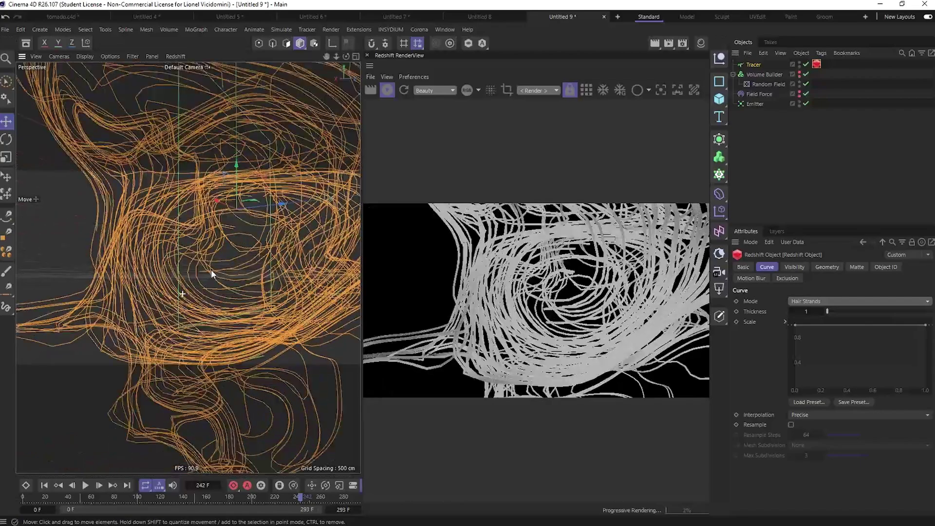
pyautogui.scroll(5, 209, 269)
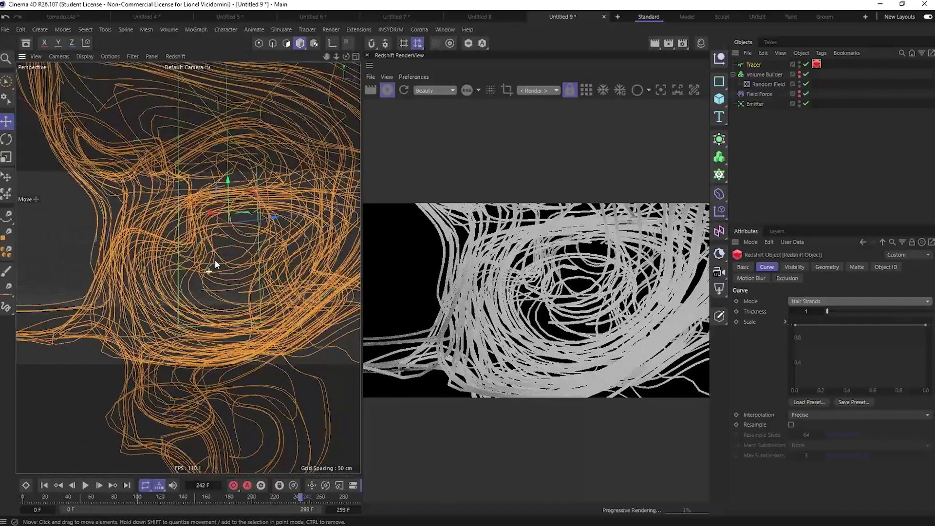
pyautogui.keyDown('alt'); pyautogui.moveTo(212, 270); pyautogui.dragTo(228, 270); pyautogui.keyUp('alt')
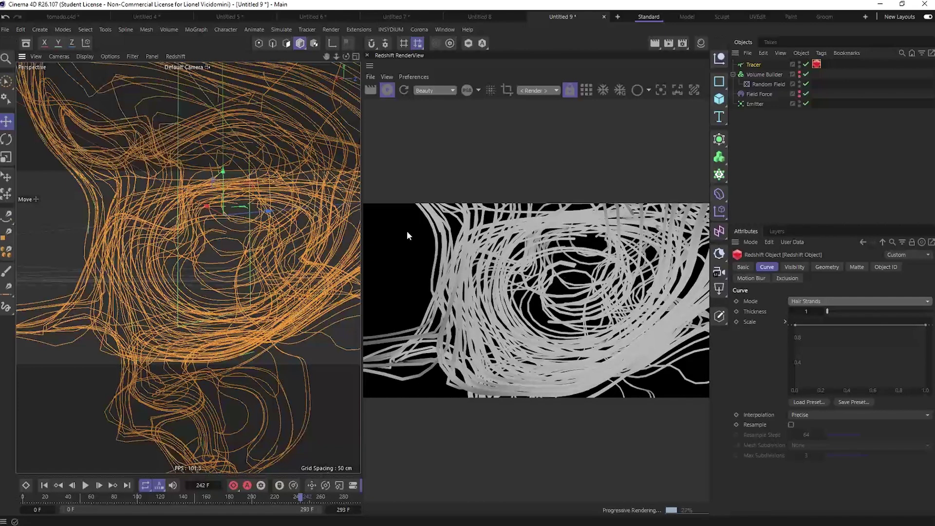
pyautogui.click(387, 89)
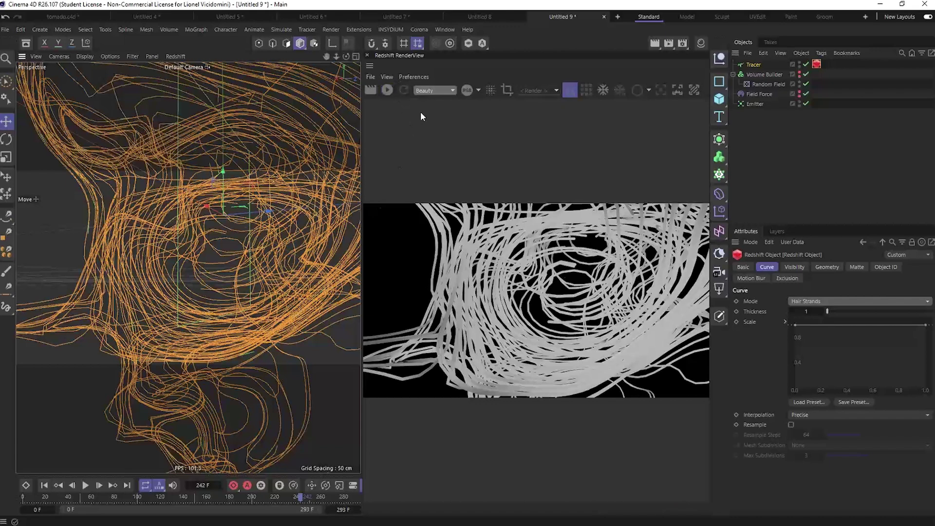
# Set the Tracer's spline type to Cubic with Uniform intermediate points and a number of 2
pyautogui.click(753, 65)
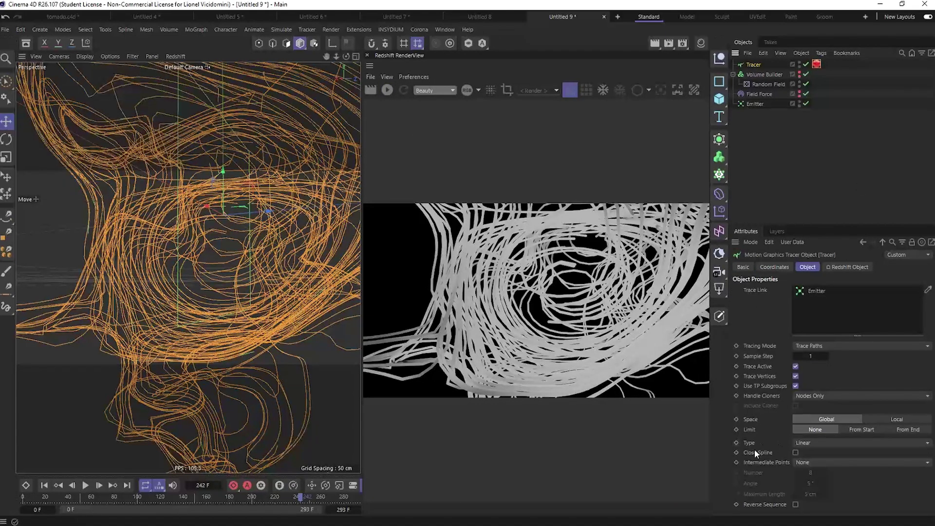
pyautogui.click(811, 442)
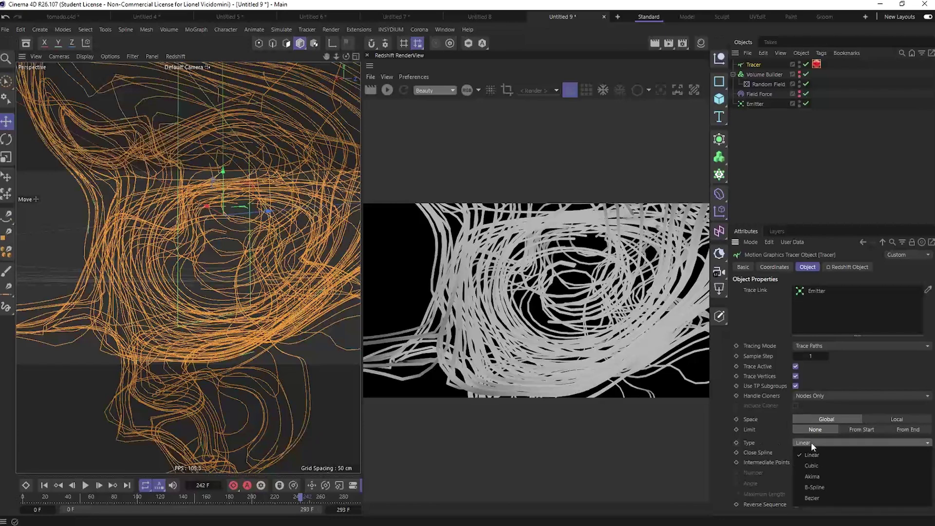
pyautogui.click(822, 464)
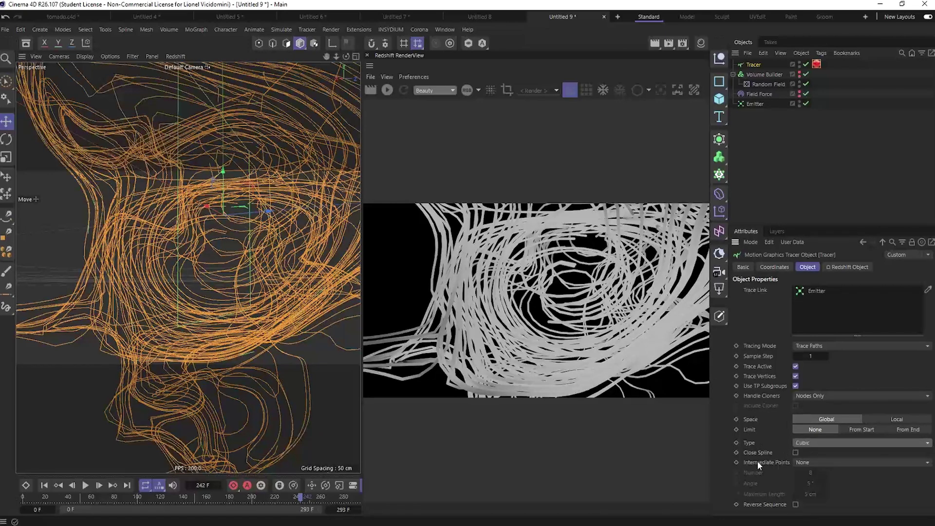
pyautogui.click(815, 462)
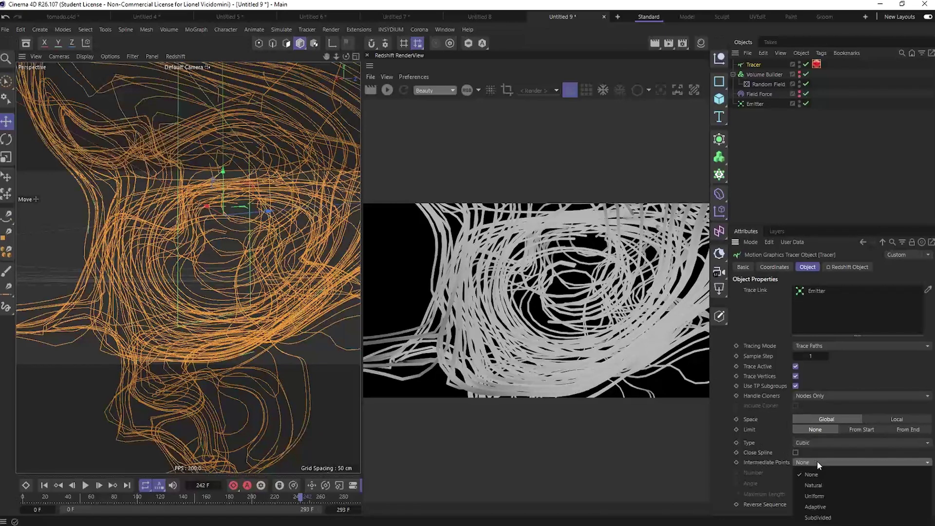
pyautogui.click(820, 495)
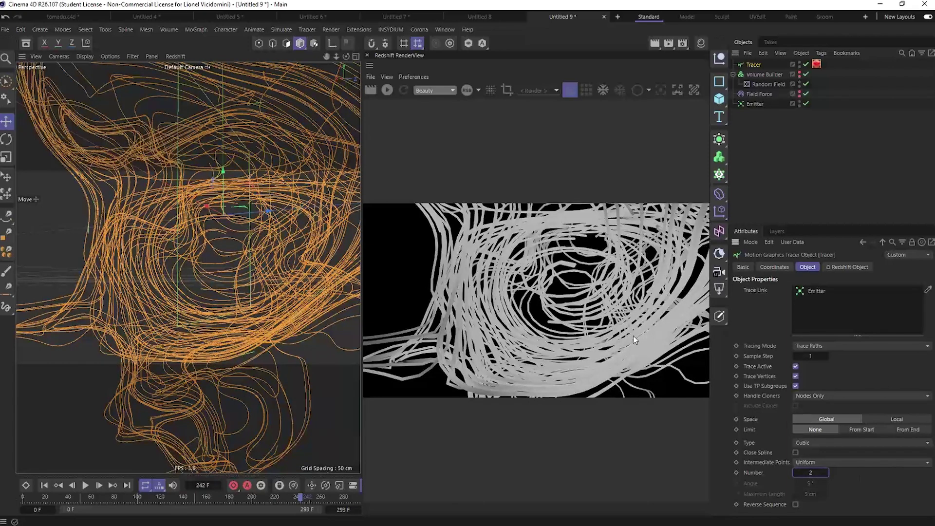
# Render the strands again to examine their smoothness, then stop the live render and reframe the paths
pyautogui.click(388, 90)
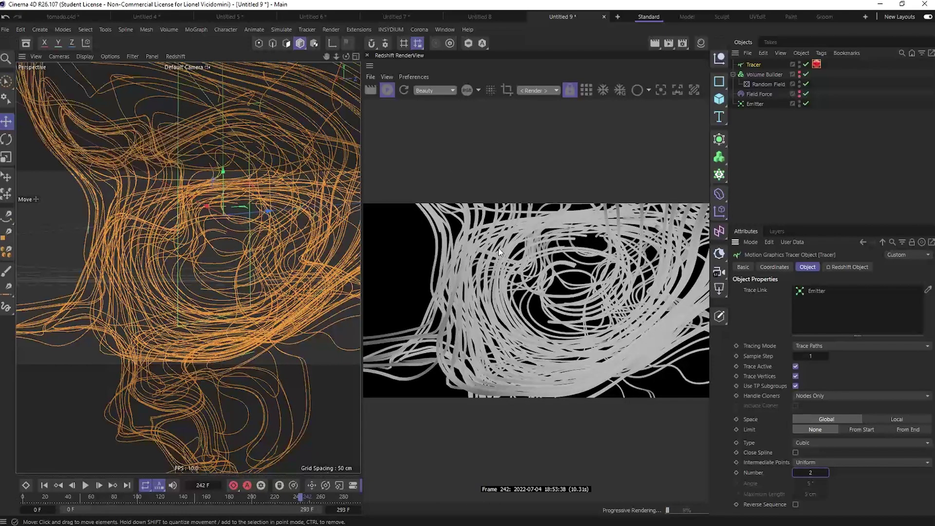
pyautogui.click(388, 89)
pyautogui.moveTo(202, 229)
pyautogui.keyDown('alt'); pyautogui.mouseDown(button='right')
pyautogui.moveTo(211, 240)
pyautogui.moveTo(177, 267)
pyautogui.moveTo(211, 239)
pyautogui.mouseUp(button='right'); pyautogui.keyUp('alt')
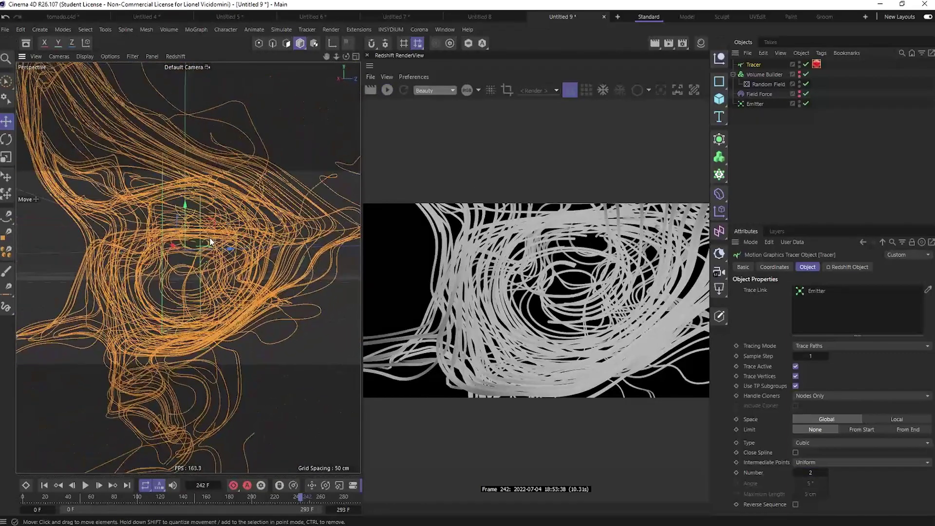
pyautogui.keyDown('alt'); pyautogui.moveTo(210, 240); pyautogui.dragTo(217, 236); pyautogui.keyUp('alt')
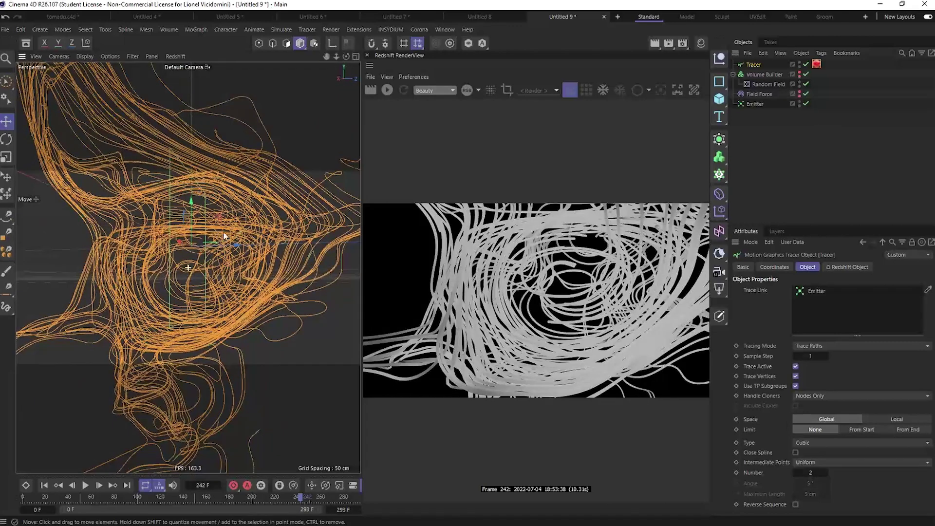
# During a live render, set the Tracer's Redshift curve mode to Capsules with a thickness of 2.08, then stop rendering
pyautogui.click(817, 64)
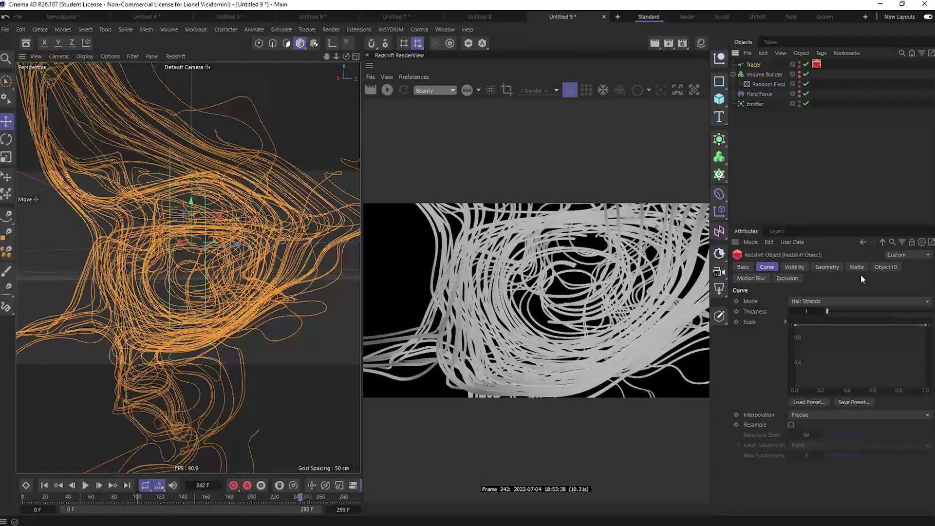
pyautogui.click(387, 89)
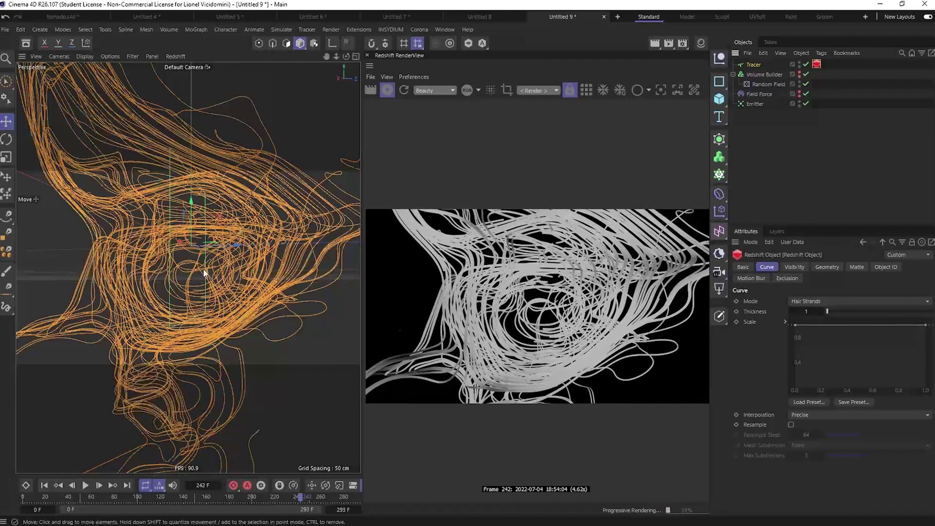
pyautogui.keyDown('alt'); pyautogui.moveTo(223, 287); pyautogui.dragTo(181, 282); pyautogui.keyUp('alt')
pyautogui.keyDown('alt'); pyautogui.moveTo(177, 279); pyautogui.dragTo(221, 259); pyautogui.keyUp('alt')
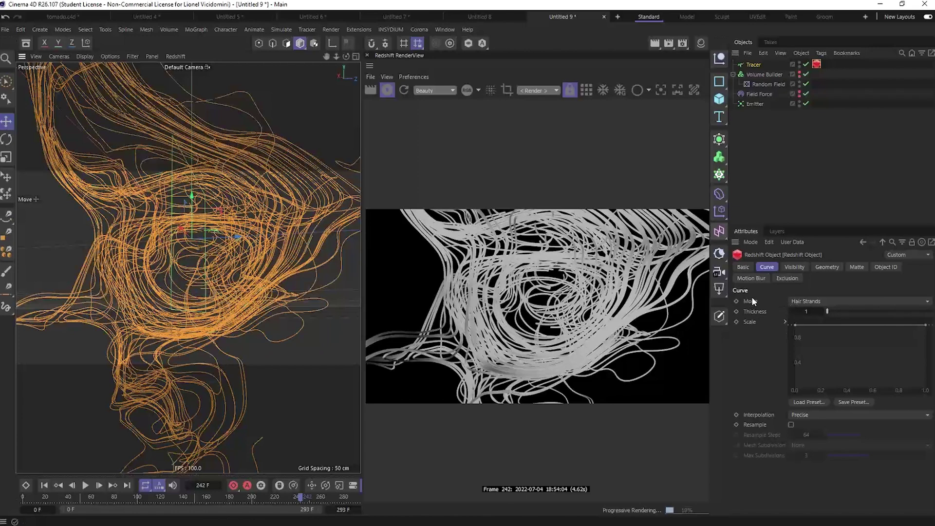
pyautogui.click(818, 302)
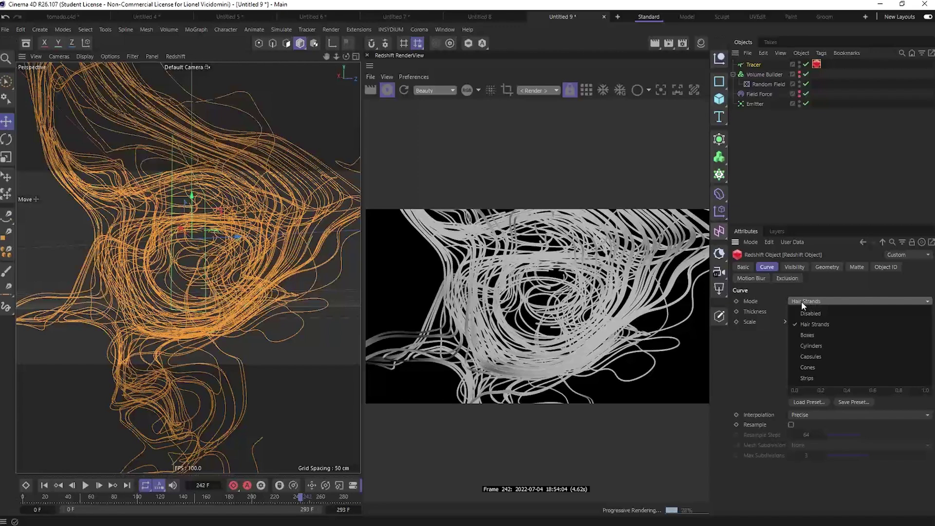
pyautogui.click(811, 357)
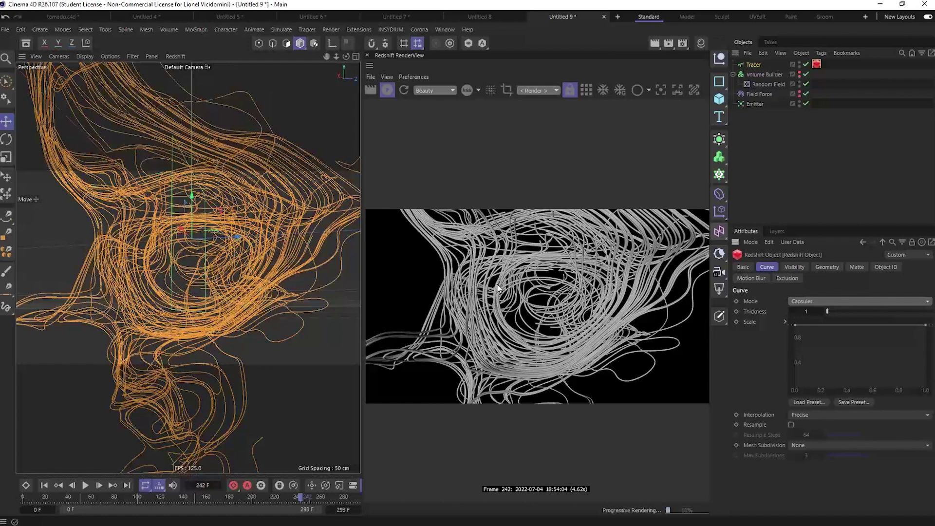
pyautogui.moveTo(823, 311); pyautogui.dragTo(782, 318)
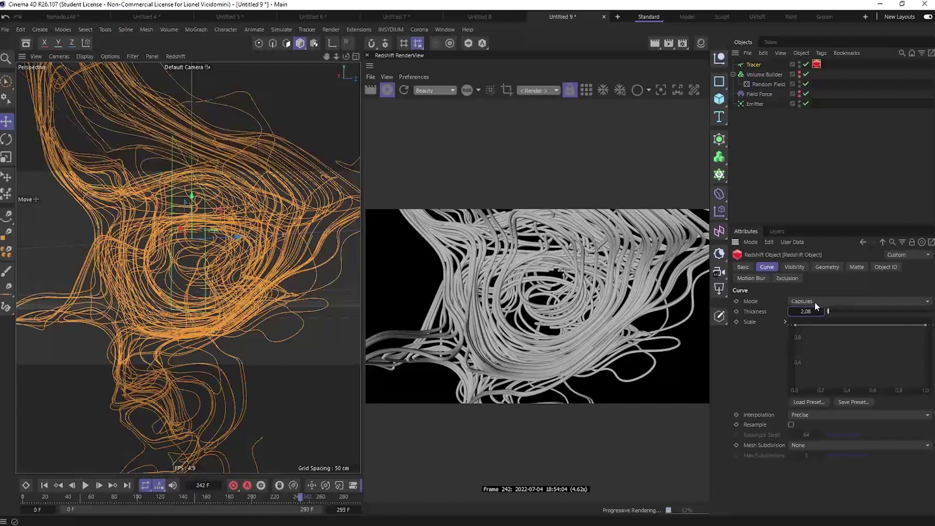
pyautogui.click(390, 90)
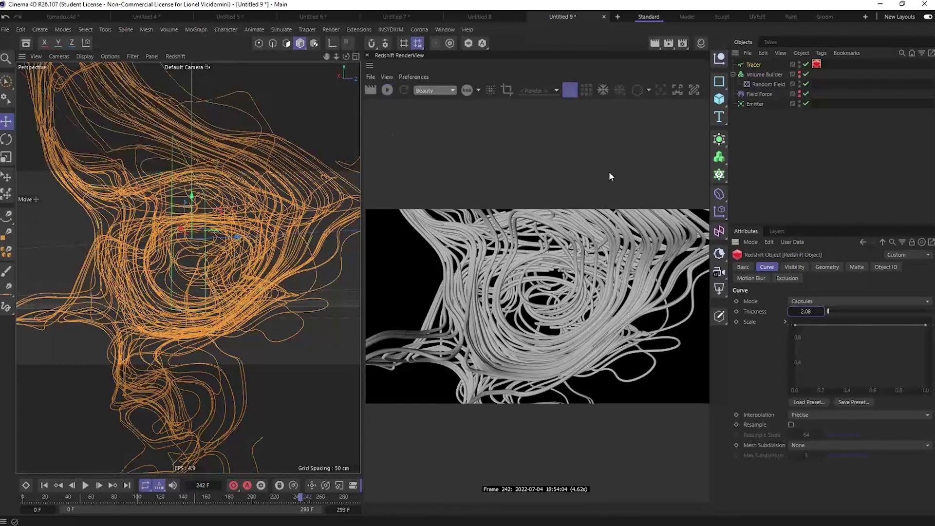
# Add a Redshift area light moved out to one side of the strands, and create a camera from the current view
pyautogui.click(720, 289)
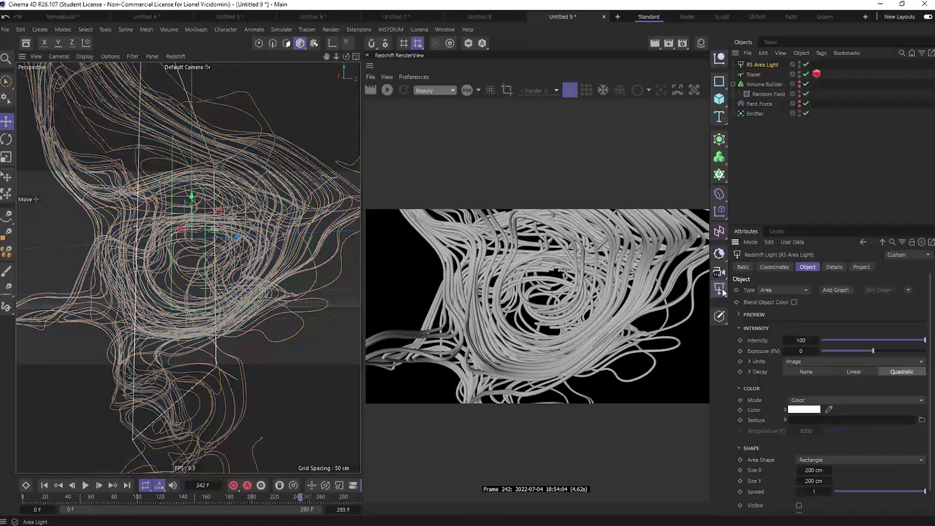
pyautogui.moveTo(239, 237); pyautogui.dragTo(29, 254)
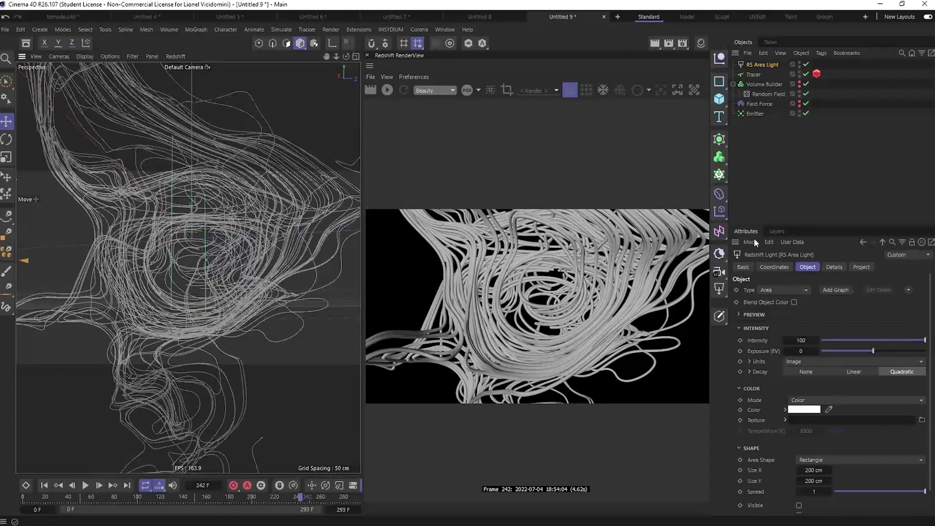
pyautogui.click(718, 274)
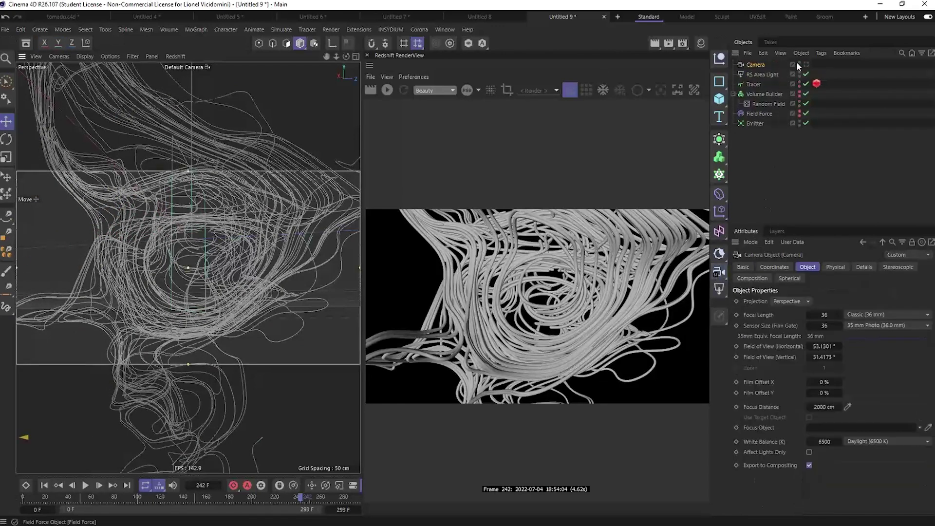
# Set the render output size to 800 x 800 pixels
pyautogui.click(684, 43)
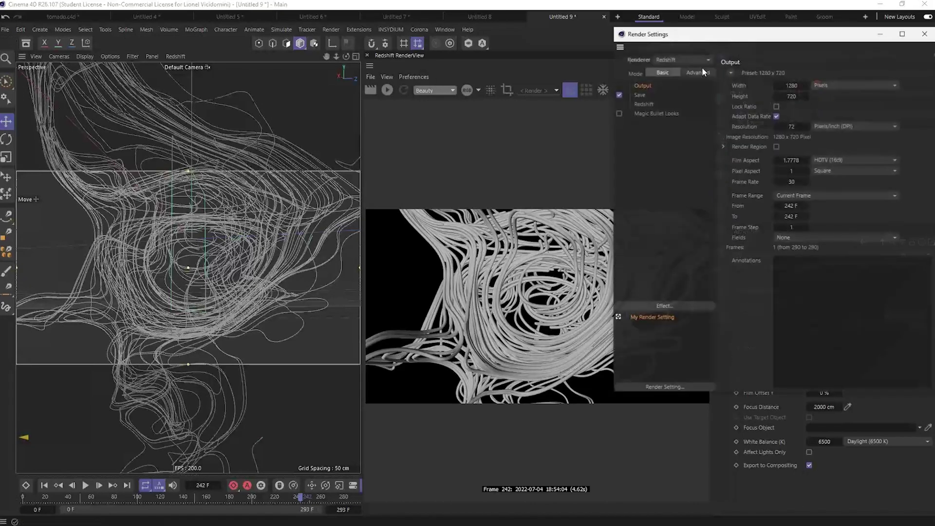
pyautogui.click(666, 101)
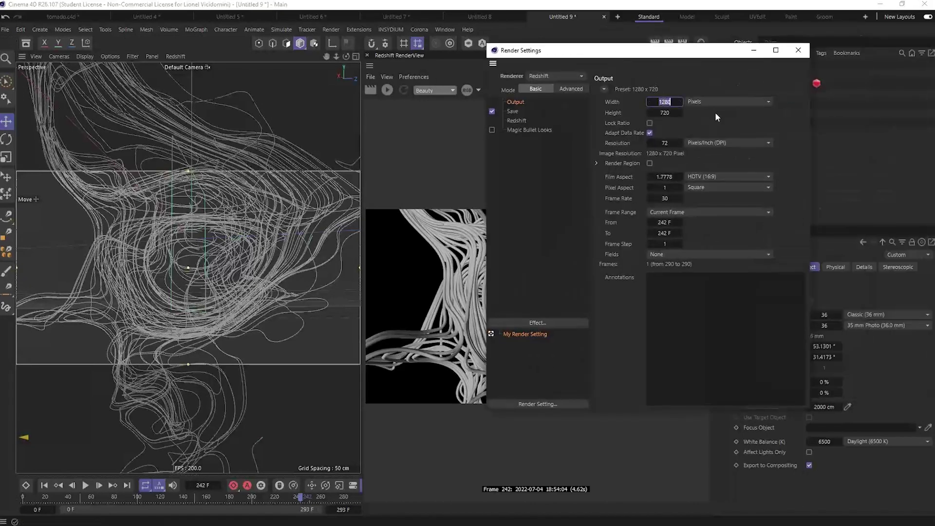
pyautogui.write('800')
pyautogui.press('Return')
pyautogui.press('8')
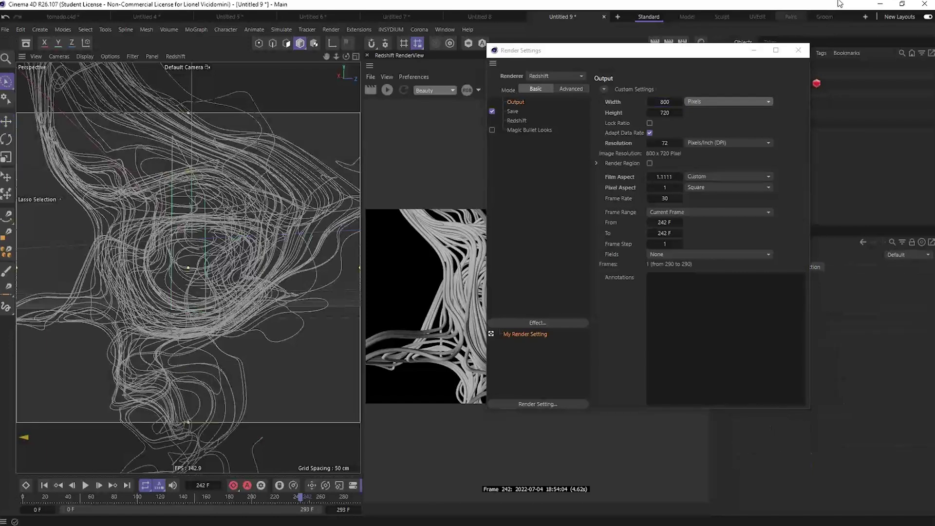
pyautogui.click(664, 112)
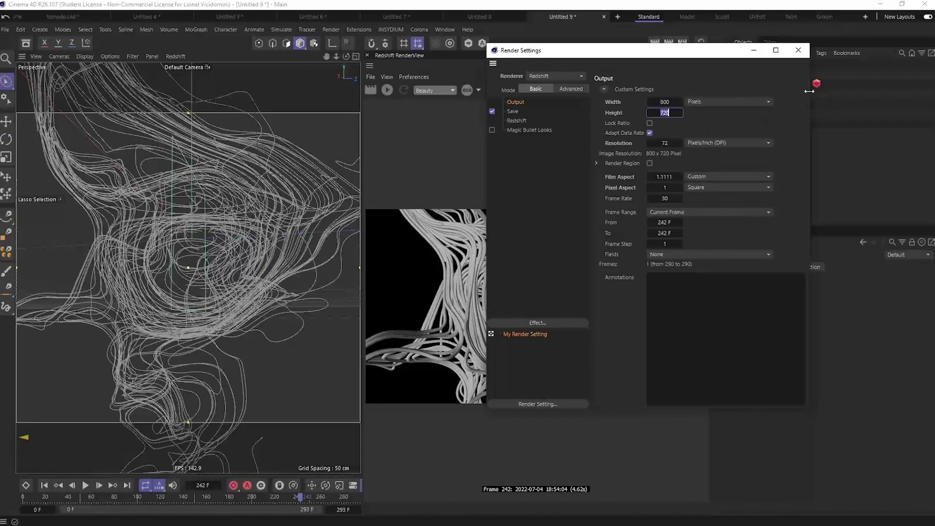
pyautogui.write('800')
pyautogui.press('Return')
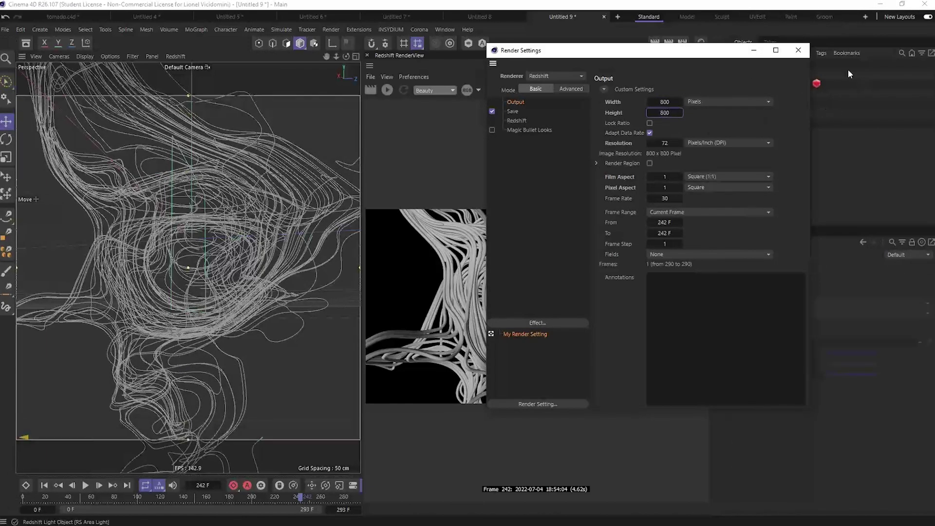
pyautogui.click(799, 51)
pyautogui.press('8')
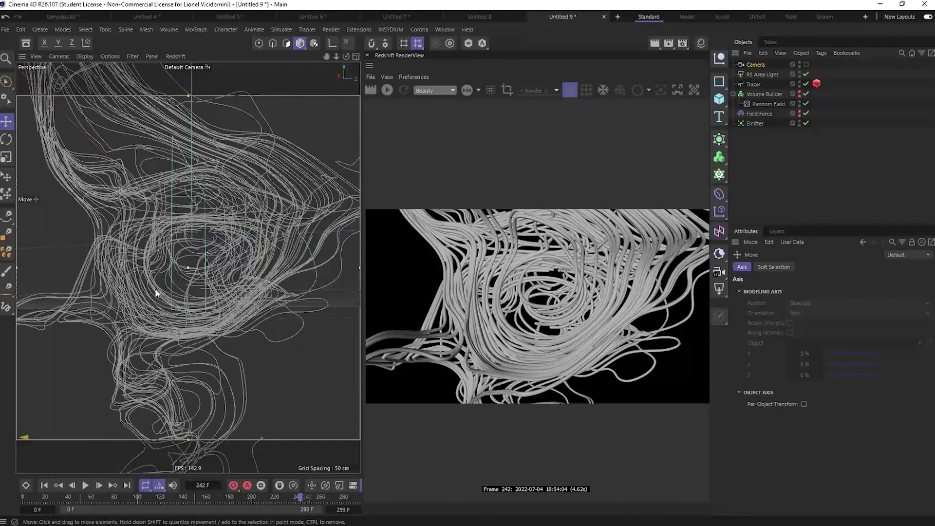
# Look through the new camera and frame the swirling strands slightly closer
pyautogui.click(756, 65)
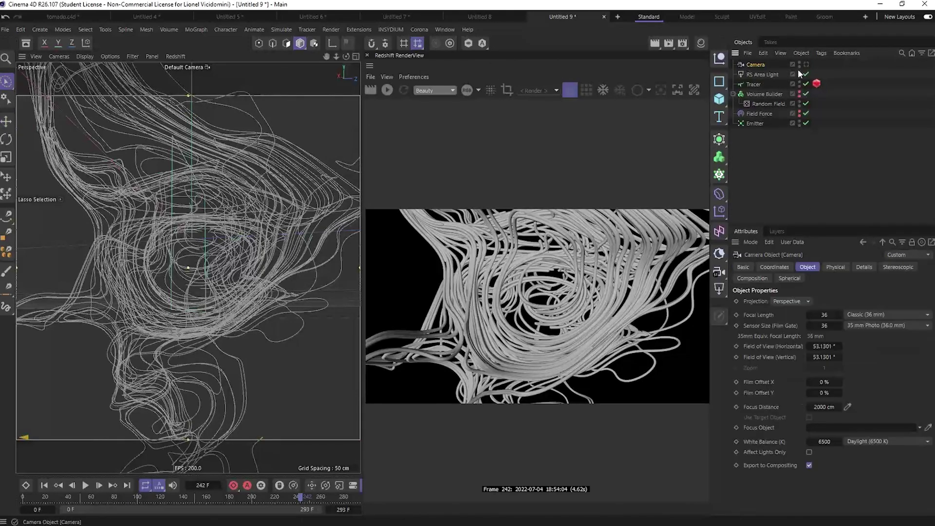
pyautogui.click(806, 65)
pyautogui.scroll(3, 241, 217)
pyautogui.scroll(-3, 241, 216)
pyautogui.scroll(5, 244, 222)
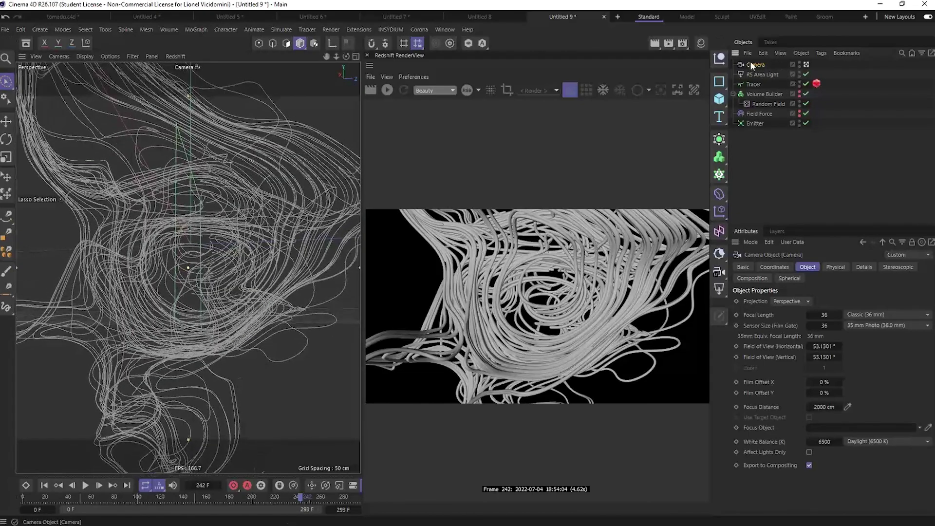
# Leave the camera view, add a second Redshift area light and place it on the opposite side of the strands, rotated to face them
pyautogui.click(806, 64)
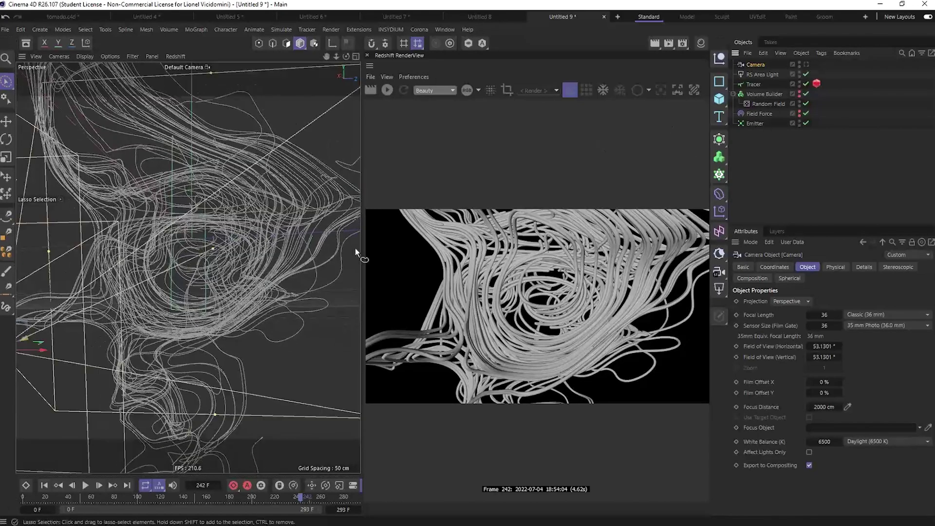
pyautogui.scroll(2, 221, 276)
pyautogui.scroll(-5, 195, 287)
pyautogui.keyDown('alt'); pyautogui.moveTo(162, 297); pyautogui.dragTo(270, 308); pyautogui.keyUp('alt')
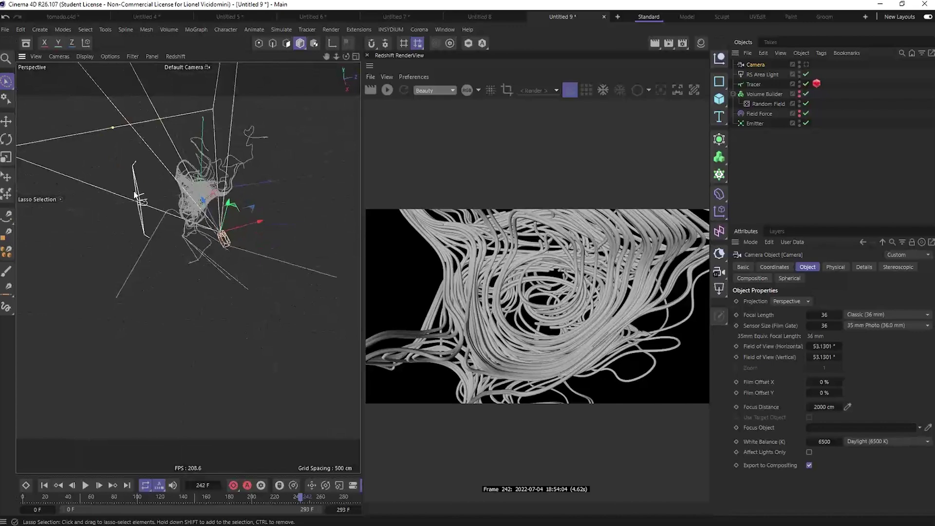
pyautogui.press('e')
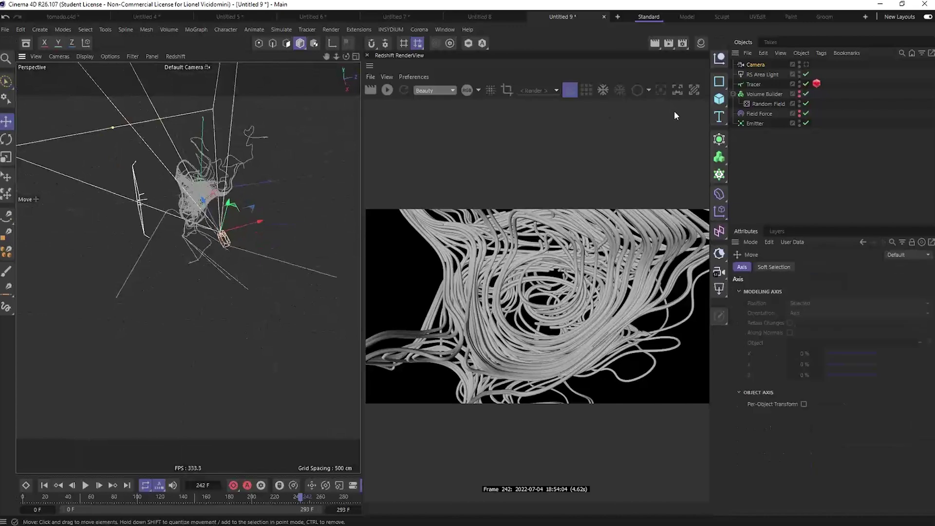
pyautogui.click(719, 288)
pyautogui.moveTo(241, 184); pyautogui.dragTo(209, 127)
pyautogui.press('r')
pyautogui.keyDown('alt'); pyautogui.moveTo(221, 181); pyautogui.dragTo(253, 148); pyautogui.keyUp('alt')
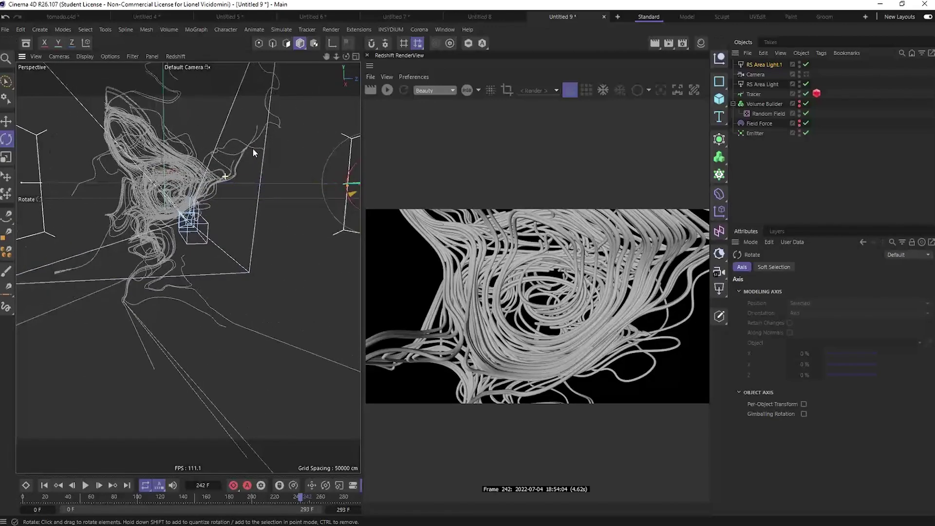
# Live-render through the camera while setting the second area light's intensity to 11.45 and the first's to 51.17, then stop rendering
pyautogui.click(807, 73)
pyautogui.click(388, 91)
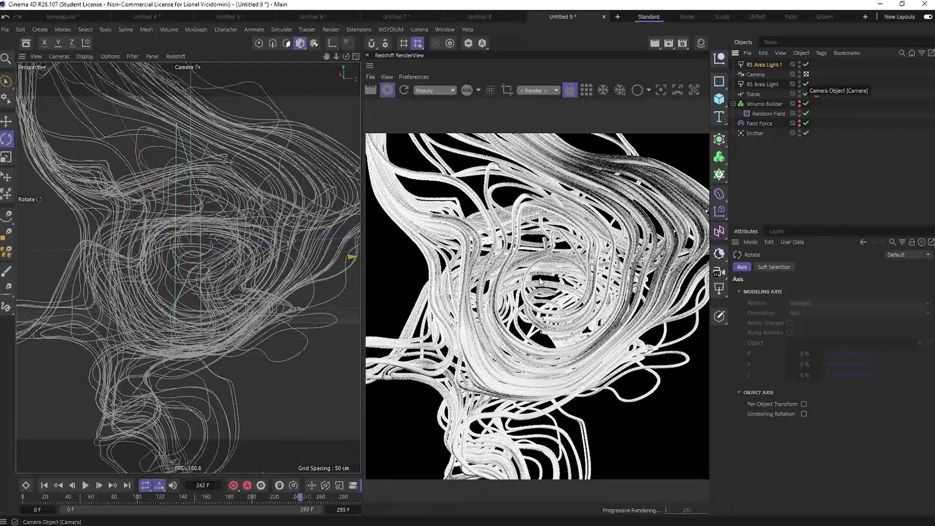
pyautogui.click(757, 64)
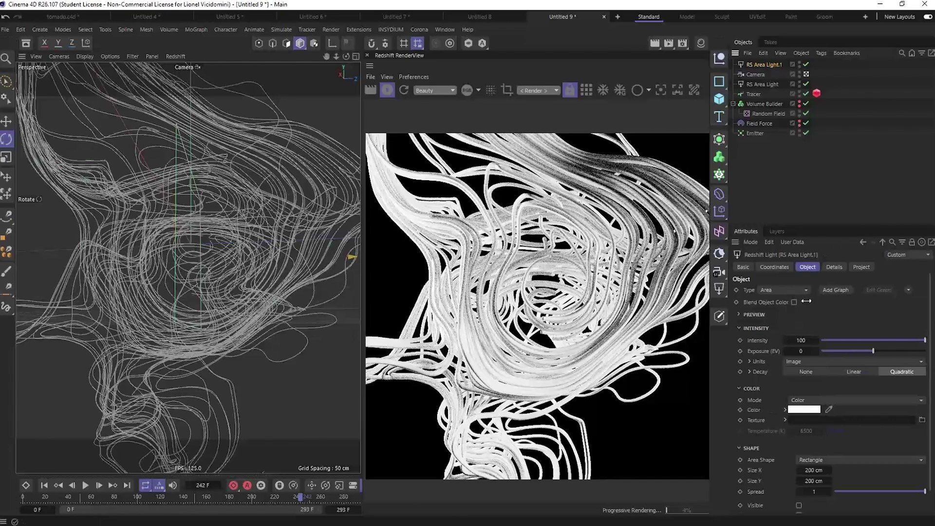
pyautogui.moveTo(828, 340); pyautogui.dragTo(833, 340)
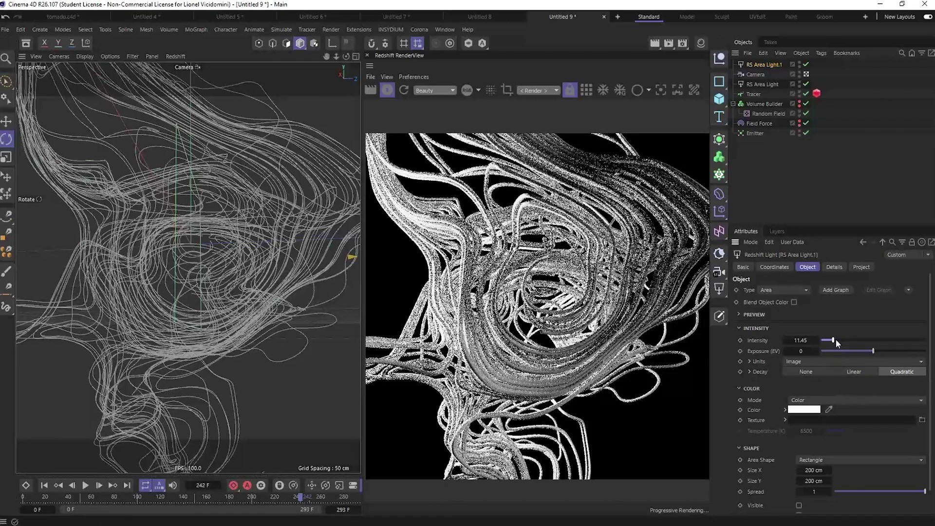
pyautogui.click(758, 83)
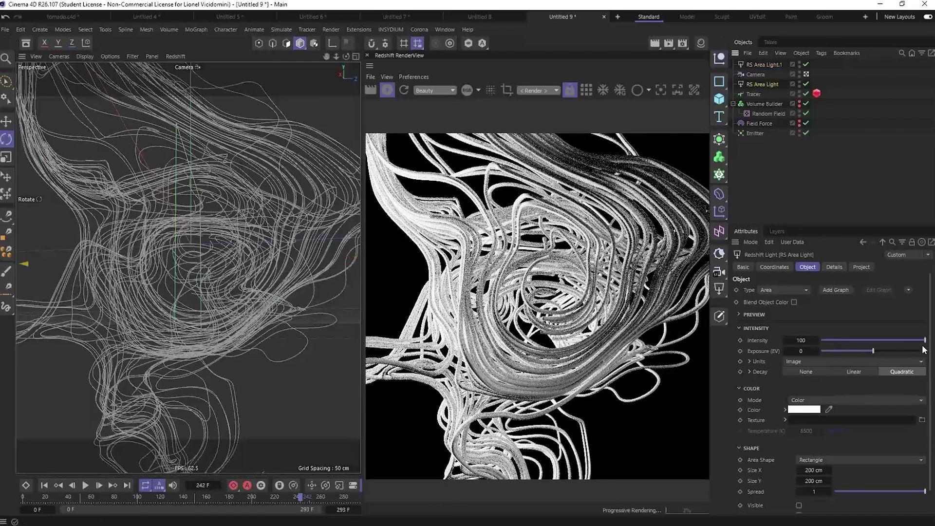
pyautogui.moveTo(876, 339); pyautogui.dragTo(875, 340)
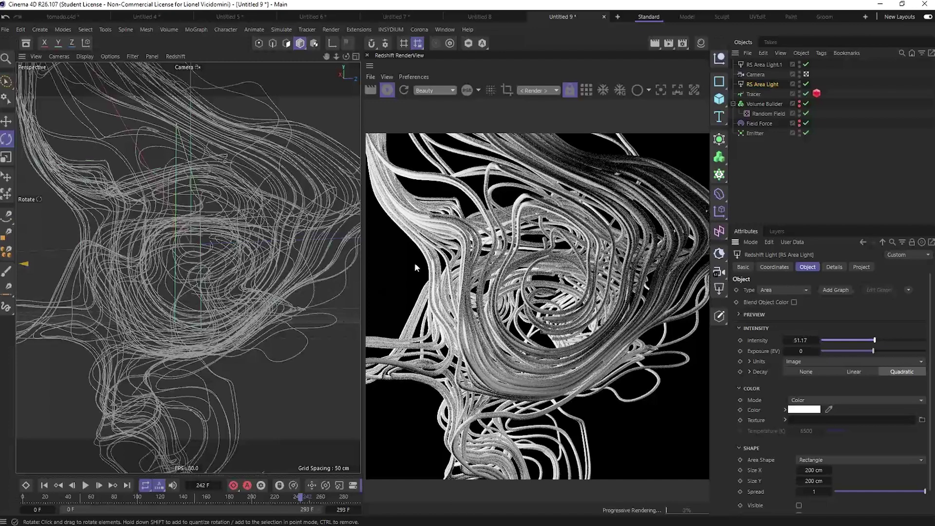
pyautogui.click(388, 91)
# Create a Redshift Standard material in the material manager and assign it to the Tracer
pyautogui.click(701, 44)
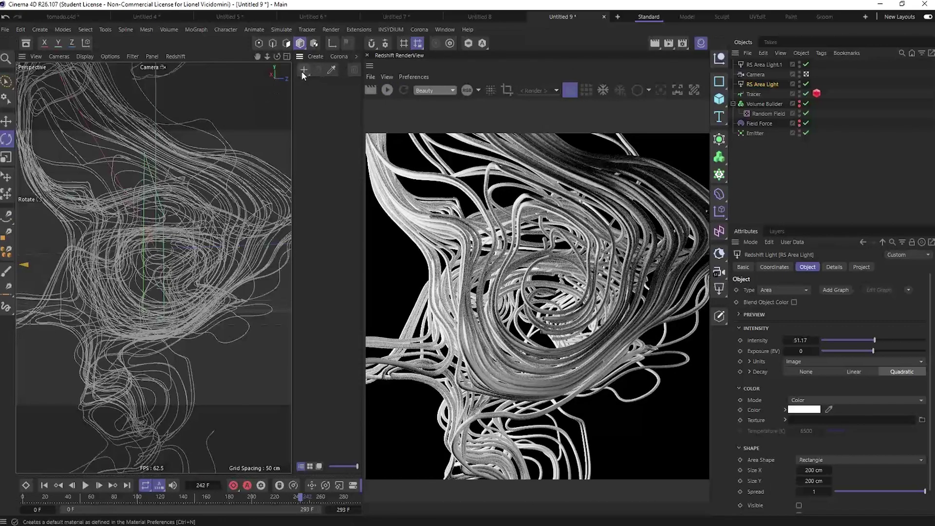
pyautogui.click(304, 70)
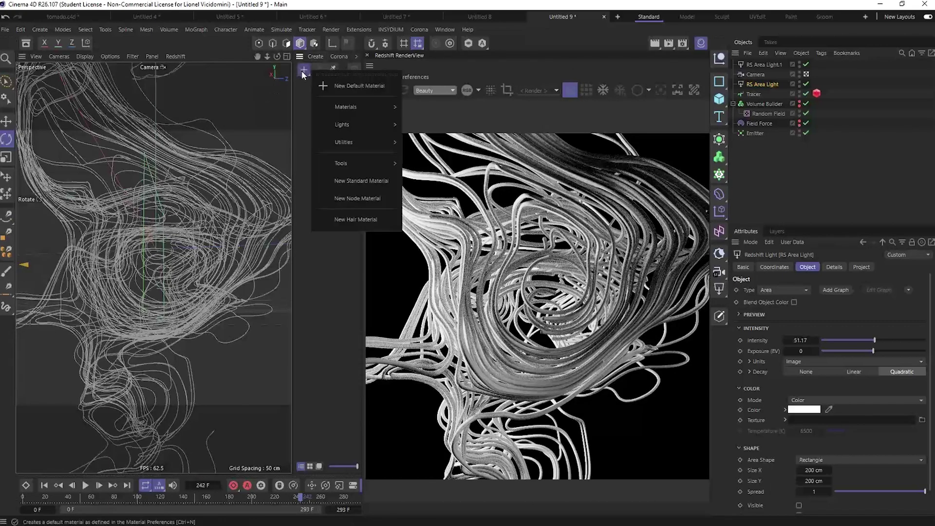
pyautogui.moveTo(378, 106)
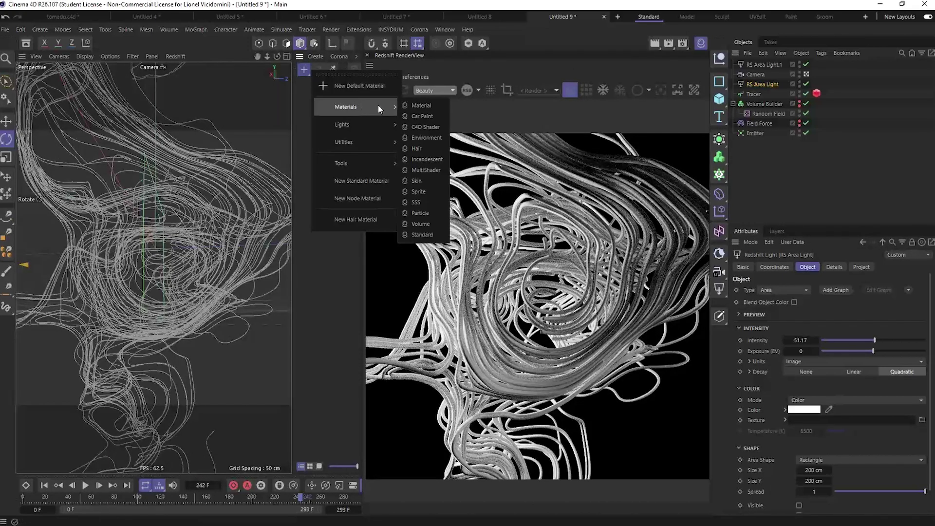
pyautogui.click(432, 235)
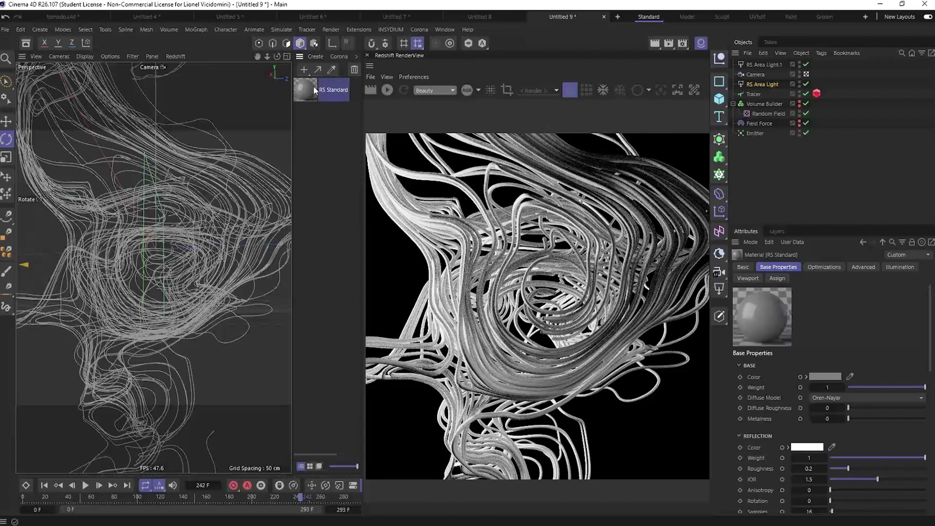
pyautogui.click(305, 70)
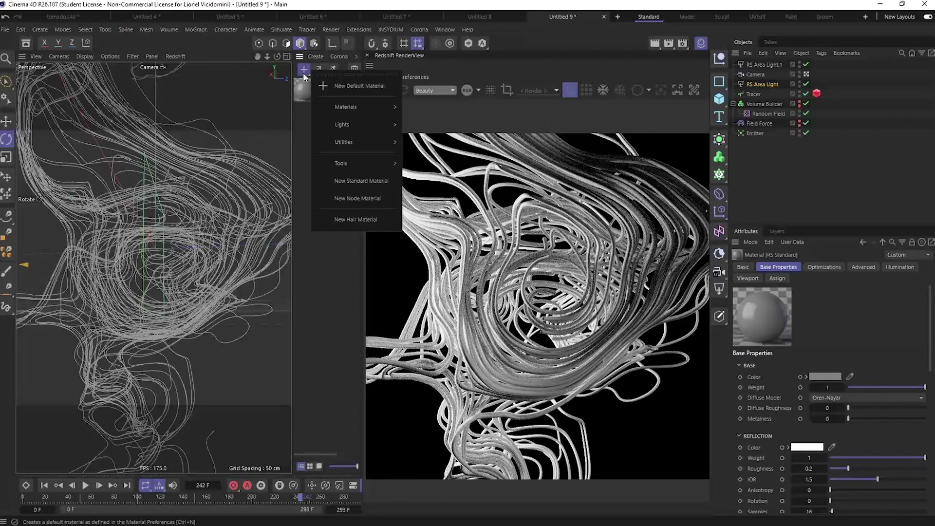
pyautogui.moveTo(345, 112)
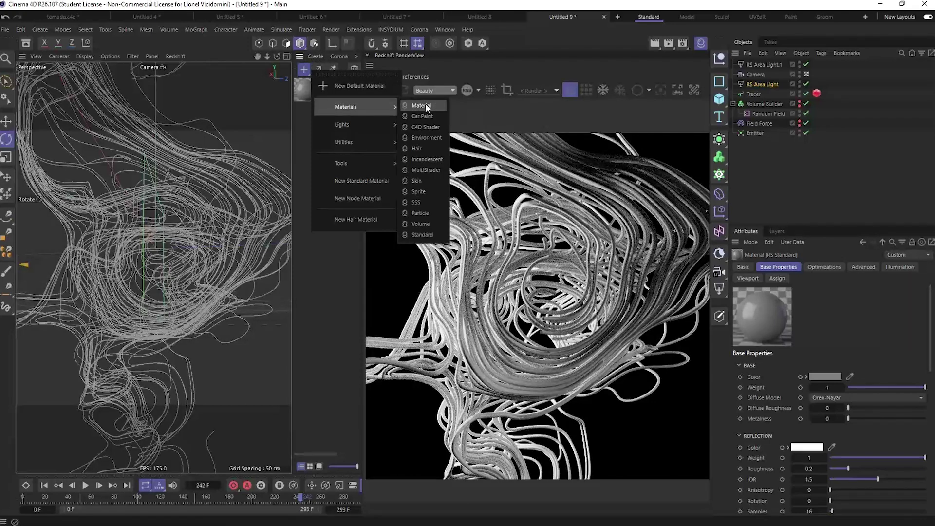
pyautogui.click(429, 235)
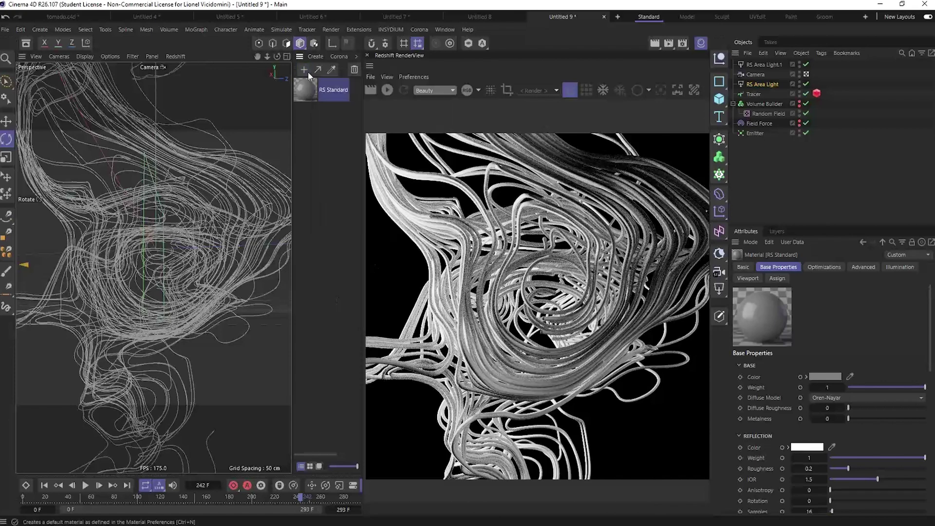
pyautogui.moveTo(711, 90); pyautogui.dragTo(754, 95)
pyautogui.doubleClick(826, 94)
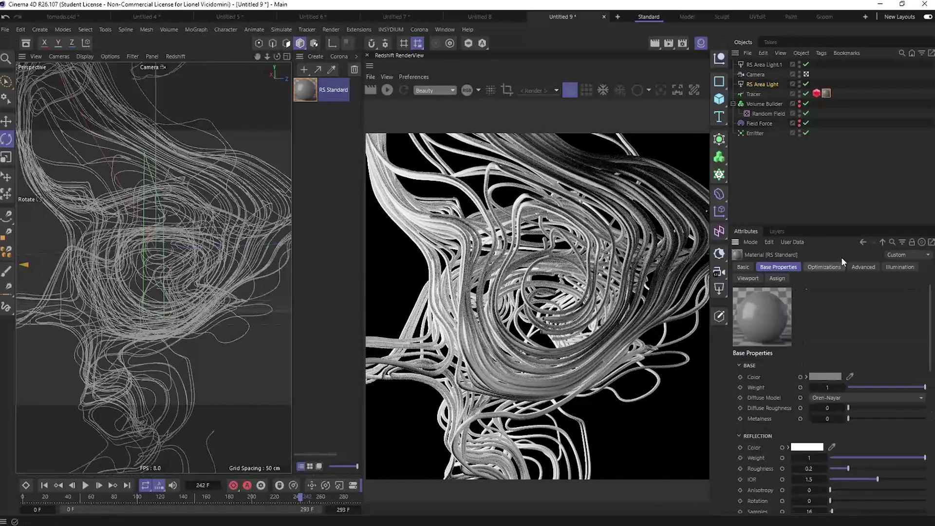
# Set the Redshift Standard material's transmission weight to 1 and start the live render
pyautogui.moveTo(932, 310); pyautogui.dragTo(933, 371)
pyautogui.moveTo(852, 402); pyautogui.dragTo(928, 402)
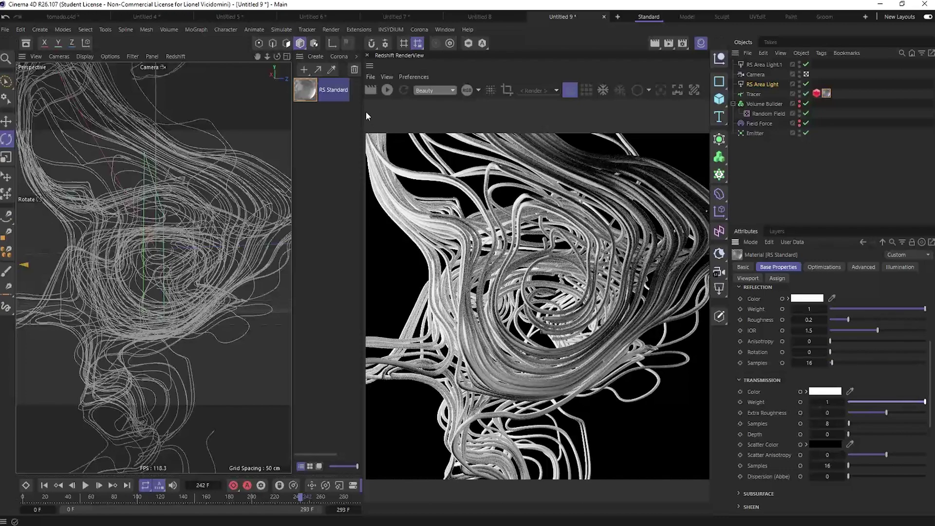
pyautogui.click(387, 90)
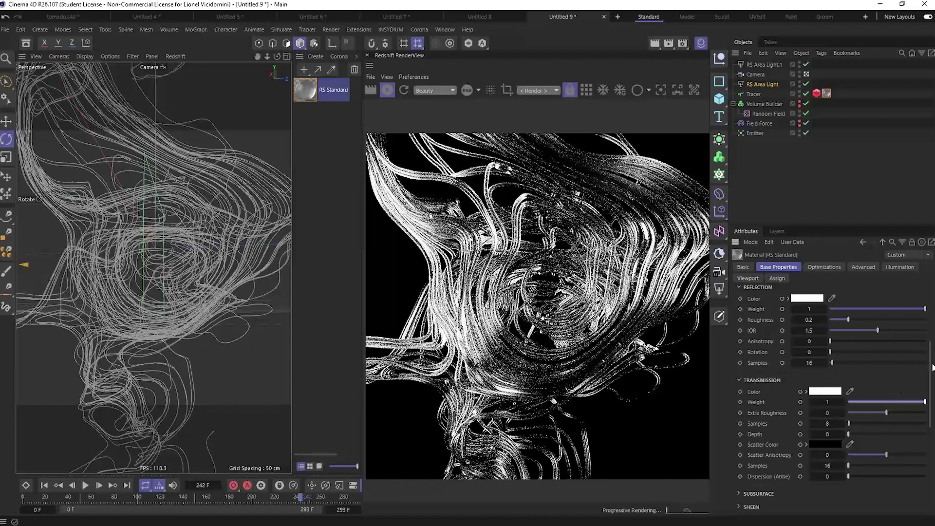
# Set the Standard material's transmission Dispersion (Abbe) to about 3.71
pyautogui.scroll(-1, 931, 373)
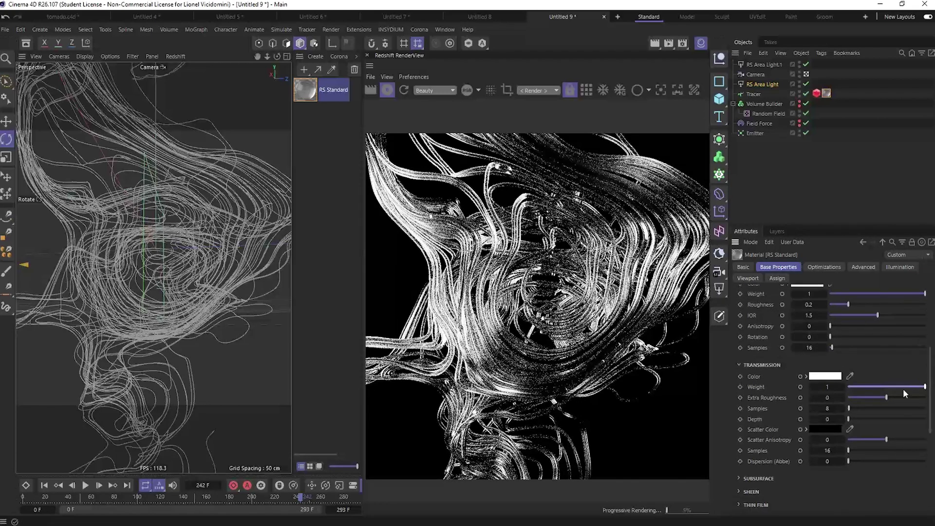
pyautogui.click(828, 461)
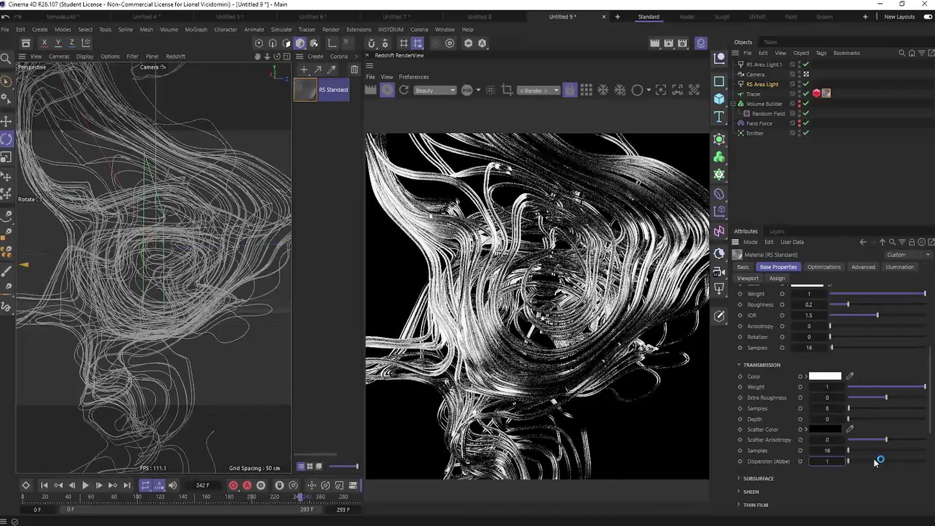
pyautogui.press('Return')
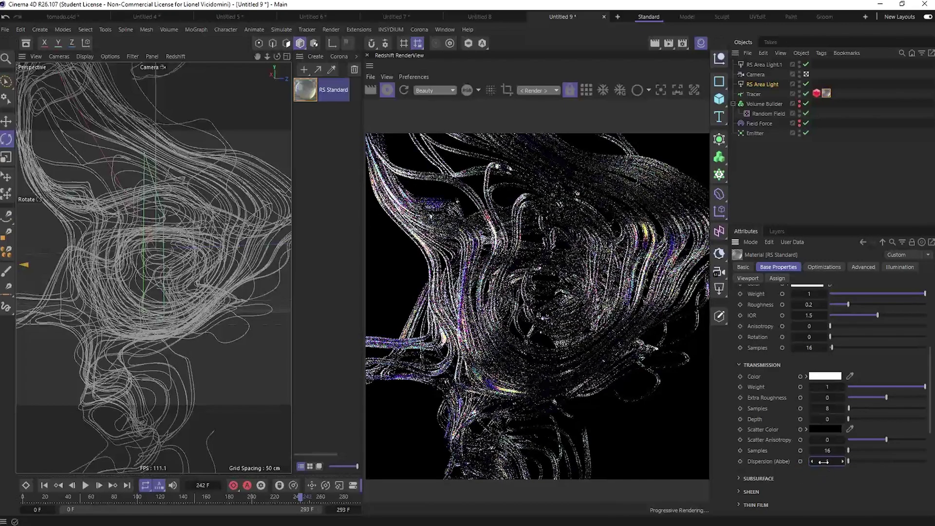
pyautogui.click(923, 460)
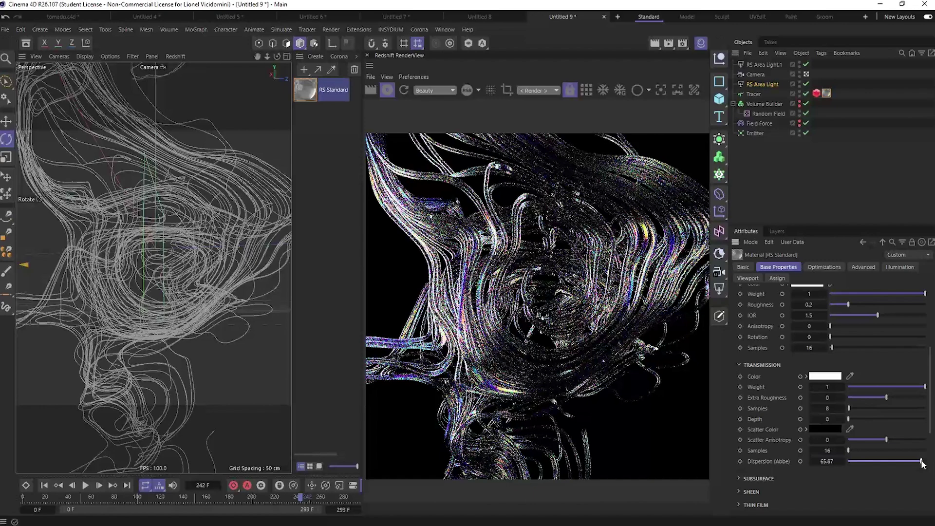
pyautogui.moveTo(924, 463); pyautogui.dragTo(853, 464)
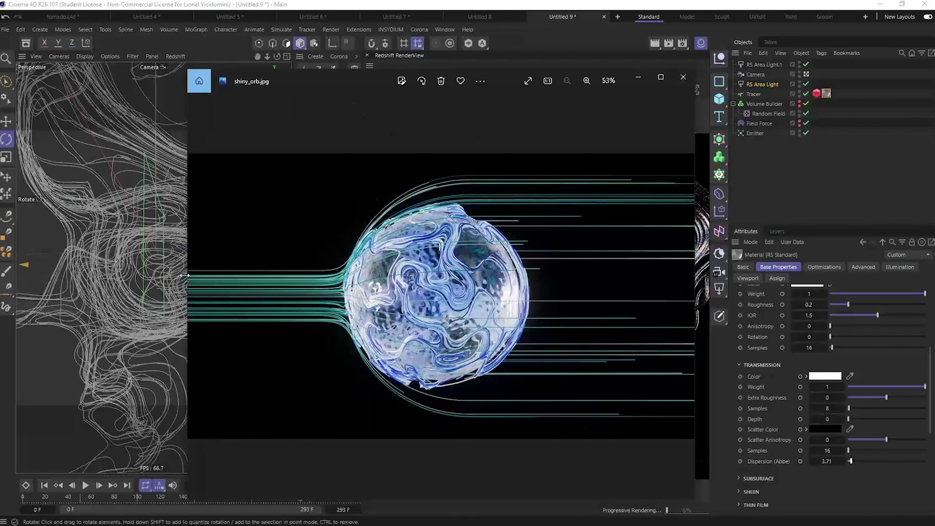
# Examine the strand lighting and glow in the reference image force_field_curl_noise_glass3.jpg, then return to the scene
pyautogui.click(202, 296)
pyautogui.click(201, 297)
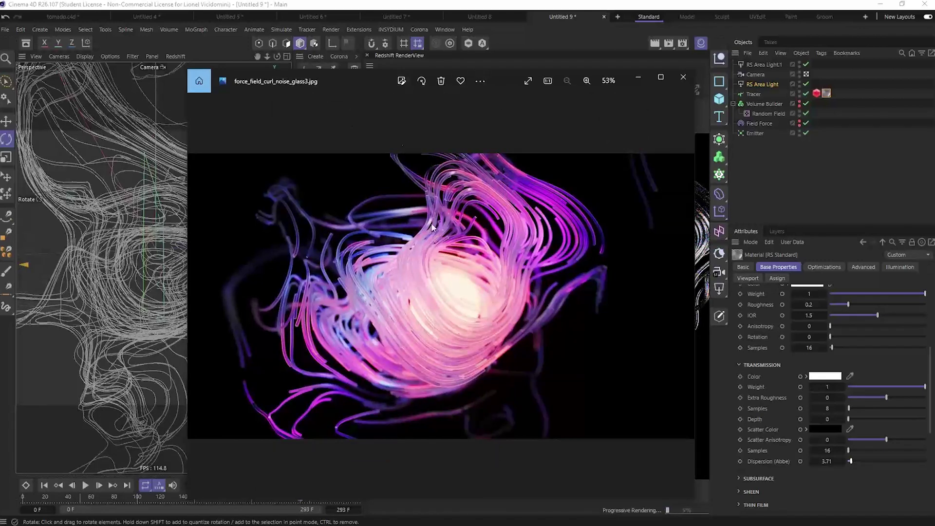
pyautogui.moveTo(338, 87); pyautogui.dragTo(291, 184)
pyautogui.moveTo(293, 236); pyautogui.dragTo(437, 129)
pyautogui.click(729, 123)
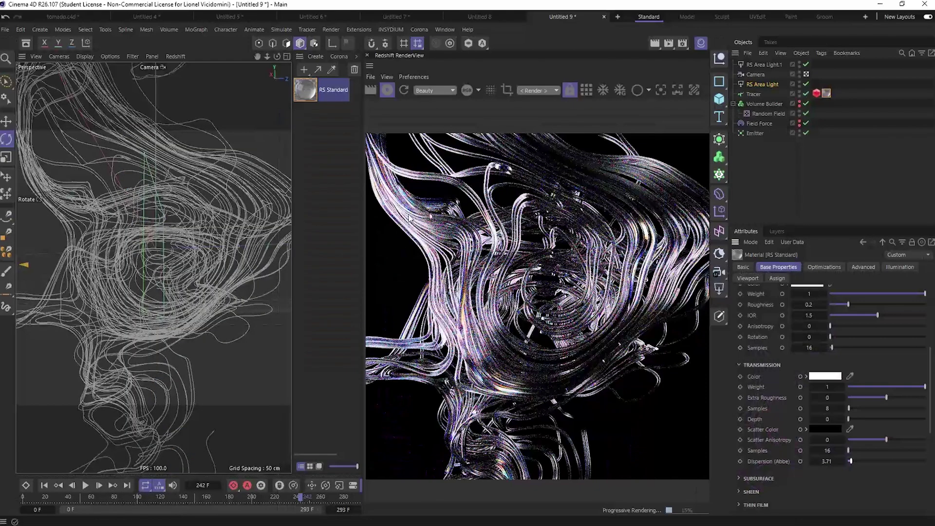
# Stop the live render and add a 32-segment sphere with a radius of about 24.7 cm at the centre of the swirling strands
pyautogui.click(389, 90)
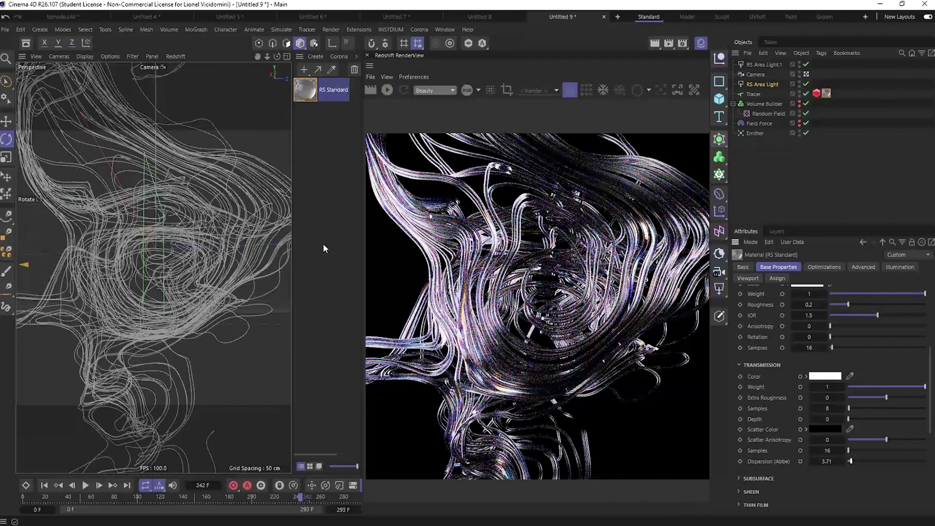
pyautogui.click(719, 99)
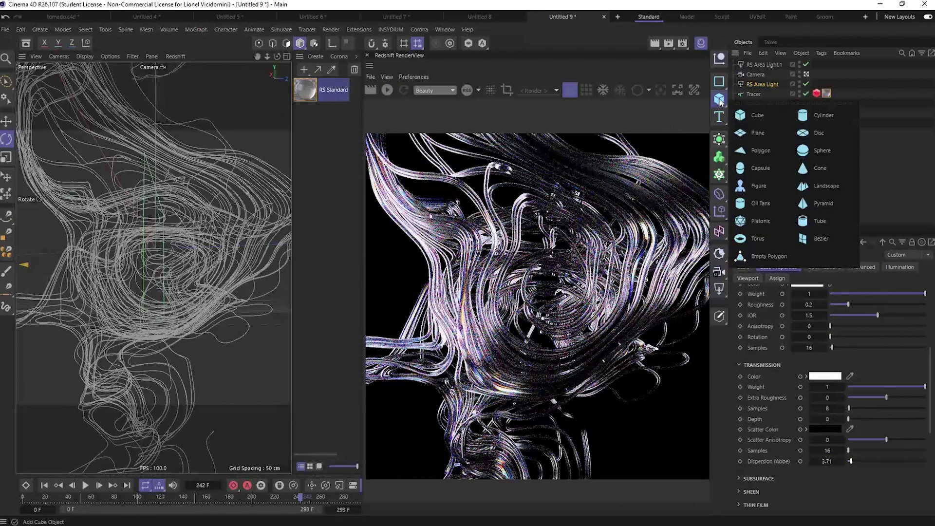
pyautogui.click(821, 151)
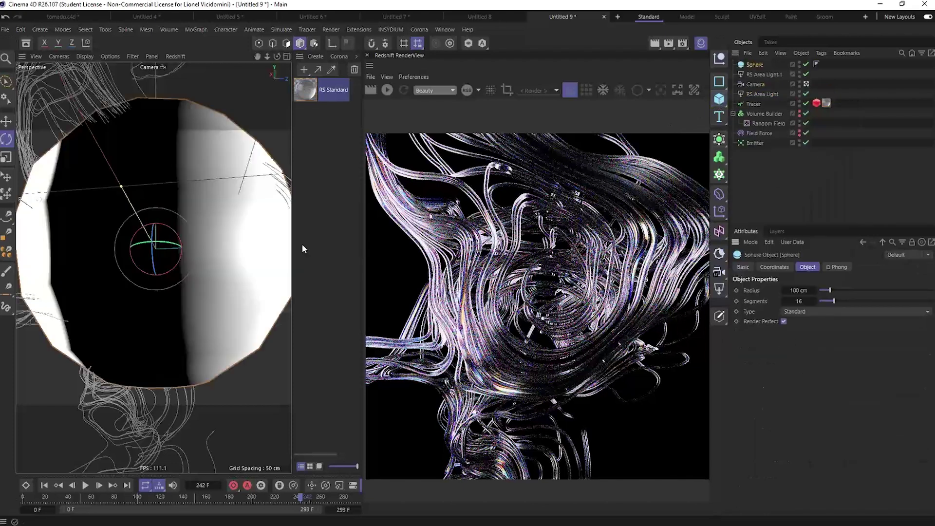
pyautogui.press('t')
pyautogui.moveTo(215, 235); pyautogui.dragTo(25, 357)
pyautogui.press('e')
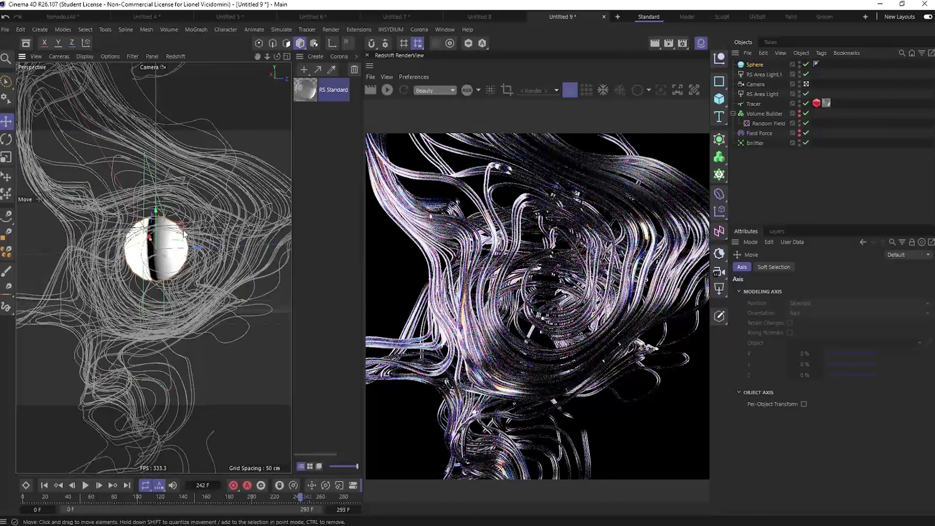
pyautogui.moveTo(146, 253); pyautogui.dragTo(149, 269)
pyautogui.click(755, 65)
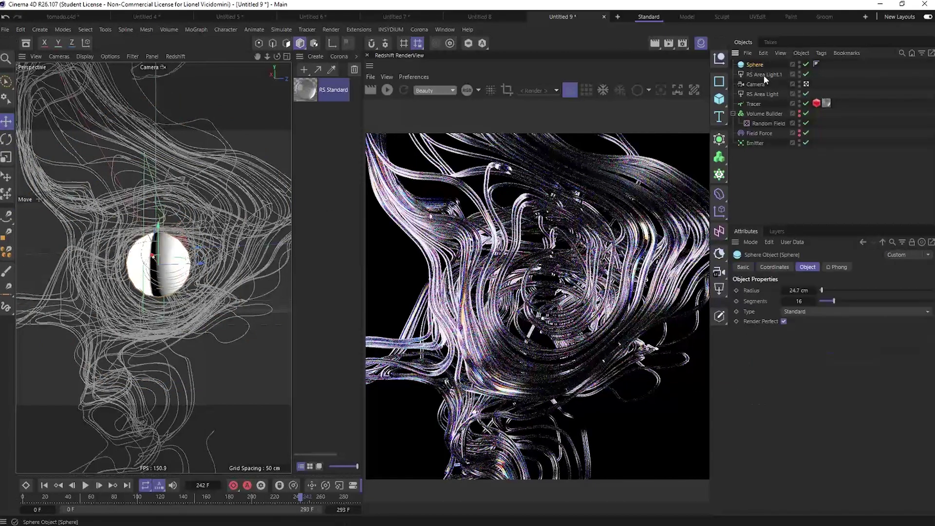
pyautogui.moveTo(844, 303); pyautogui.dragTo(854, 302)
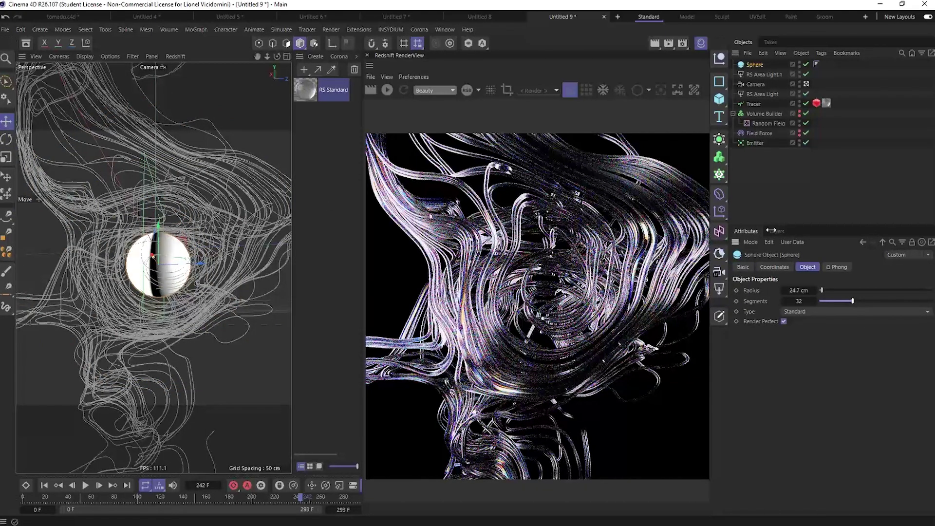
# Create a Redshift Incandescent material and assign it to the sphere
pyautogui.click(304, 70)
pyautogui.moveTo(358, 105)
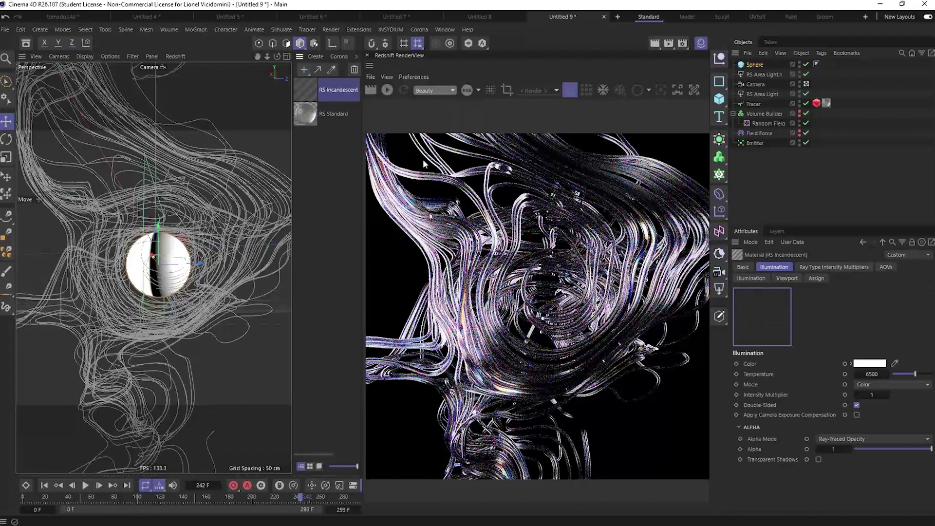
pyautogui.click(423, 159)
pyautogui.moveTo(812, 78); pyautogui.dragTo(765, 65)
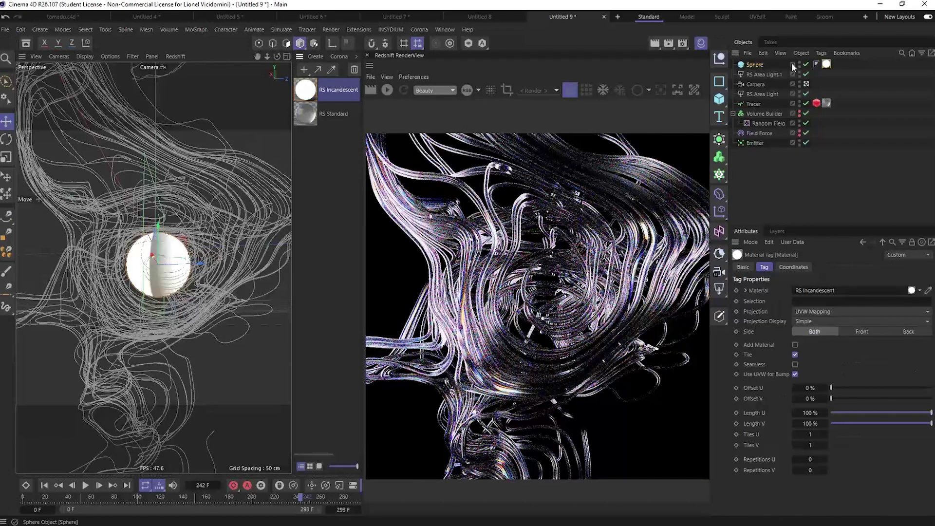
# Set the Incandescent material's intensity multiplier to 13 and its color to red (RGB 216, 25, 25)
pyautogui.click(316, 93)
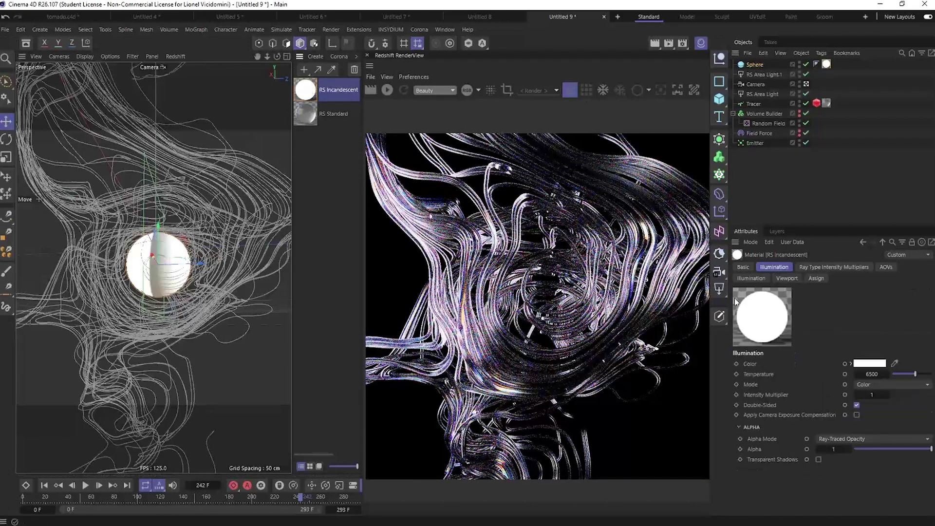
pyautogui.click(872, 394)
pyautogui.write('3')
pyautogui.press('Return')
pyautogui.click(870, 364)
pyautogui.moveTo(790, 421); pyautogui.dragTo(795, 424)
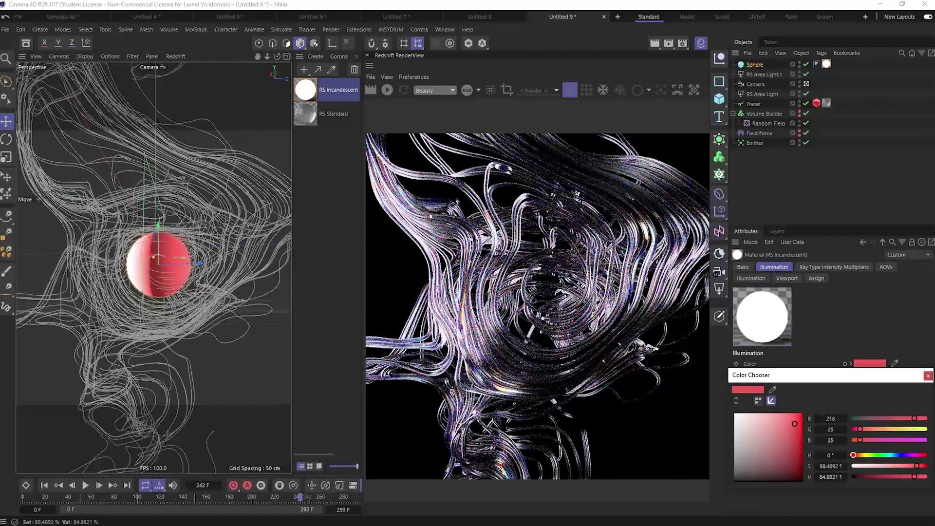
pyautogui.click(928, 376)
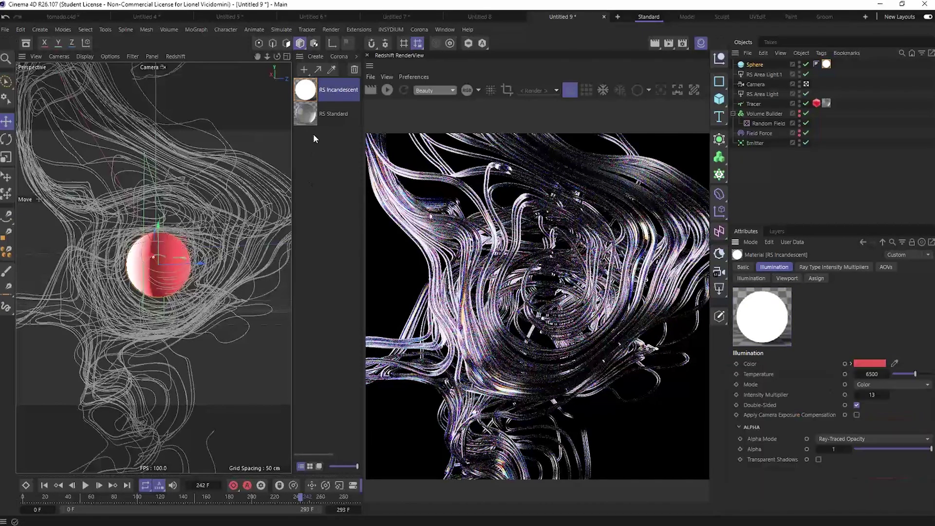
# Live-render the scene with the Incandescent material's intensity multiplier at 96 and enable the Bloom post effect
pyautogui.click(386, 92)
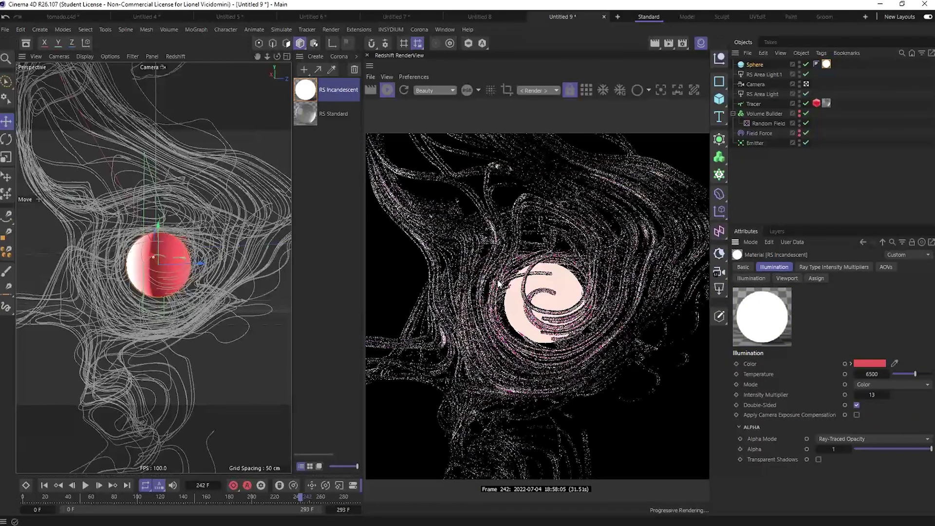
pyautogui.moveTo(874, 390)
pyautogui.mouseDown()
pyautogui.moveTo(897, 391)
pyautogui.moveTo(884, 390)
pyautogui.mouseUp()
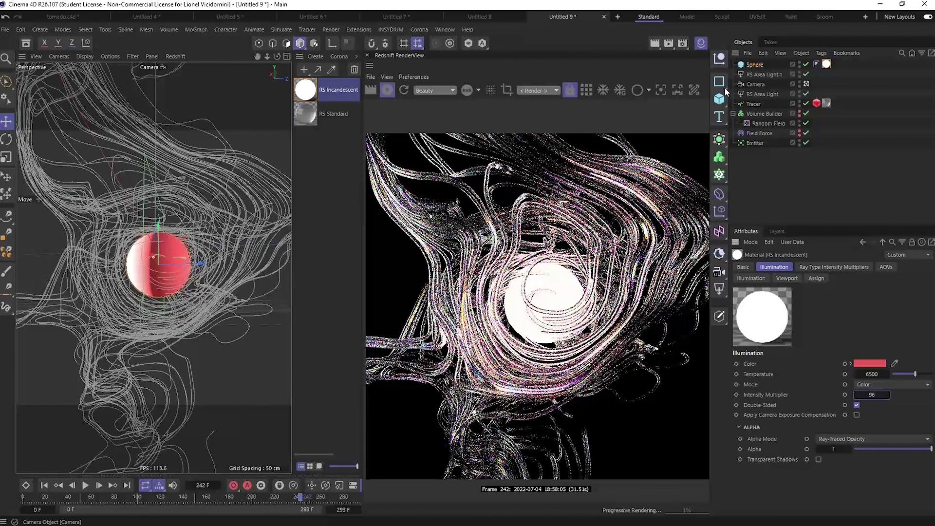
pyautogui.moveTo(665, 111)
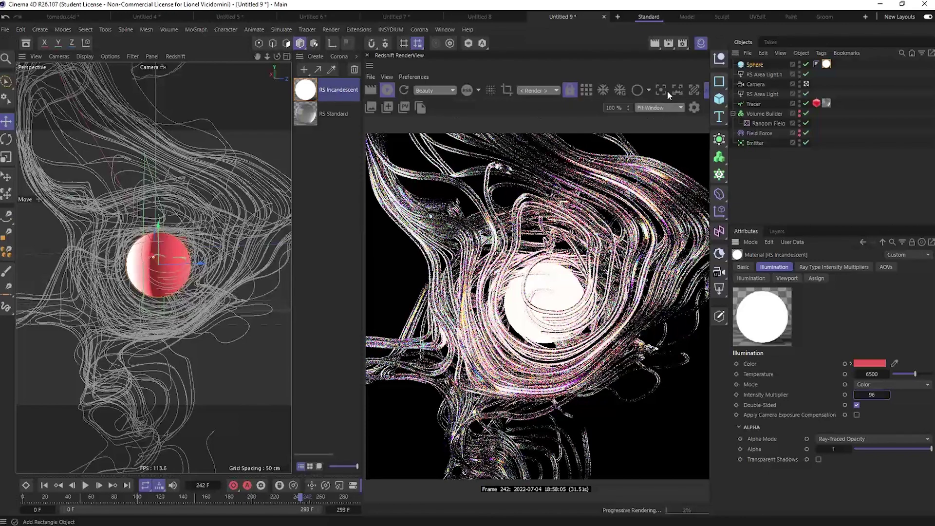
pyautogui.click(696, 109)
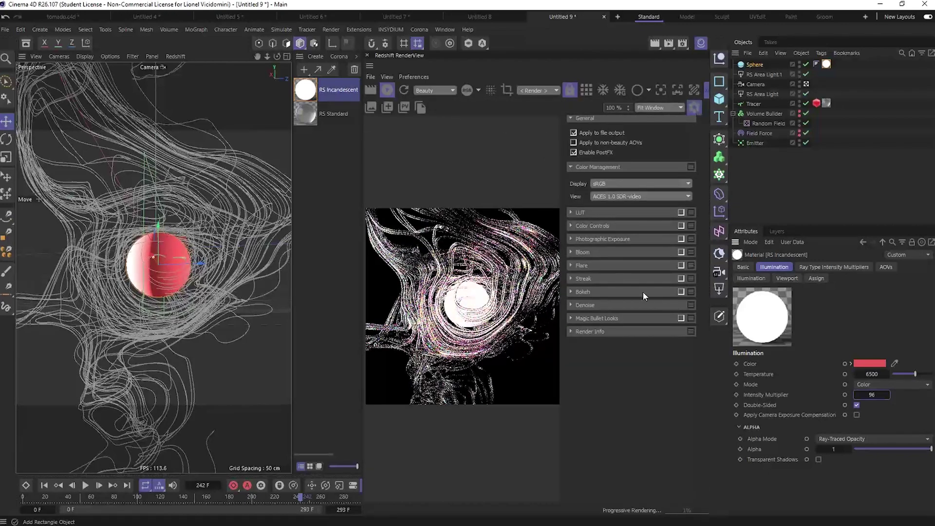
pyautogui.click(681, 252)
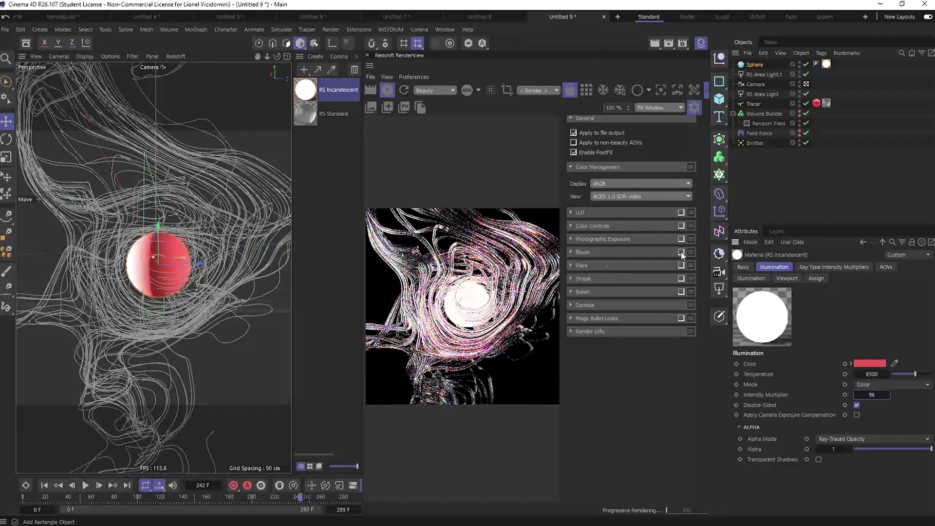
pyautogui.click(681, 253)
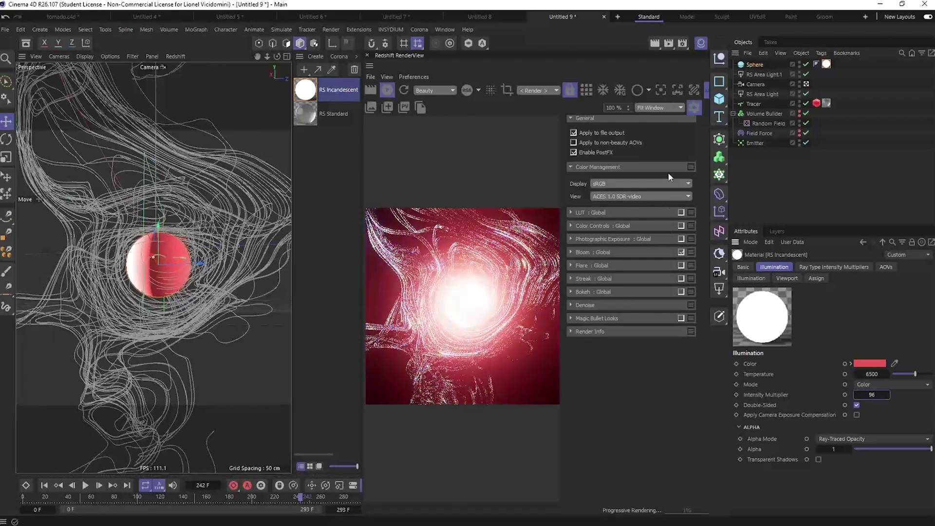
pyautogui.click(694, 109)
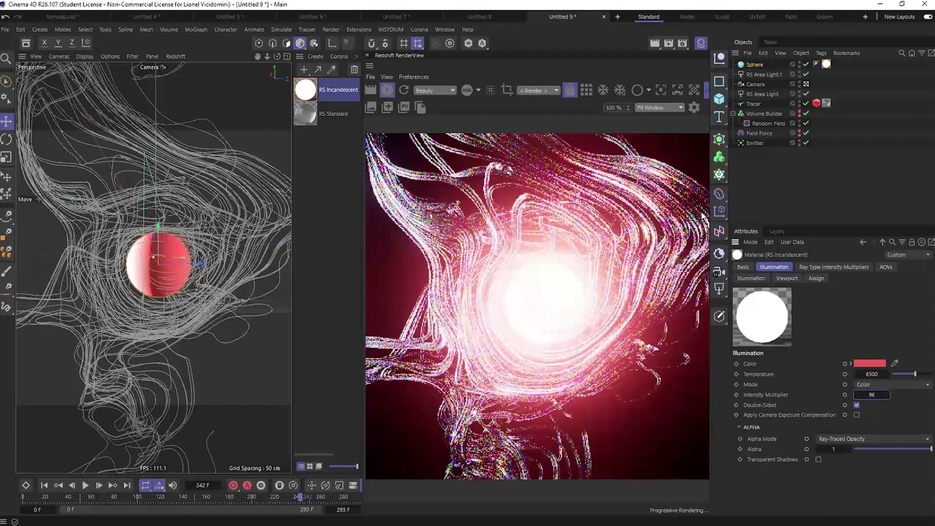
# Reduce the Incandescent material's intensity multiplier to 20 and stop the live render
pyautogui.moveTo(856, 395); pyautogui.dragTo(836, 395)
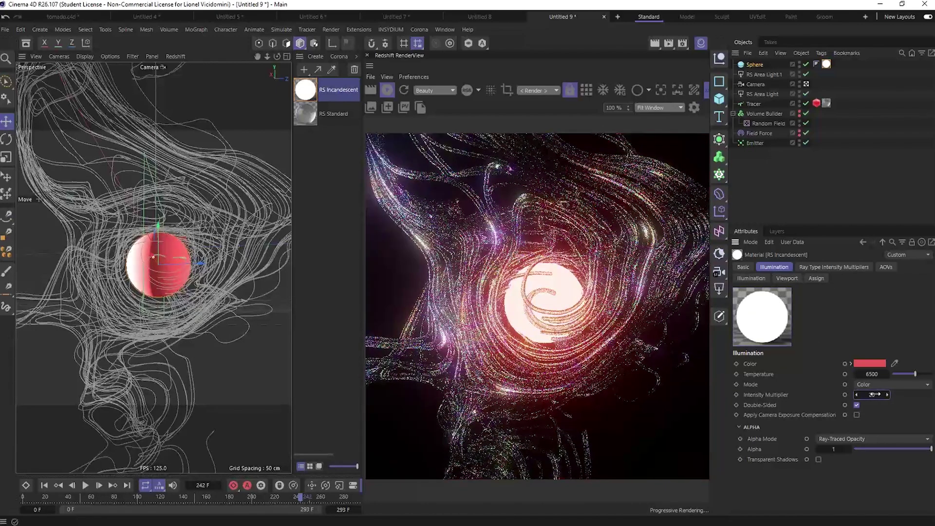
pyautogui.moveTo(874, 394); pyautogui.dragTo(848, 395)
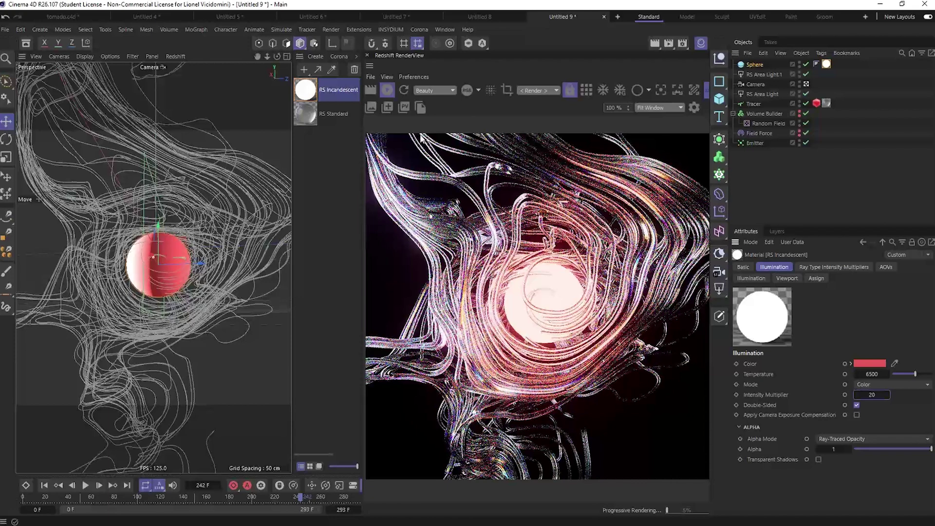
pyautogui.click(387, 91)
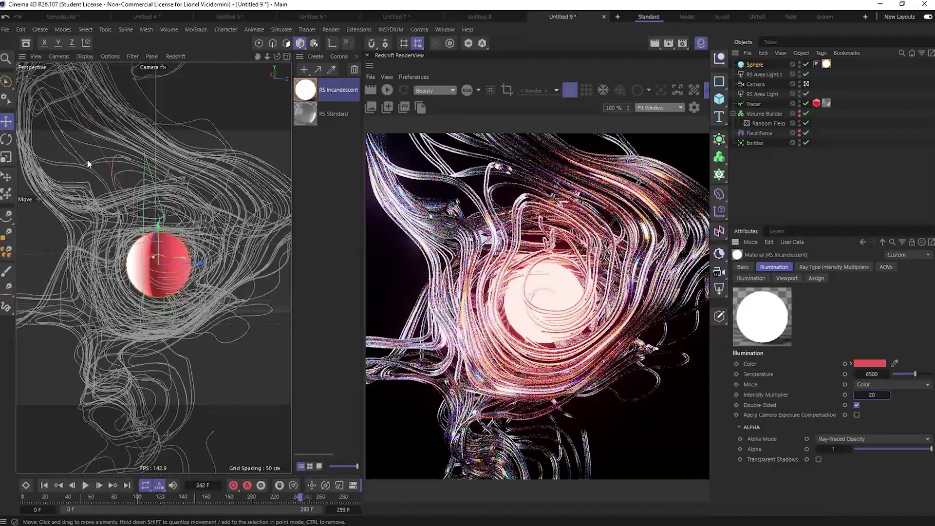
# Add a cylinder and narrow it to a radius of about 8.39 cm
pyautogui.click(716, 101)
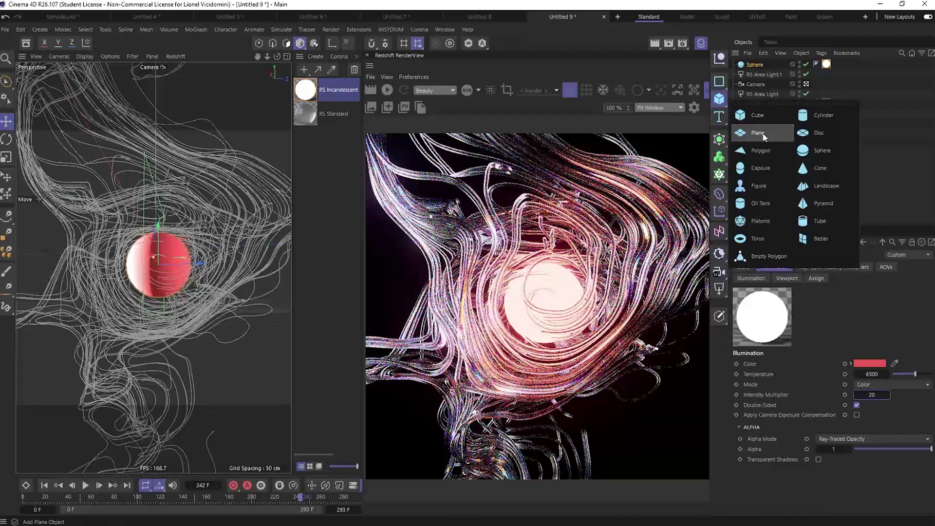
pyautogui.click(818, 114)
pyautogui.moveTo(144, 87); pyautogui.dragTo(176, 175)
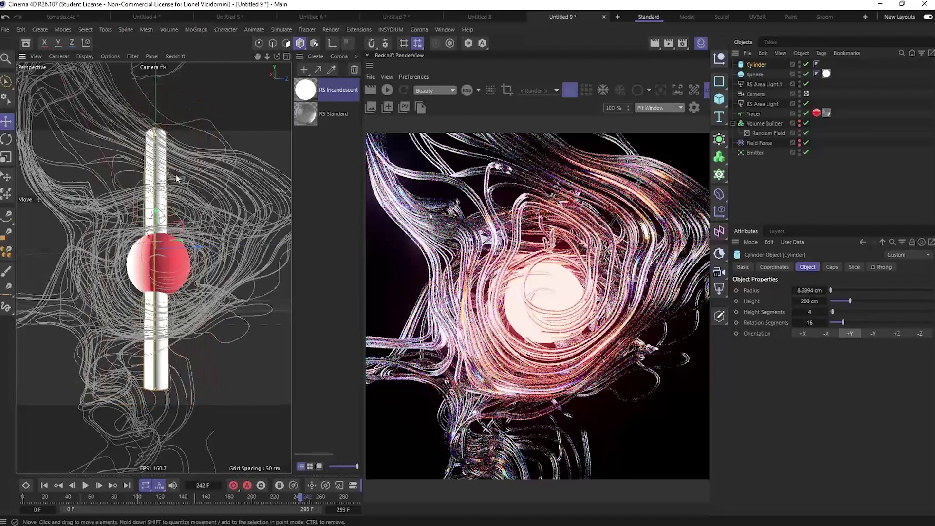
# Through the default camera, move the cylinder away from the sphere towards the upper strands and tilt it diagonally
pyautogui.click(150, 67)
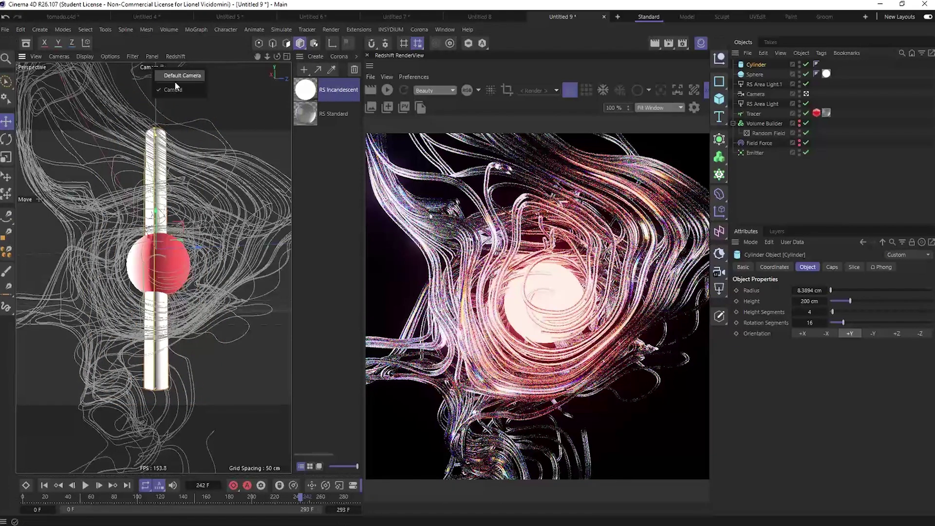
pyautogui.click(183, 76)
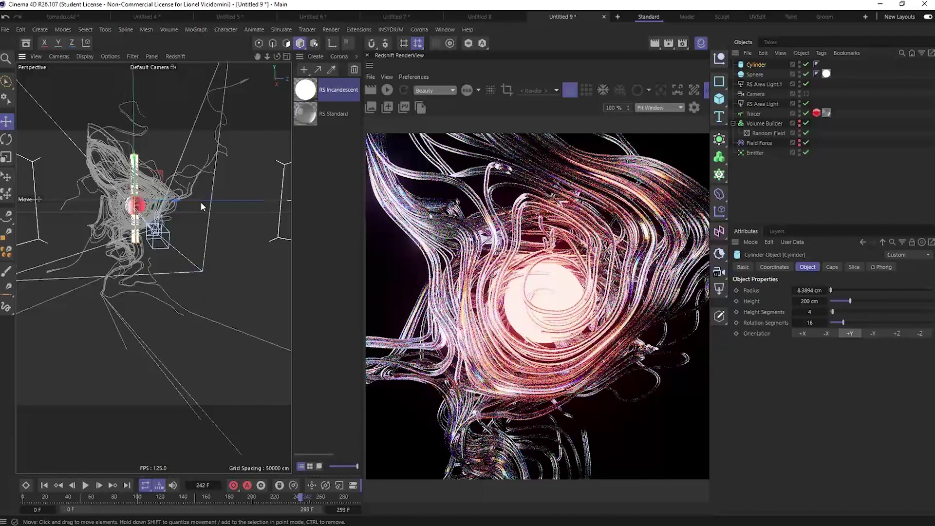
pyautogui.moveTo(187, 214)
pyautogui.keyDown('alt'); pyautogui.mouseDown()
pyautogui.moveTo(168, 234)
pyautogui.moveTo(172, 256)
pyautogui.moveTo(184, 227)
pyautogui.mouseUp(); pyautogui.keyUp('alt')
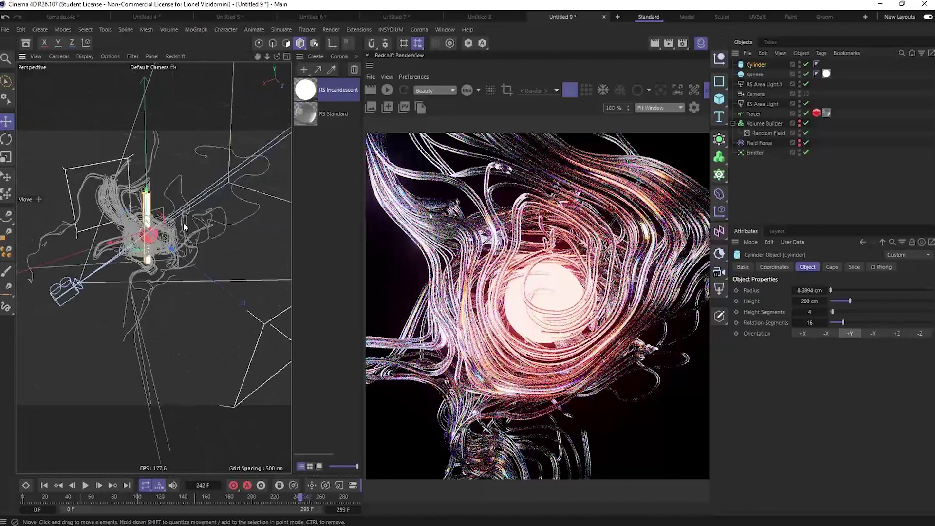
pyautogui.moveTo(125, 246); pyautogui.dragTo(242, 220)
pyautogui.keyDown('alt'); pyautogui.moveTo(183, 218); pyautogui.dragTo(144, 249); pyautogui.keyUp('alt')
pyautogui.press('r')
pyautogui.press('e')
pyautogui.press('h')
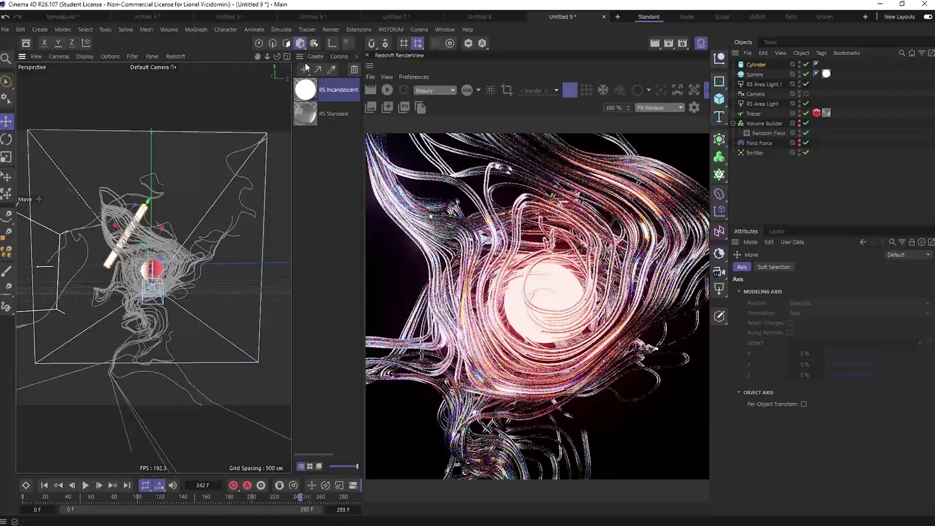
# Create a second Redshift Incandescent material with an intensity multiplier of 21
pyautogui.click(320, 57)
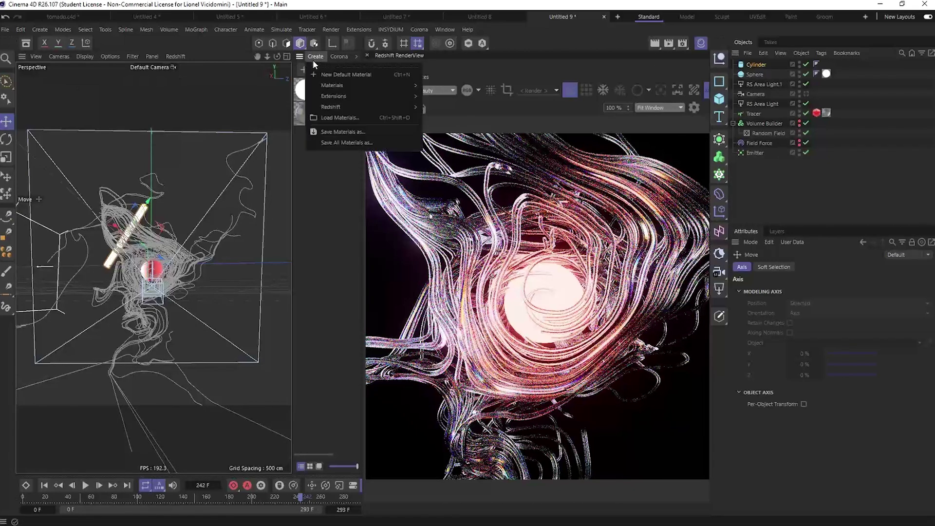
pyautogui.click(255, 96)
pyautogui.click(303, 72)
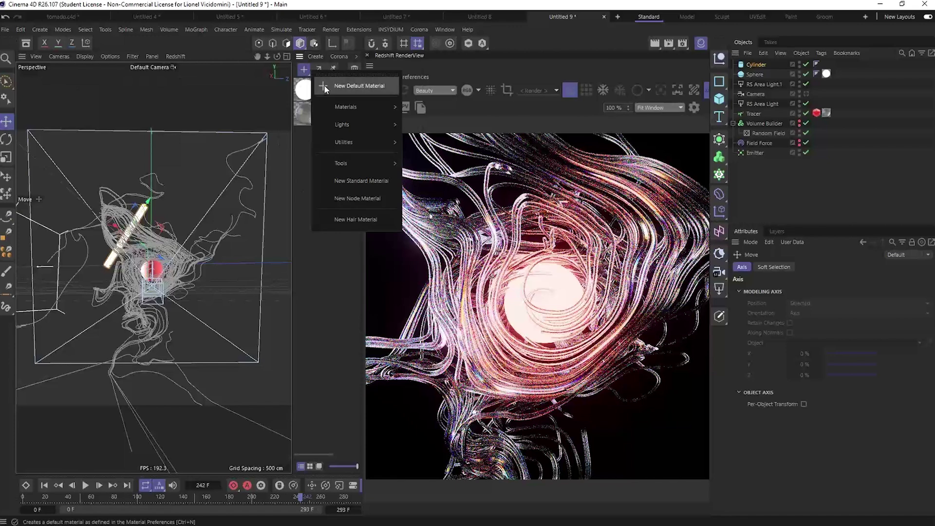
pyautogui.moveTo(381, 113)
pyautogui.click(425, 159)
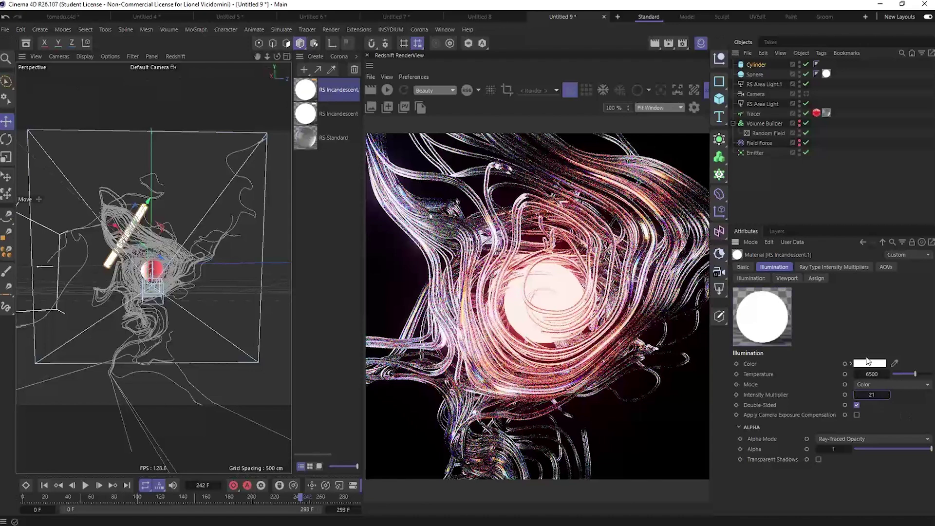
# Set the new Incandescent material's color to blue (RGB 1, 60, 187) and apply it to the cylinder
pyautogui.click(869, 363)
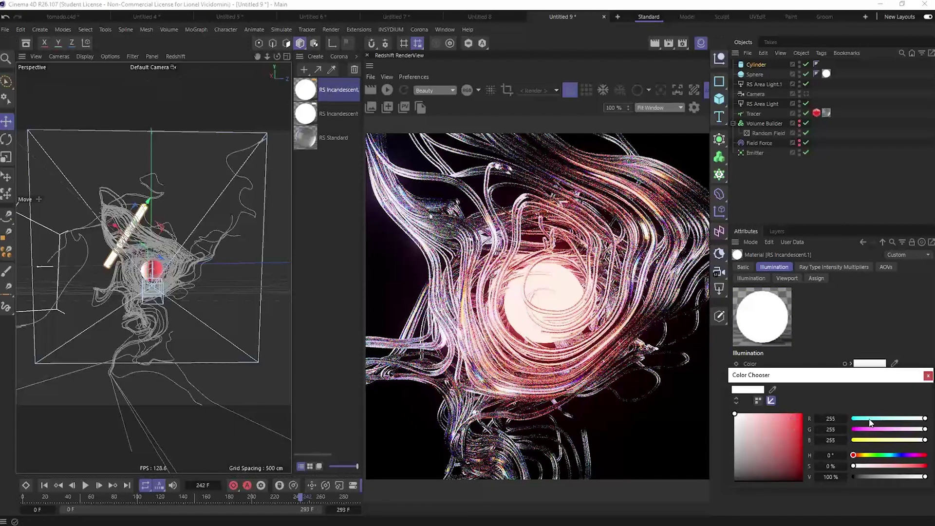
pyautogui.click(869, 419)
pyautogui.moveTo(901, 458); pyautogui.dragTo(898, 455)
pyautogui.moveTo(799, 424); pyautogui.dragTo(802, 431)
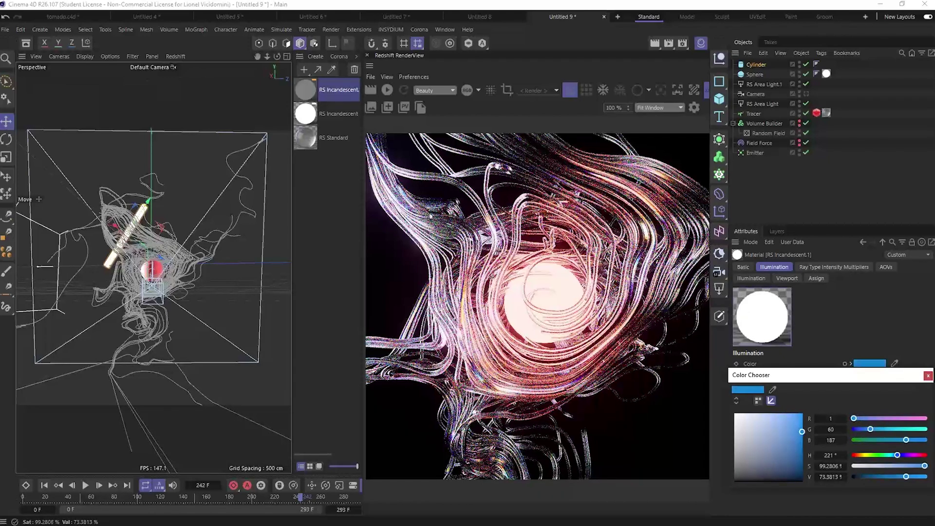
pyautogui.click(928, 376)
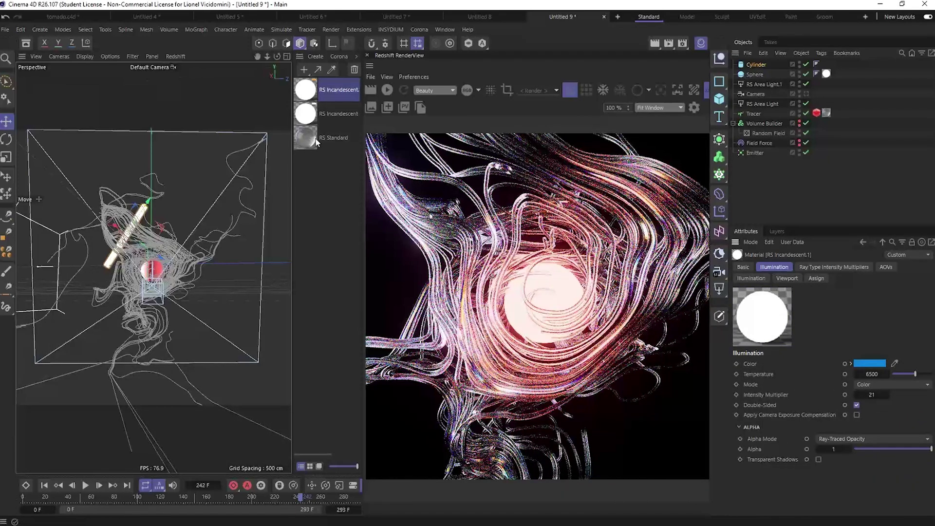
pyautogui.moveTo(304, 92); pyautogui.dragTo(763, 65)
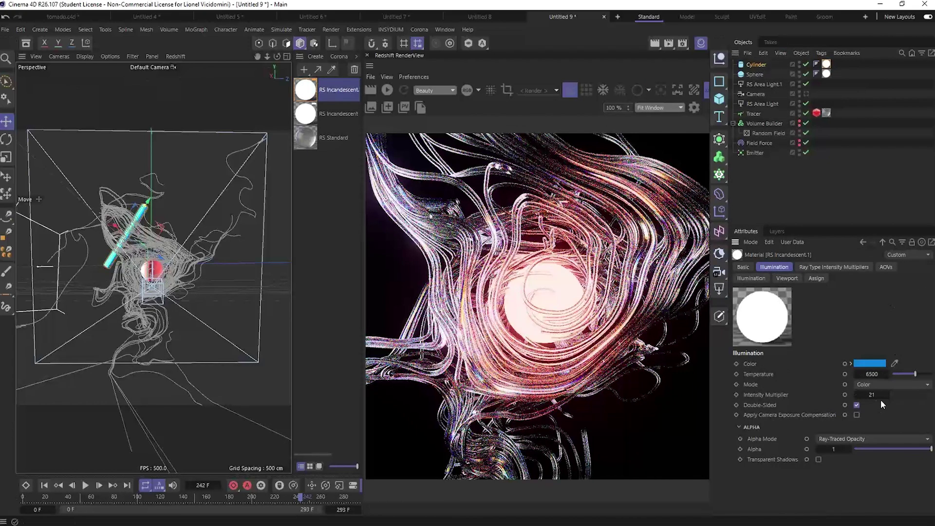
# Return to the scene camera view and start the live Redshift render
pyautogui.click(151, 67)
pyautogui.click(173, 90)
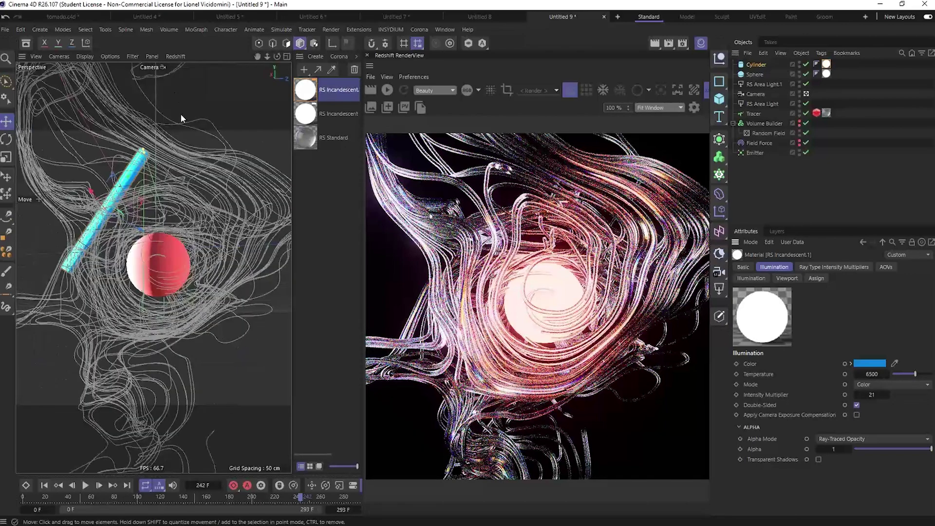
pyautogui.click(390, 92)
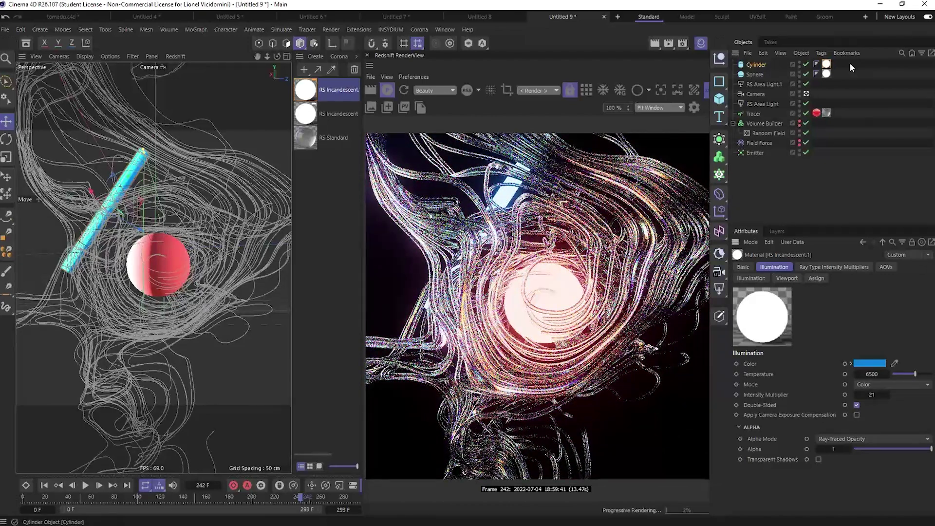
# Set the blue Incandescent material's intensity multiplier to 80 and shift the cylinder up, farther from the sphere
pyautogui.moveTo(876, 395); pyautogui.dragTo(889, 396)
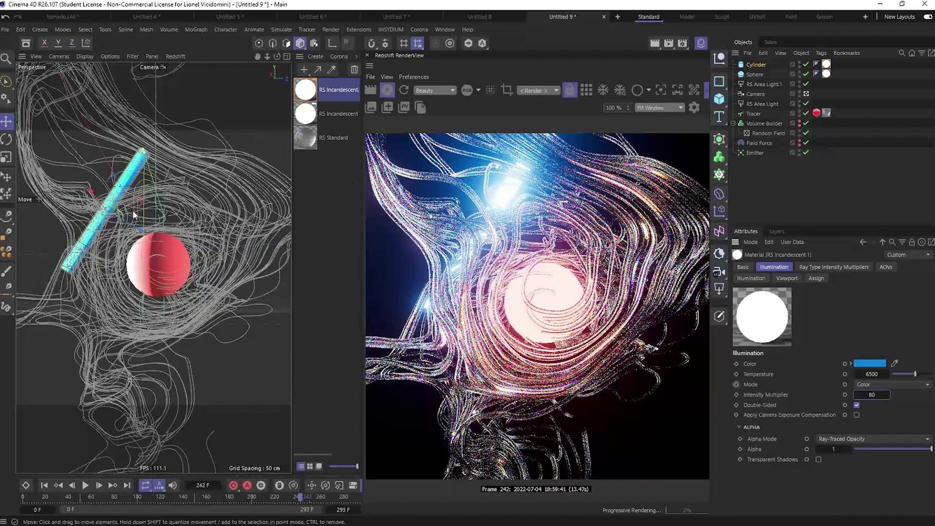
pyautogui.moveTo(141, 202); pyautogui.dragTo(130, 174)
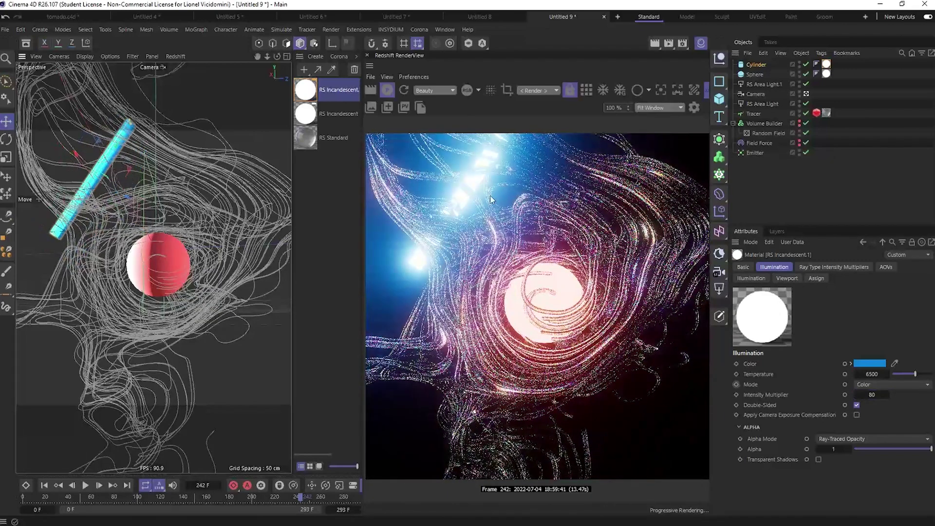
# Add a Redshift Object tag to the cylinder, overriding its visibility with Primary Ray Visible off, and compare the render with the cylinder disabled and enabled
pyautogui.rightClick(758, 65)
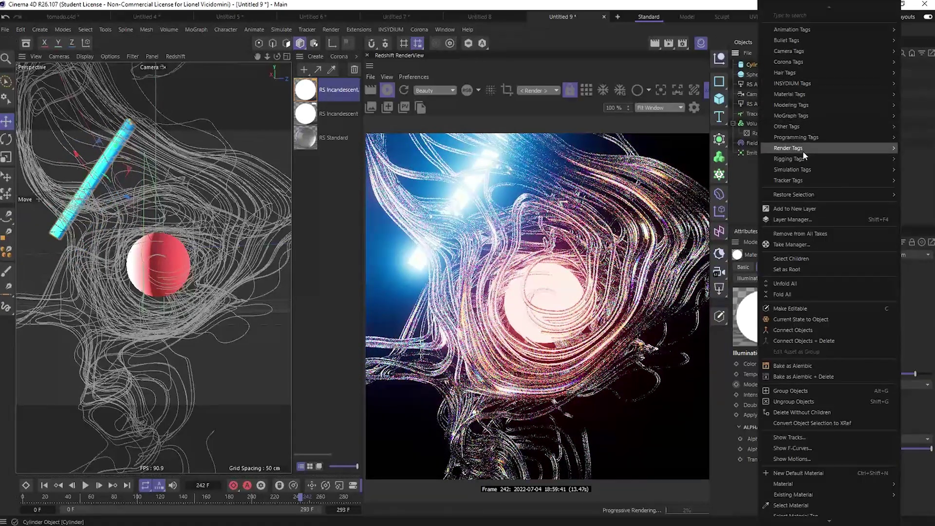
pyautogui.moveTo(797, 167)
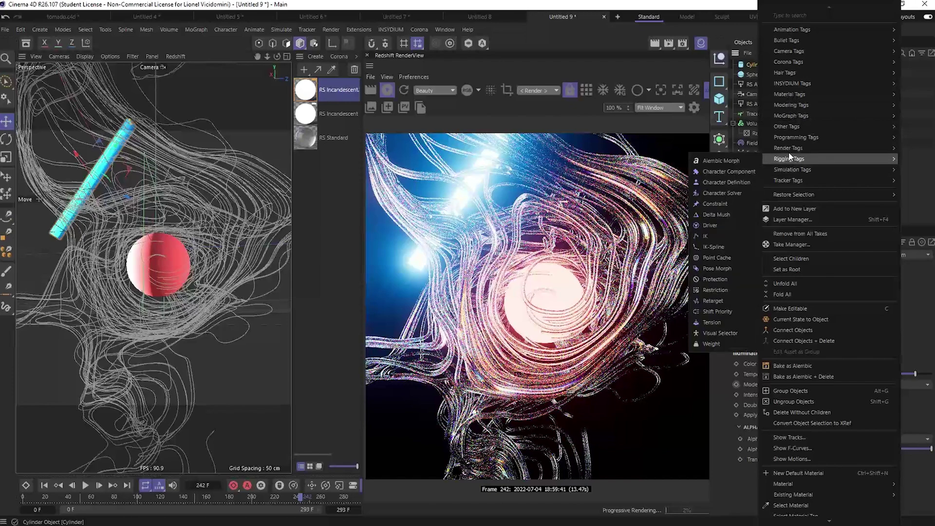
pyautogui.moveTo(787, 148)
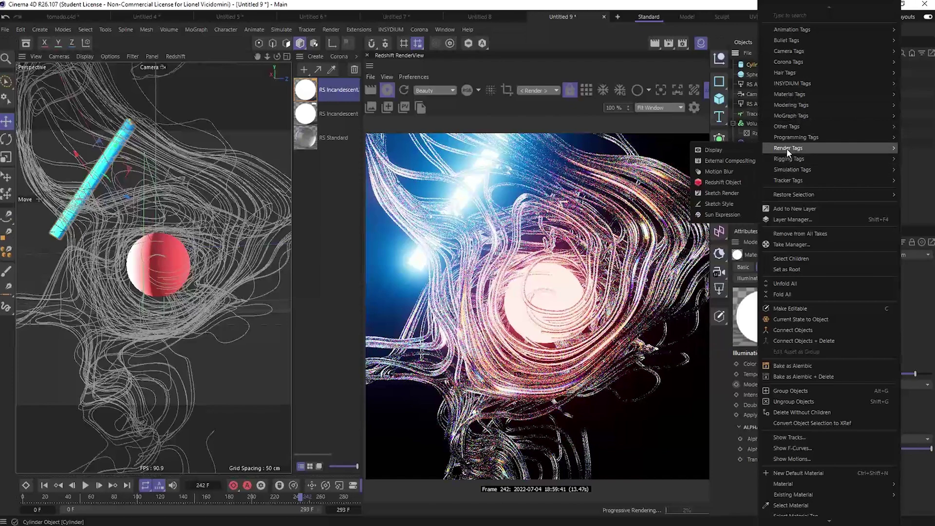
pyautogui.click(726, 181)
pyautogui.click(770, 301)
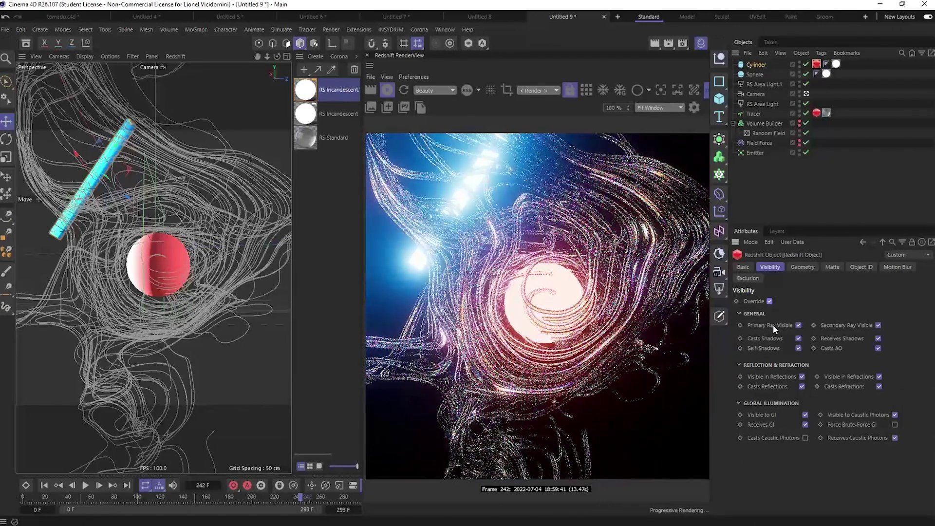
pyautogui.click(798, 324)
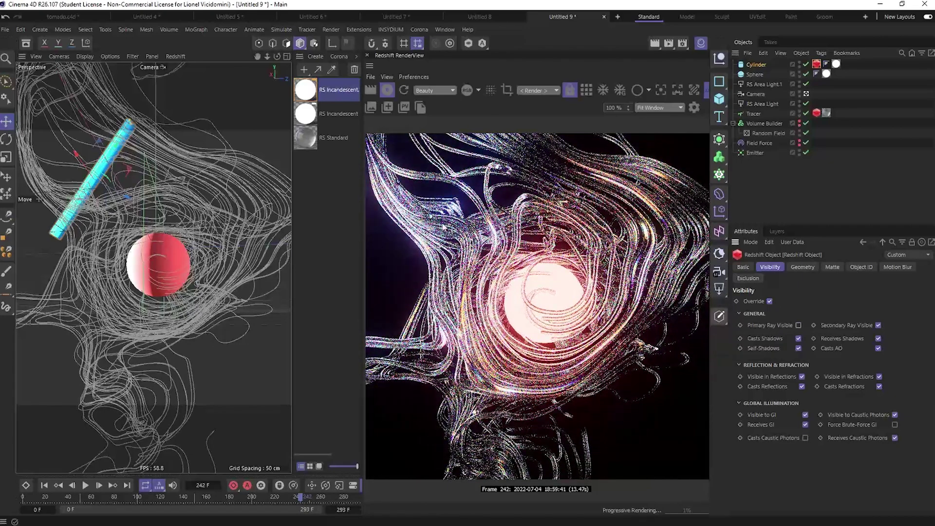
pyautogui.click(806, 64)
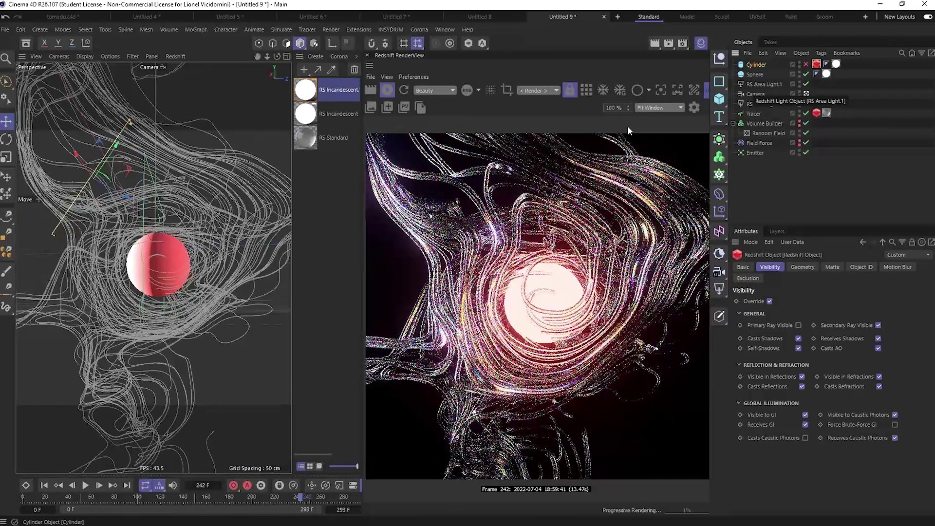
pyautogui.click(805, 64)
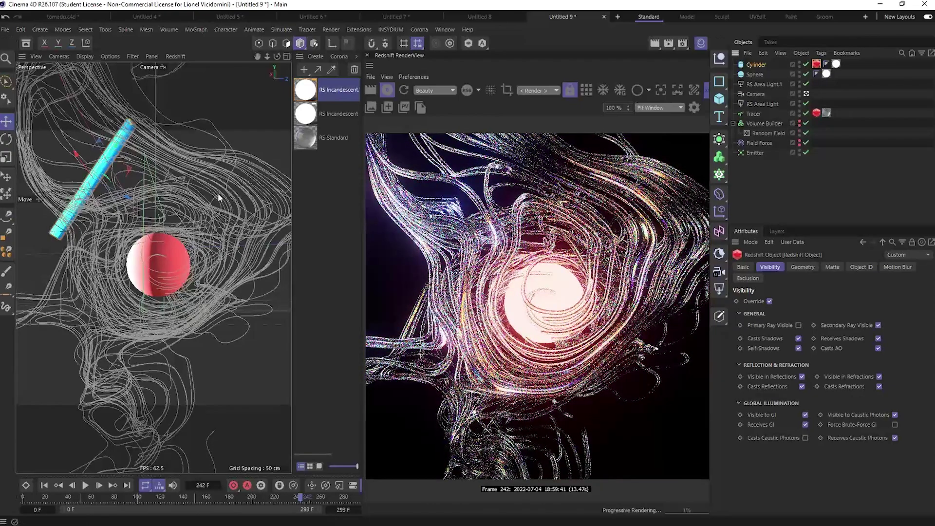
# Duplicate the blue cylinder and place the copy diagonally below the sphere, opposite the original
pyautogui.keyDown('ctrl'); pyautogui.moveTo(131, 173); pyautogui.dragTo(215, 368); pyautogui.keyUp('ctrl')
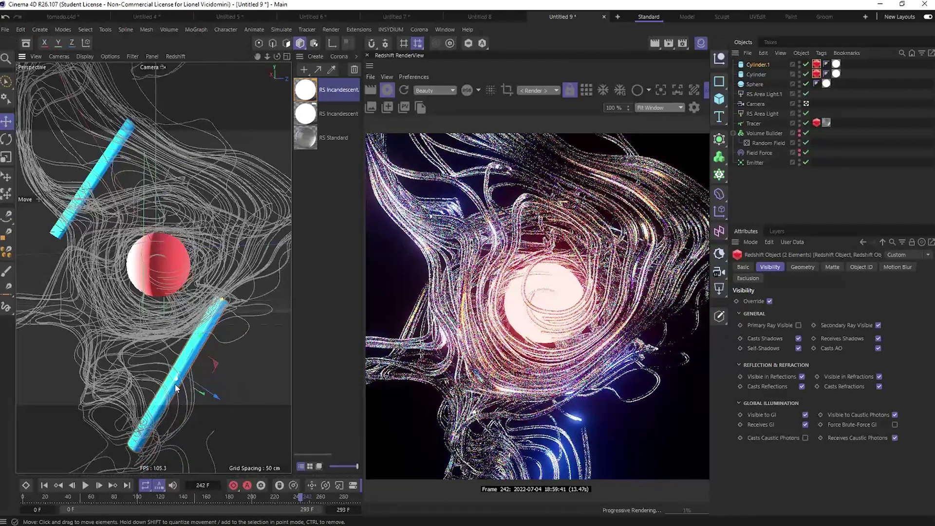
pyautogui.moveTo(179, 382)
pyautogui.mouseDown()
pyautogui.moveTo(189, 368)
pyautogui.moveTo(179, 387)
pyautogui.mouseUp()
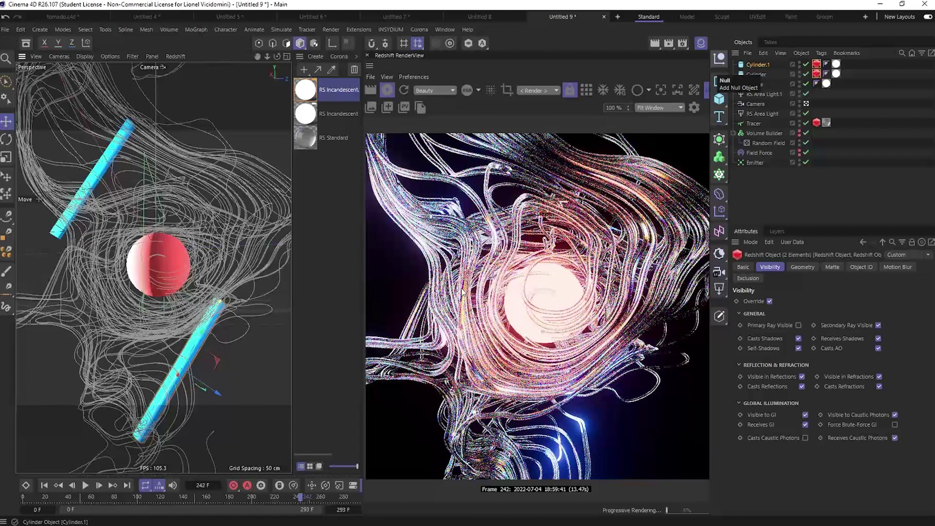
# Set the RS Standard material's reflection roughness to 0.307 and its transmission extra roughness to 0.256
pyautogui.click(306, 139)
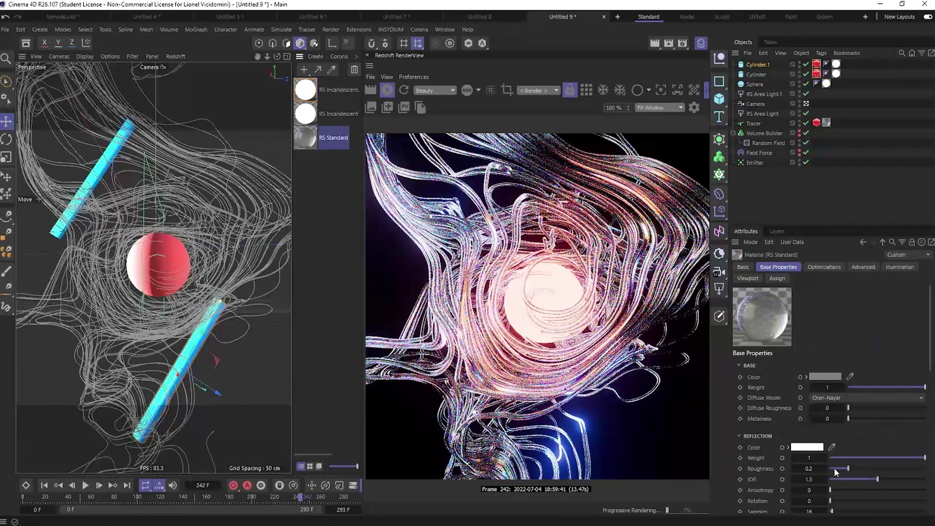
pyautogui.scroll(-3, 930, 349)
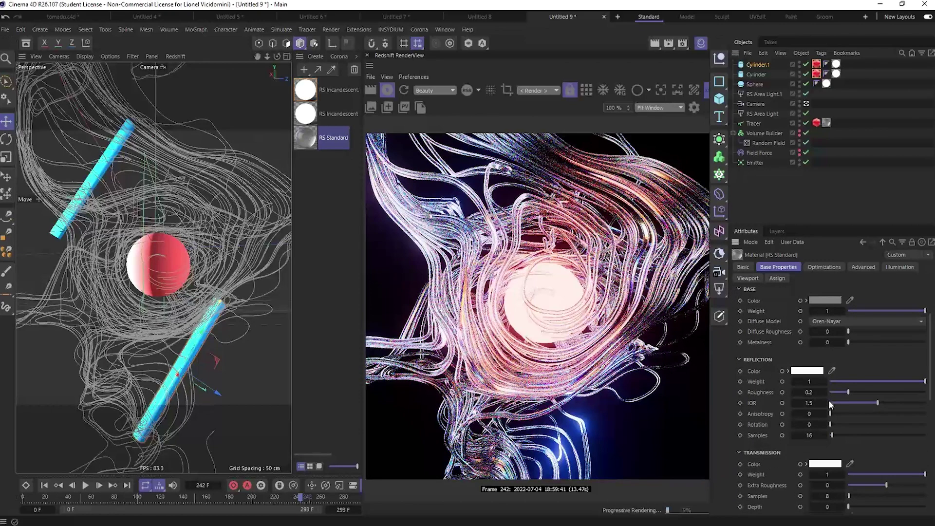
pyautogui.moveTo(851, 391); pyautogui.dragTo(860, 392)
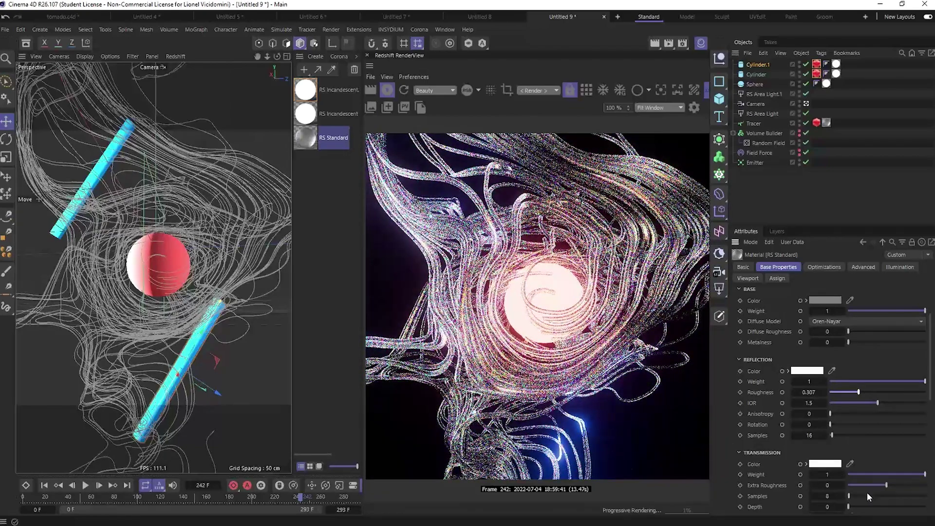
pyautogui.moveTo(892, 487); pyautogui.dragTo(894, 486)
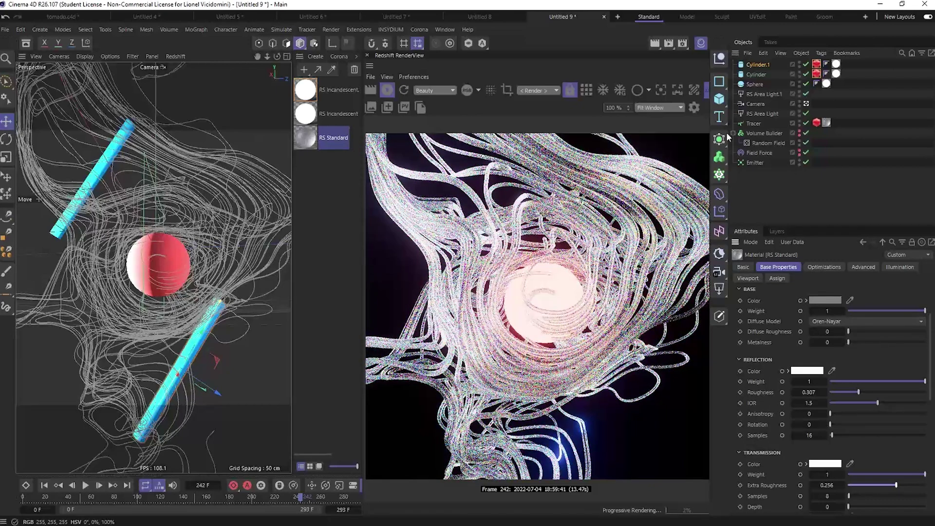
# Reduce the RS Area Light's intensity to 24.07 and the RS Area Light.1's intensity to 7.71
pyautogui.click(757, 115)
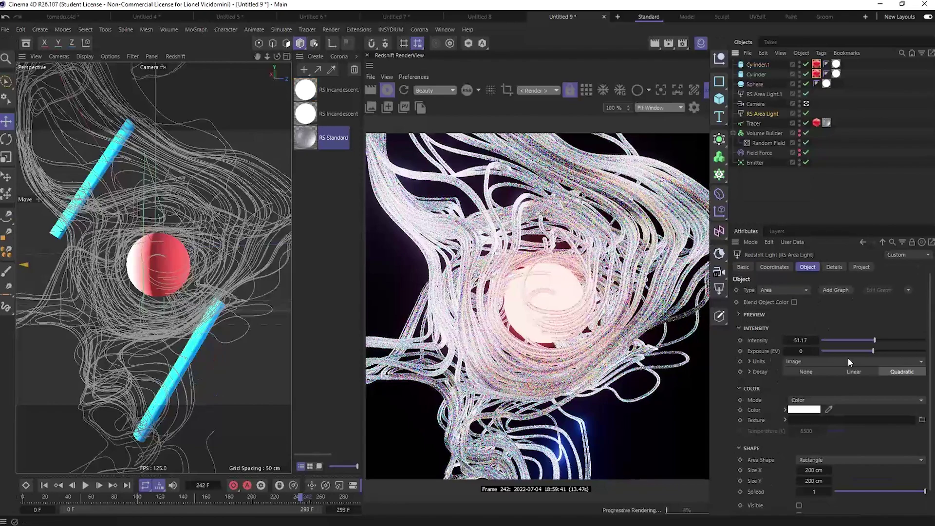
pyautogui.click(846, 340)
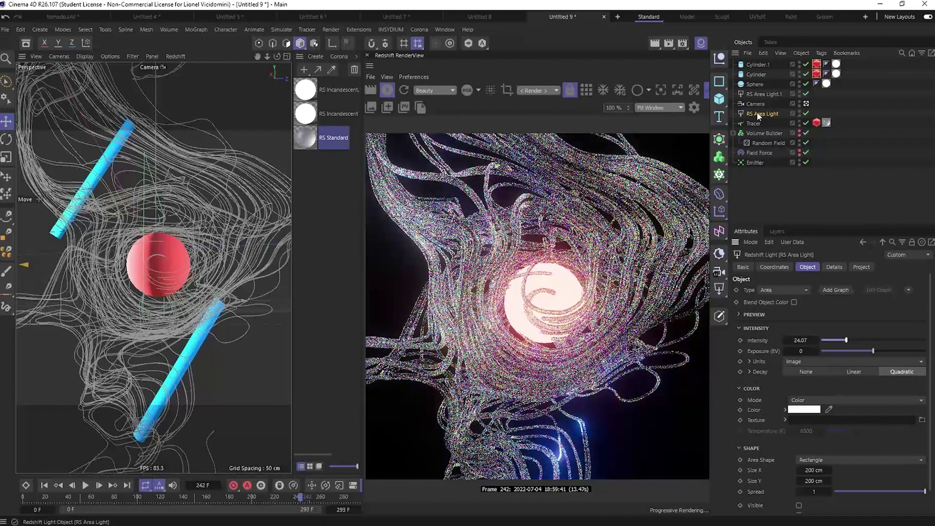
pyautogui.click(759, 94)
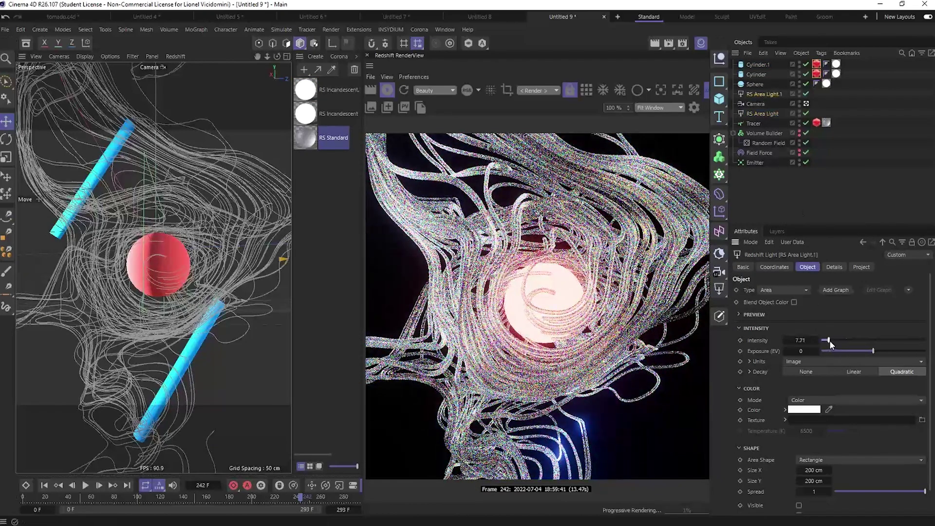
pyautogui.click(830, 340)
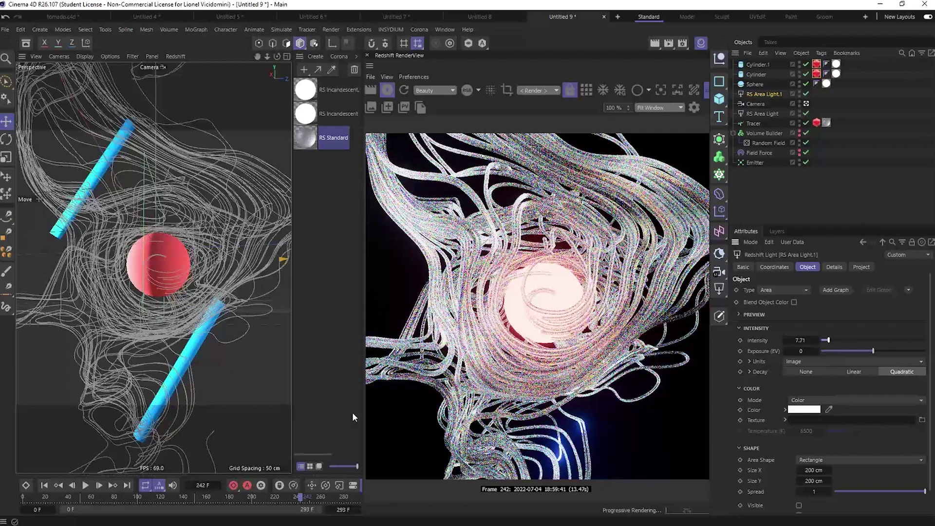
# Switch to the image viewer and examine the reference renders force_field_curl_noise_glass3.jpg and force_field_curl_noise_glass2.jpg, then return to Cinema 4D
pyautogui.hotkey('alt', 'Tab')
pyautogui.moveTo(465, 128); pyautogui.dragTo(506, 72)
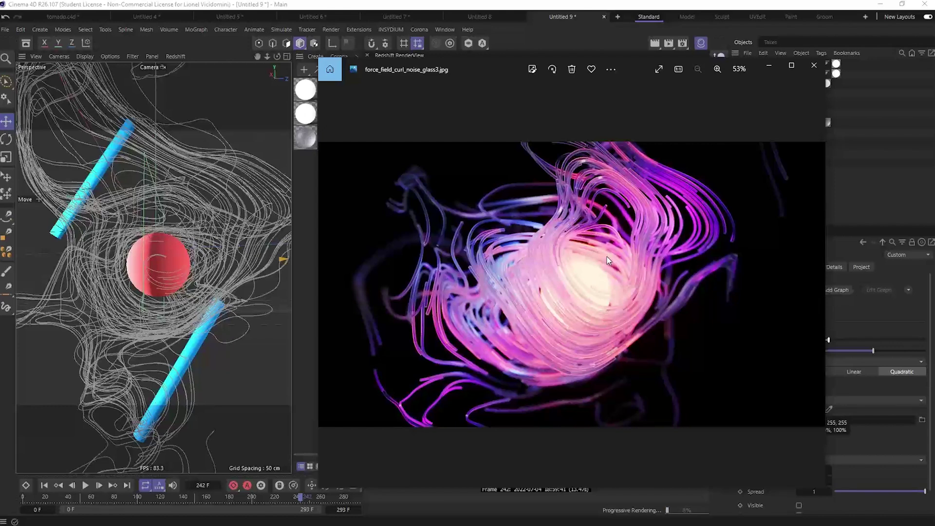
pyautogui.click(334, 288)
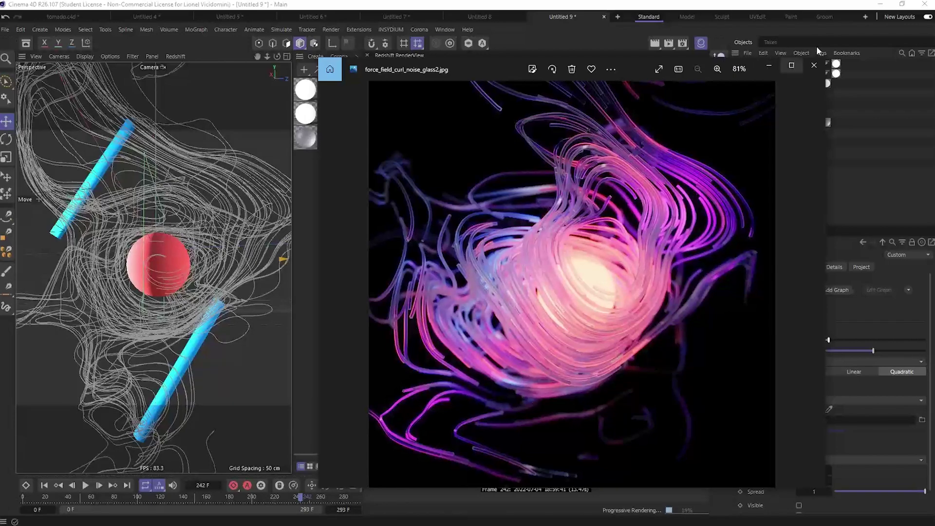
pyautogui.click(770, 65)
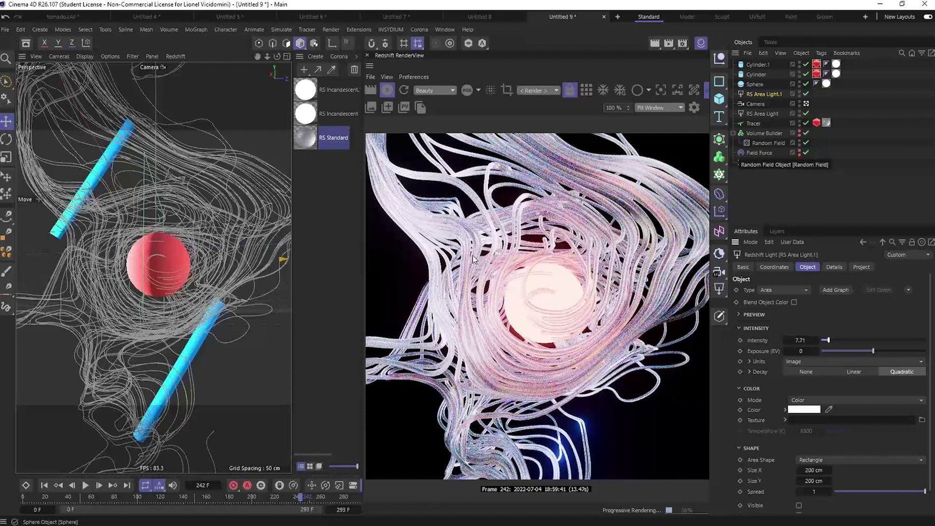
pyautogui.click(720, 174)
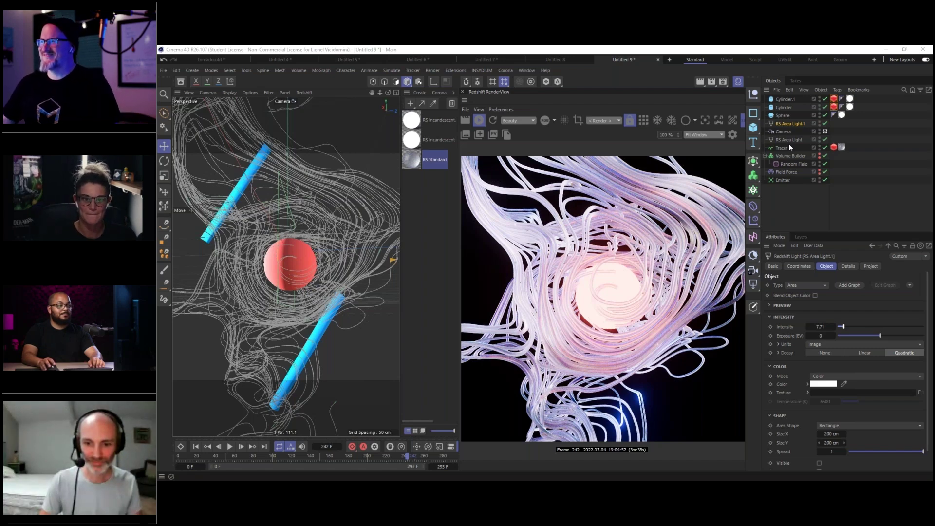
pyautogui.press('ctrl+Print')
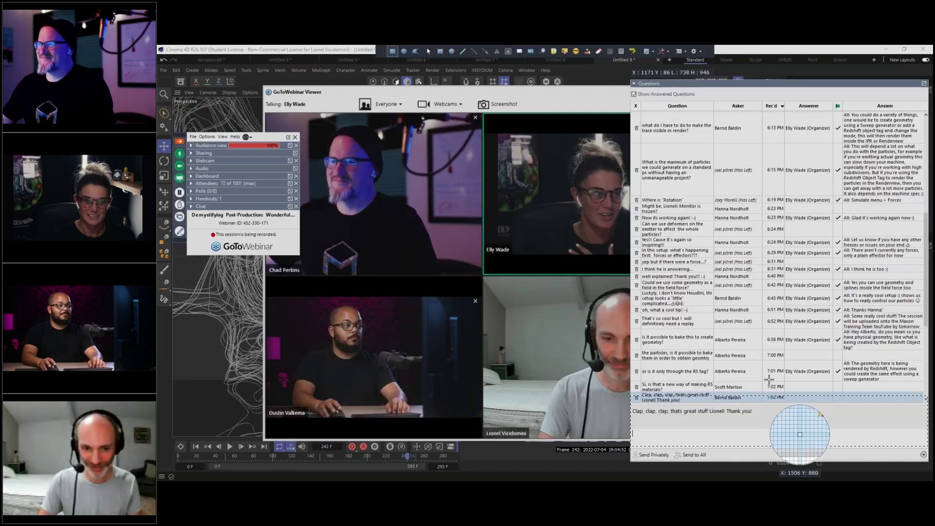